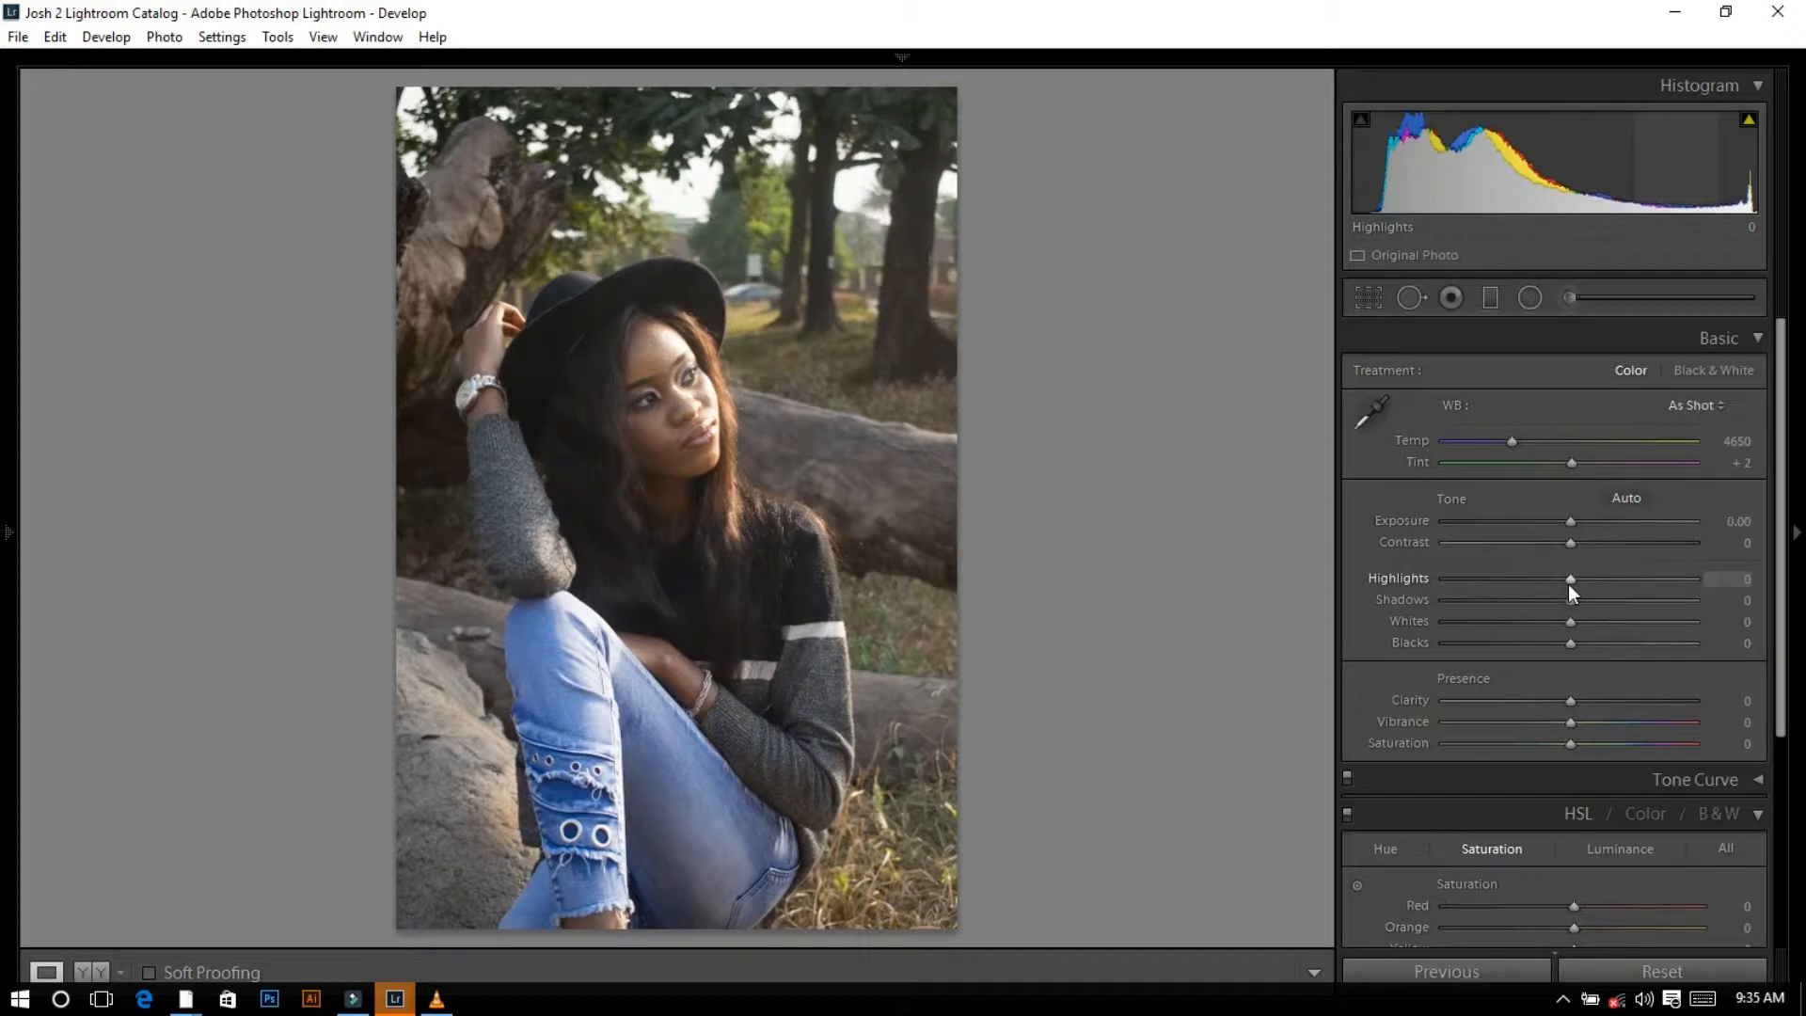
Set the photo's Highlights to -81, Blacks to -49 and Shadows to +45, and warm the temperature to 5032.
{"action": "left_click_drag", "start_coordinate": [1573, 580], "coordinate": [1468, 580]}
{"action": "left_click_drag", "start_coordinate": [1569, 649], "coordinate": [1508, 650]}
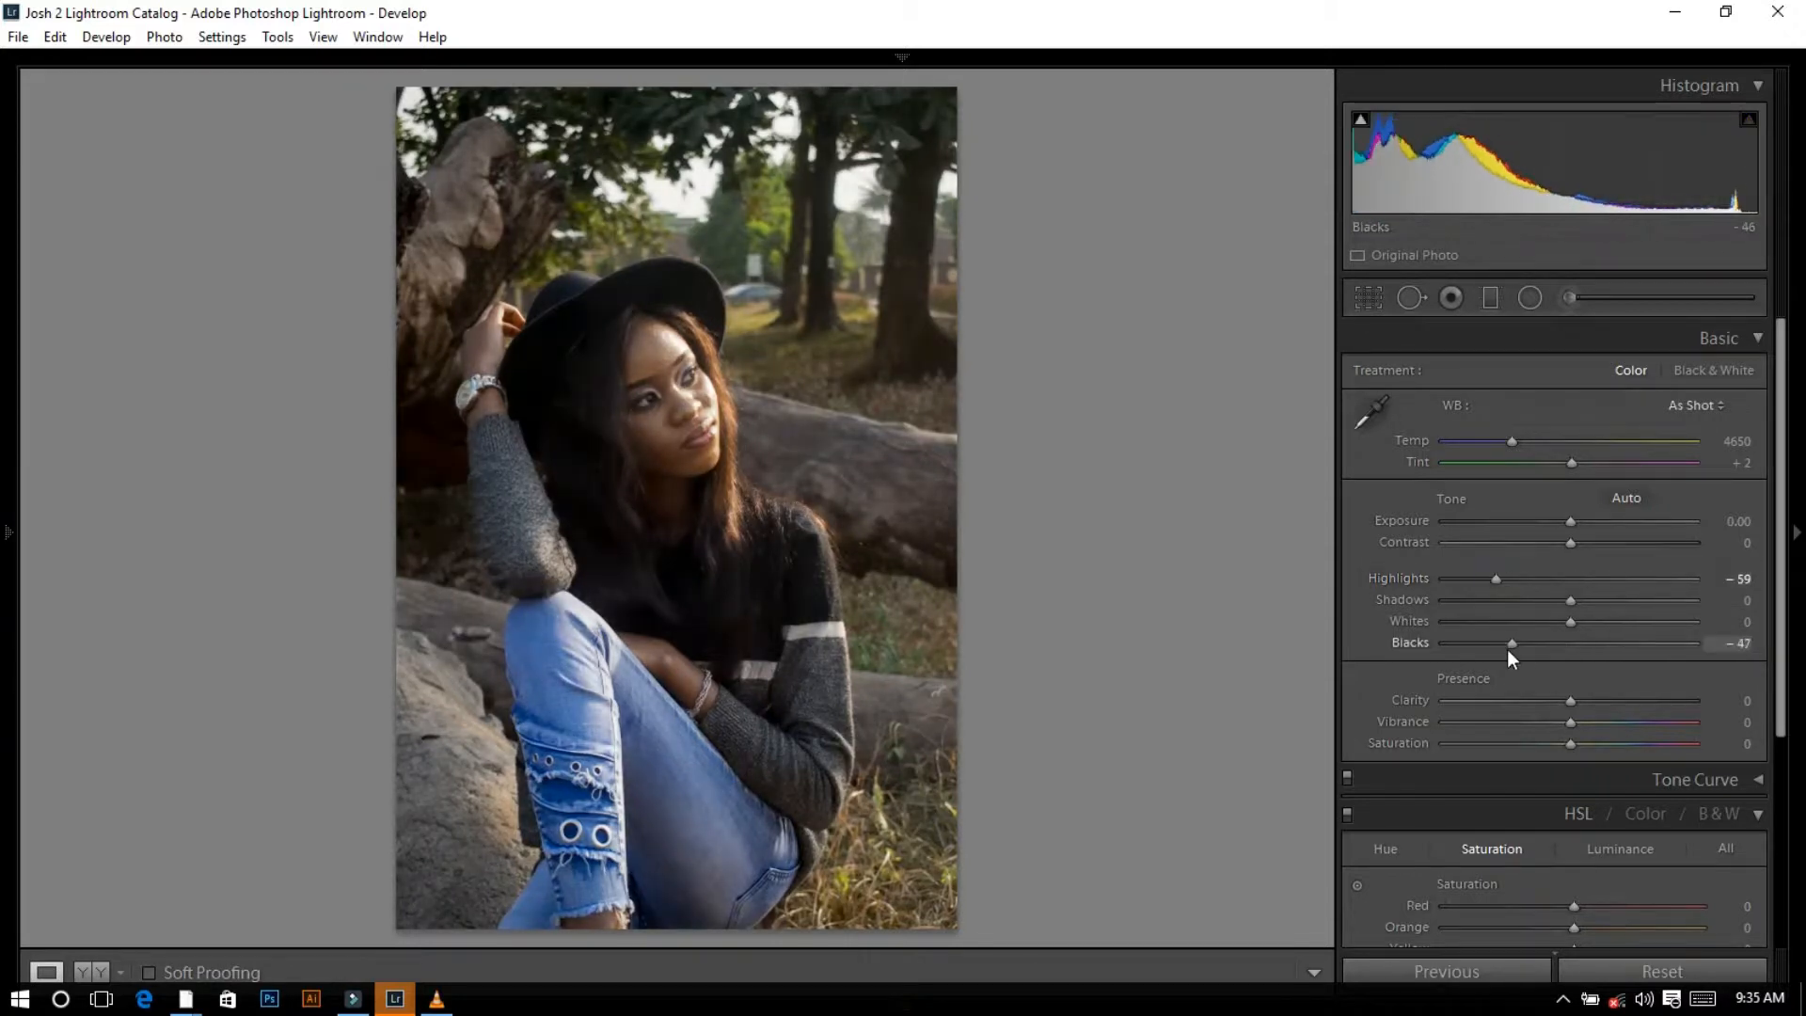
{"action": "left_click", "coordinate": [1468, 579]}
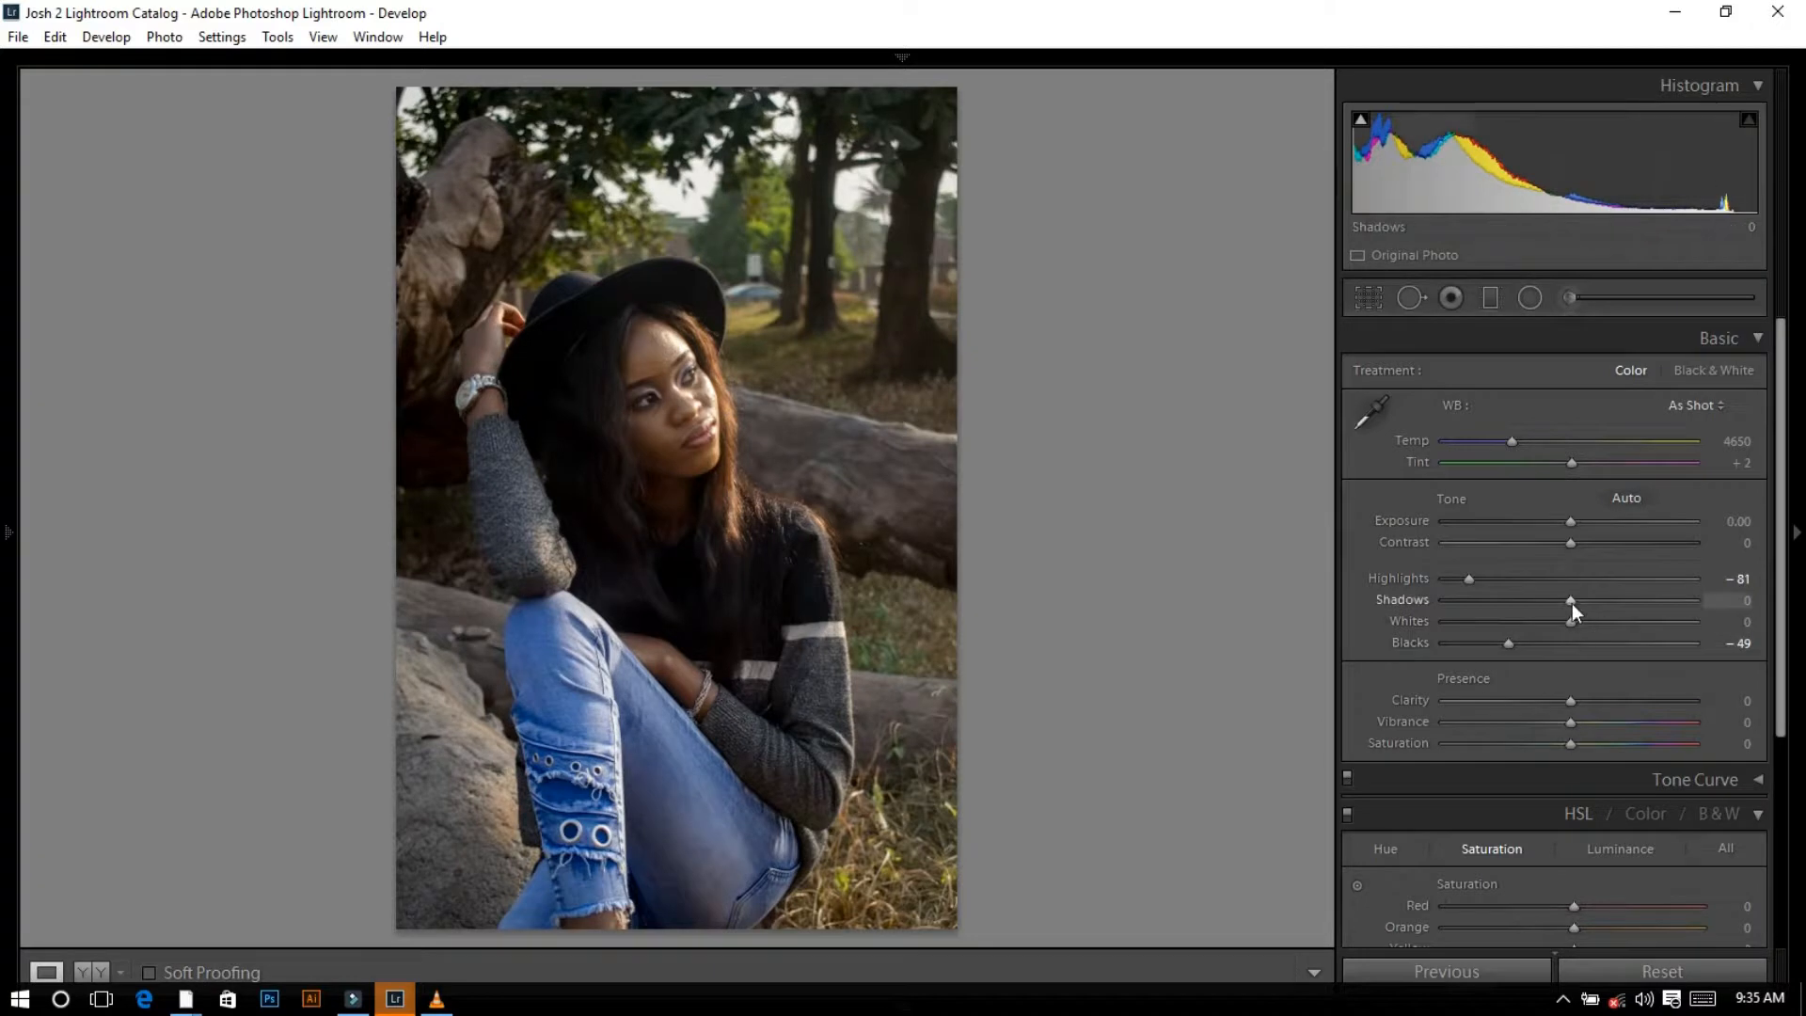
{"action": "left_click_drag", "start_coordinate": [1572, 603], "coordinate": [1636, 602]}
{"action": "scroll", "coordinate": [1785, 528], "scroll_direction": "down", "scroll_amount": 1}
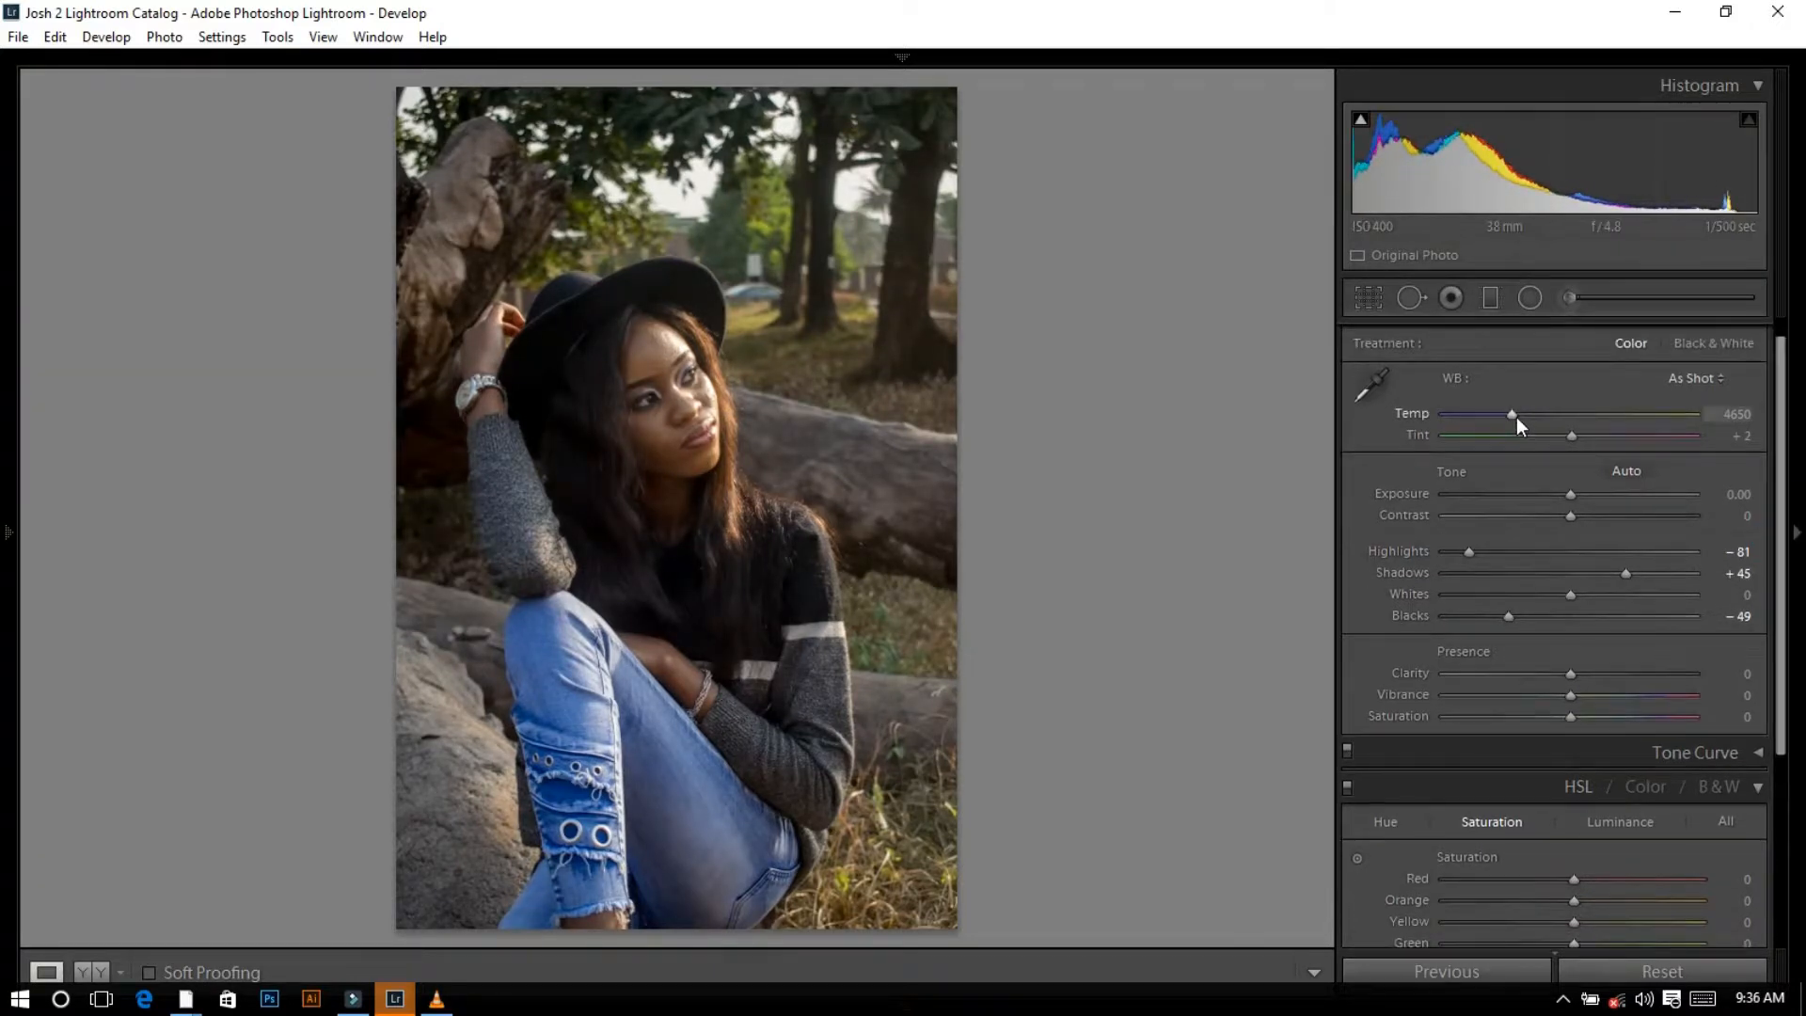
{"action": "left_click_drag", "start_coordinate": [1516, 416], "coordinate": [1525, 414]}
Increase the sharpening masking slightly in the photo's detail settings.
{"action": "scroll", "coordinate": [1674, 470], "scroll_direction": "down", "scroll_amount": 5}
{"action": "left_click", "coordinate": [1756, 506]}
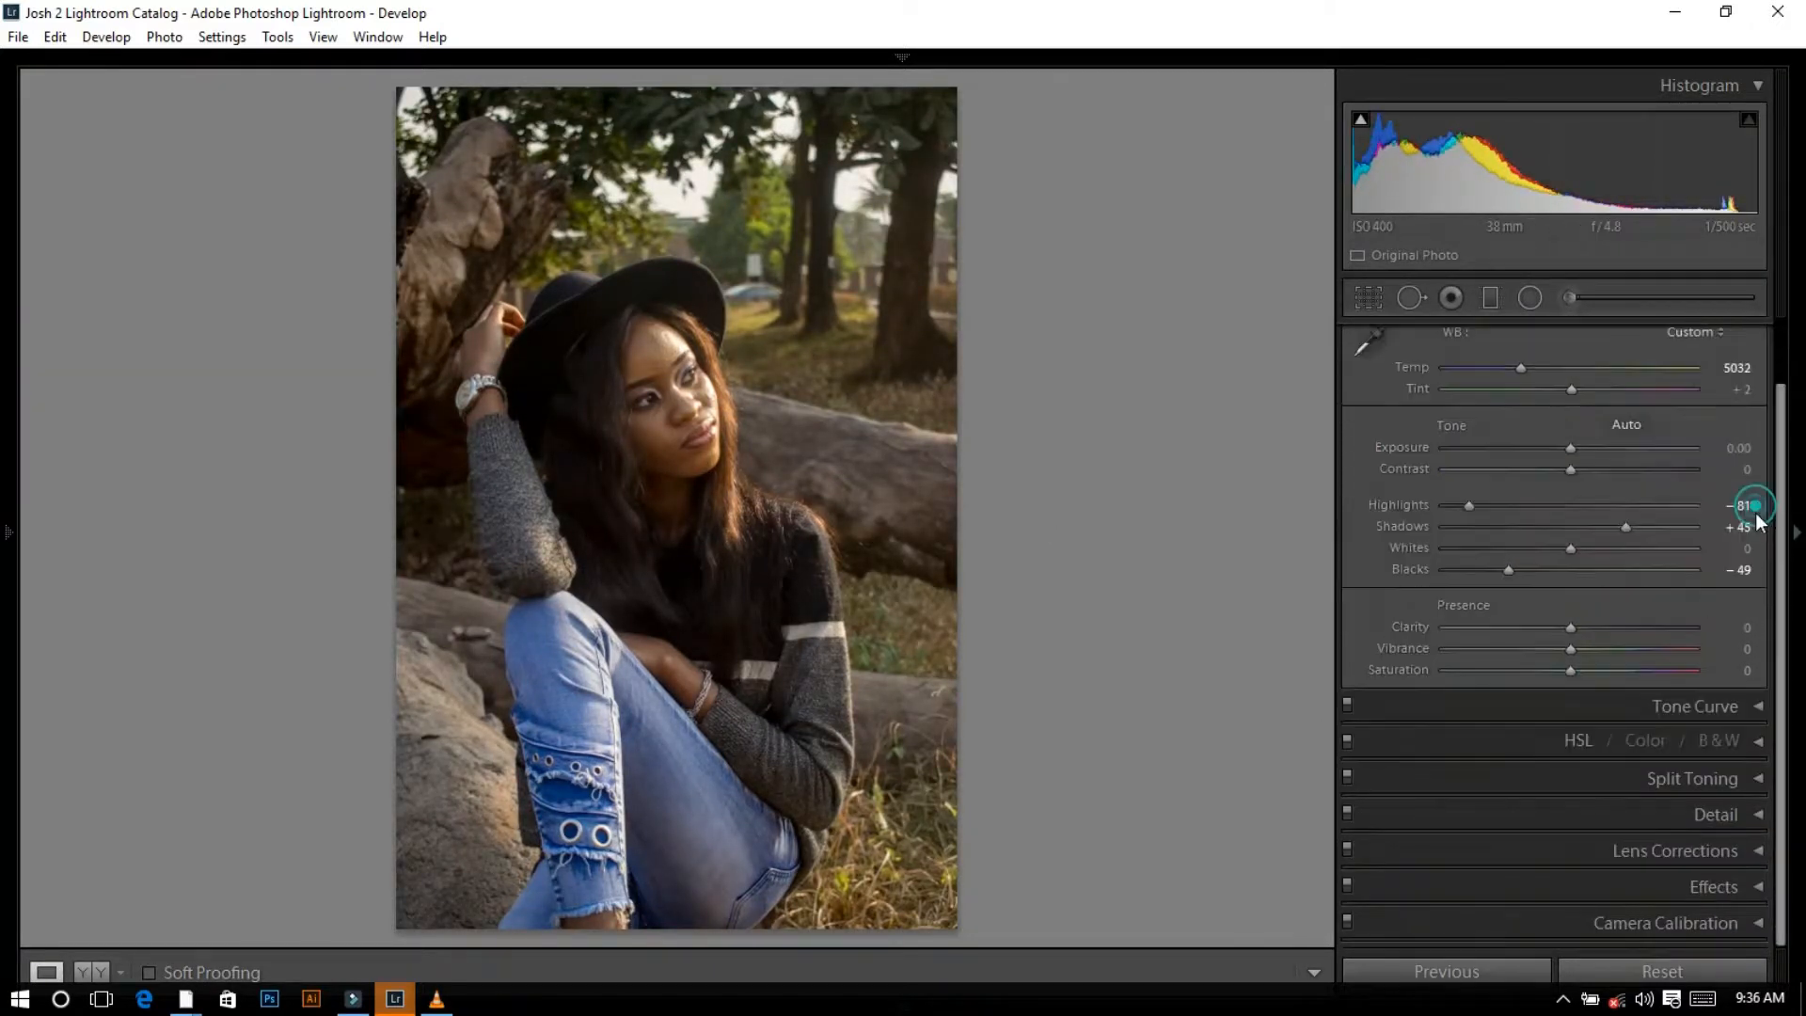
{"action": "key", "text": "ctrl+5"}
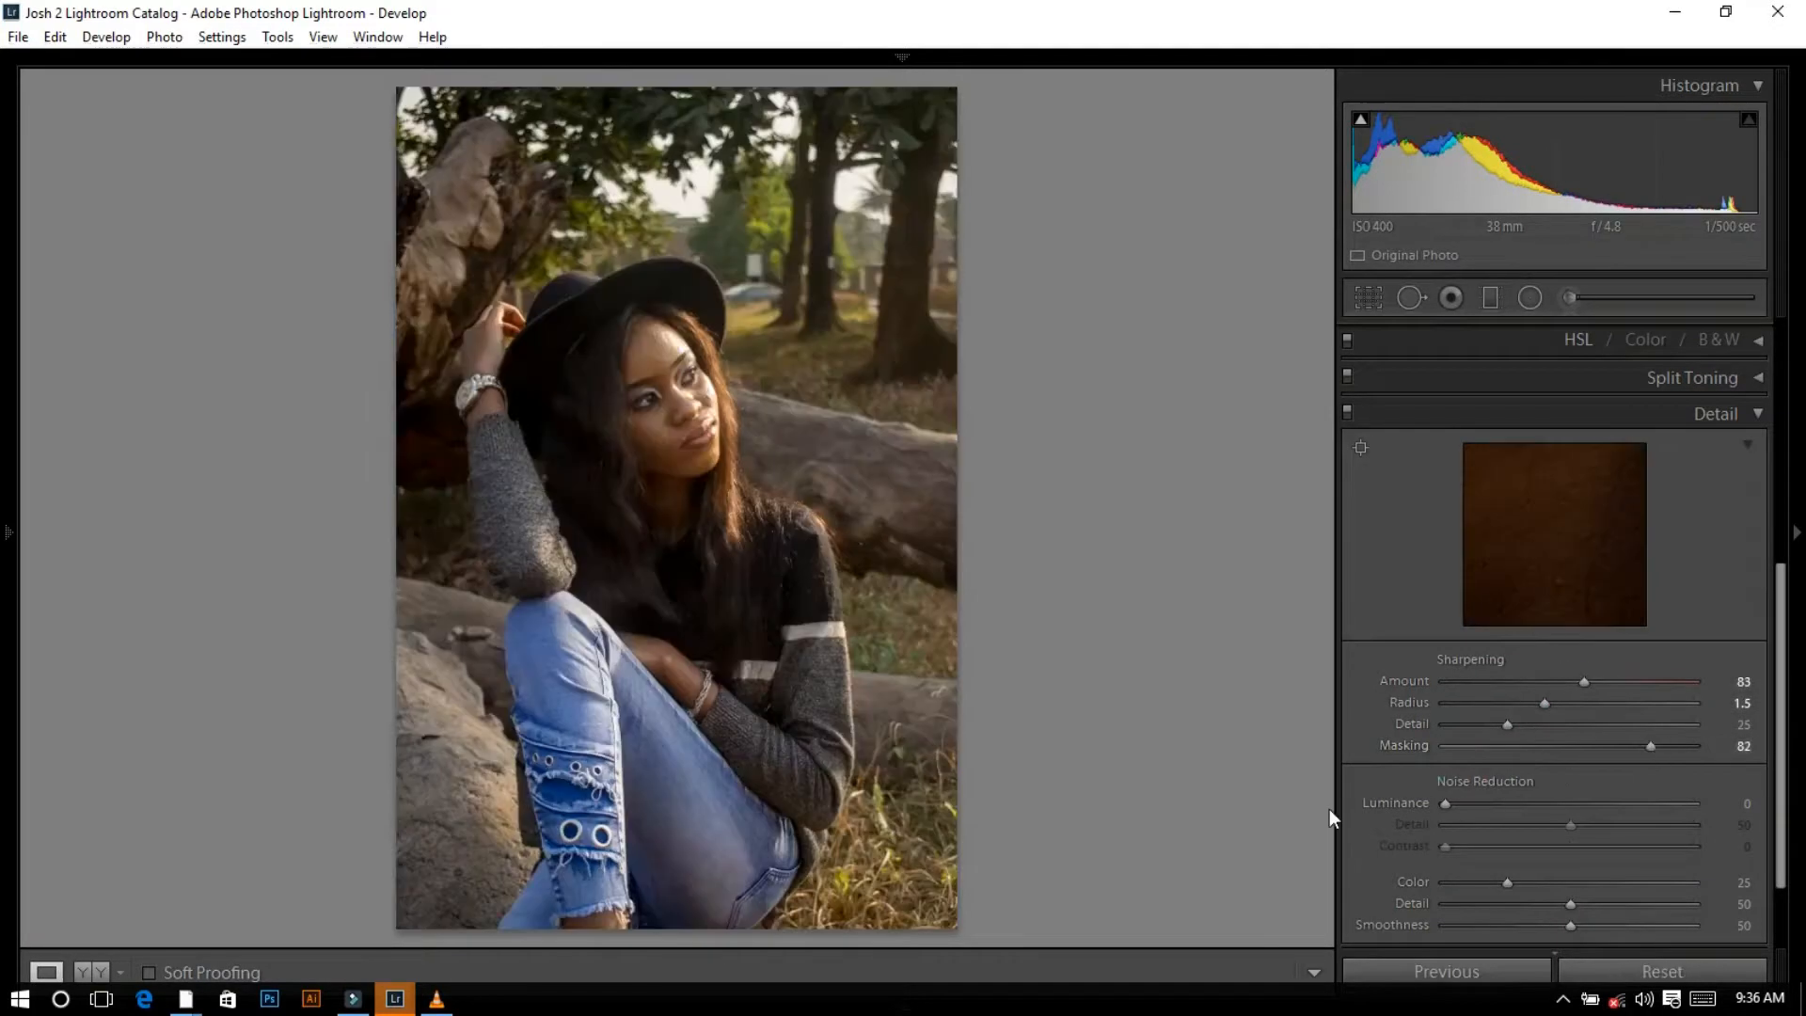
{"action": "mouse_move", "coordinate": [1651, 746]}
{"action": "left_mouse_down"}
{"action": "mouse_move", "coordinate": [1684, 767]}
{"action": "mouse_move", "coordinate": [1662, 773]}
{"action": "left_mouse_up"}
{"action": "key", "text": "ctrl+5"}
Set the Yellow hue to -90 and the Green hue to -100, and adjust the Blue and Magenta hues.
{"action": "left_click", "coordinate": [1603, 749]}
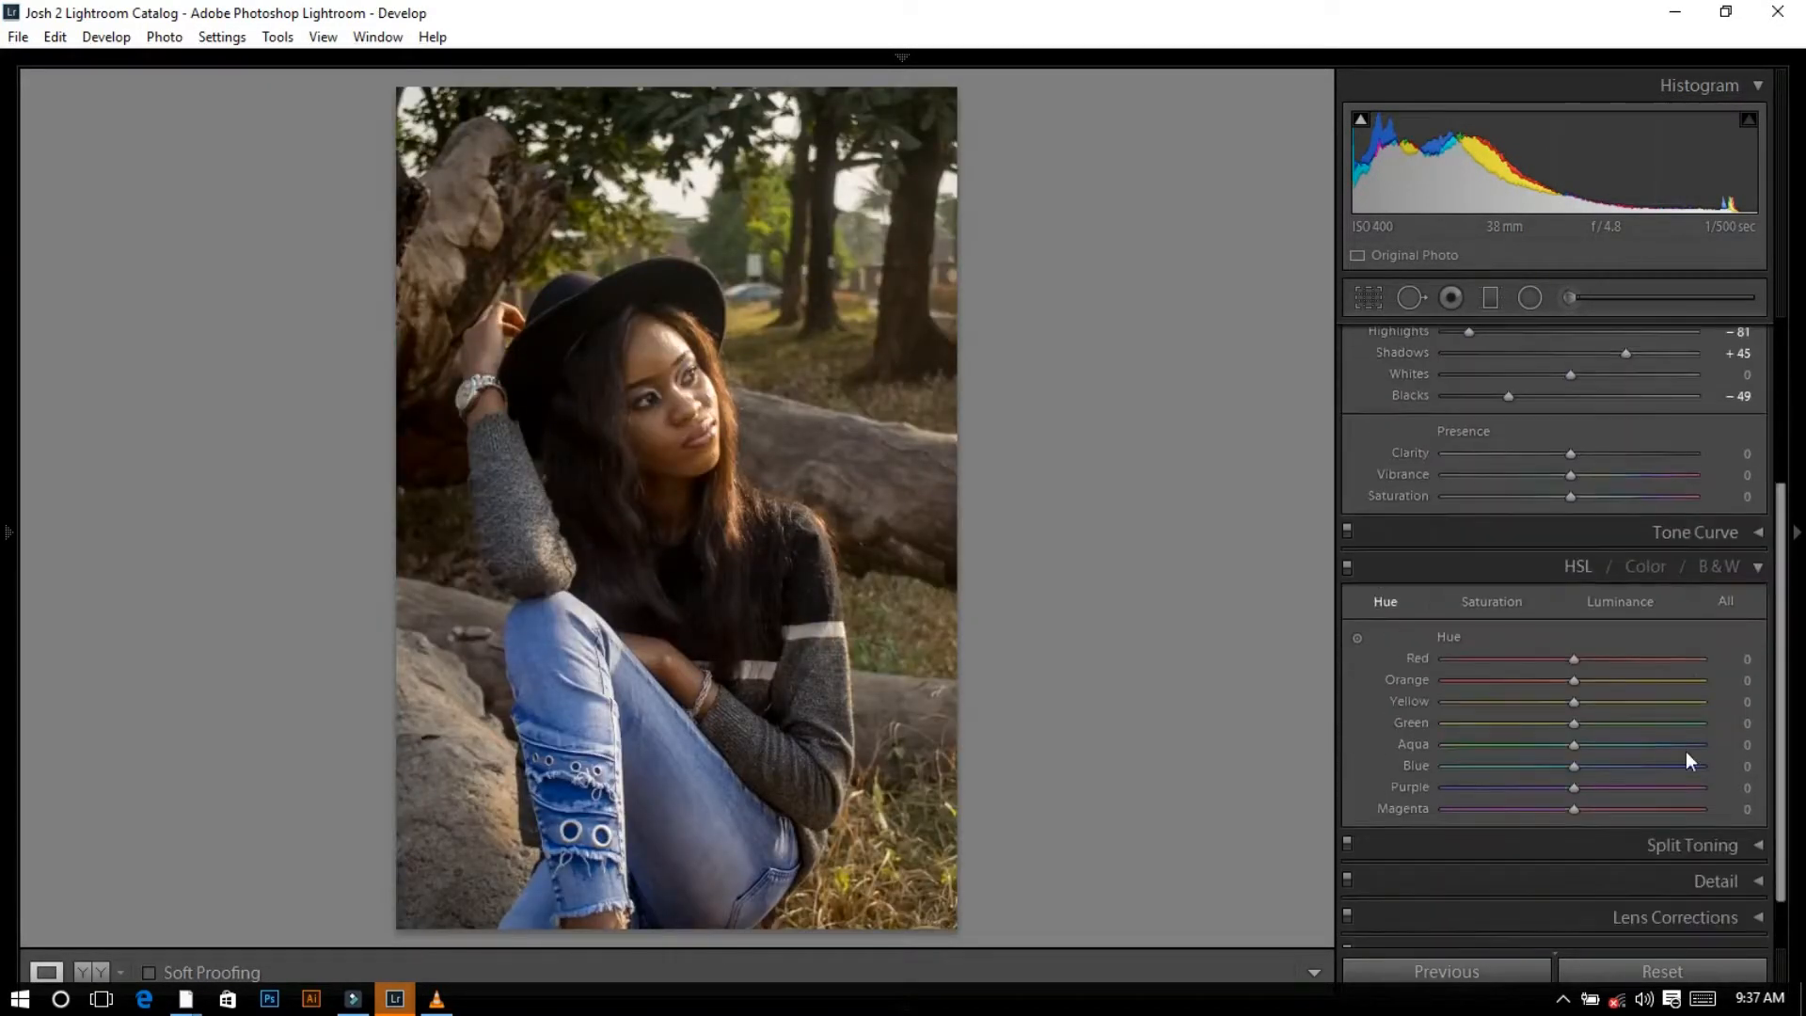
{"action": "left_click_drag", "start_coordinate": [1599, 707], "coordinate": [1460, 701]}
{"action": "left_click_drag", "start_coordinate": [1574, 723], "coordinate": [1445, 723]}
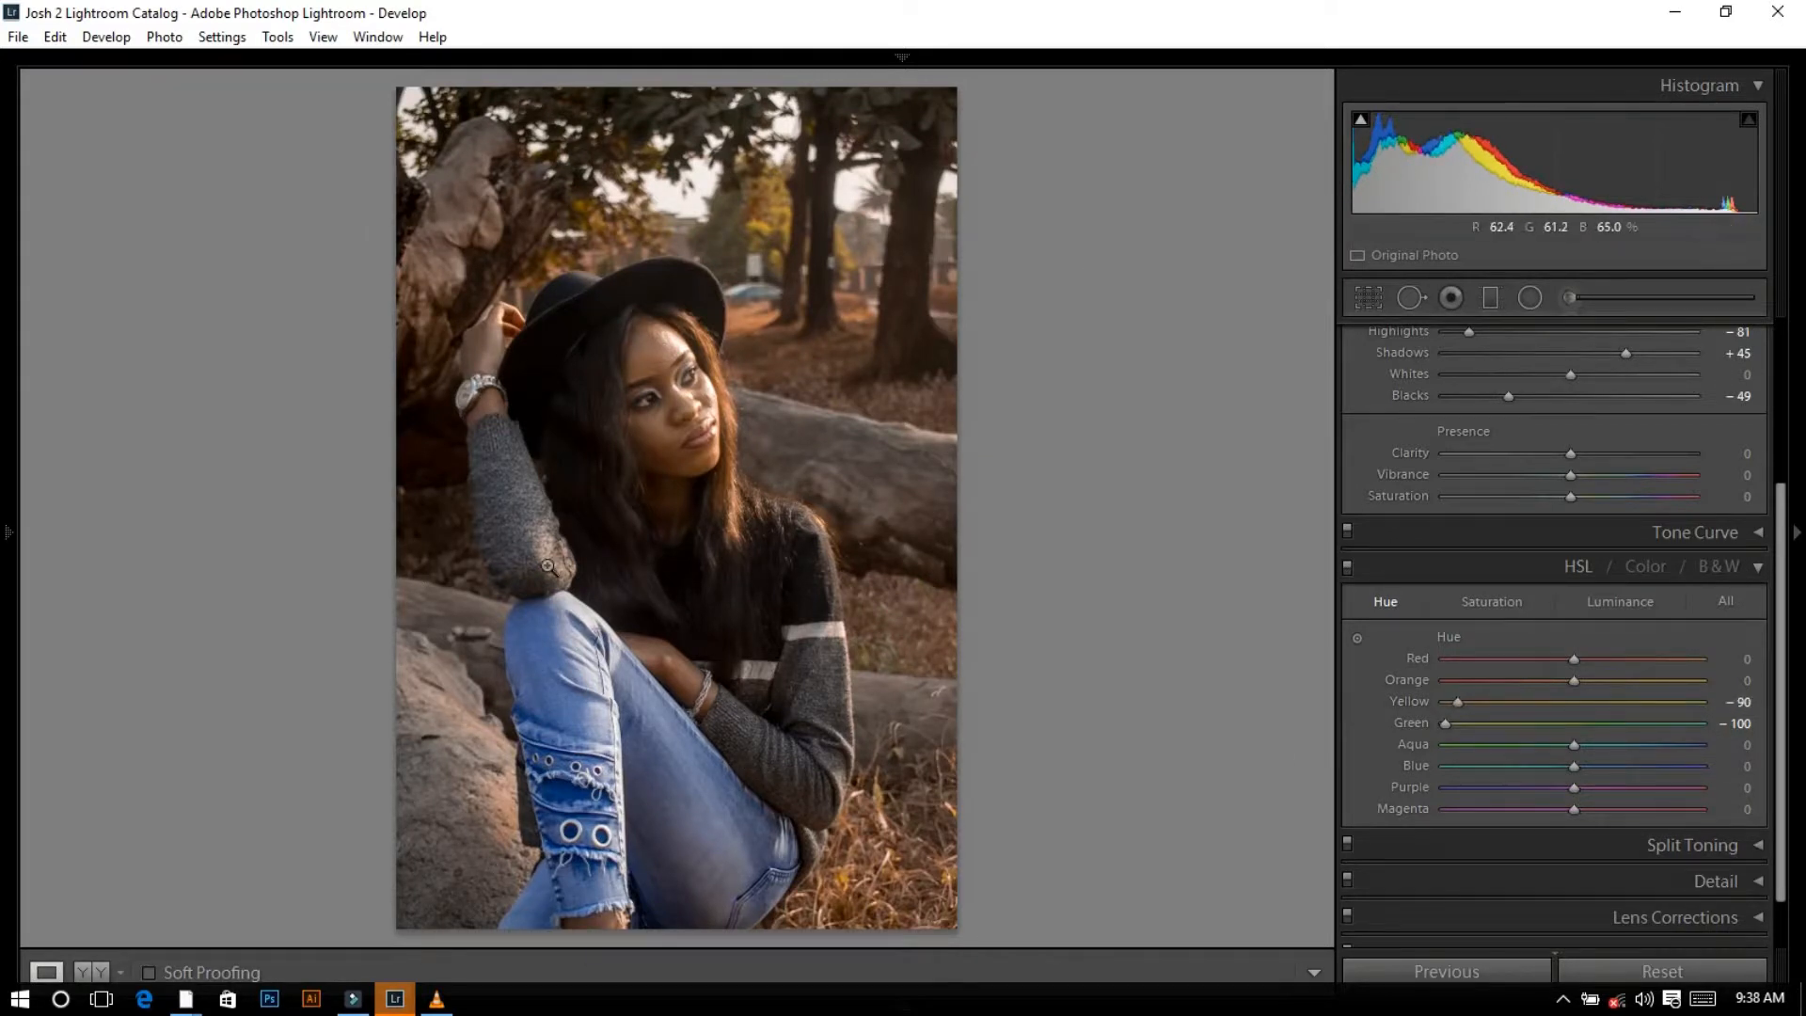
{"action": "mouse_move", "coordinate": [1516, 772]}
{"action": "left_mouse_down"}
{"action": "mouse_move", "coordinate": [1489, 767]}
{"action": "mouse_move", "coordinate": [1503, 745]}
{"action": "left_mouse_up"}
{"action": "left_click_drag", "start_coordinate": [1574, 809], "coordinate": [1603, 809]}
Reduce the Blue saturation to -42 and boost the Yellow saturation.
{"action": "left_click_drag", "start_coordinate": [1574, 788], "coordinate": [1521, 772]}
{"action": "left_click", "coordinate": [1492, 603]}
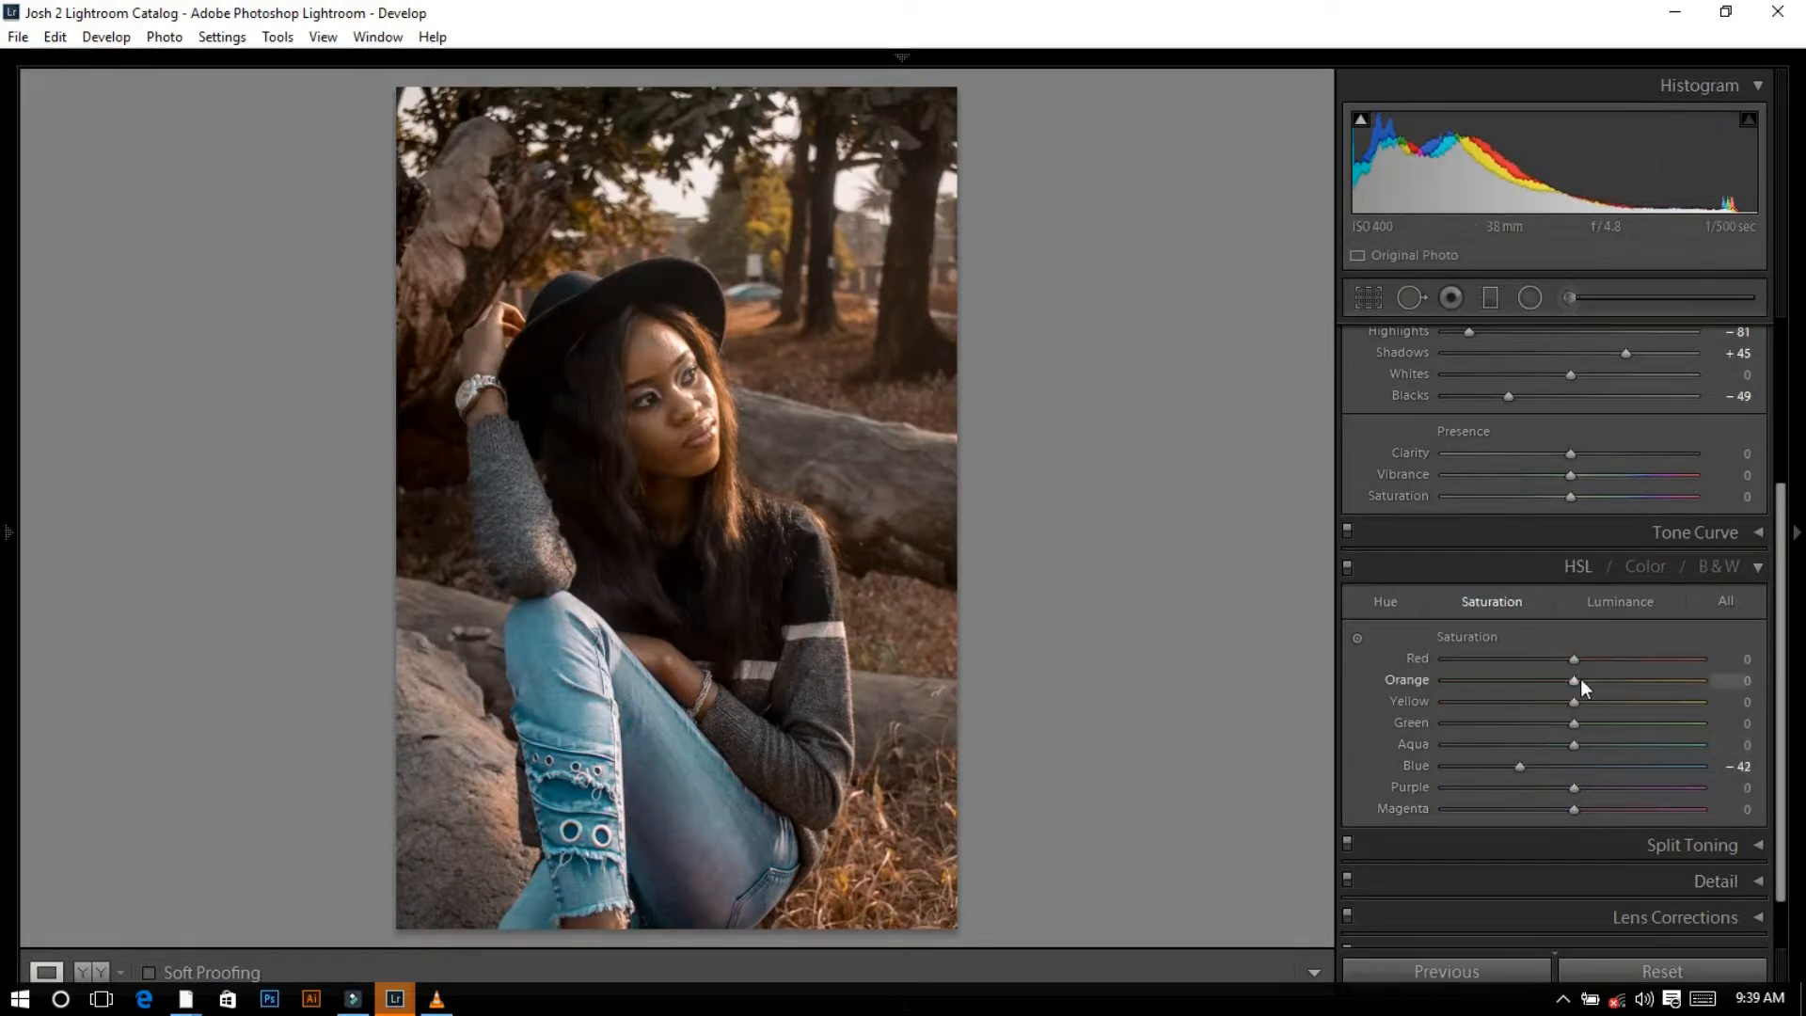
{"action": "left_click_drag", "start_coordinate": [1574, 702], "coordinate": [1658, 705]}
{"action": "mouse_move", "coordinate": [1631, 725]}
{"action": "left_mouse_down"}
{"action": "mouse_move", "coordinate": [1582, 681]}
{"action": "mouse_move", "coordinate": [1644, 685]}
{"action": "mouse_move", "coordinate": [1575, 689]}
{"action": "mouse_move", "coordinate": [1668, 702]}
{"action": "mouse_move", "coordinate": [1607, 706]}
{"action": "left_mouse_up"}
Set the luminance of Orange to +1, Yellow to +27, Green to +31 and Blue to +11.
{"action": "left_click", "coordinate": [1620, 601]}
{"action": "mouse_move", "coordinate": [1574, 723]}
{"action": "left_mouse_down"}
{"action": "mouse_move", "coordinate": [1555, 729]}
{"action": "mouse_move", "coordinate": [1599, 725]}
{"action": "left_mouse_up"}
{"action": "mouse_move", "coordinate": [1574, 766]}
{"action": "left_mouse_down"}
{"action": "mouse_move", "coordinate": [1669, 770]}
{"action": "mouse_move", "coordinate": [1588, 777]}
{"action": "left_mouse_up"}
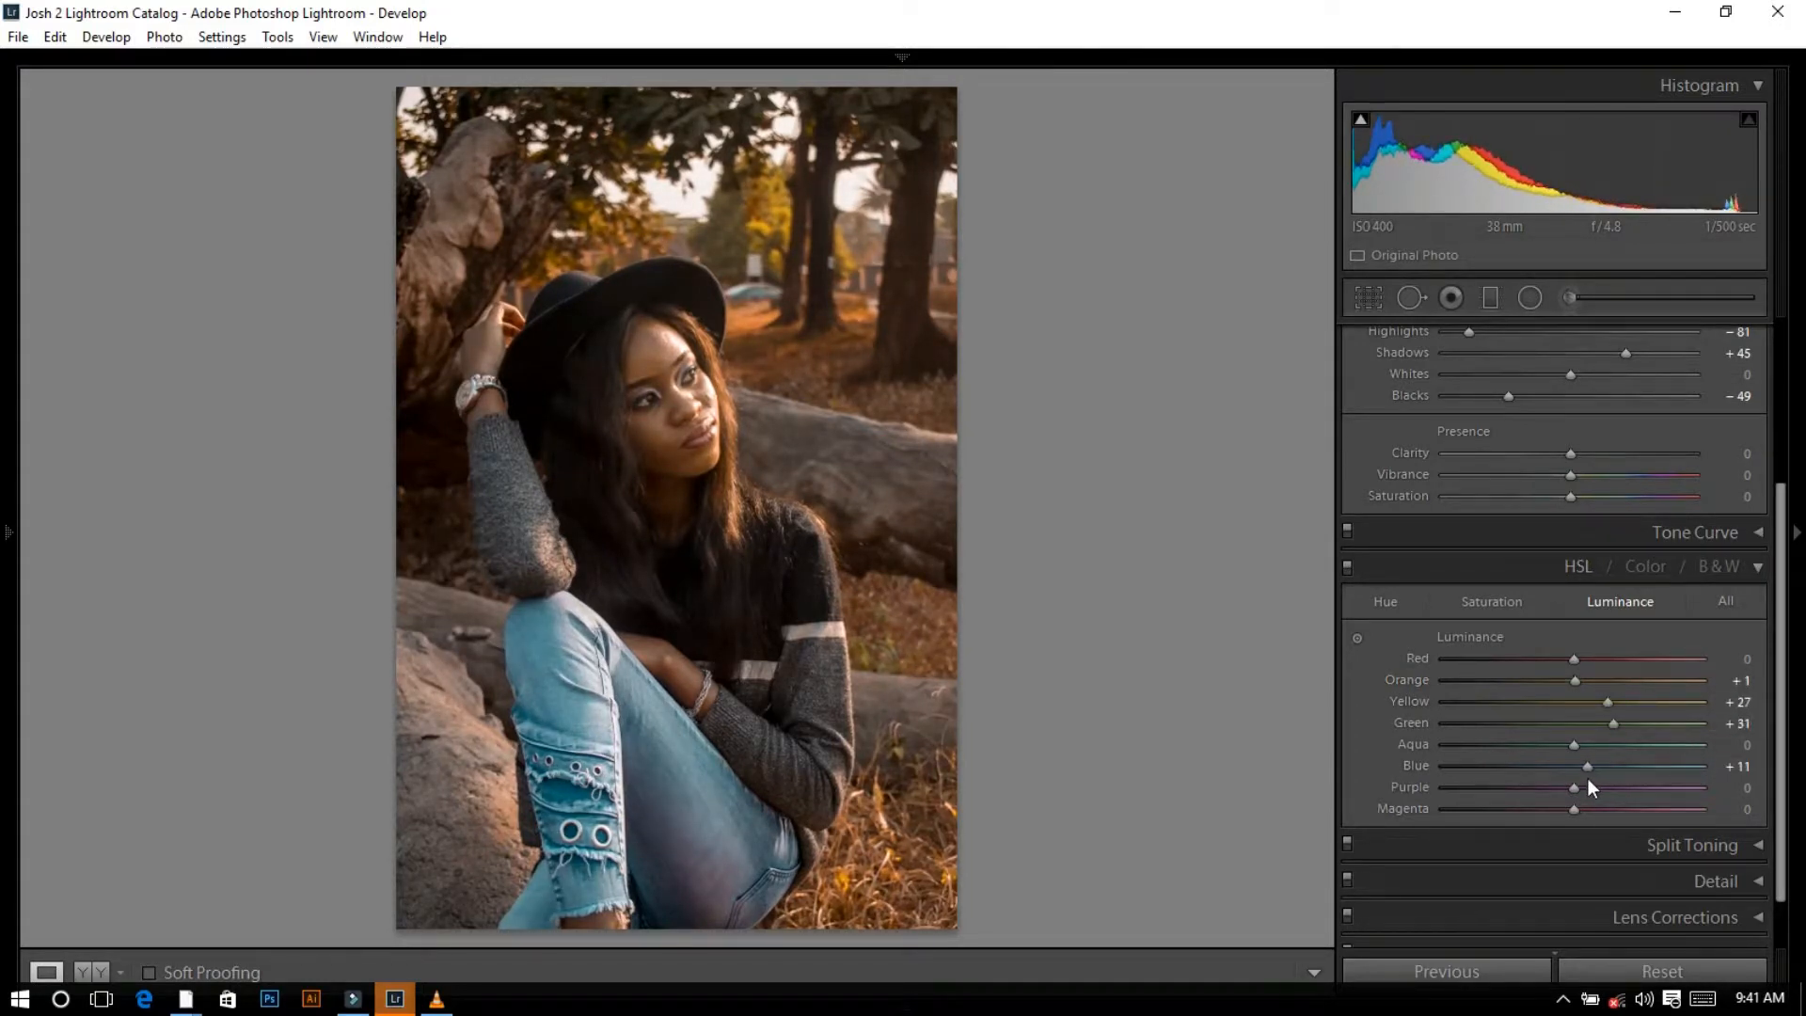
In Camera Calibration, set the Blue Primary hue to -26, the Red Primary hue to +7 and the Green Primary hue to -5.
{"action": "left_click", "coordinate": [1747, 929]}
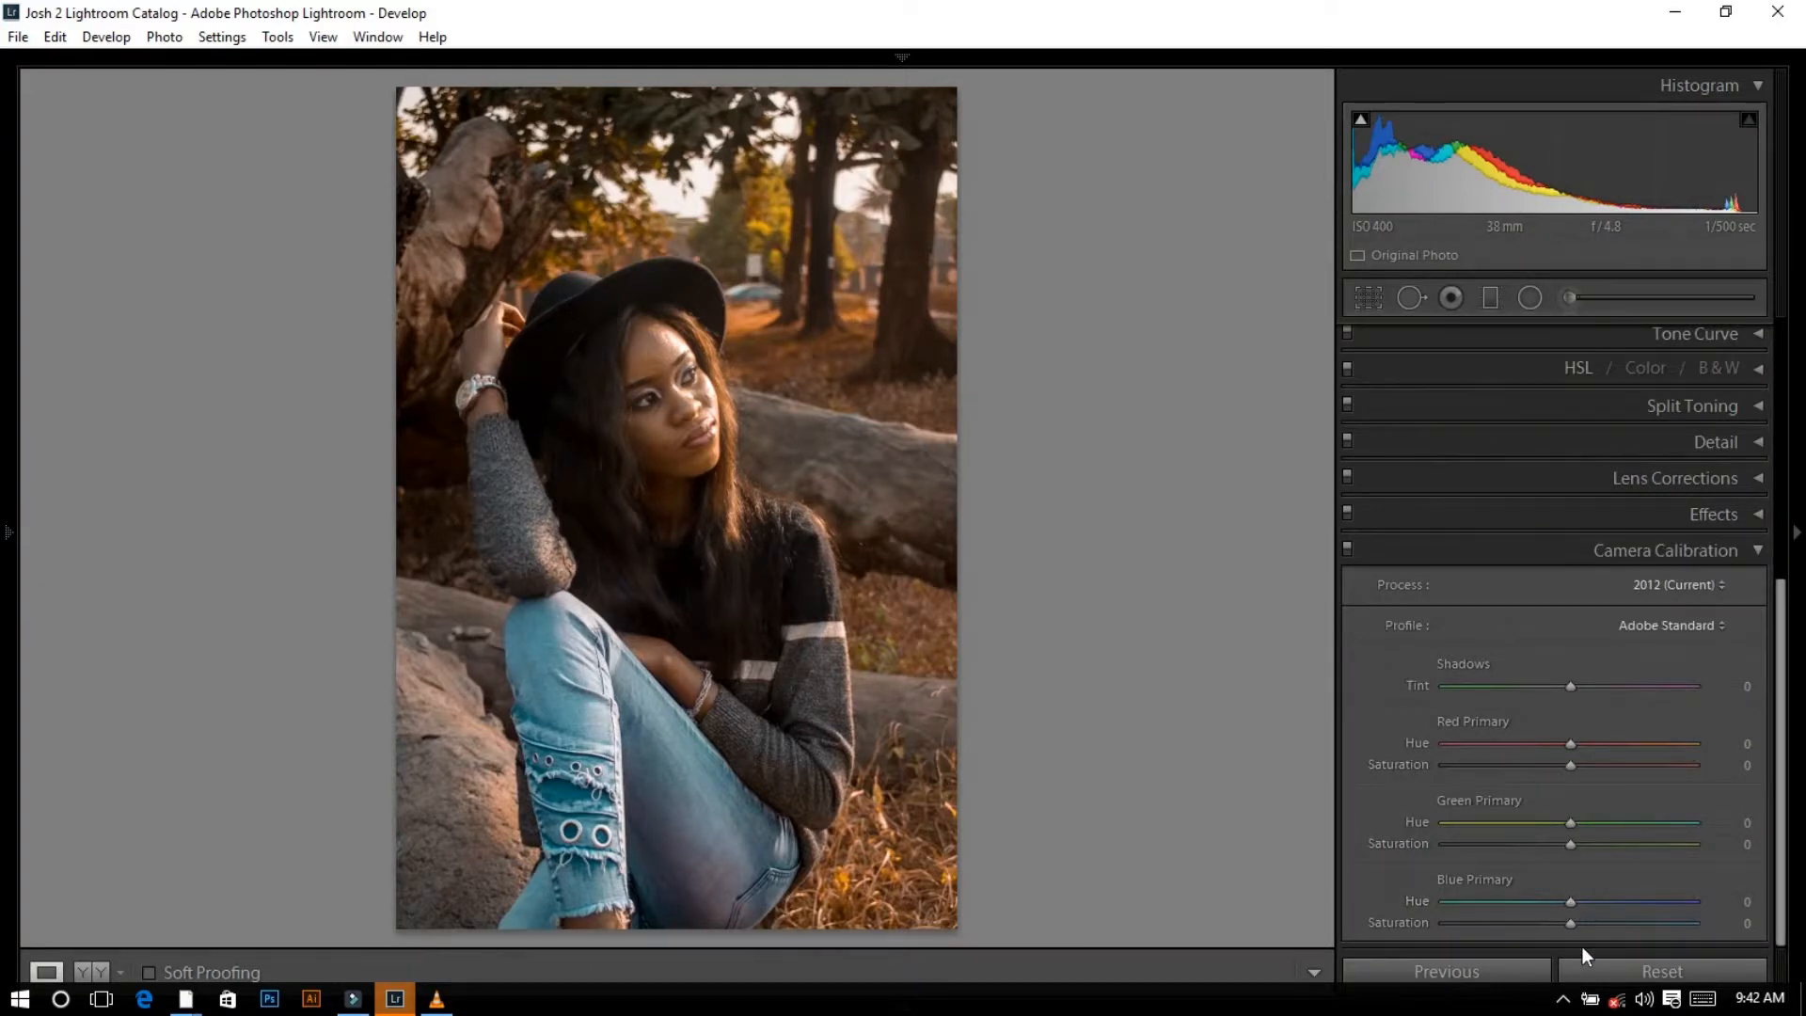
{"action": "left_click_drag", "start_coordinate": [1551, 903], "coordinate": [1538, 903]}
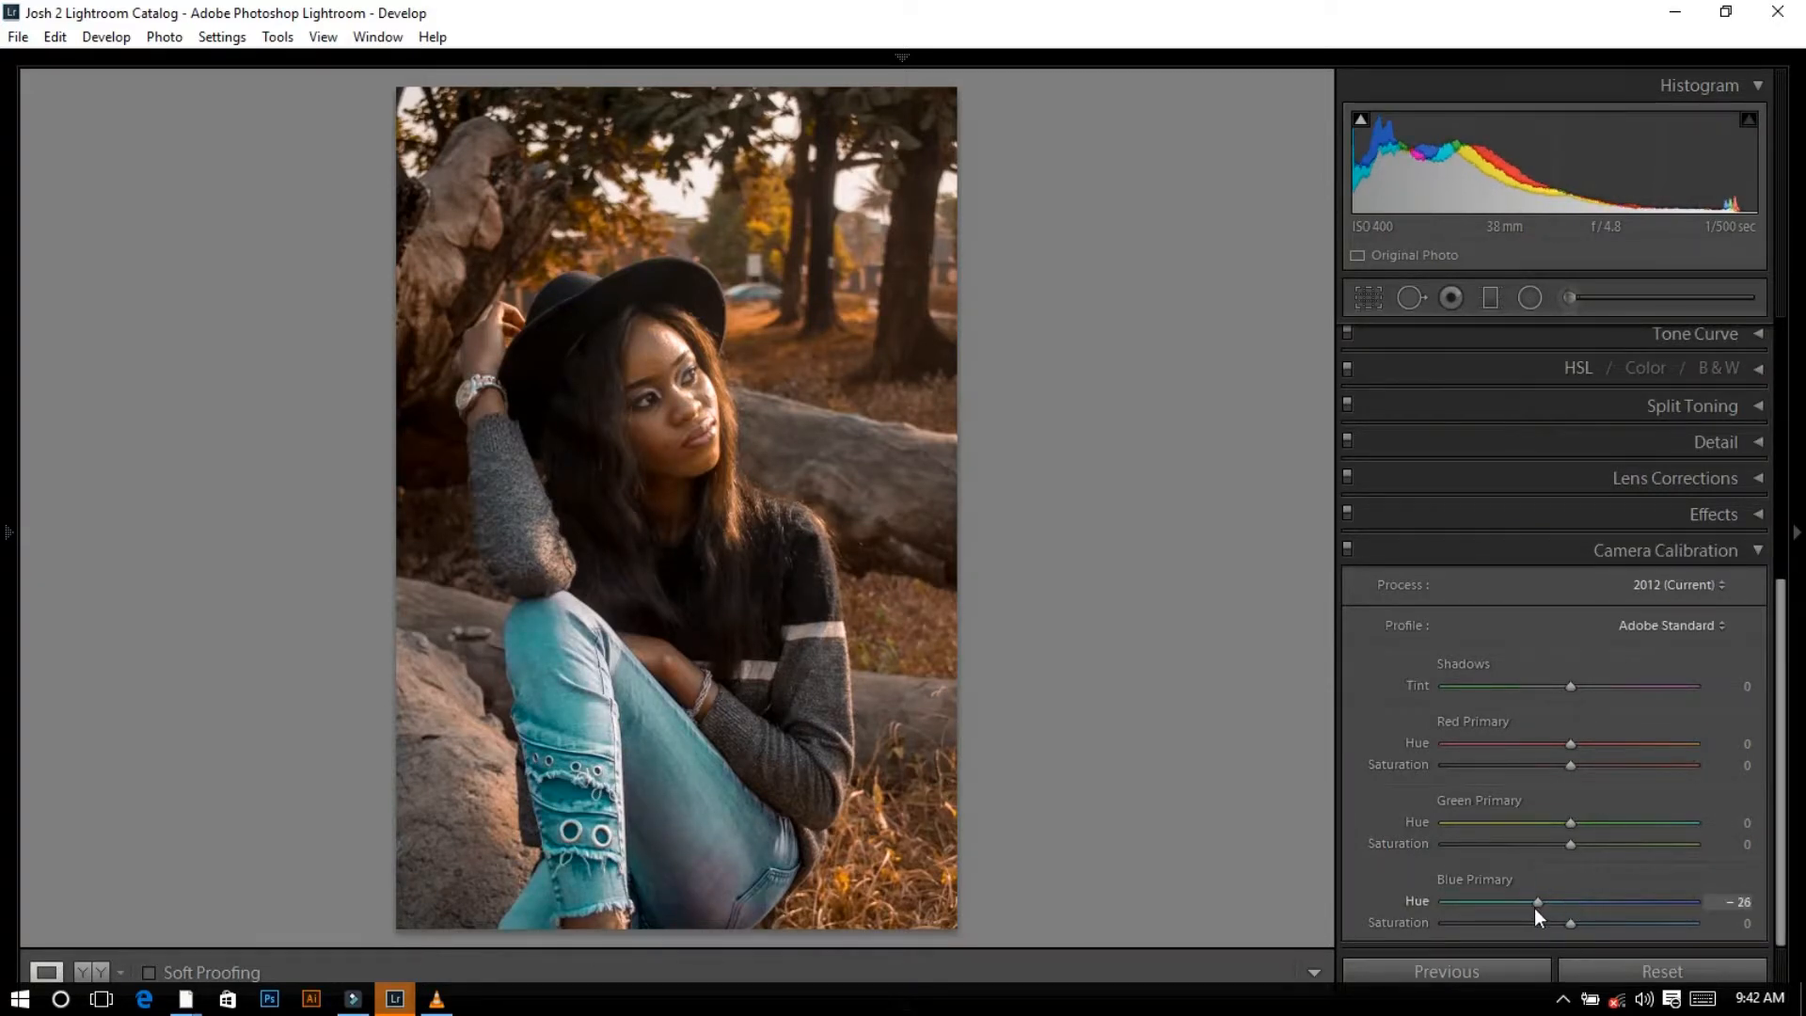
{"action": "left_click_drag", "start_coordinate": [1571, 743], "coordinate": [1579, 743]}
{"action": "mouse_move", "coordinate": [1571, 822]}
{"action": "left_mouse_down"}
{"action": "mouse_move", "coordinate": [1727, 824]}
{"action": "mouse_move", "coordinate": [1328, 856]}
{"action": "mouse_move", "coordinate": [1564, 850]}
{"action": "left_mouse_up"}
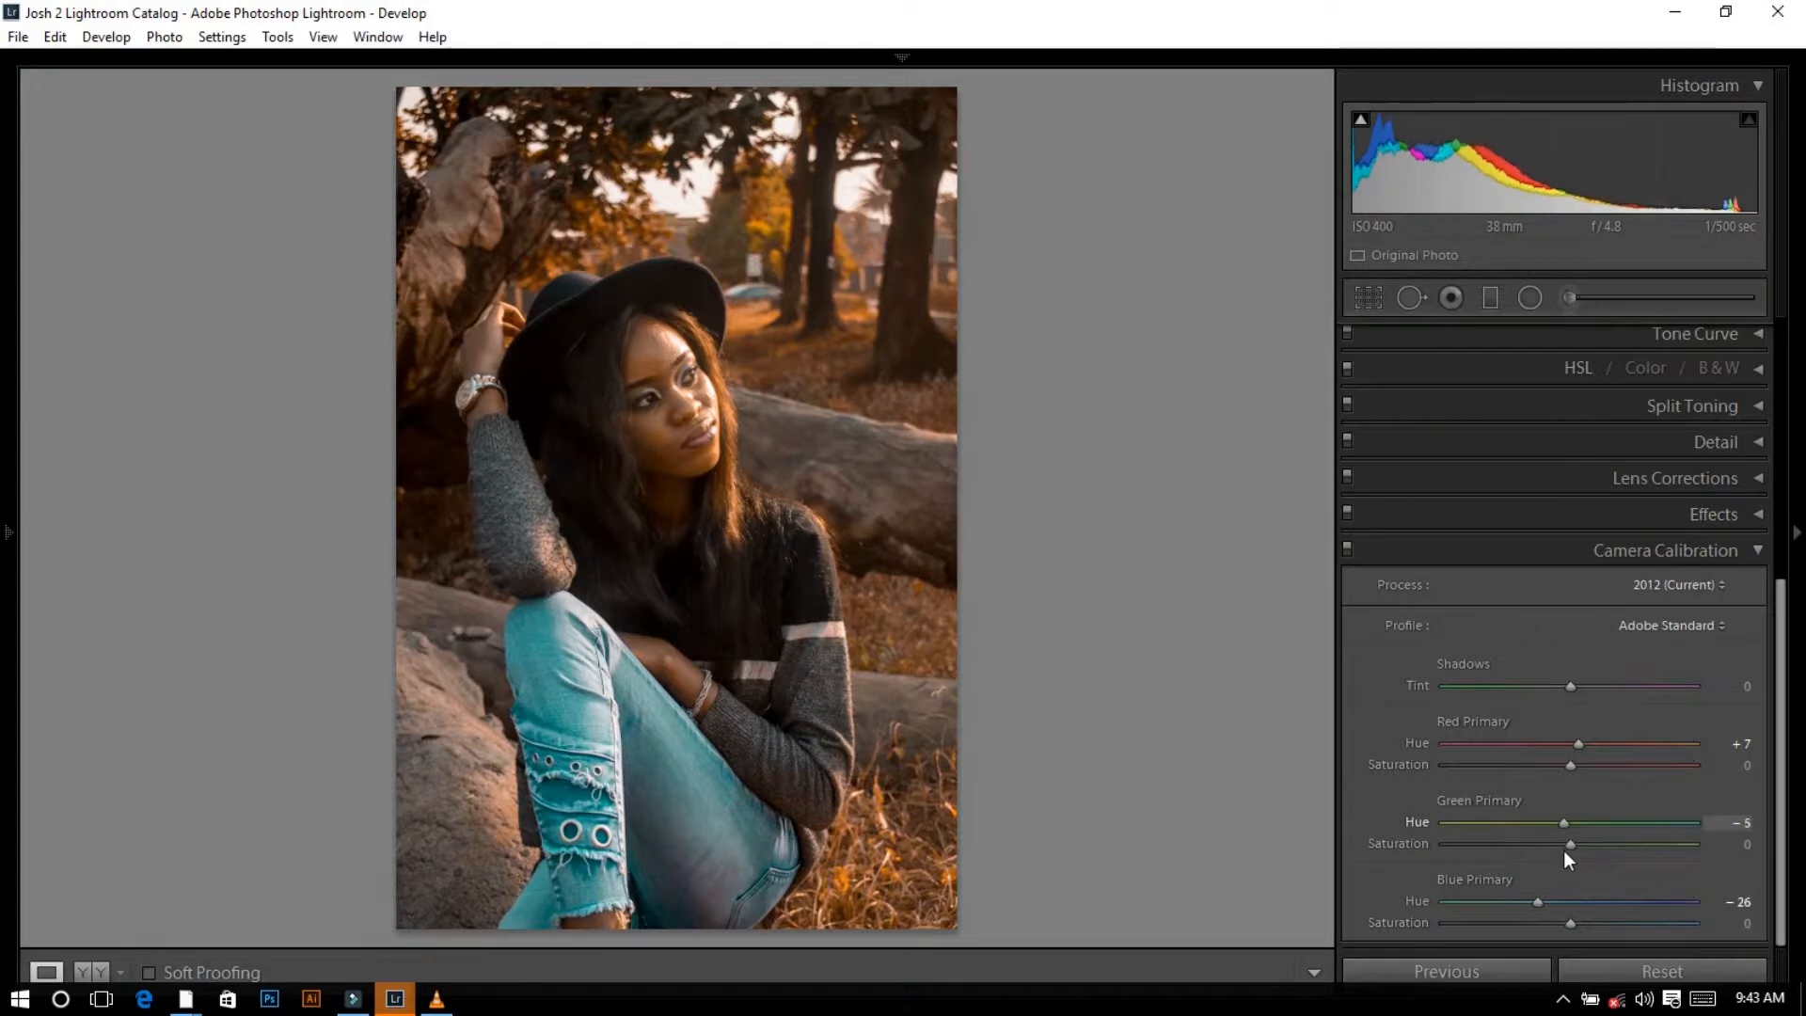
Compare the photo before and after the edits, and open it for editing in Adobe Photoshop CC.
{"action": "key", "text": "y"}
{"action": "right_click", "coordinate": [954, 691]}
{"action": "mouse_move", "coordinate": [1089, 584]}
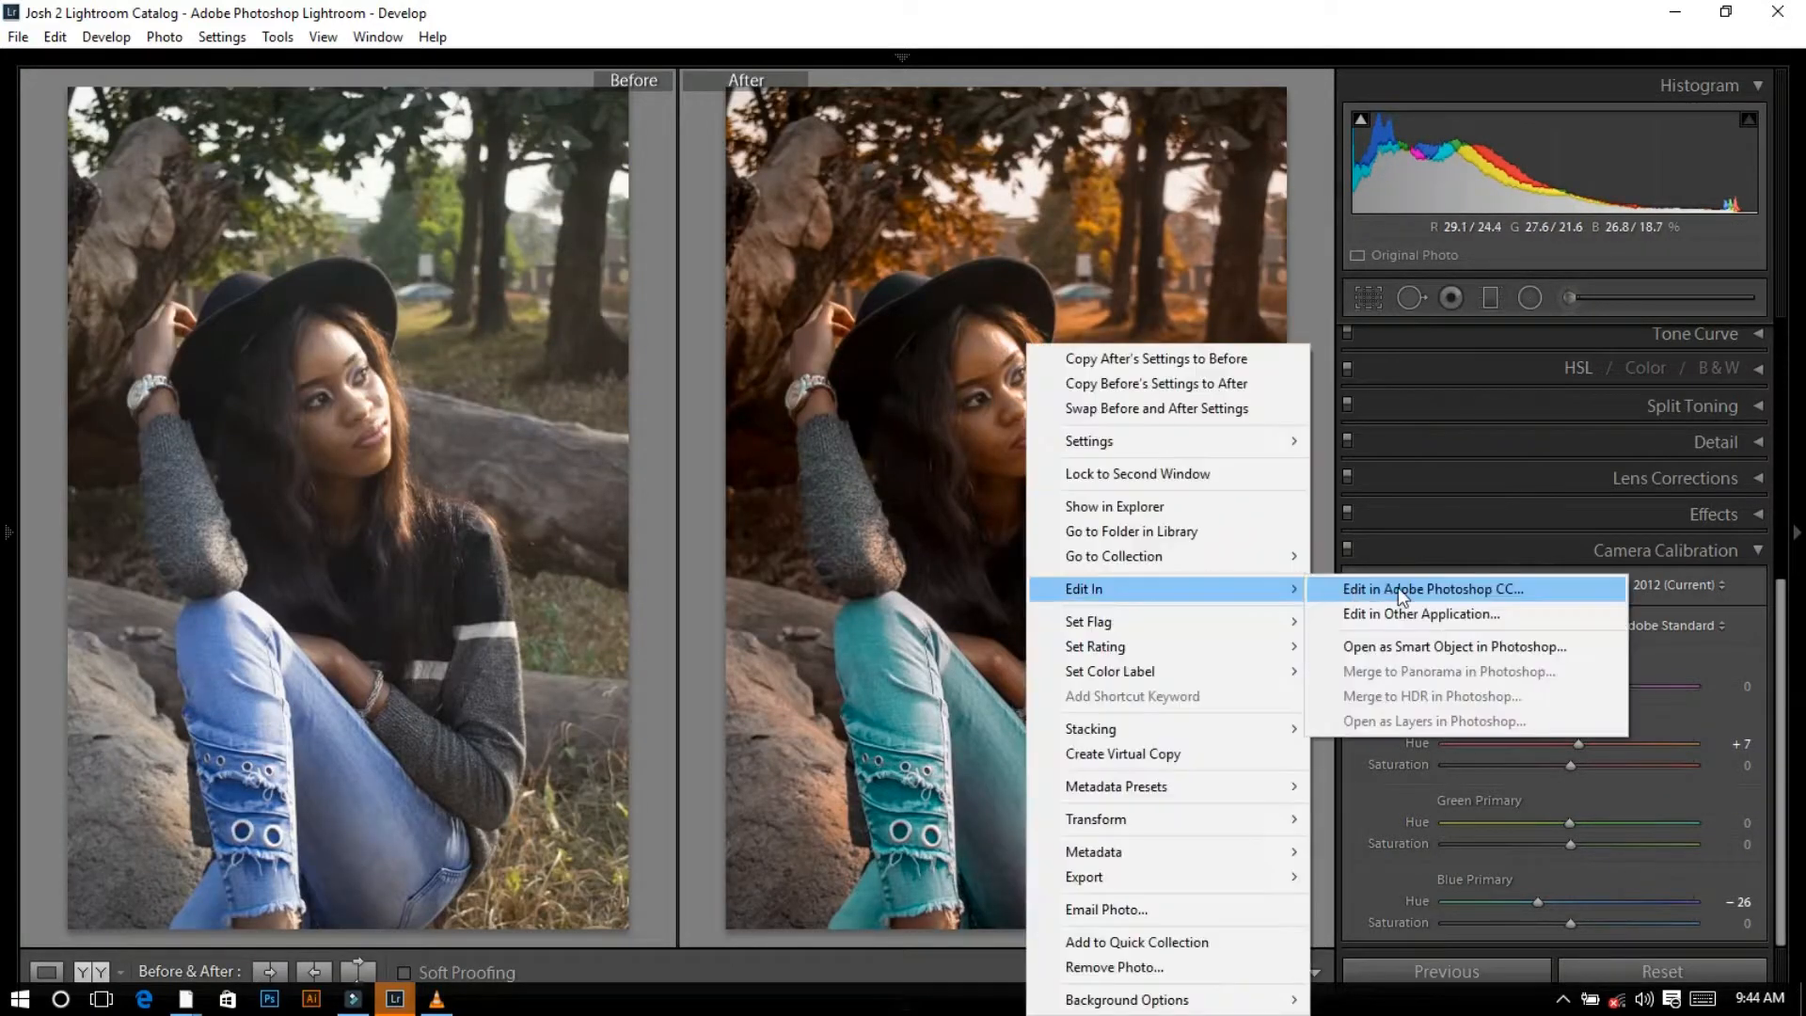
{"action": "left_click", "coordinate": [1398, 587]}
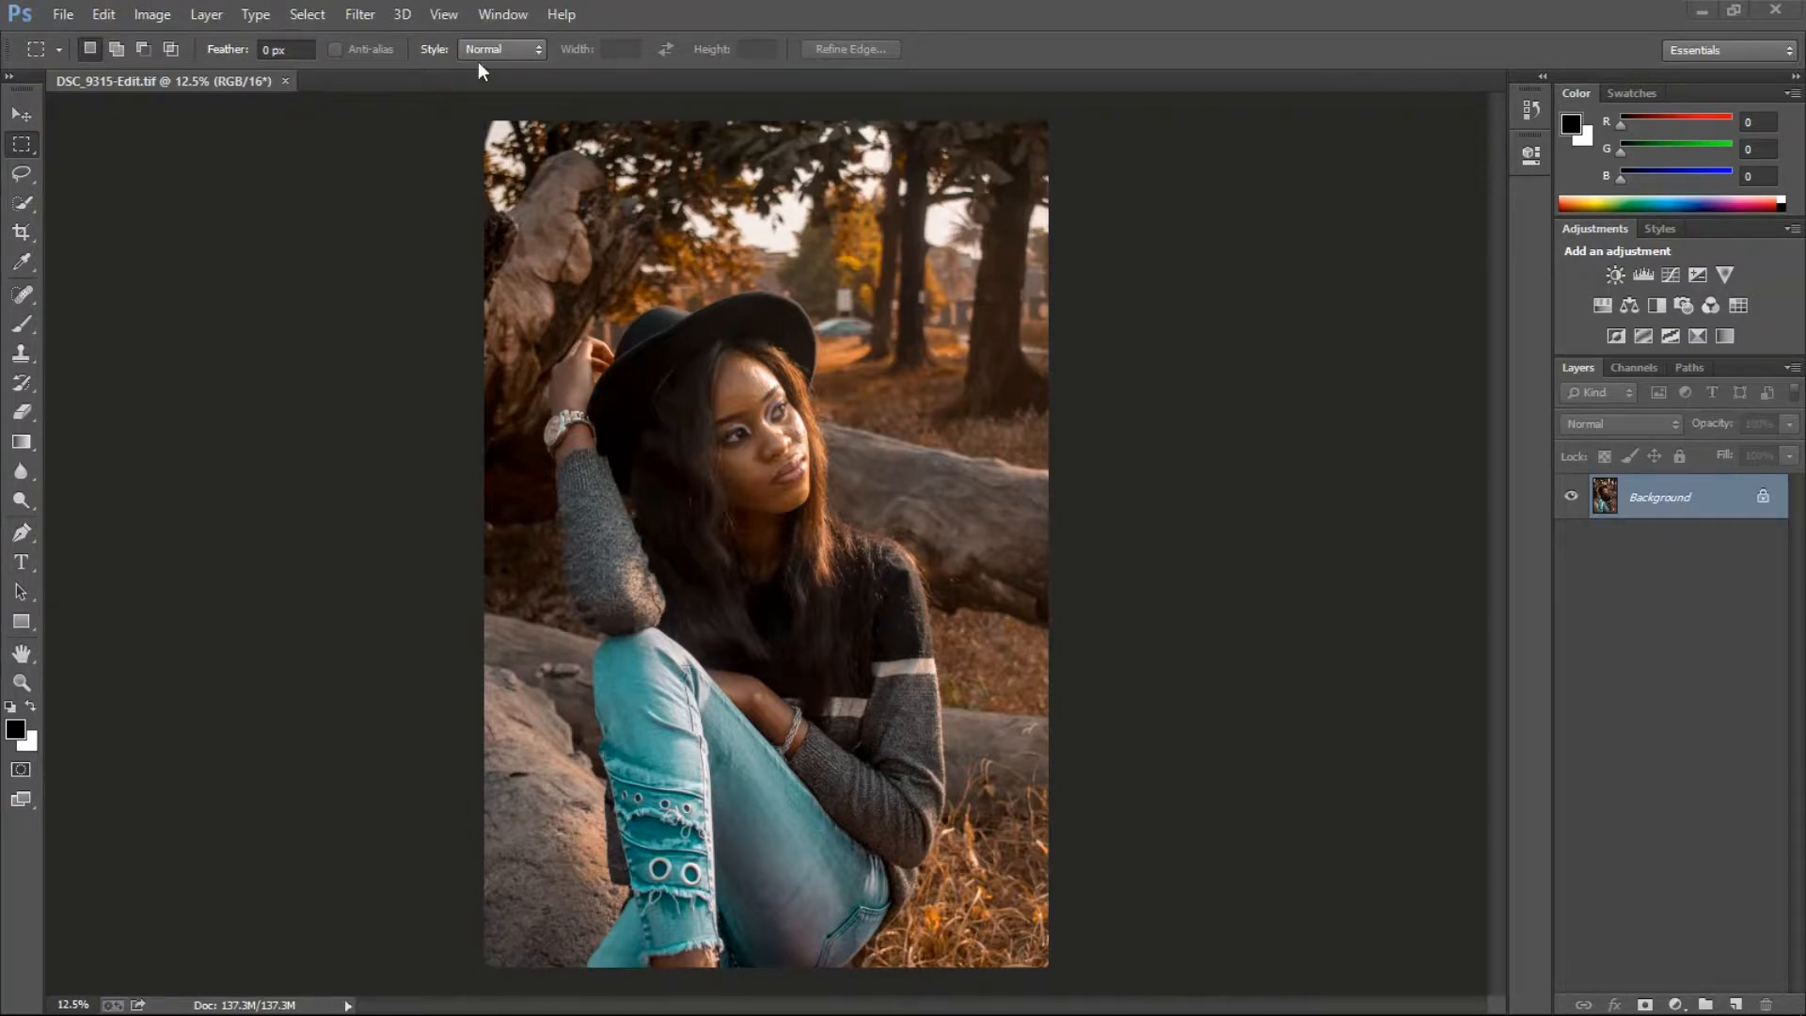
Bring up the Actions list, look through the available action sets and put the list away.
{"action": "left_click", "coordinate": [502, 14]}
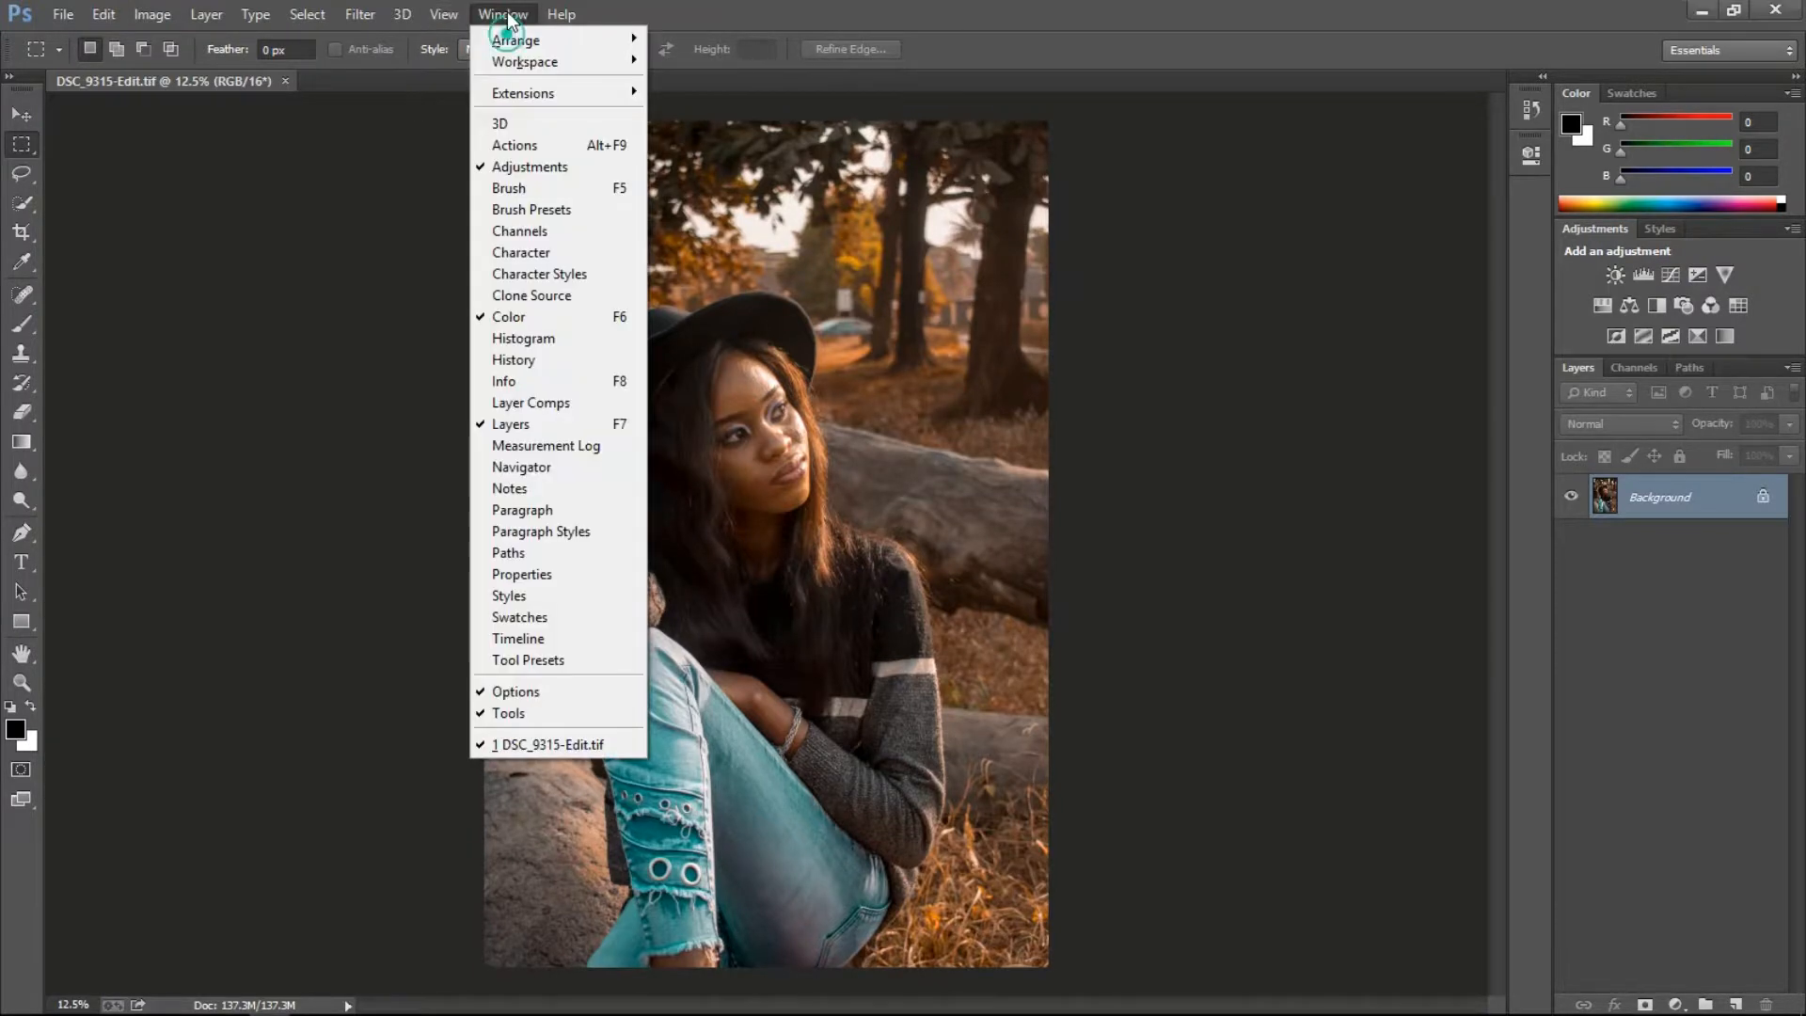
{"action": "left_click", "coordinate": [550, 145]}
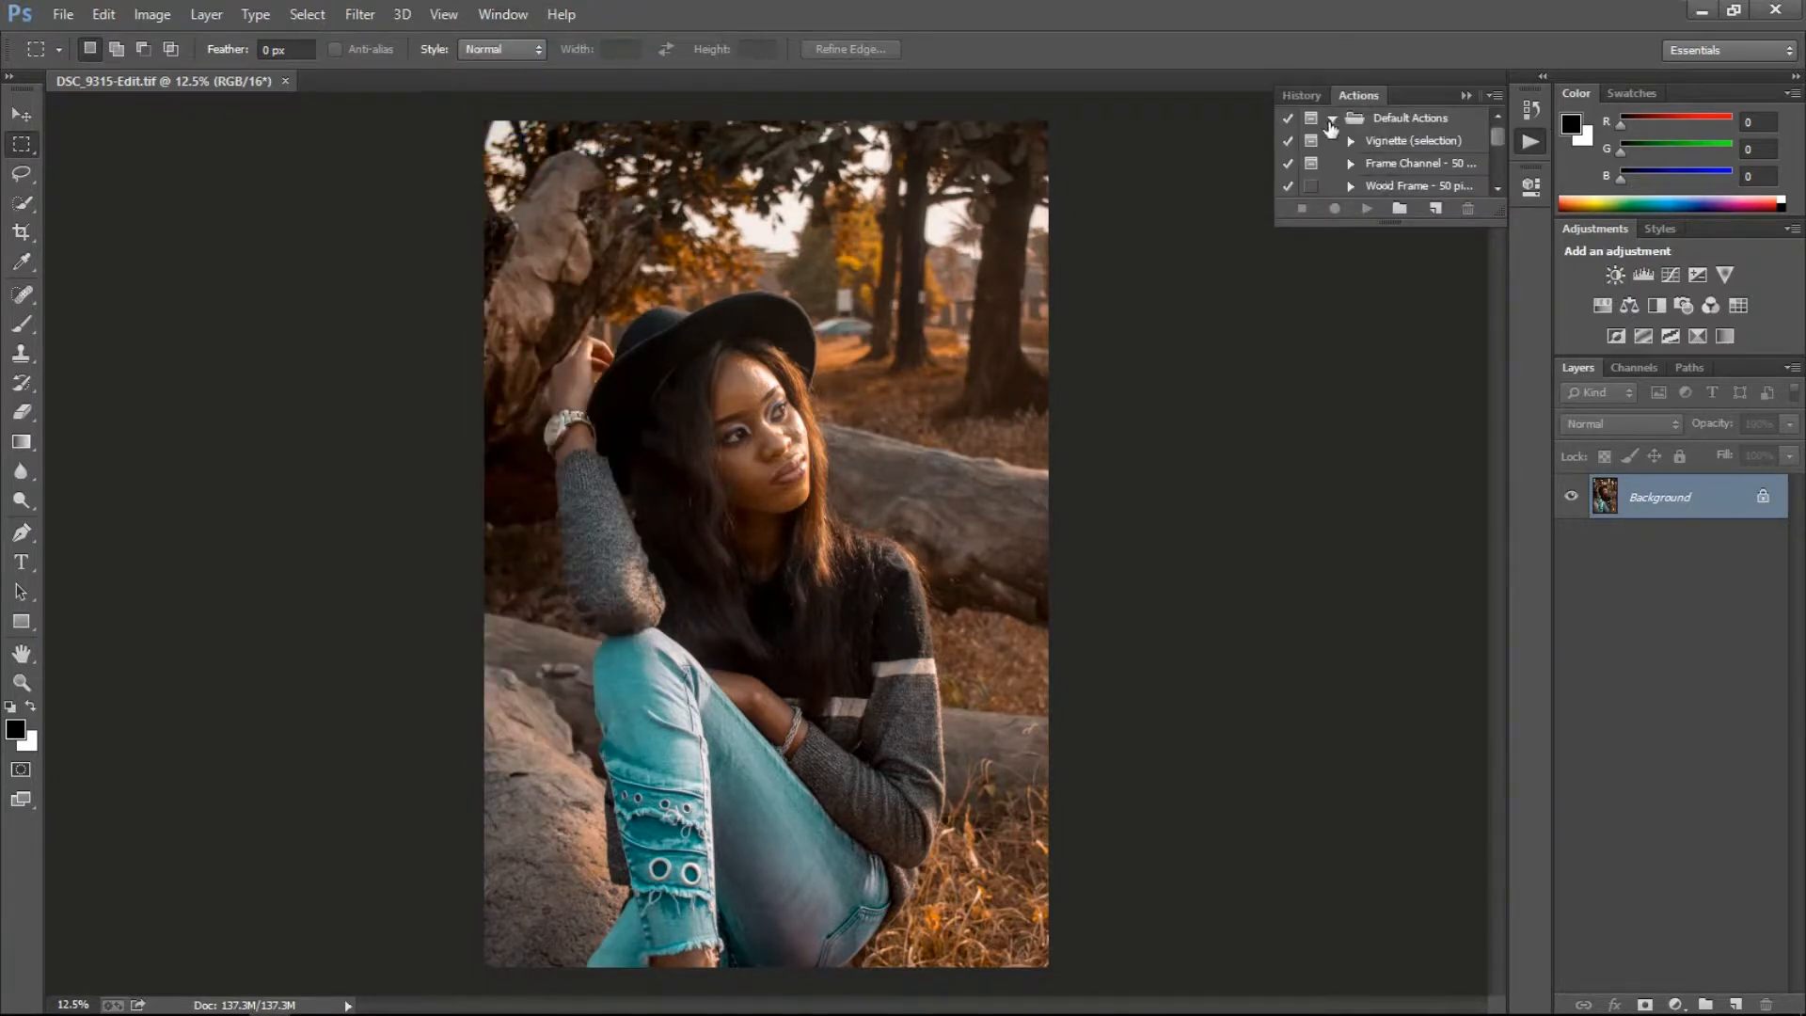
{"action": "left_click", "coordinate": [1332, 118]}
{"action": "left_click", "coordinate": [1466, 95]}
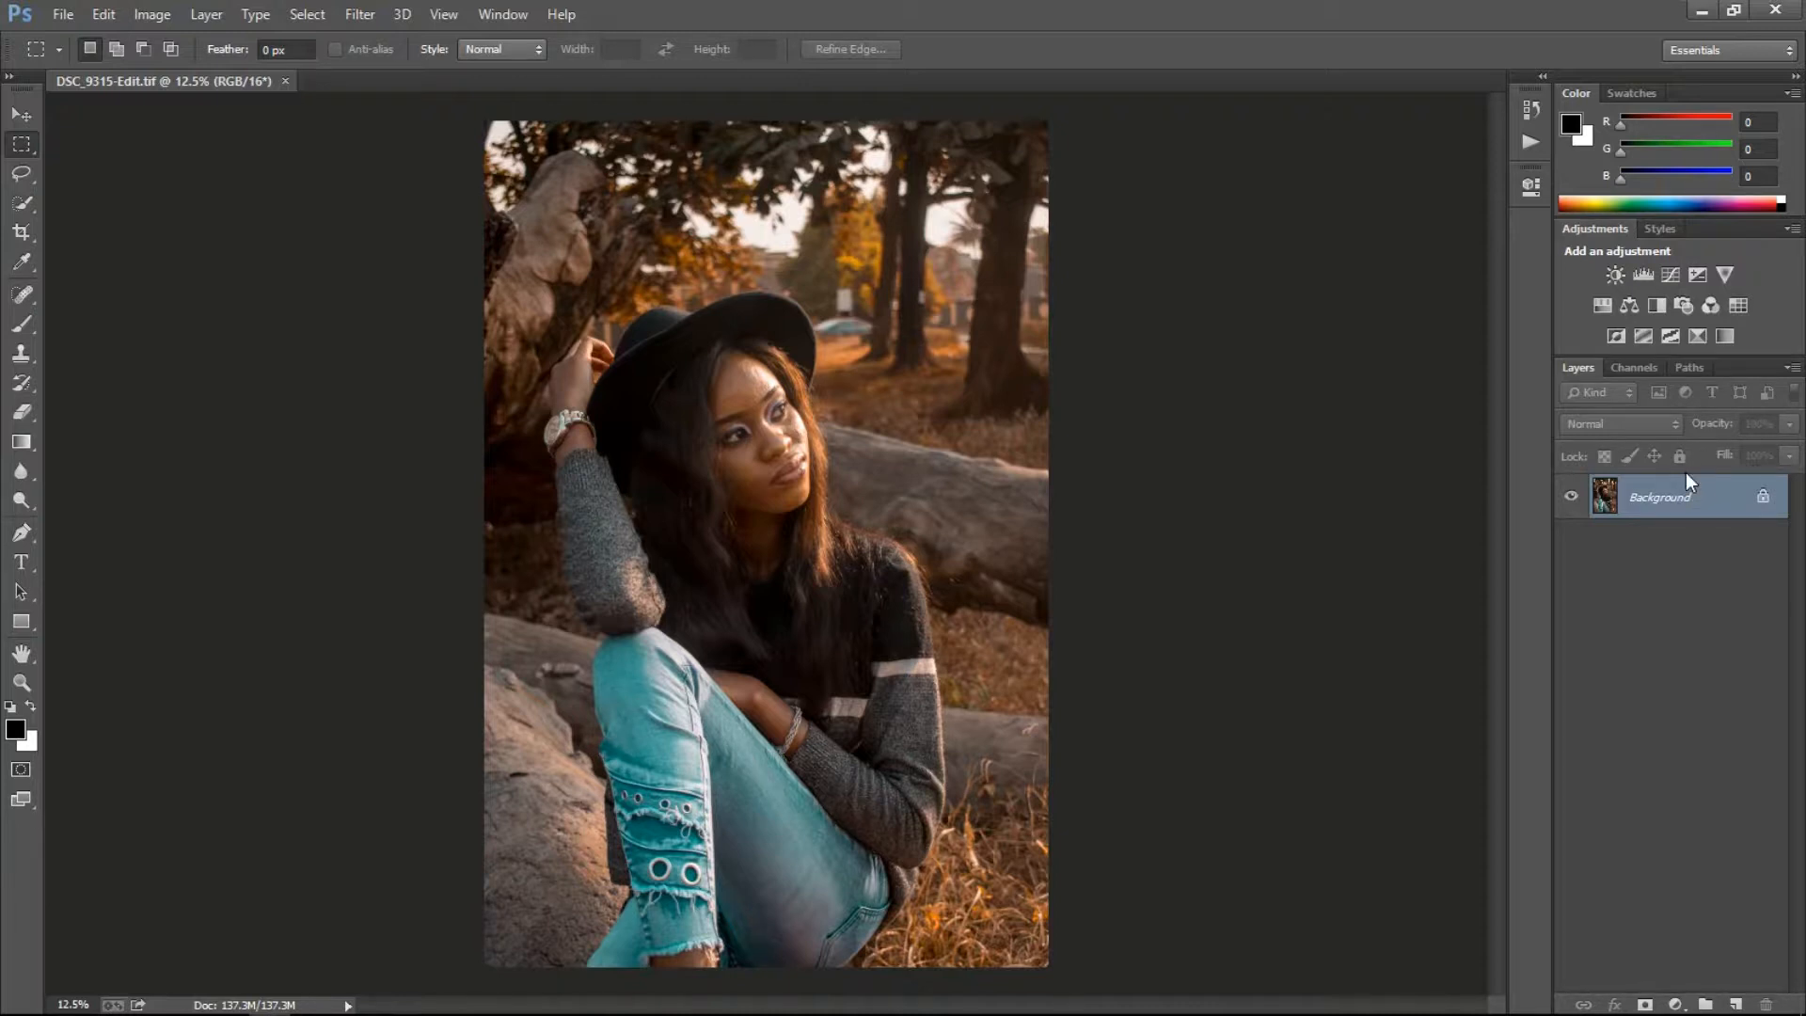
Duplicate the Background layer twice, naming the lower copy "l" and the upper copy "h".
{"action": "key", "text": "ctrl+j"}
{"action": "key", "text": "ctrl+j"}
{"action": "double_click", "coordinate": [1652, 540]}
{"action": "type", "text": "l"}
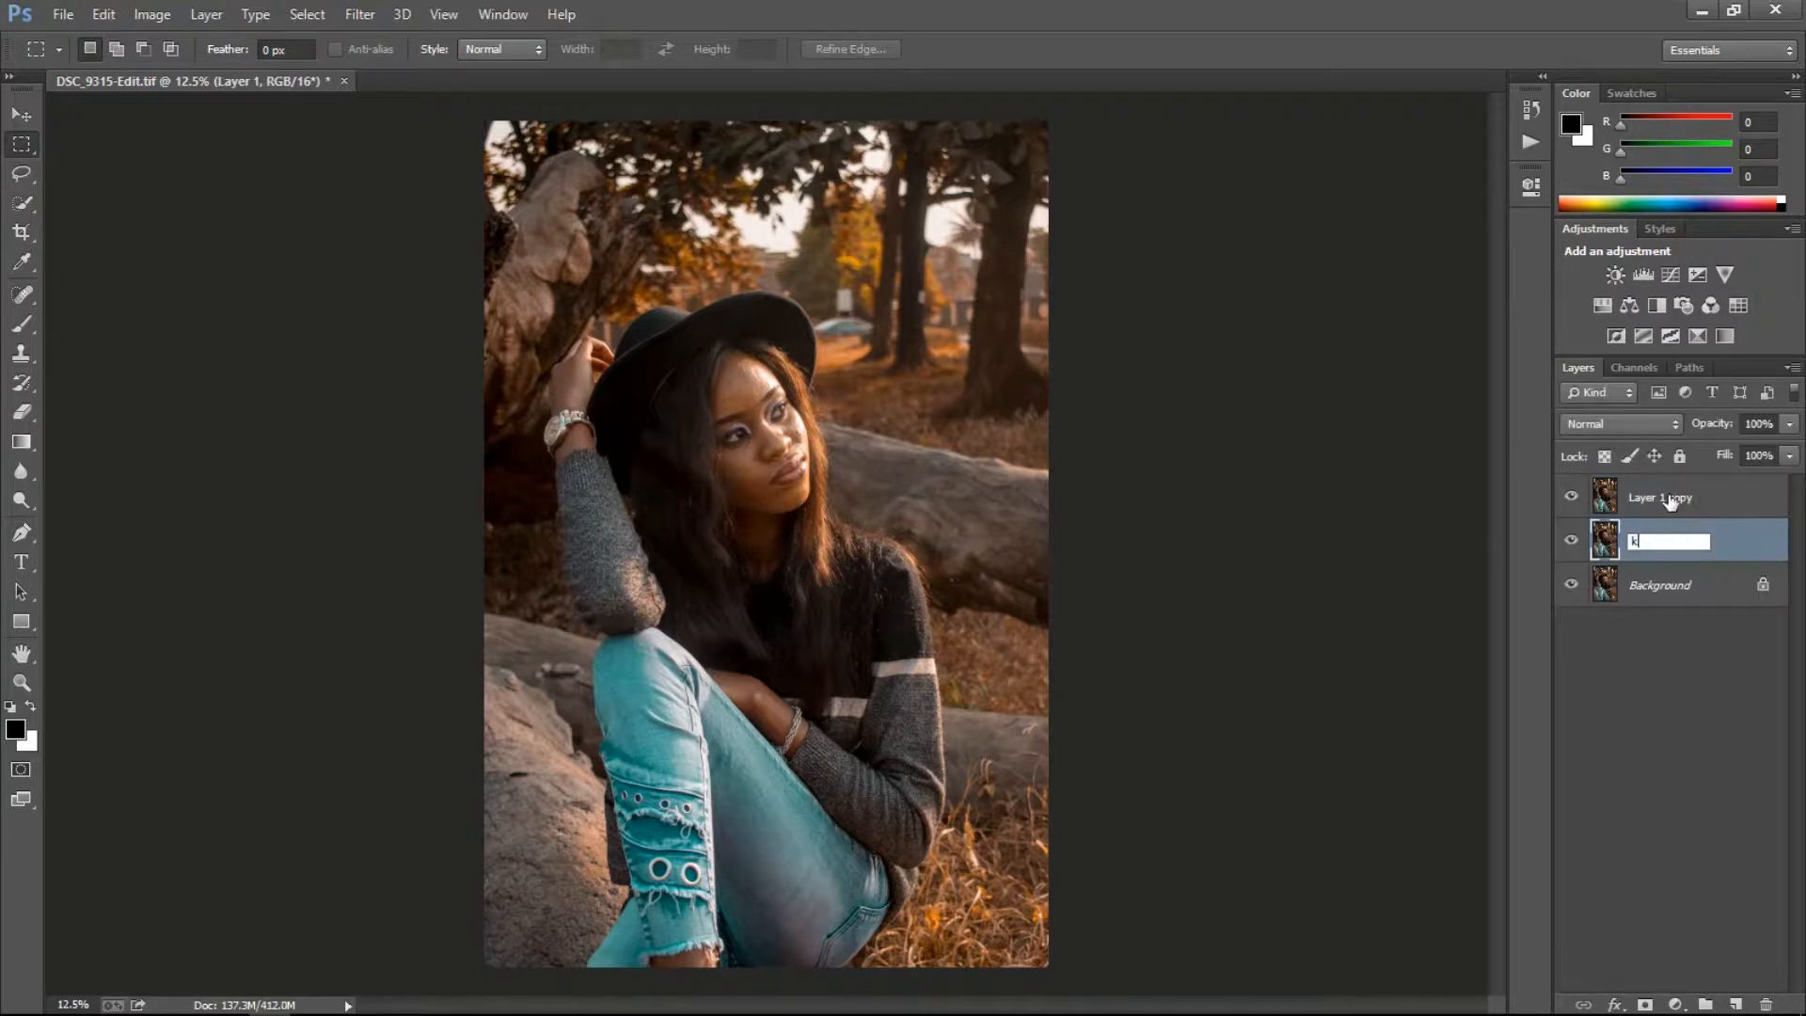
{"action": "double_click", "coordinate": [1661, 496]}
{"action": "type", "text": "h"}
Hide layer h and blur the image on layer l.
{"action": "left_click", "coordinate": [1686, 540]}
{"action": "left_click", "coordinate": [1570, 496]}
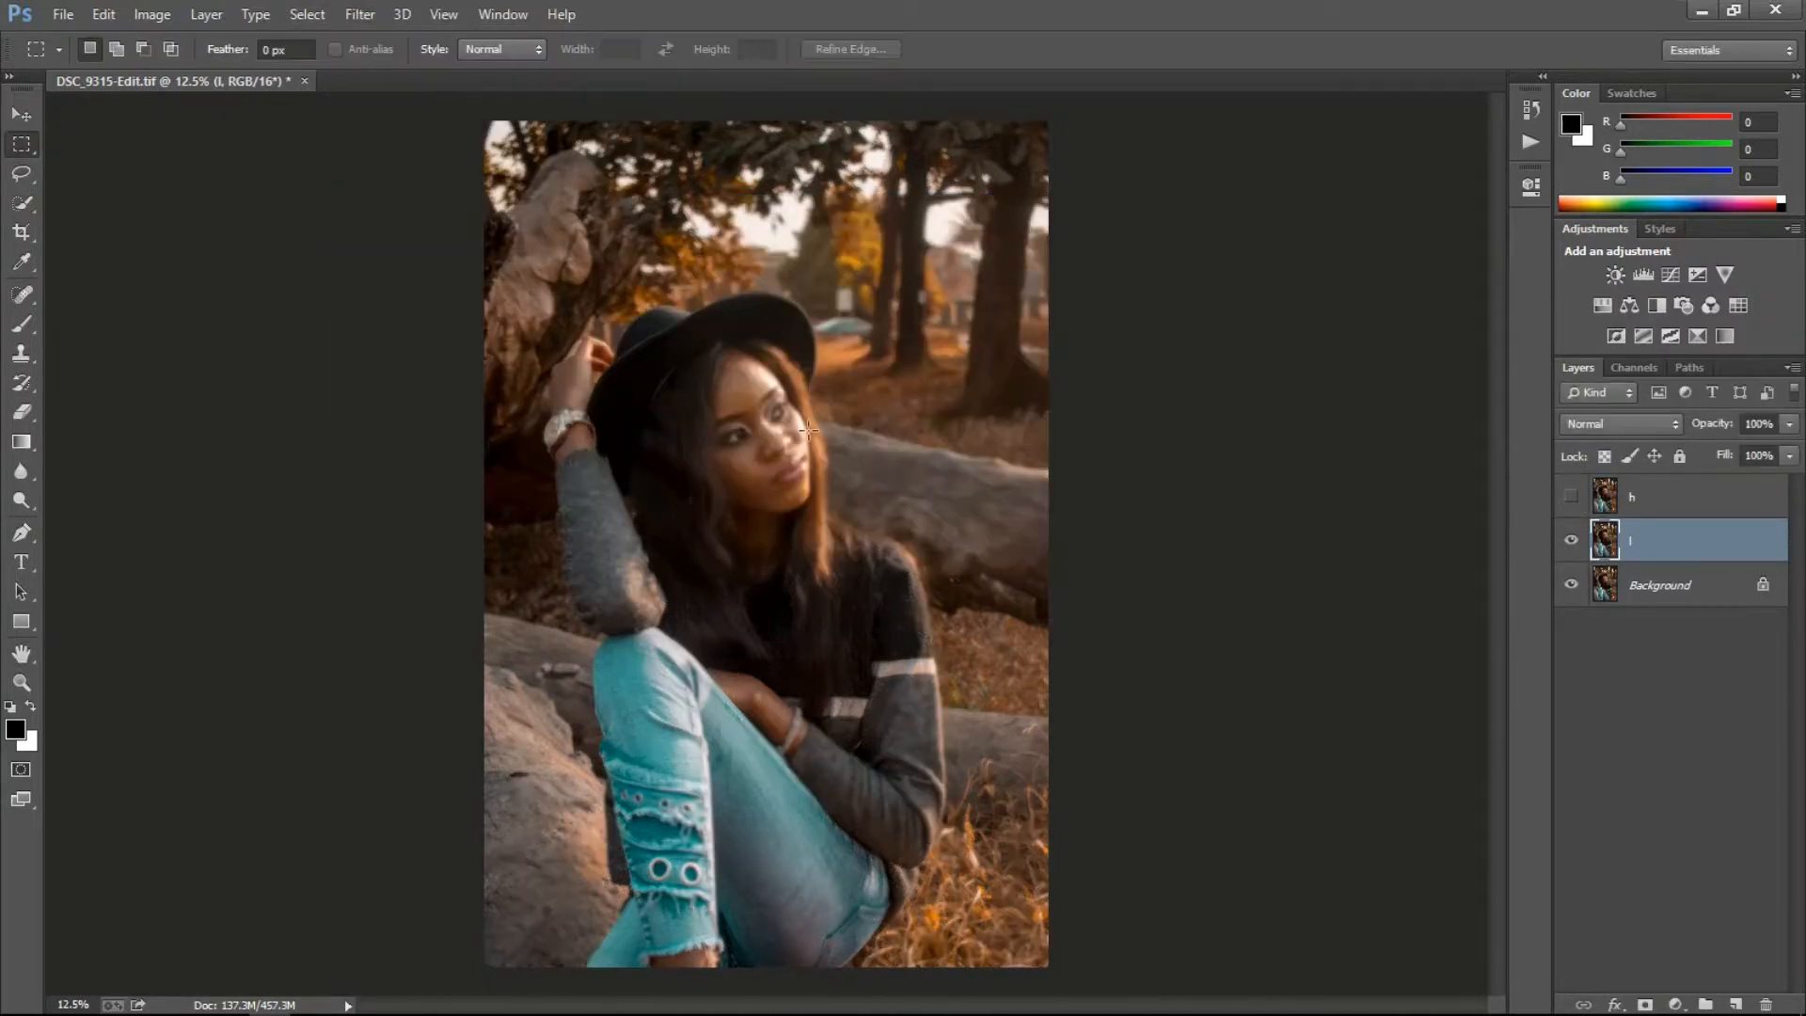
{"action": "left_click", "coordinate": [1228, 139]}
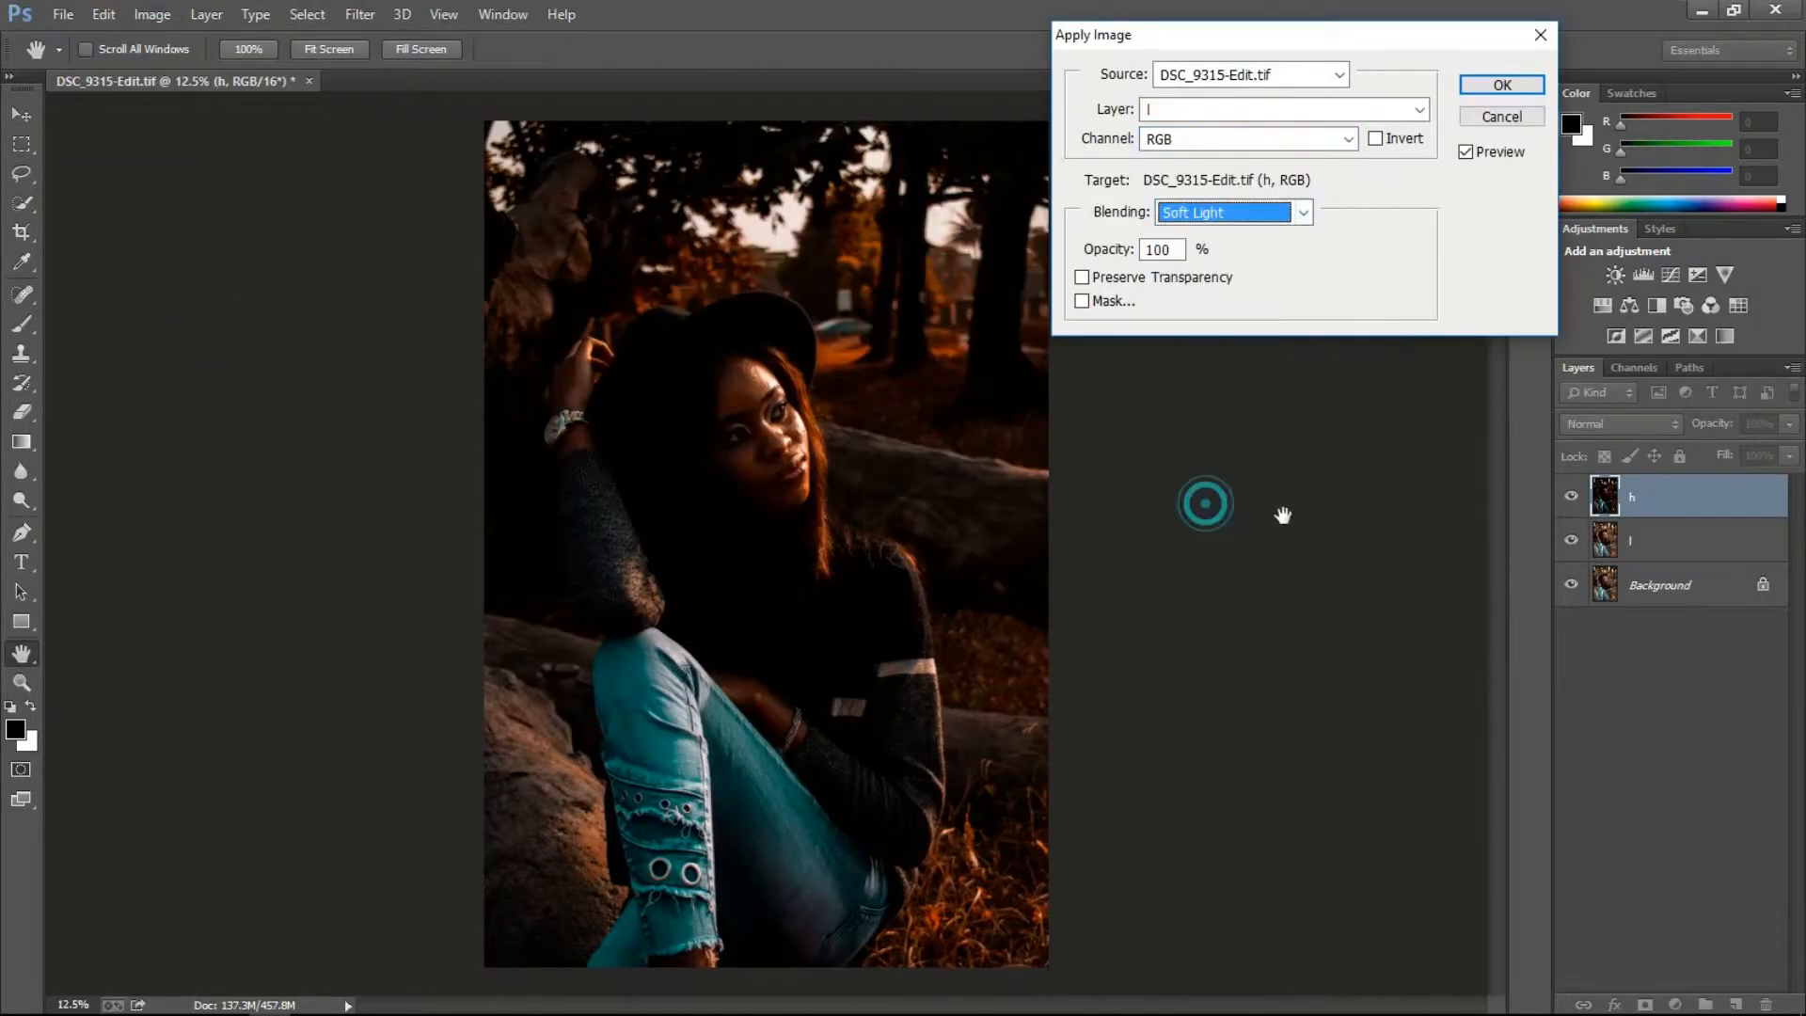
Apply layer l to layer h through Apply Image with Subtract blending, and set layer h's blend mode to Linear Light.
{"action": "left_click", "coordinate": [1502, 84]}
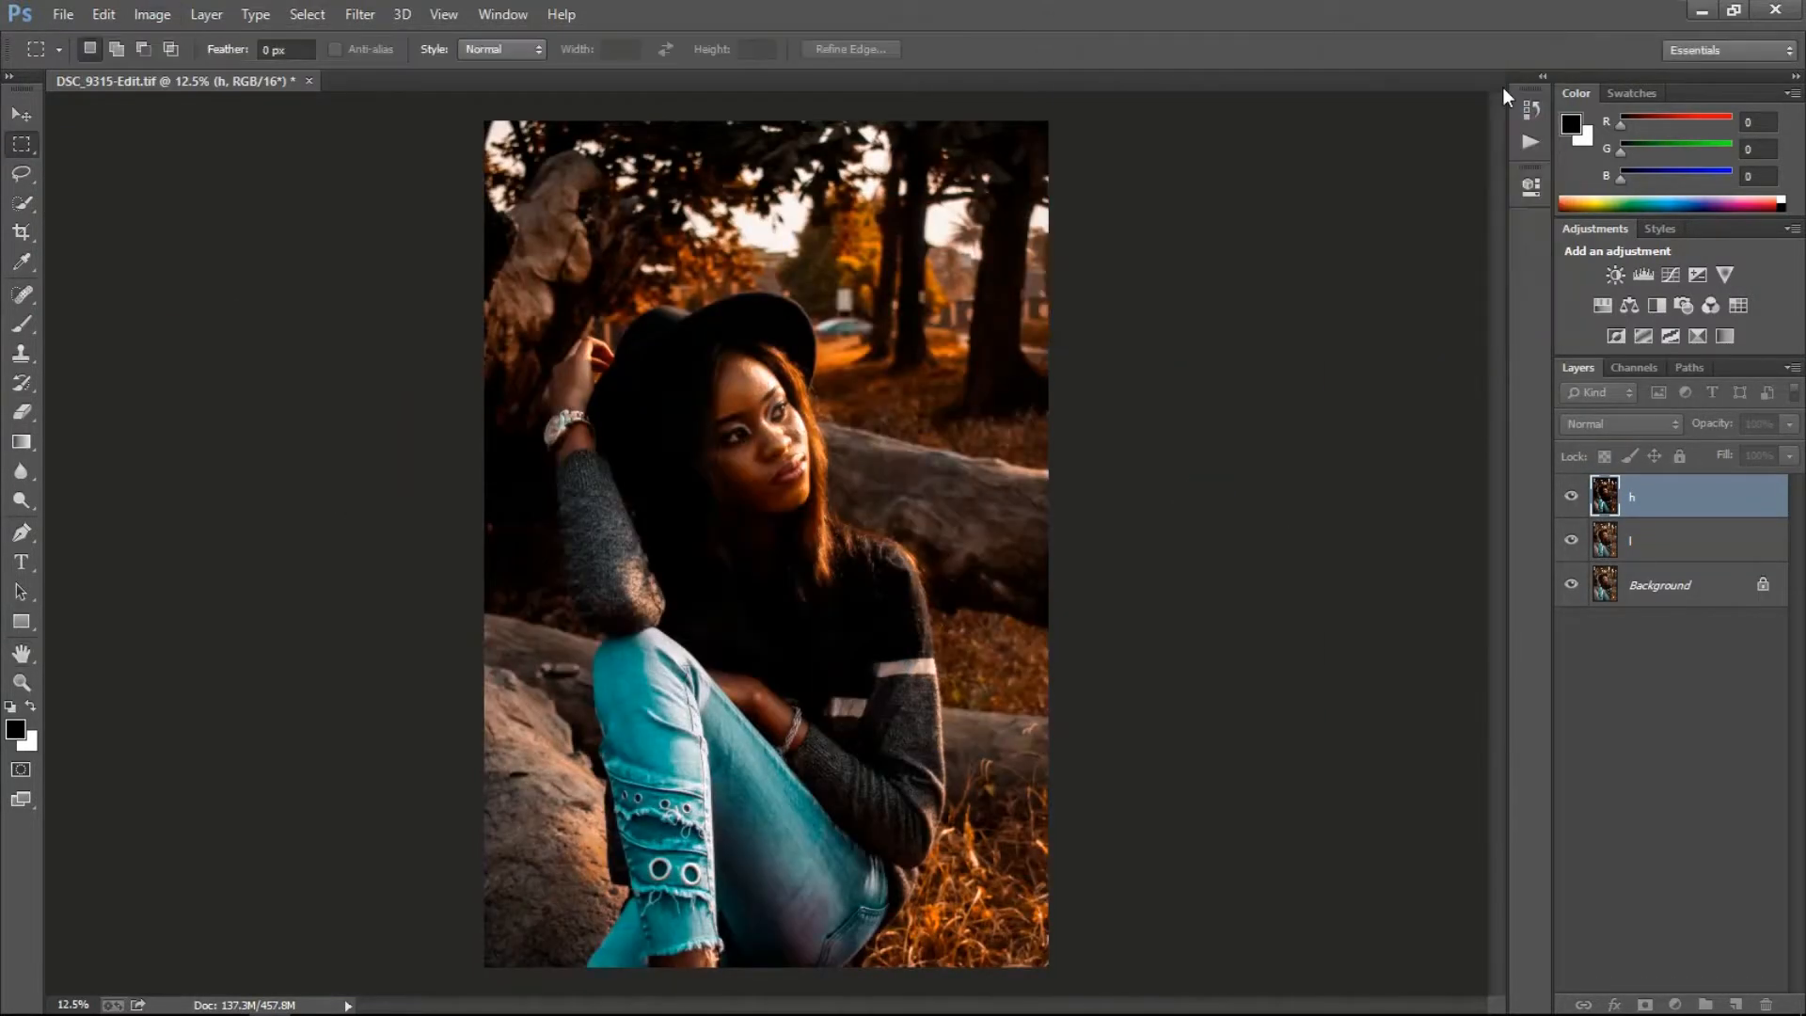
{"action": "left_click", "coordinate": [152, 14]}
{"action": "left_click", "coordinate": [242, 341]}
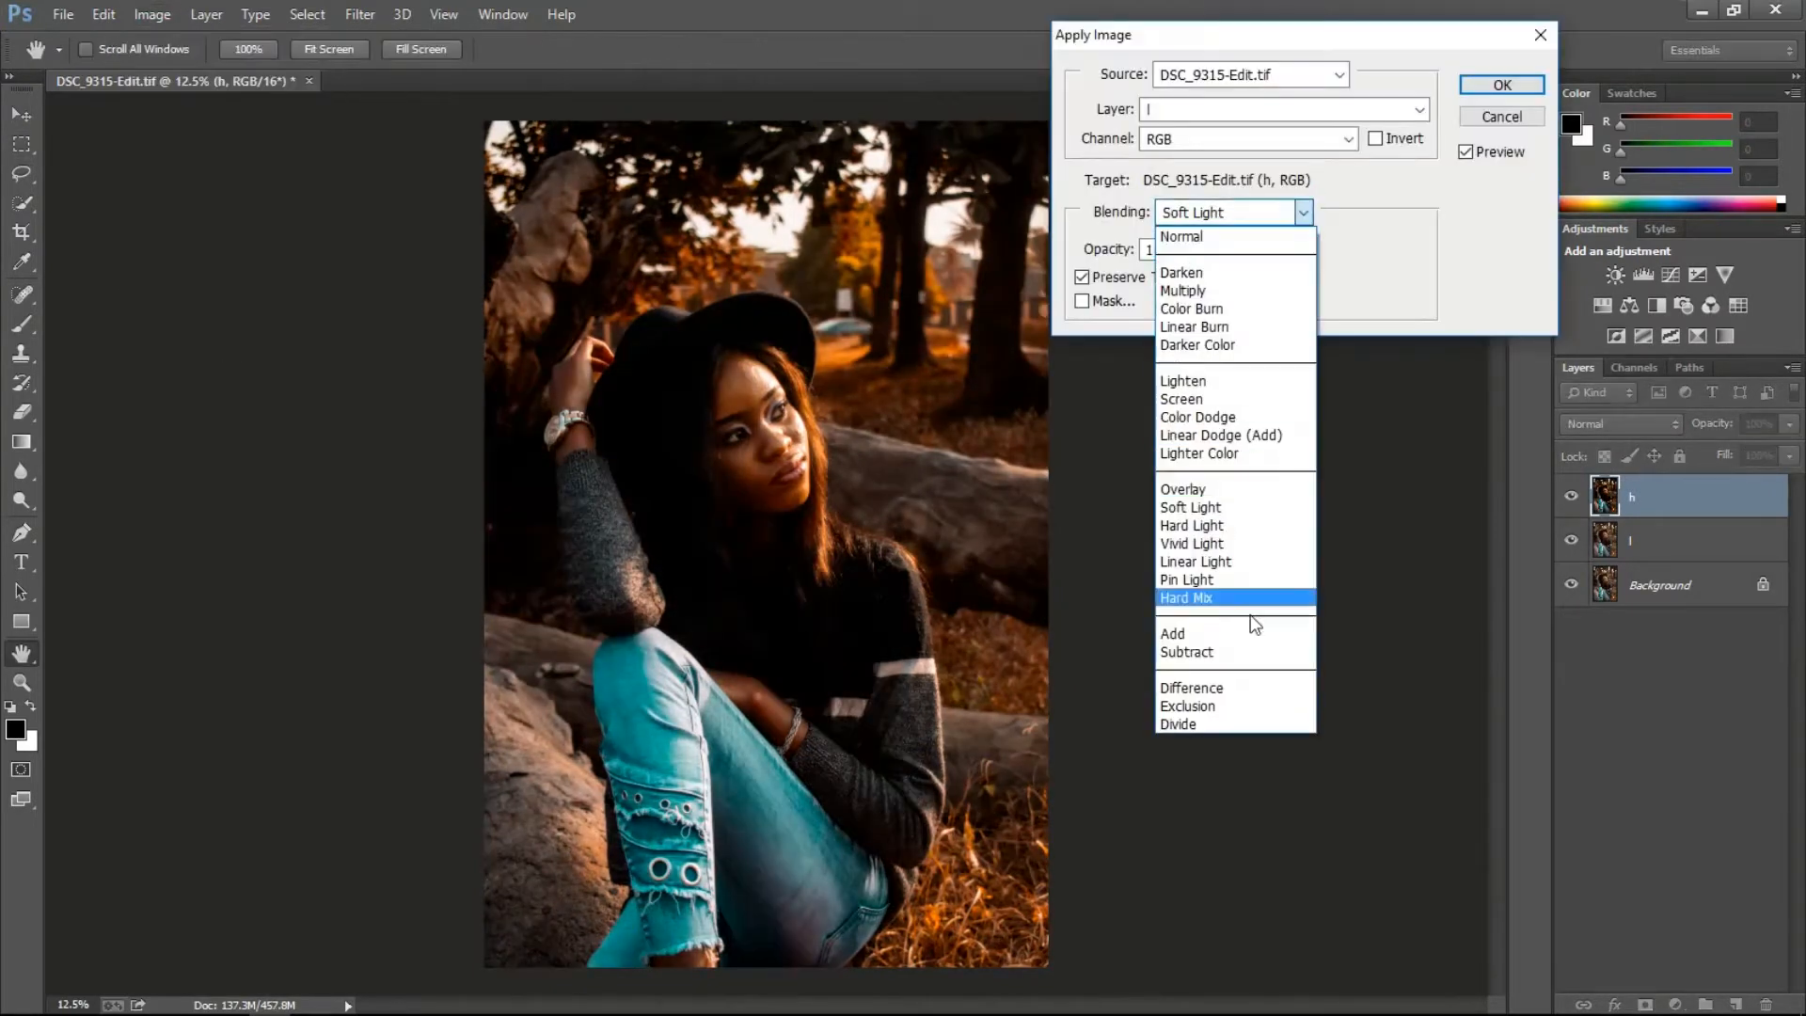
{"action": "left_click", "coordinate": [1253, 653]}
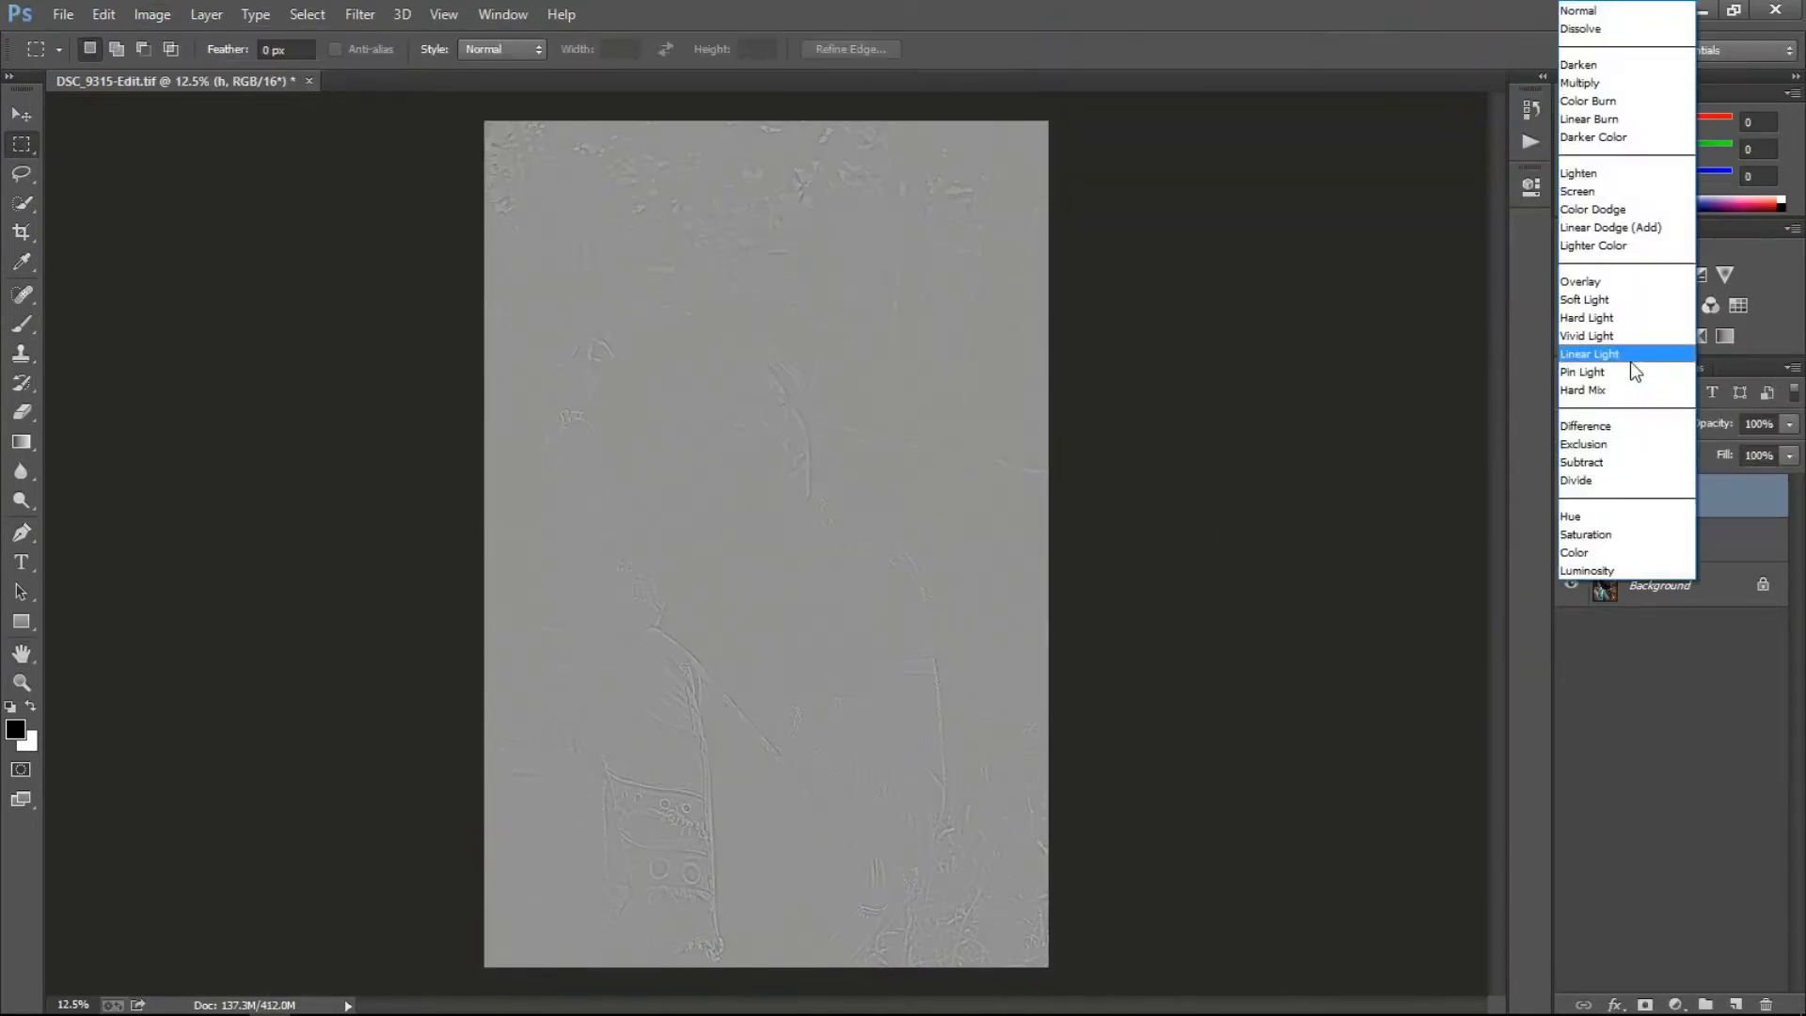
{"action": "left_click", "coordinate": [1629, 361]}
Group layers h and l together and name the group "fs".
{"action": "left_click", "coordinate": [1707, 534], "text": "shift"}
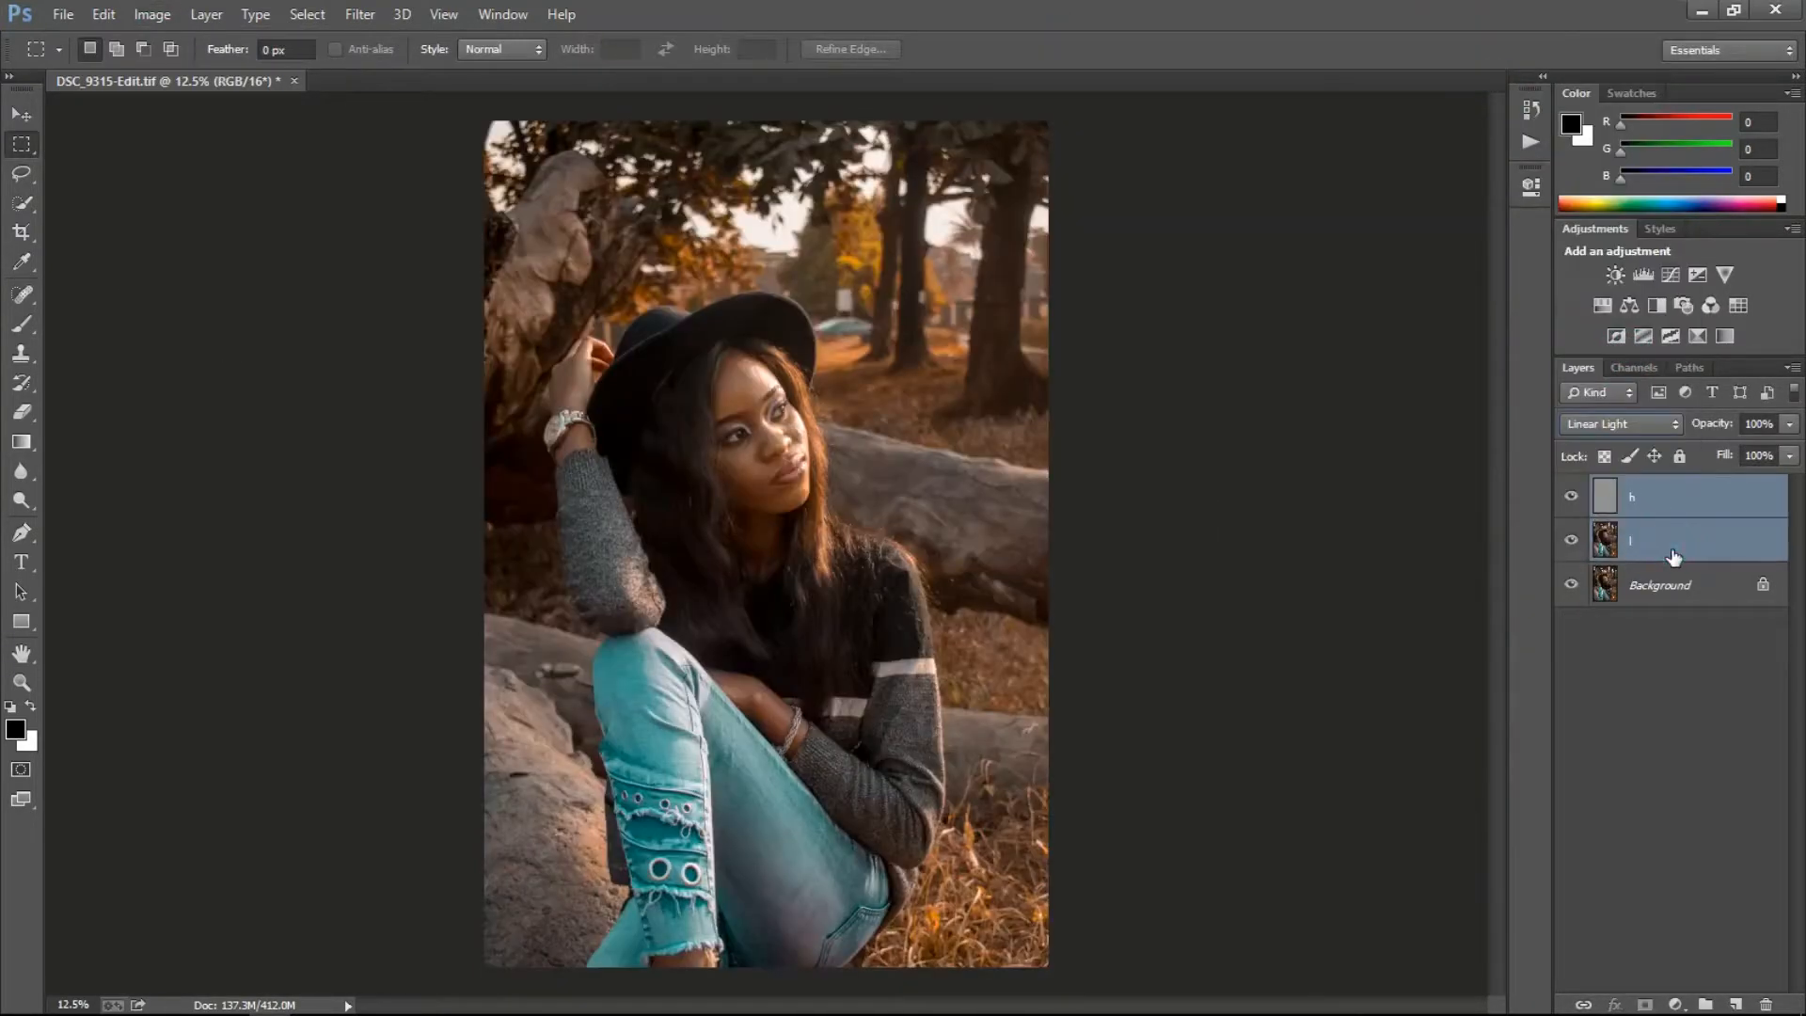
{"action": "key", "text": "ctrl+g"}
{"action": "double_click", "coordinate": [1644, 488]}
{"action": "type", "text": "fs"}
{"action": "key", "text": "Return"}
Duplicate layer l inside the fs group and make the copy the active layer.
{"action": "left_click", "coordinate": [1692, 539]}
{"action": "left_click", "coordinate": [1694, 570]}
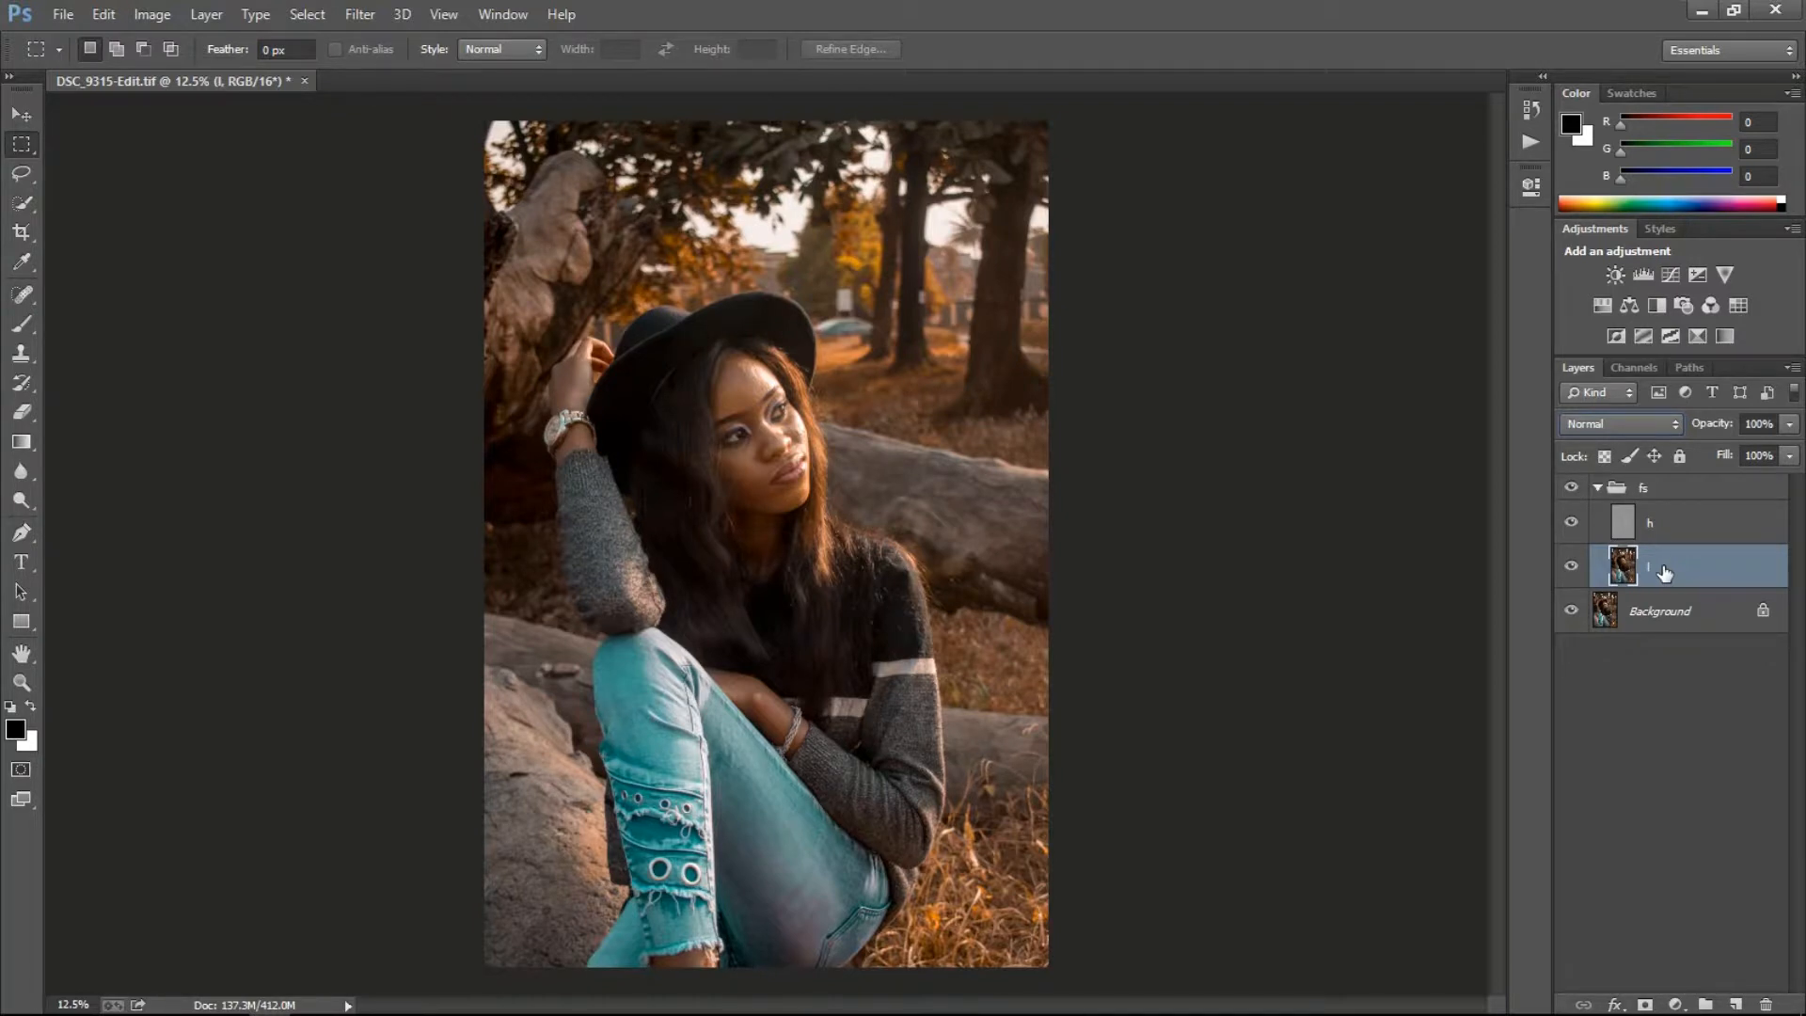
{"action": "key", "text": "ctrl+j"}
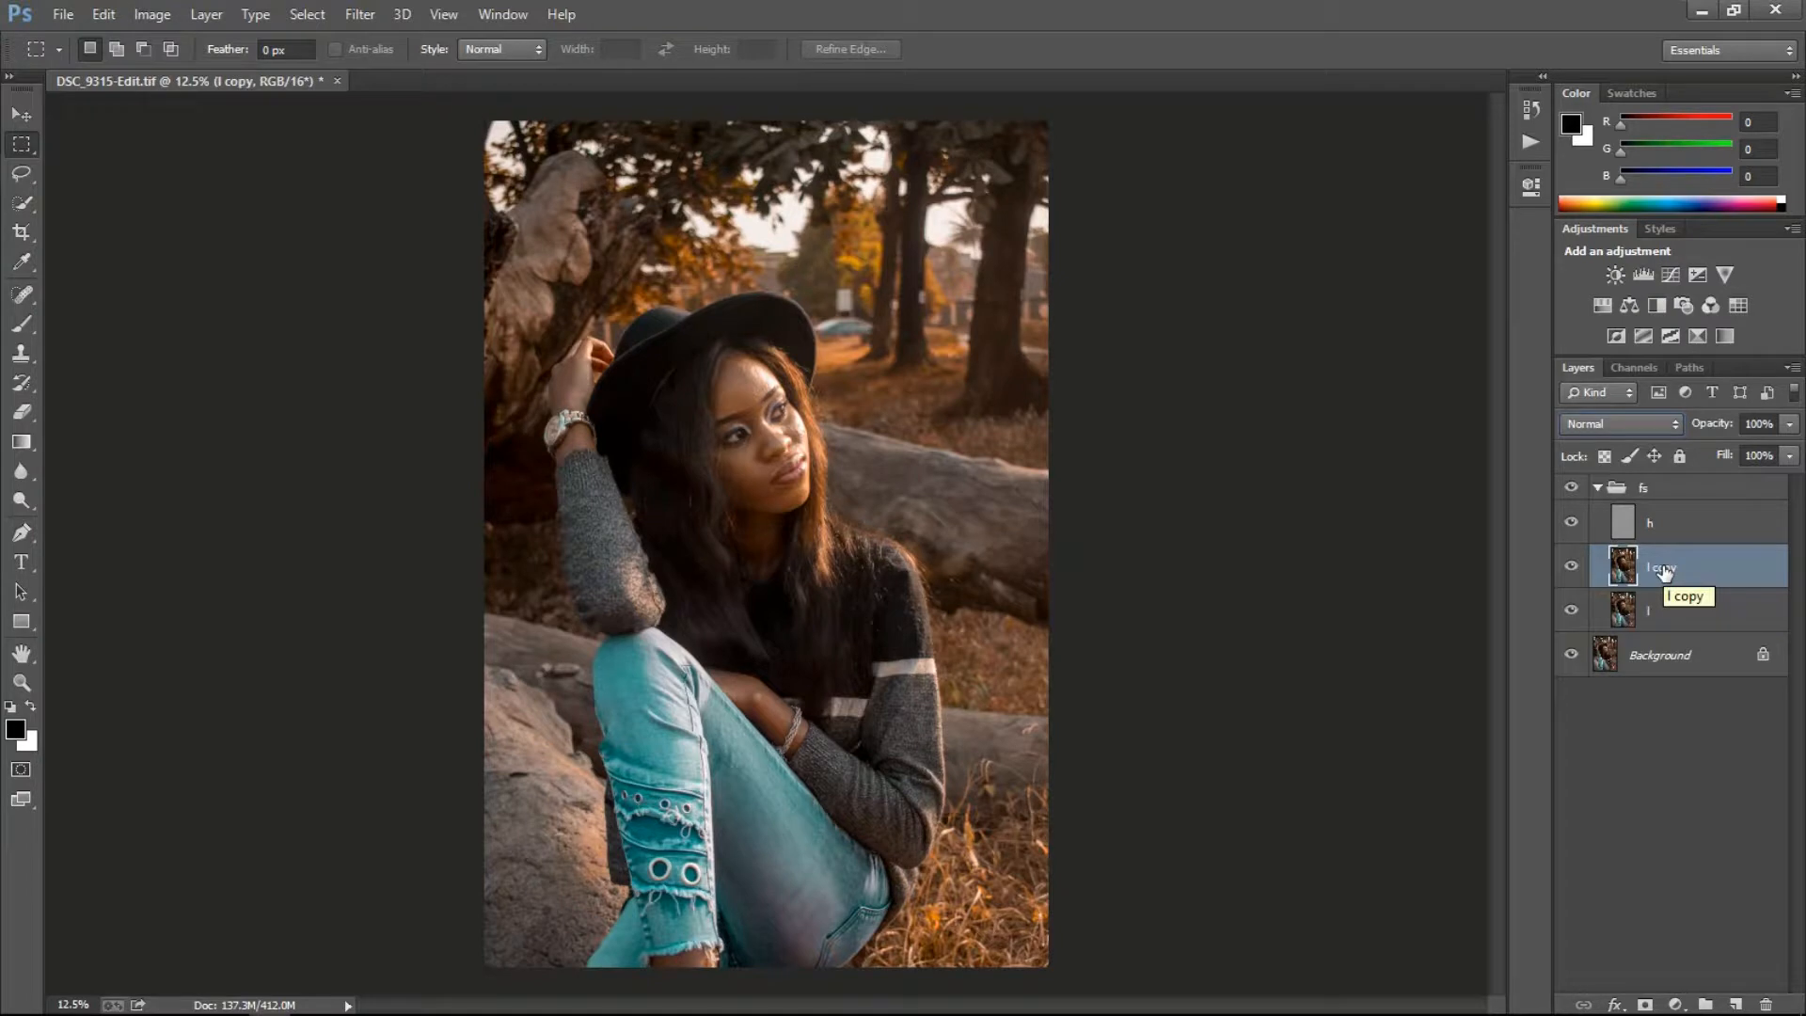
{"action": "left_click", "coordinate": [1618, 623]}
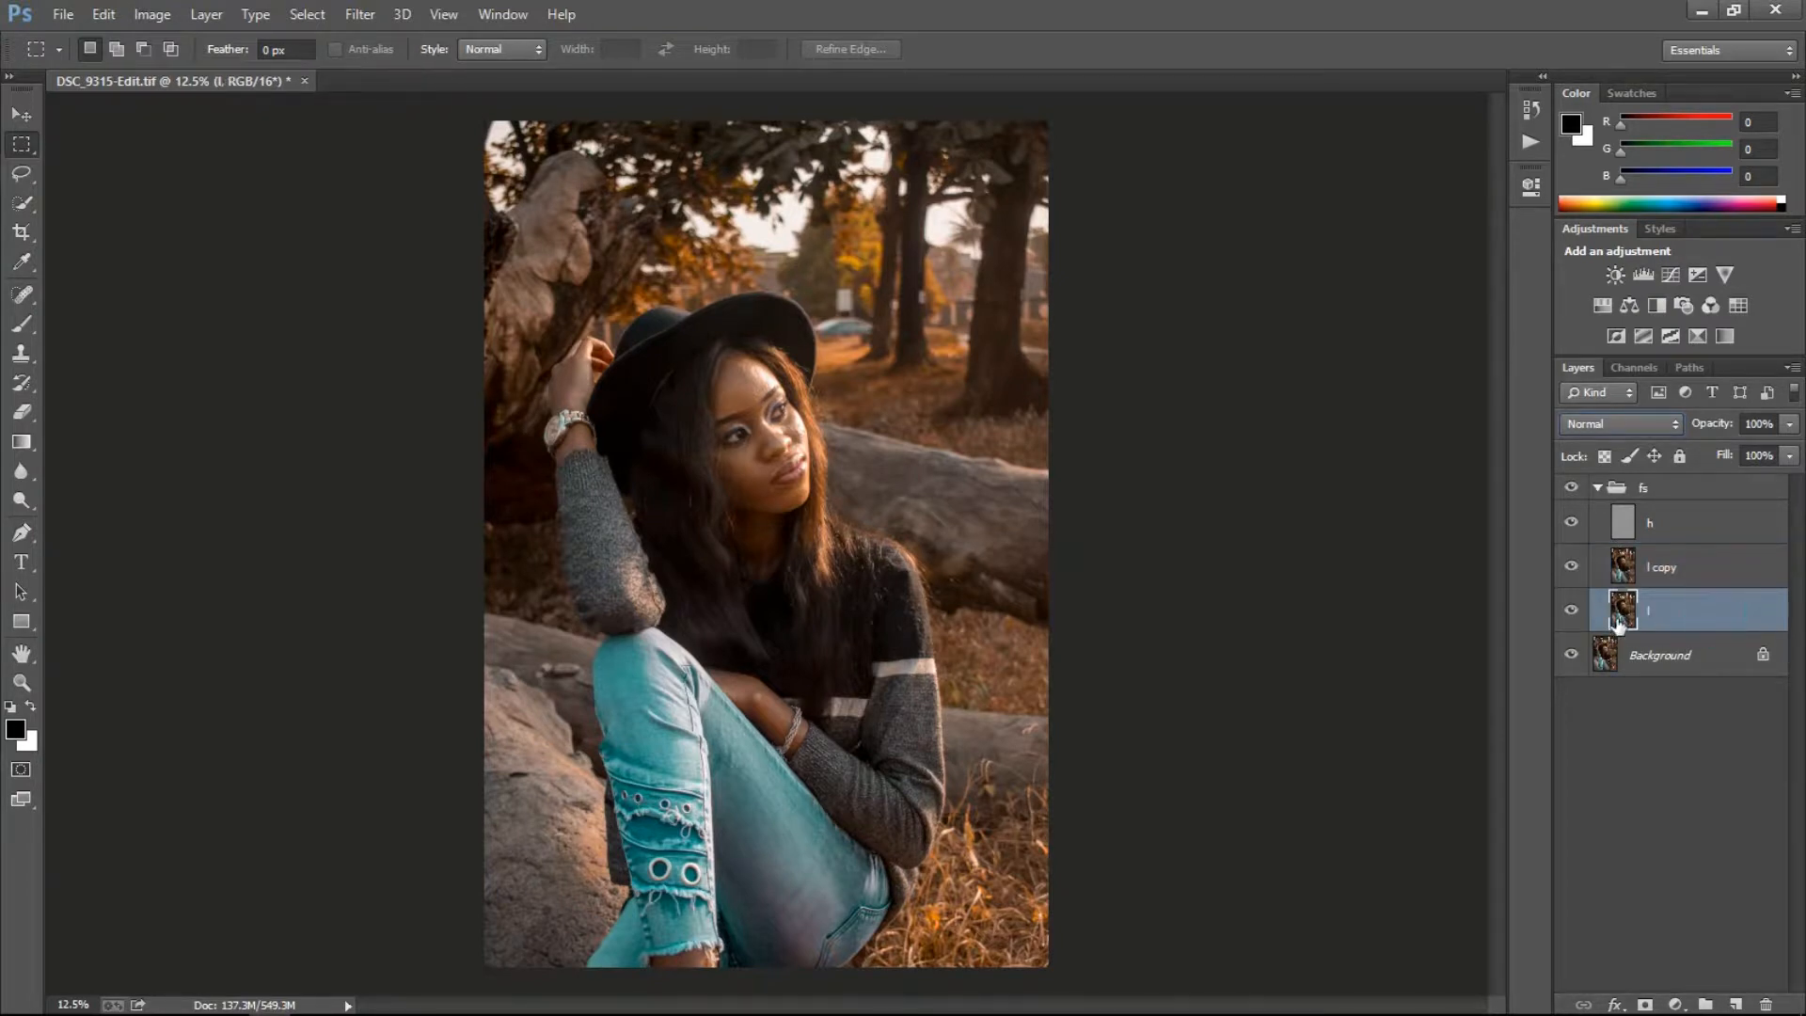
{"action": "left_click", "coordinate": [1692, 579]}
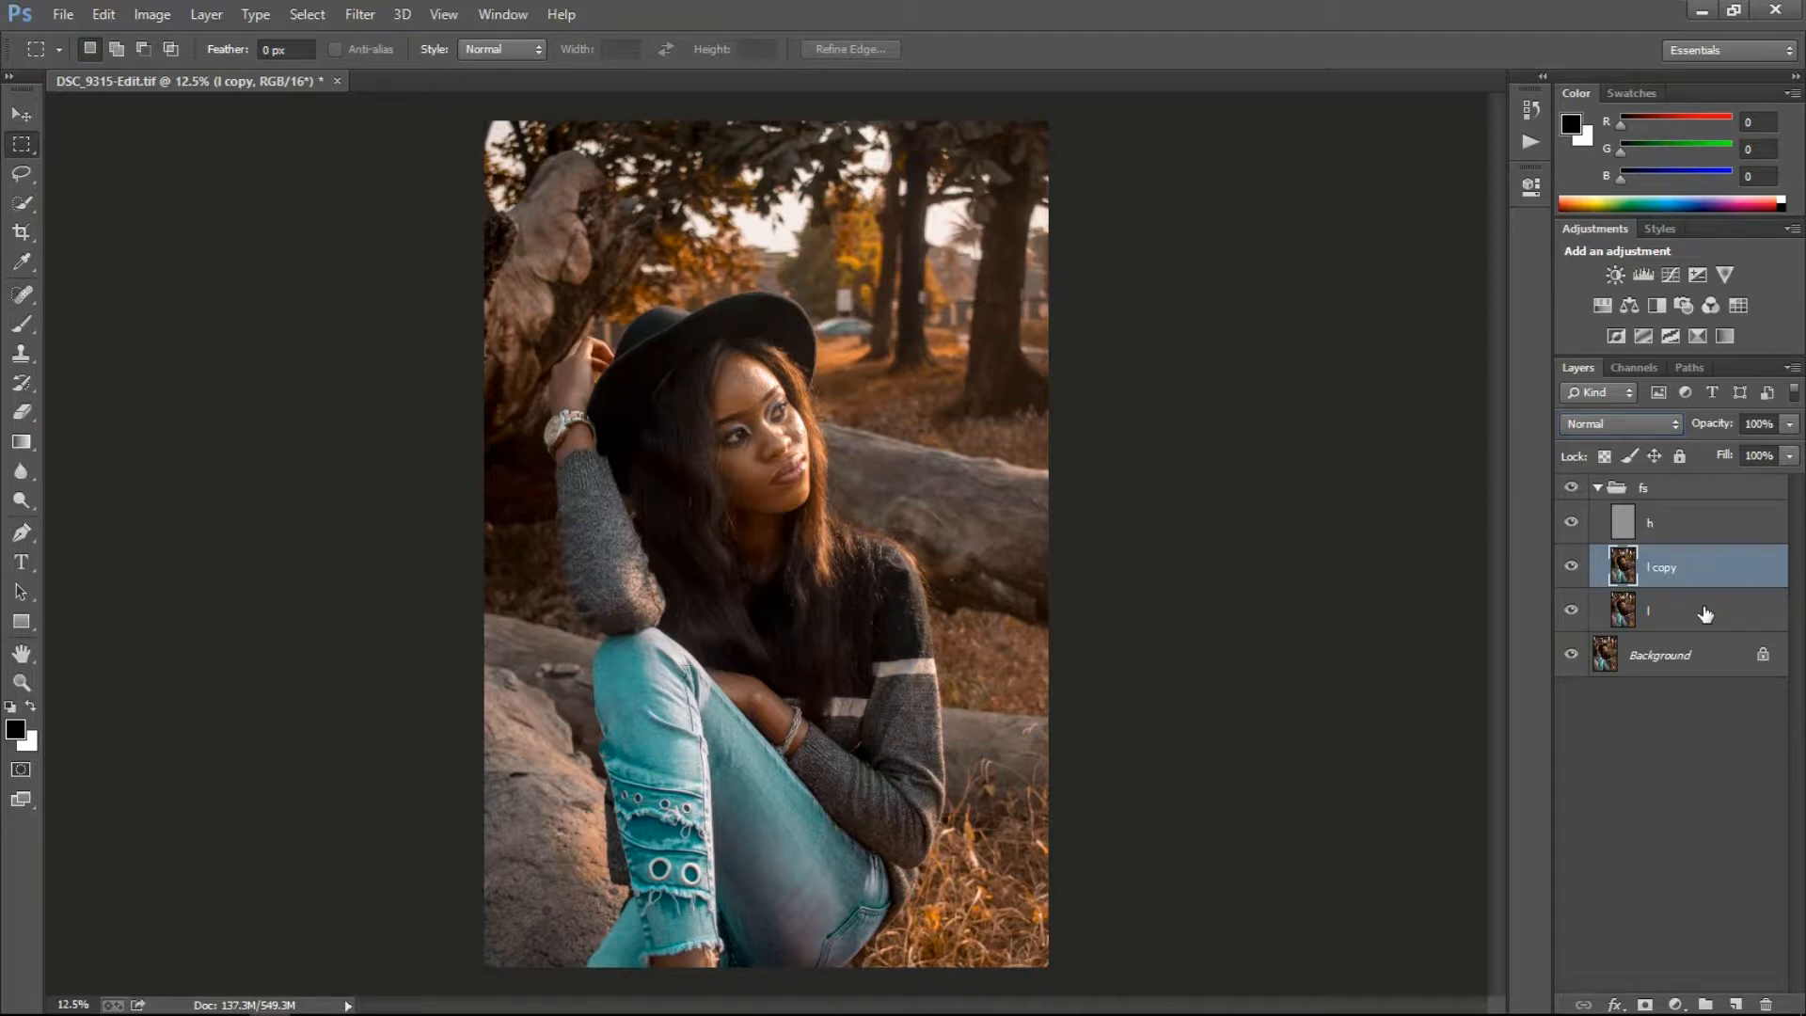
Activate the Mixer Brush tool and set its Wet to 1% and Flow to 63%.
{"action": "left_click", "coordinate": [22, 323]}
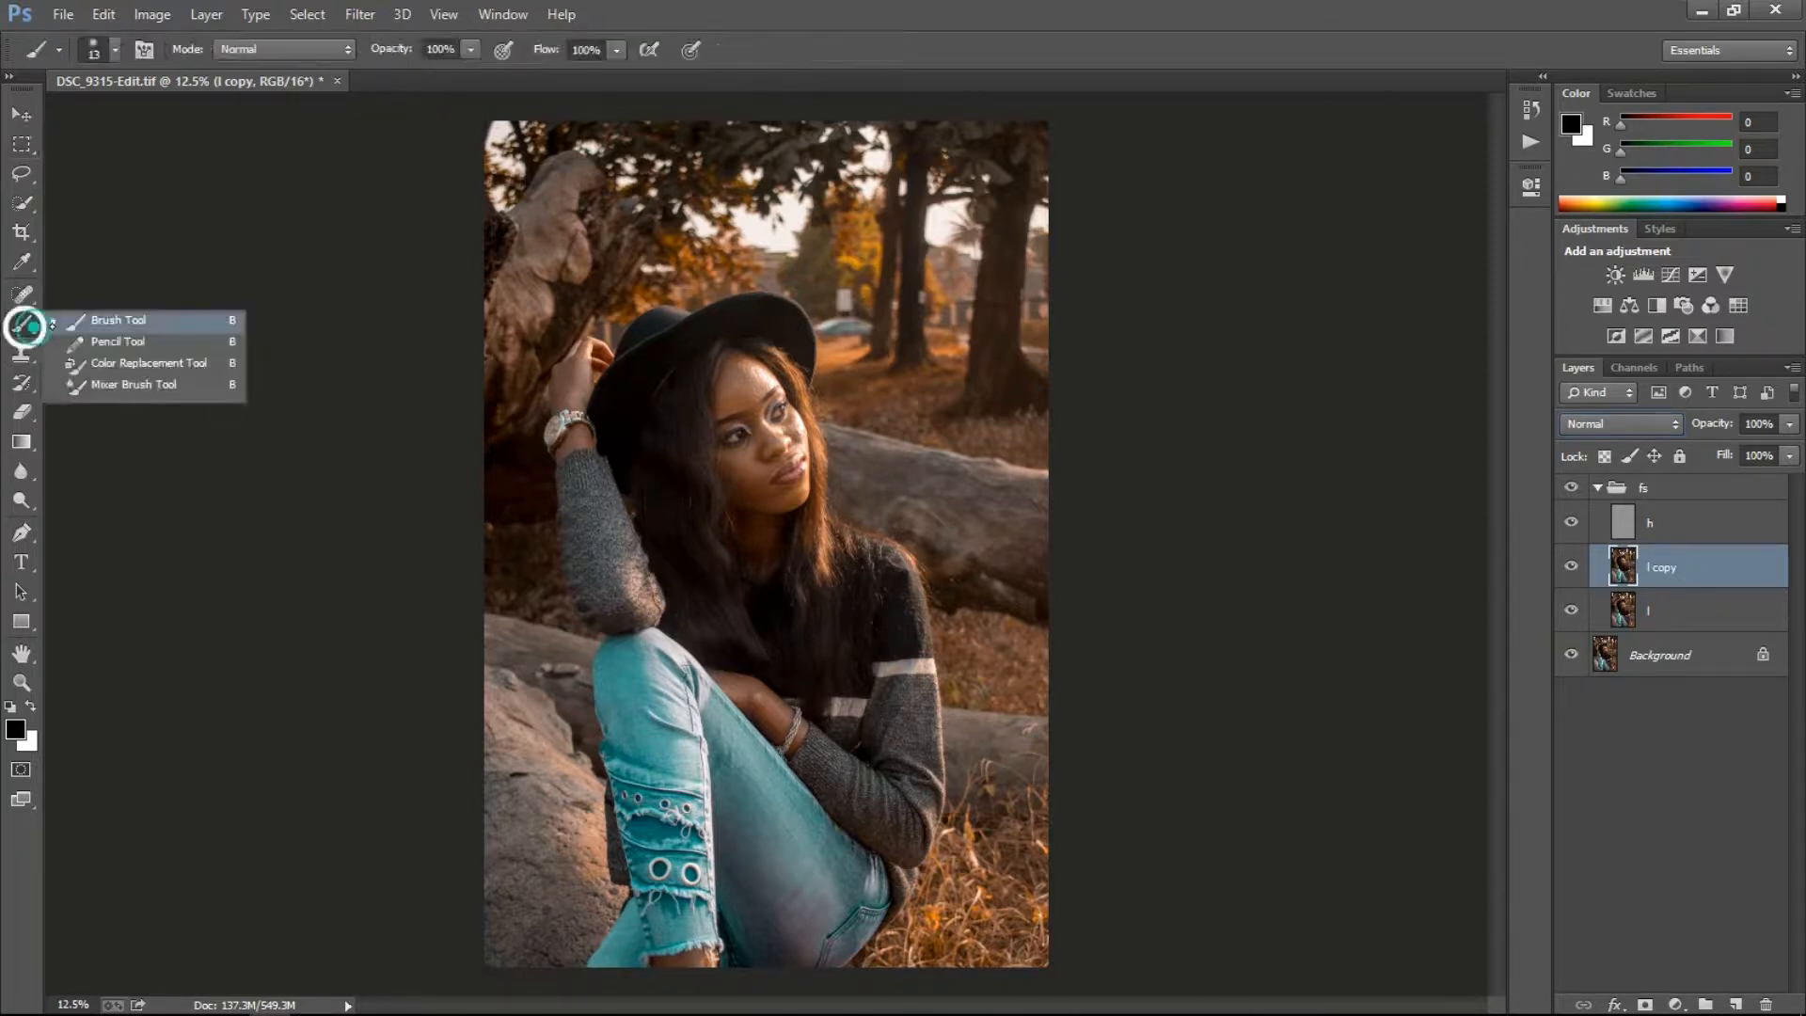
{"action": "left_click", "coordinate": [95, 386]}
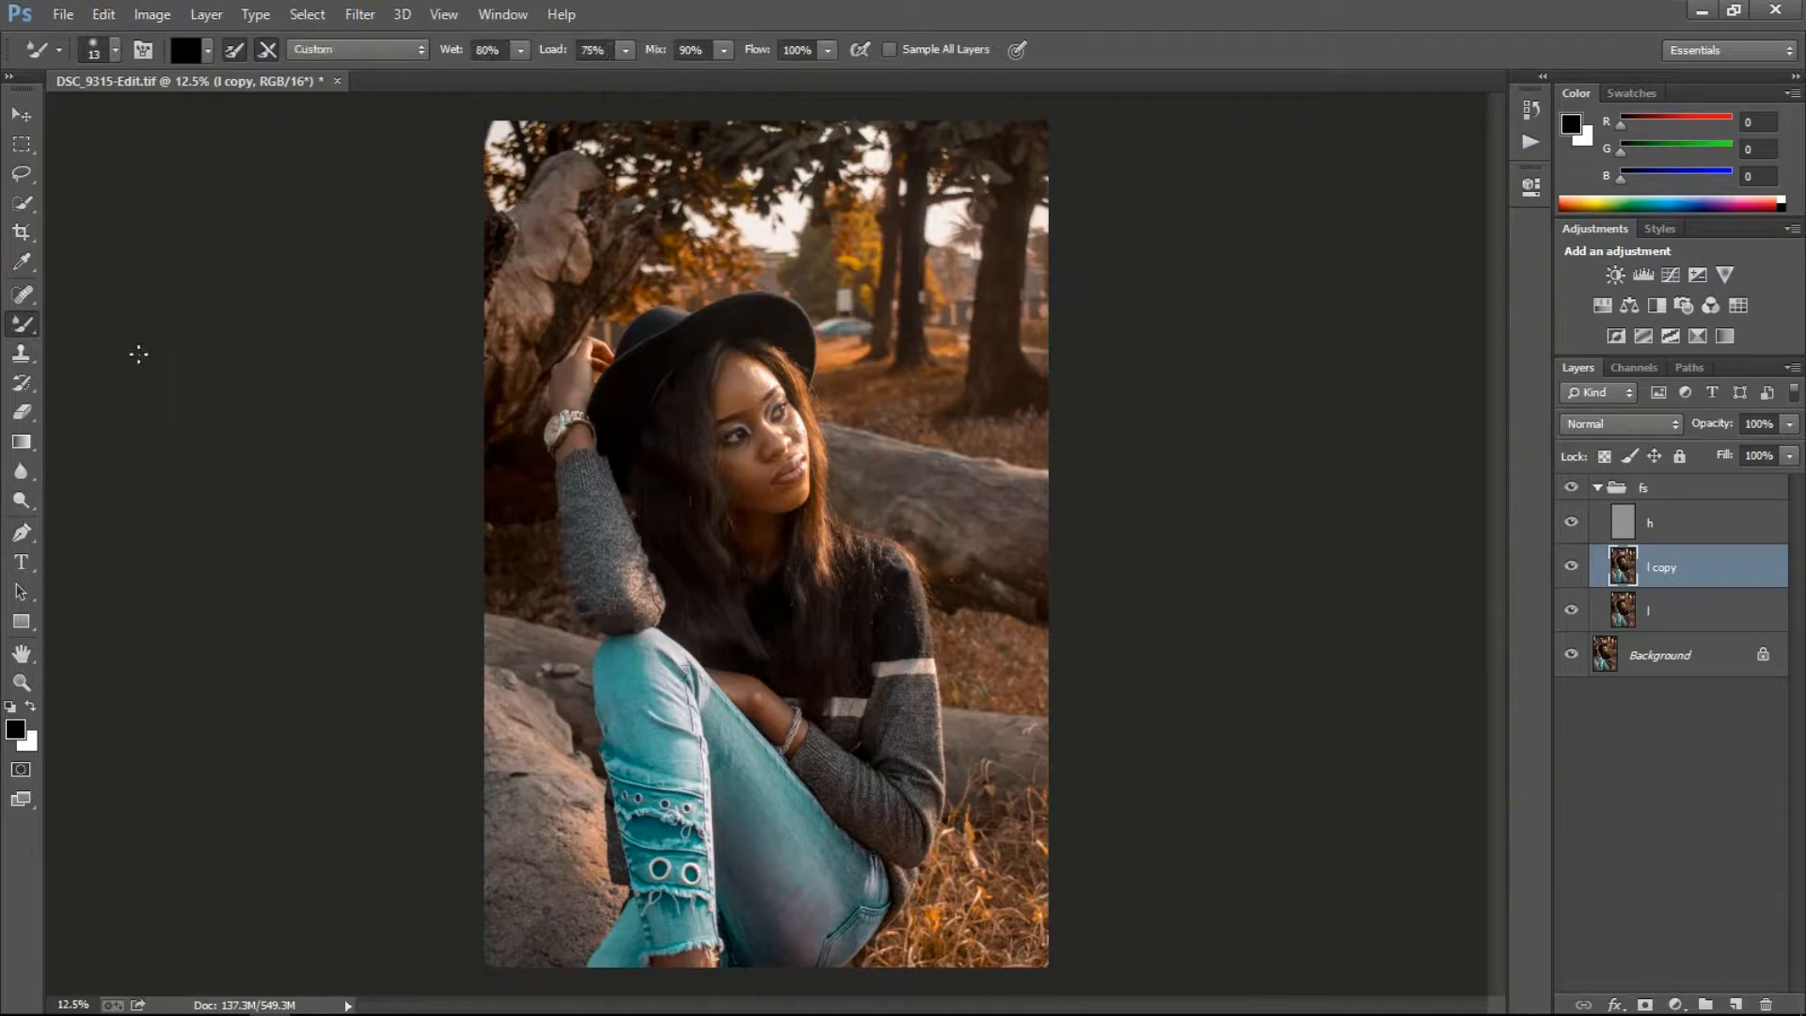
{"action": "left_click", "coordinate": [523, 49]}
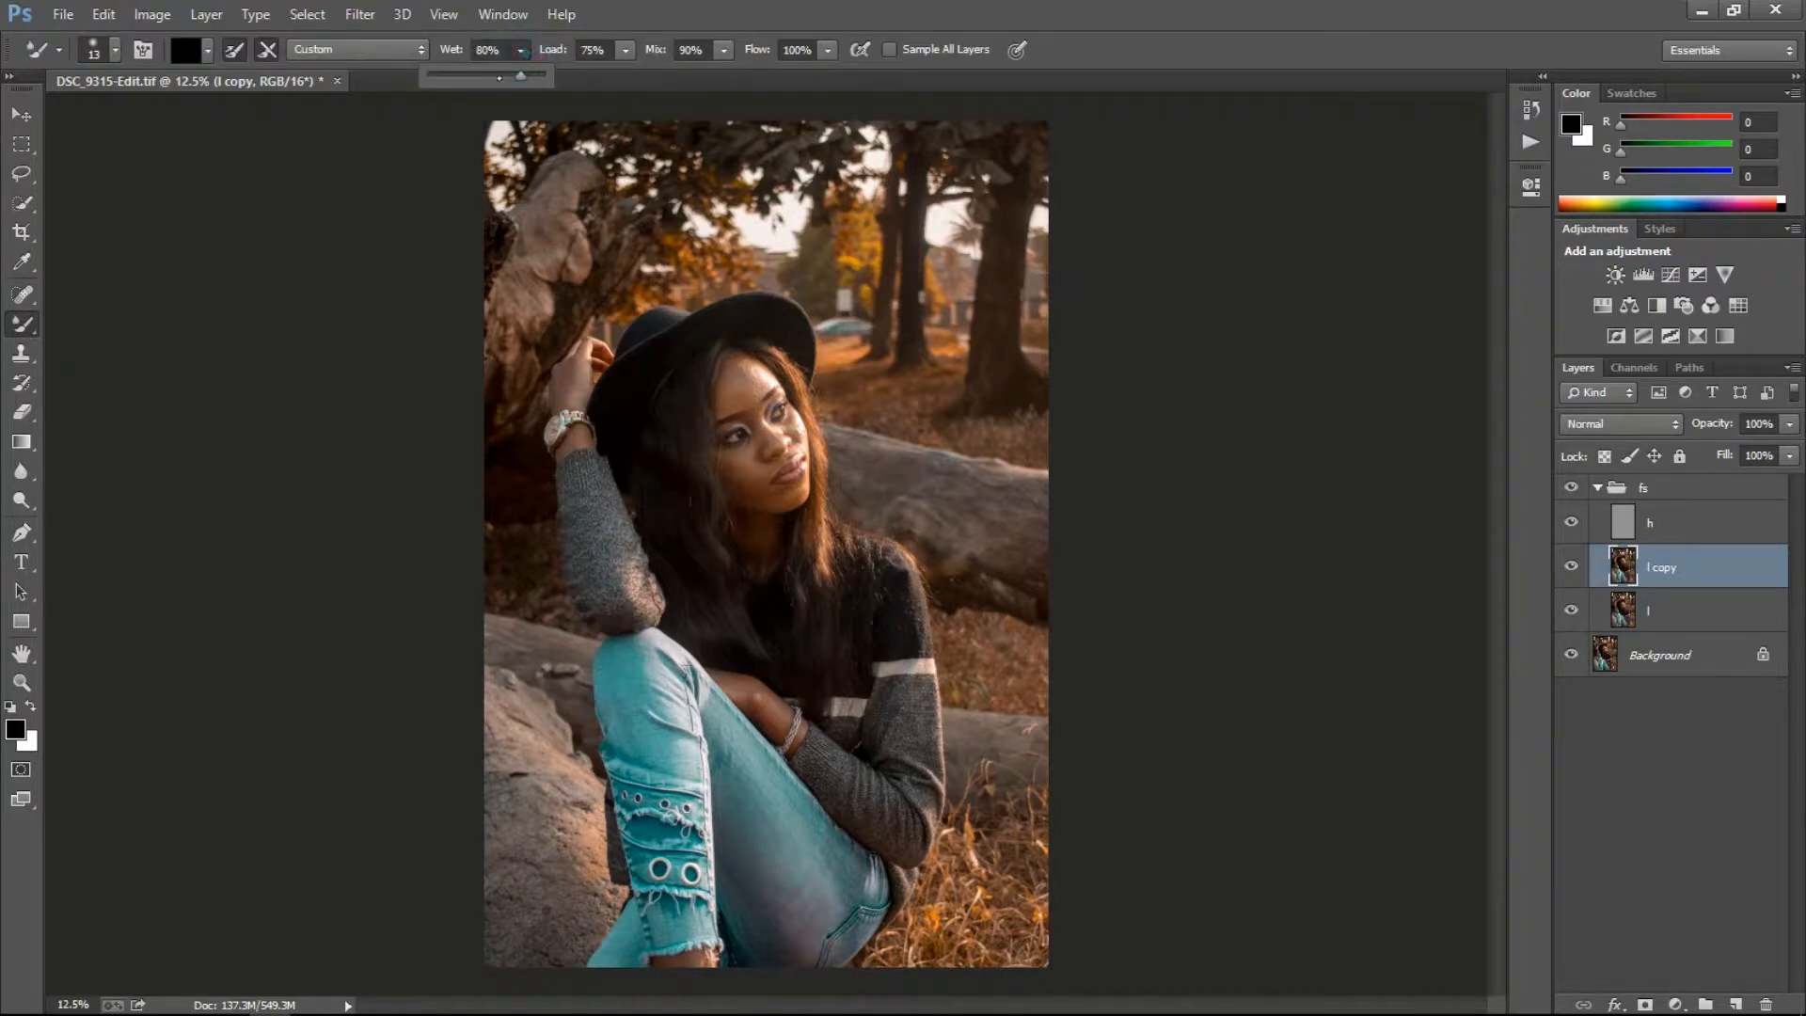
{"action": "left_click_drag", "start_coordinate": [520, 75], "coordinate": [428, 73]}
{"action": "left_click", "coordinate": [430, 76]}
{"action": "left_click", "coordinate": [432, 77]}
{"action": "left_click", "coordinate": [448, 58]}
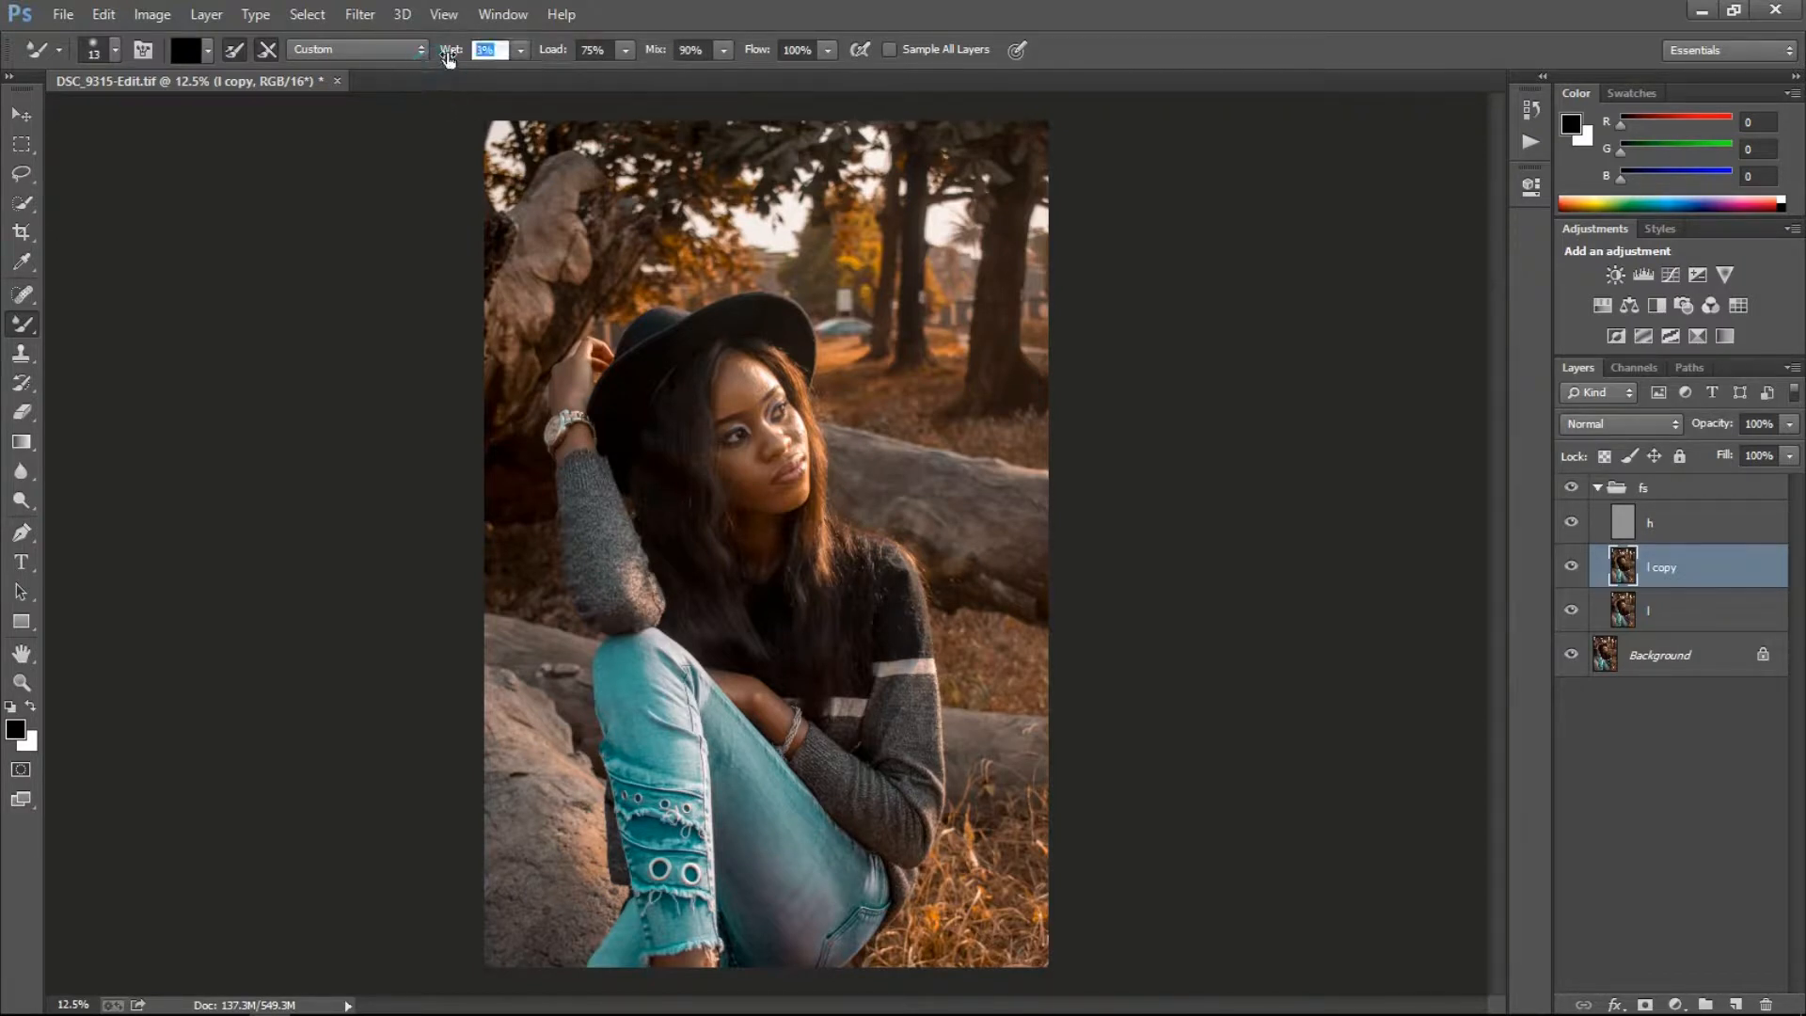
{"action": "type", "text": "1"}
{"action": "left_click", "coordinate": [828, 50]}
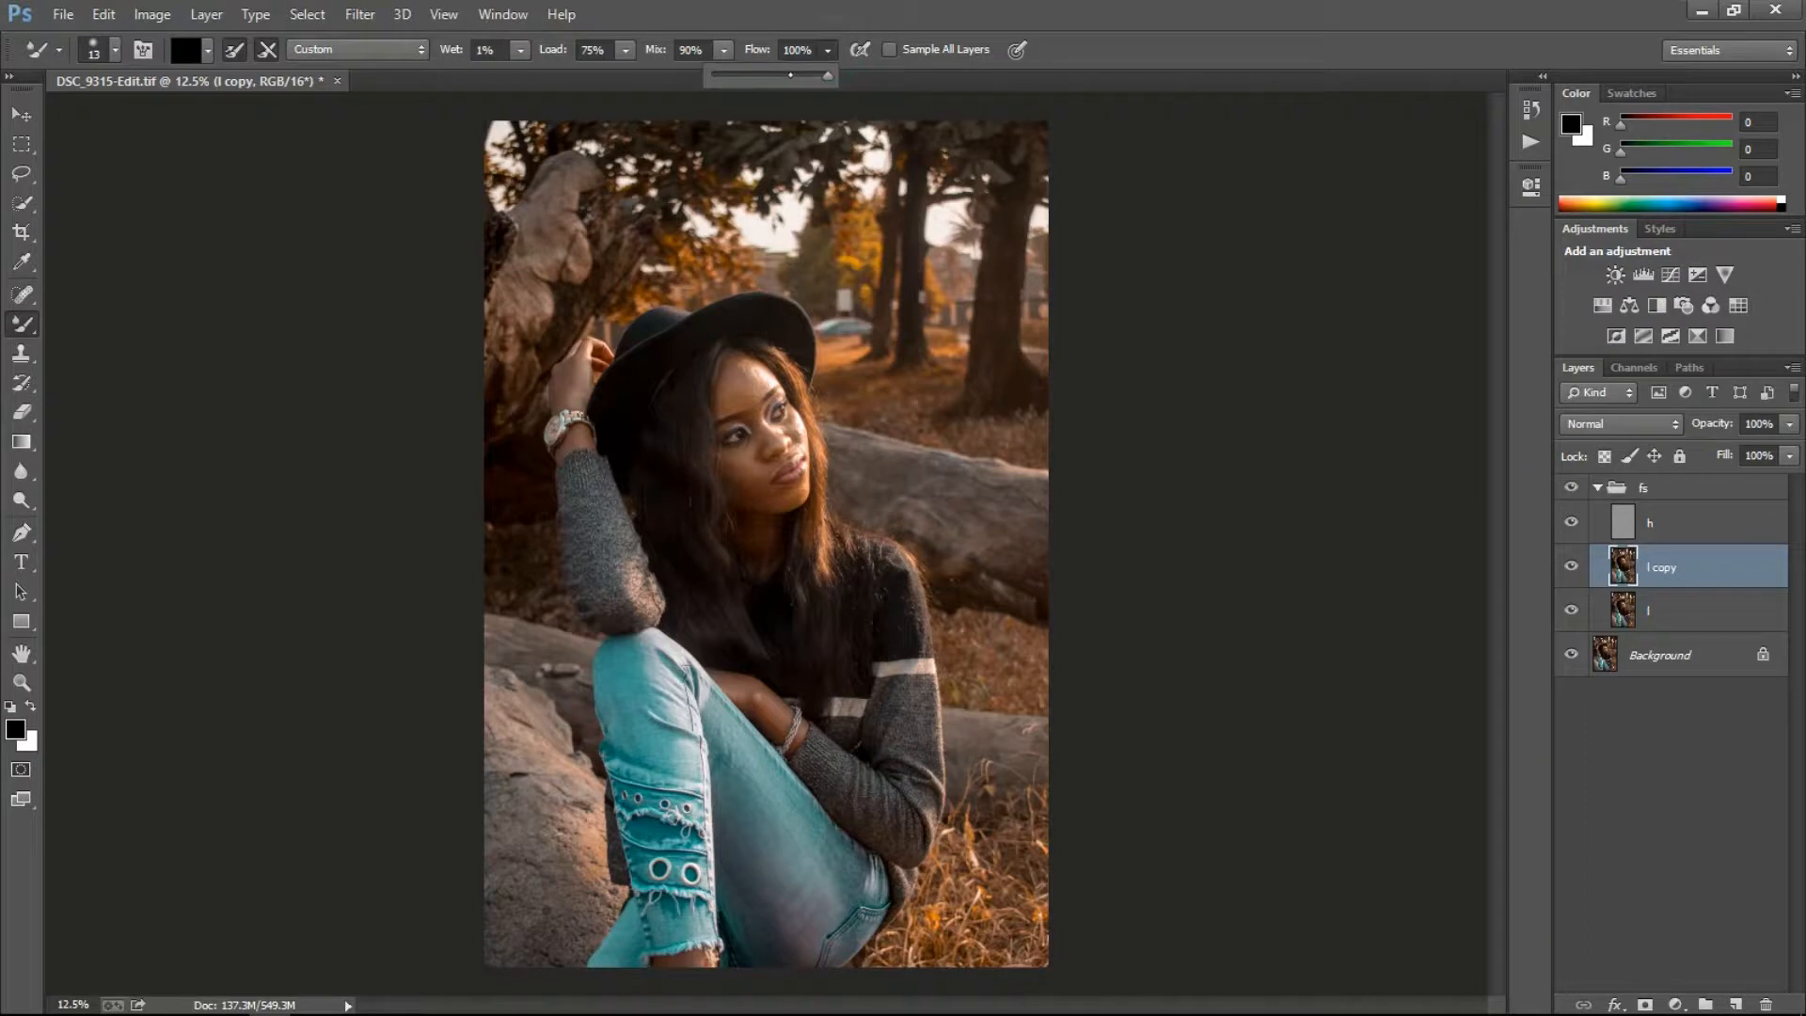
{"action": "left_click_drag", "start_coordinate": [782, 80], "coordinate": [788, 75]}
{"action": "left_click", "coordinate": [828, 50]}
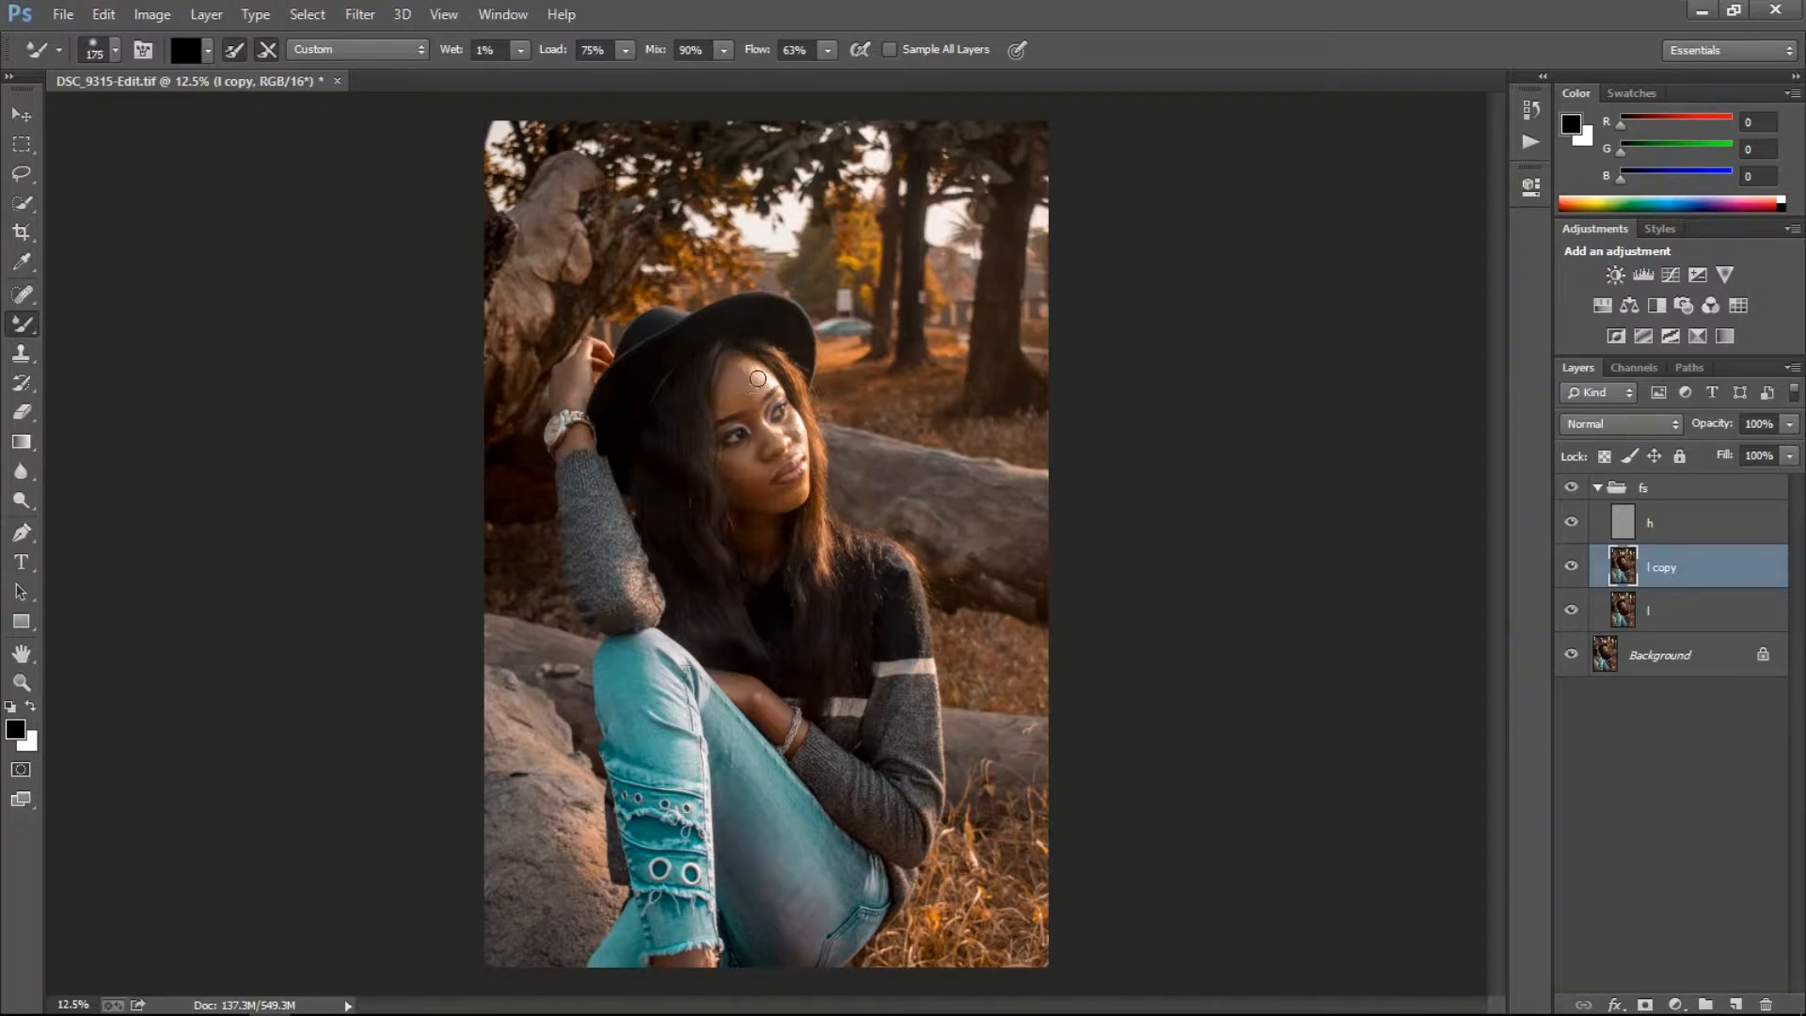
Swap the foreground colour to white and smooth the woman's facial skin on l copy with the Mixer Brush at 70 to 100 px.
{"action": "mouse_move", "coordinate": [763, 378]}
{"action": "left_mouse_down"}
{"action": "mouse_move", "coordinate": [755, 363]}
{"action": "mouse_move", "coordinate": [765, 383]}
{"action": "left_mouse_up"}
{"action": "right_click", "coordinate": [760, 375]}
{"action": "left_click", "coordinate": [761, 380]}
{"action": "key", "text": "ctrl+plus"}
{"action": "key", "text": "ctrl+plus"}
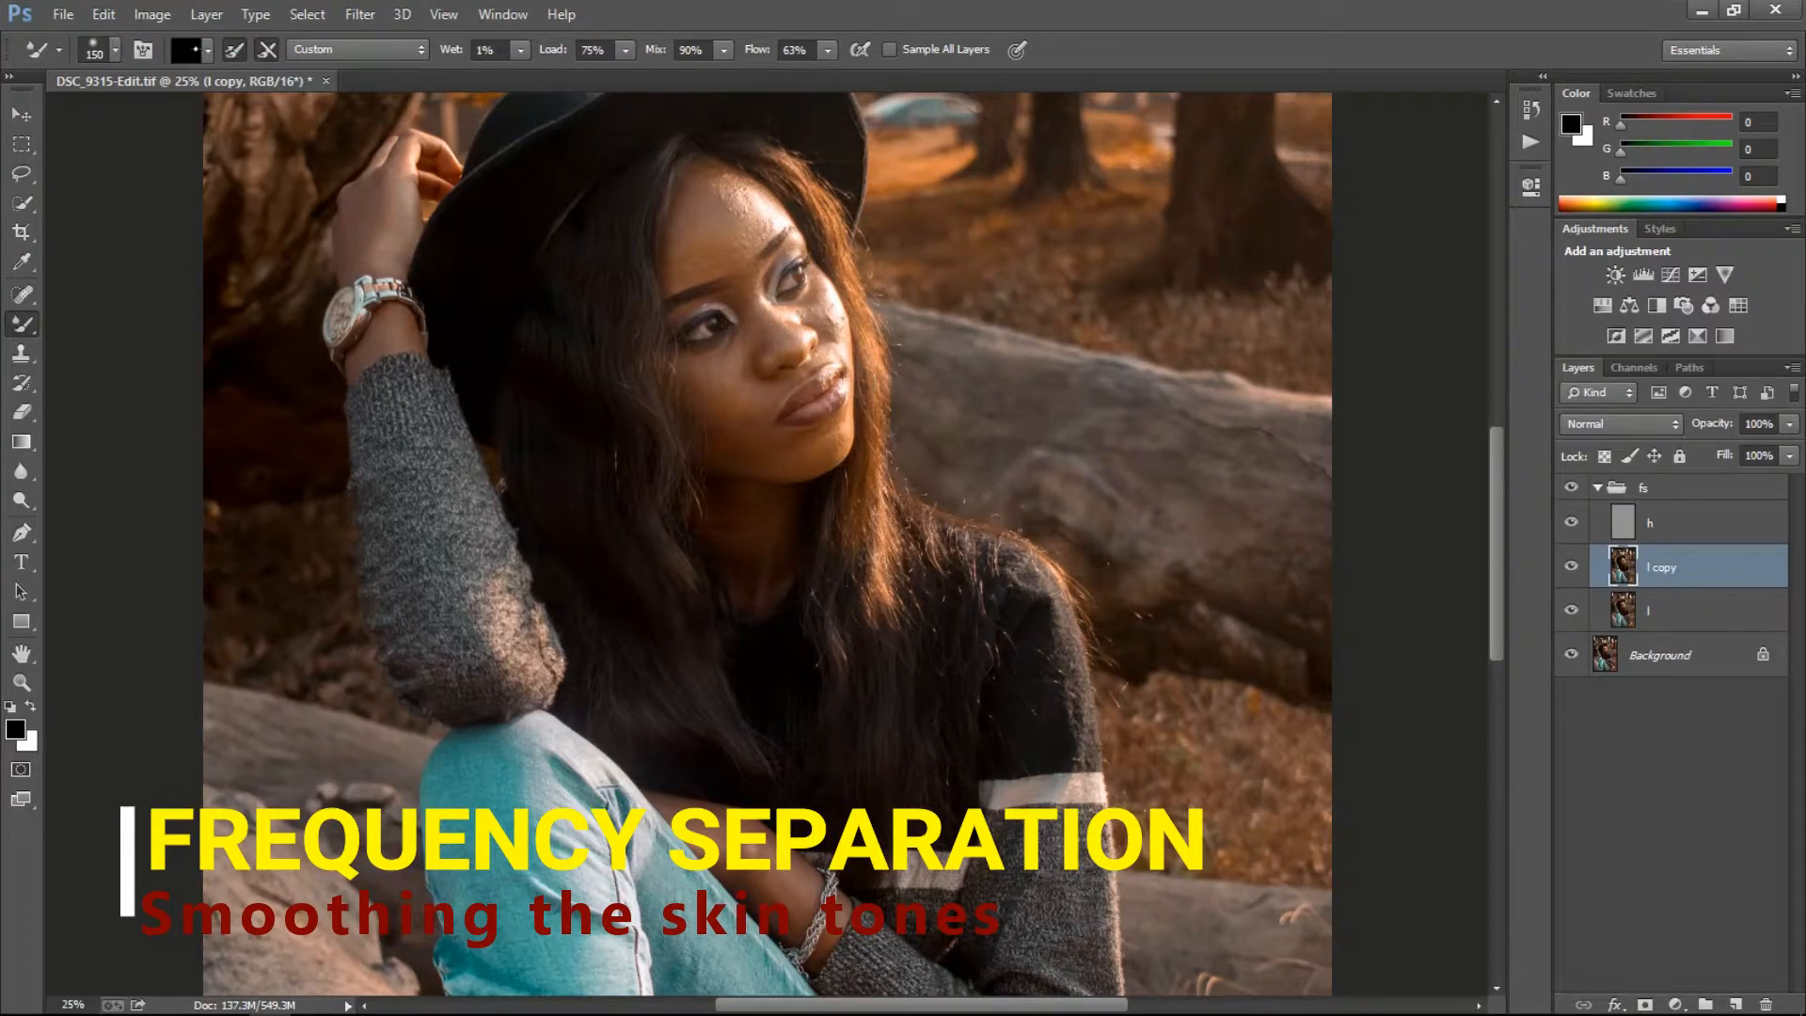
{"action": "key", "text": "x"}
{"action": "key", "text": "bracketleft"}
{"action": "key", "text": "bracketleft"}
{"action": "key", "text": "bracketleft"}
{"action": "key", "text": "bracketleft"}
{"action": "key", "text": "bracketleft"}
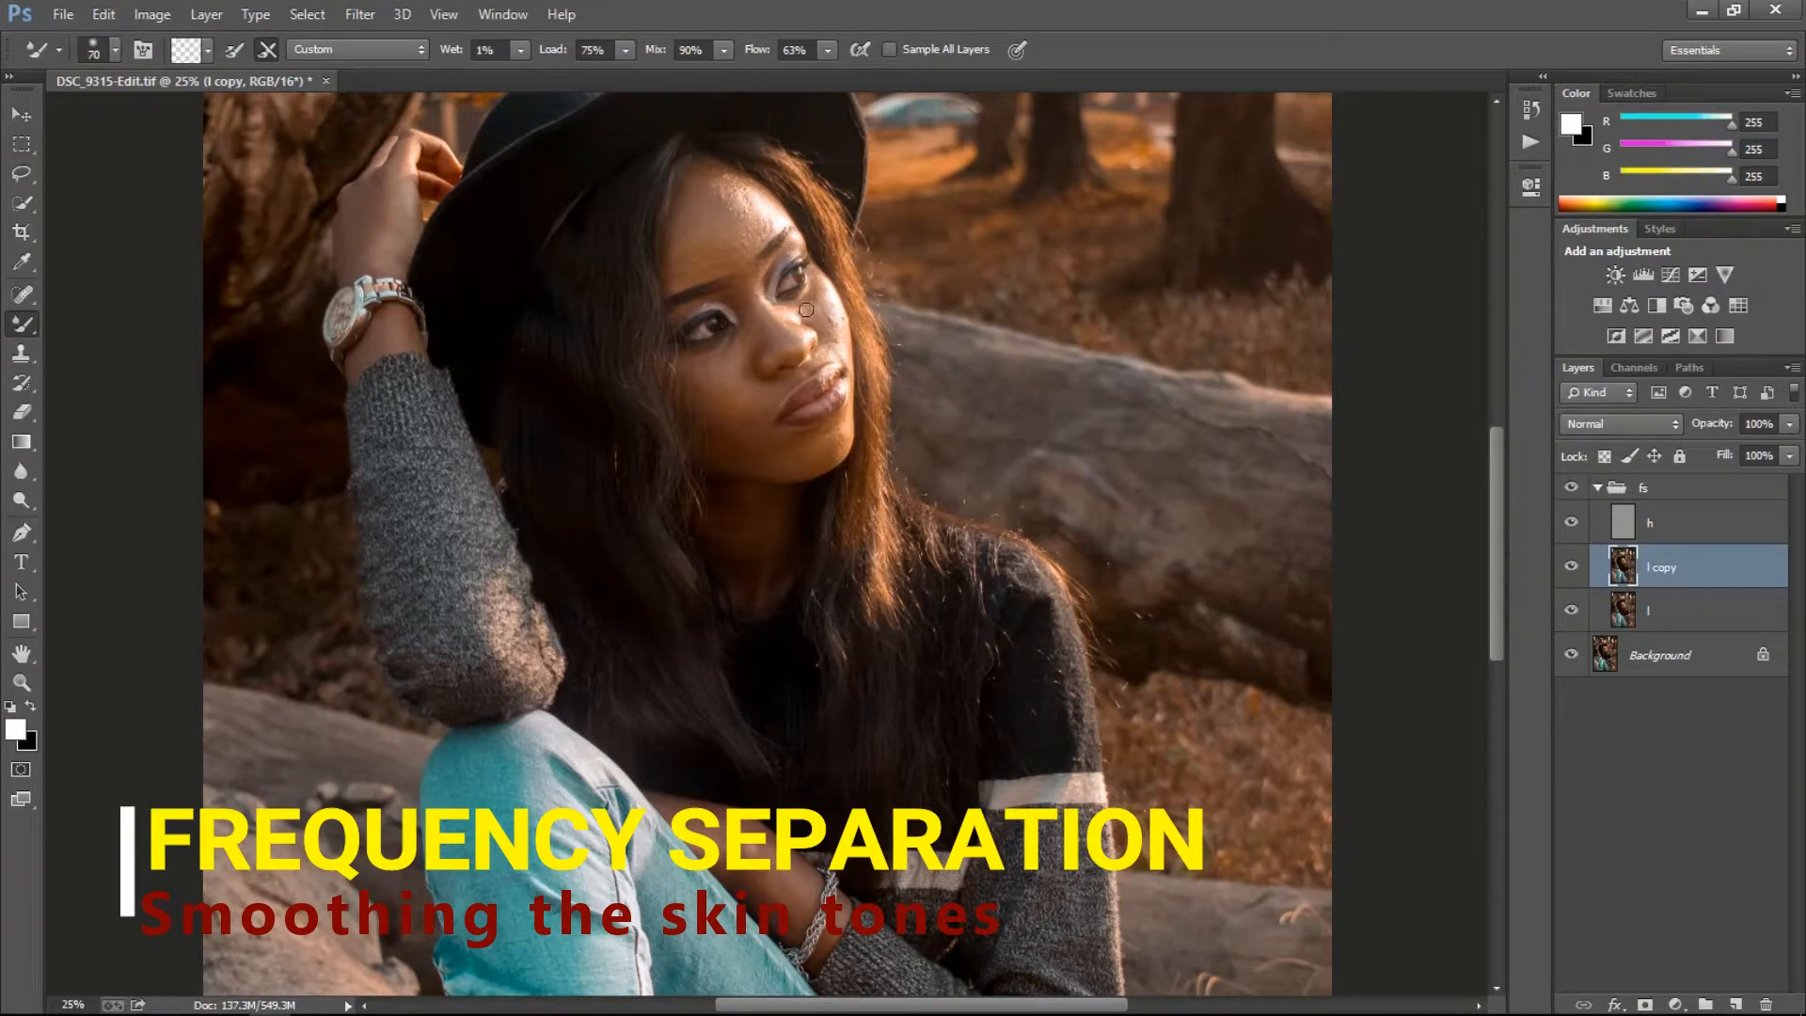
{"action": "key", "text": "bracketright"}
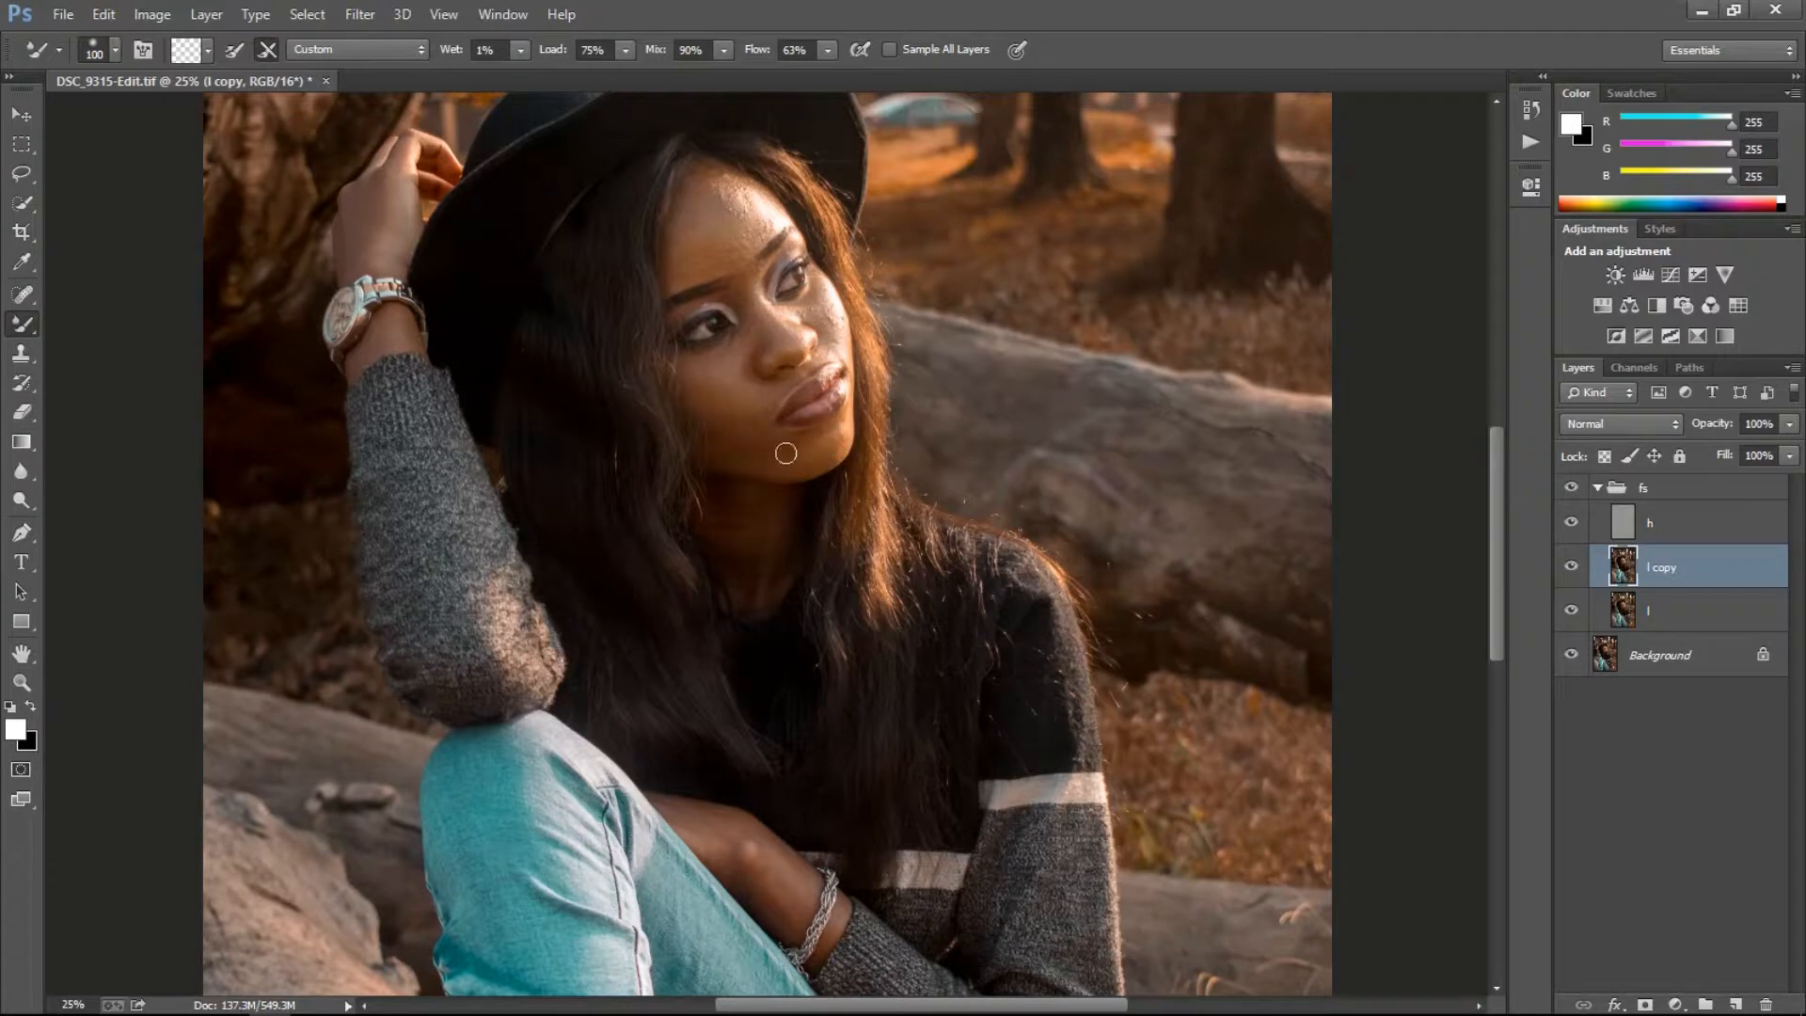
Continue blending the facial skin tones with the Mixer Brush, varying its size between larger and smaller areas.
{"action": "key", "text": "bracketright"}
{"action": "key", "text": "bracketleft"}
{"action": "key", "text": "bracketleft"}
{"action": "key", "text": "bracketleft"}
{"action": "key", "text": "bracketleft"}
{"action": "key", "text": "bracketleft"}
{"action": "key", "text": "bracketright"}
{"action": "key", "text": "bracketright"}
{"action": "key", "text": "bracketright"}
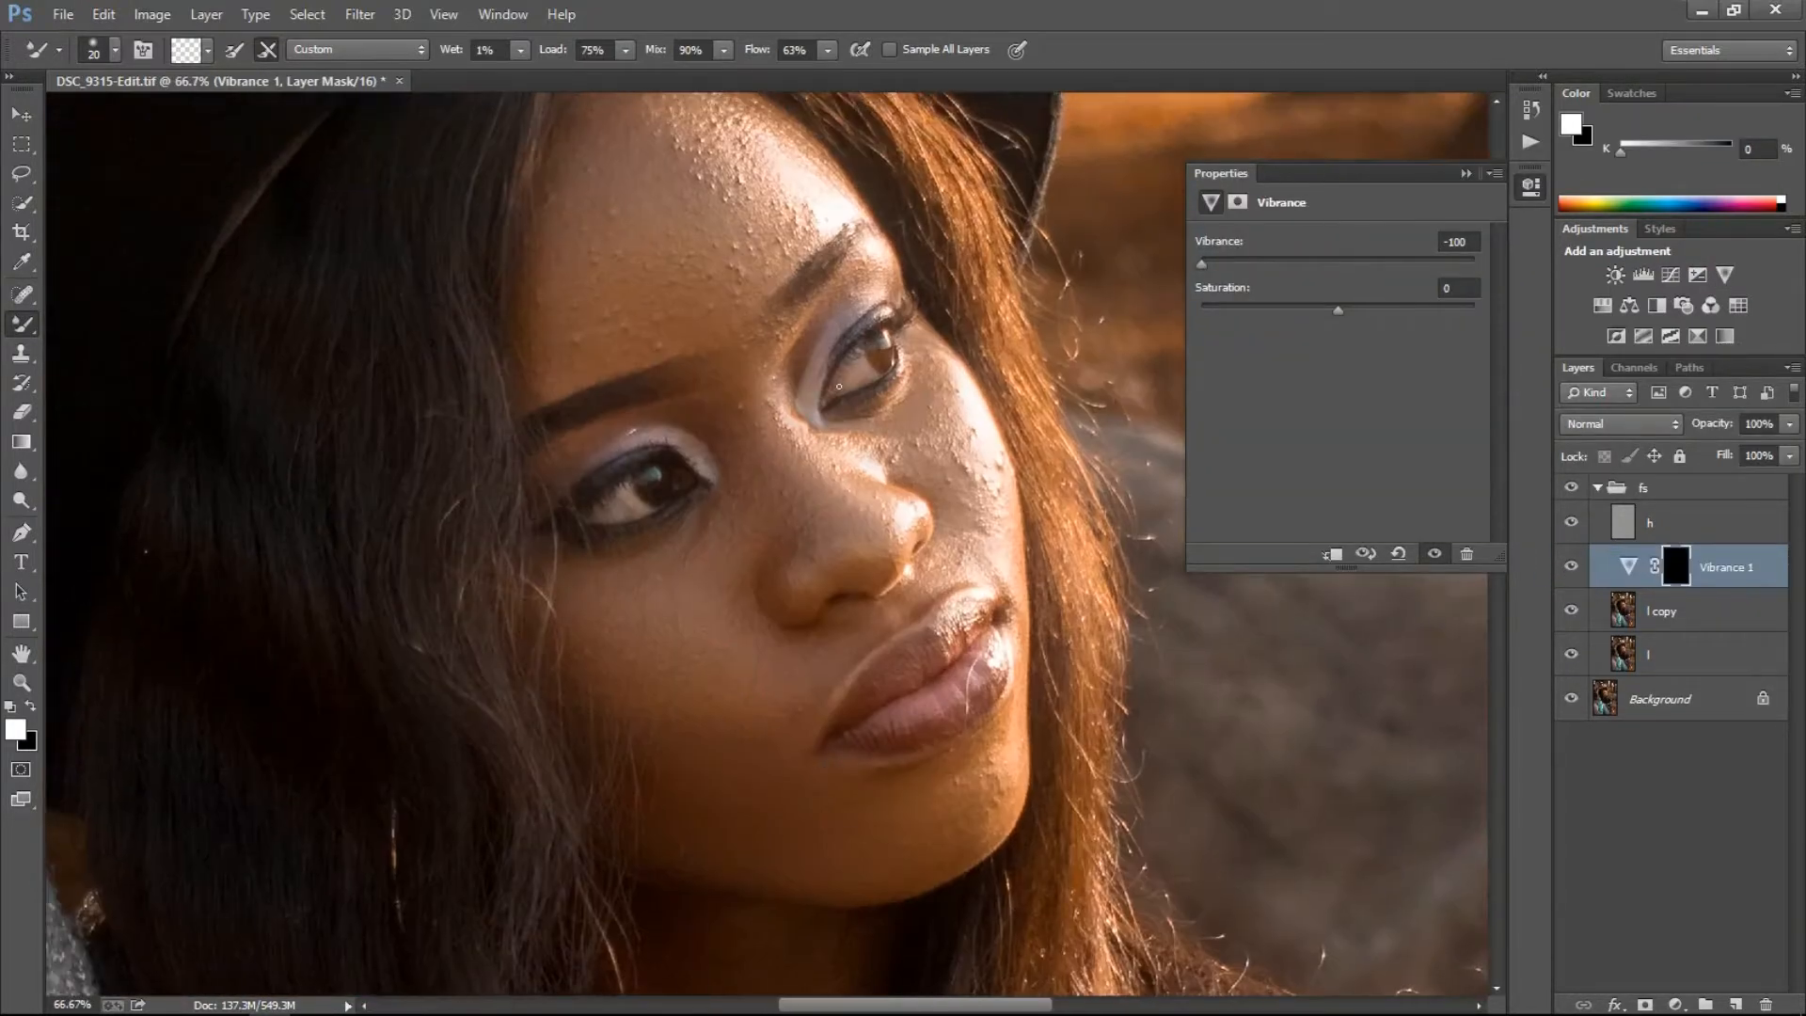
Switch from the Mixer Brush to the standard Brush tool on the Vibrance 1 layer mask.
{"action": "right_click", "coordinate": [22, 323]}
{"action": "left_click", "coordinate": [103, 320]}
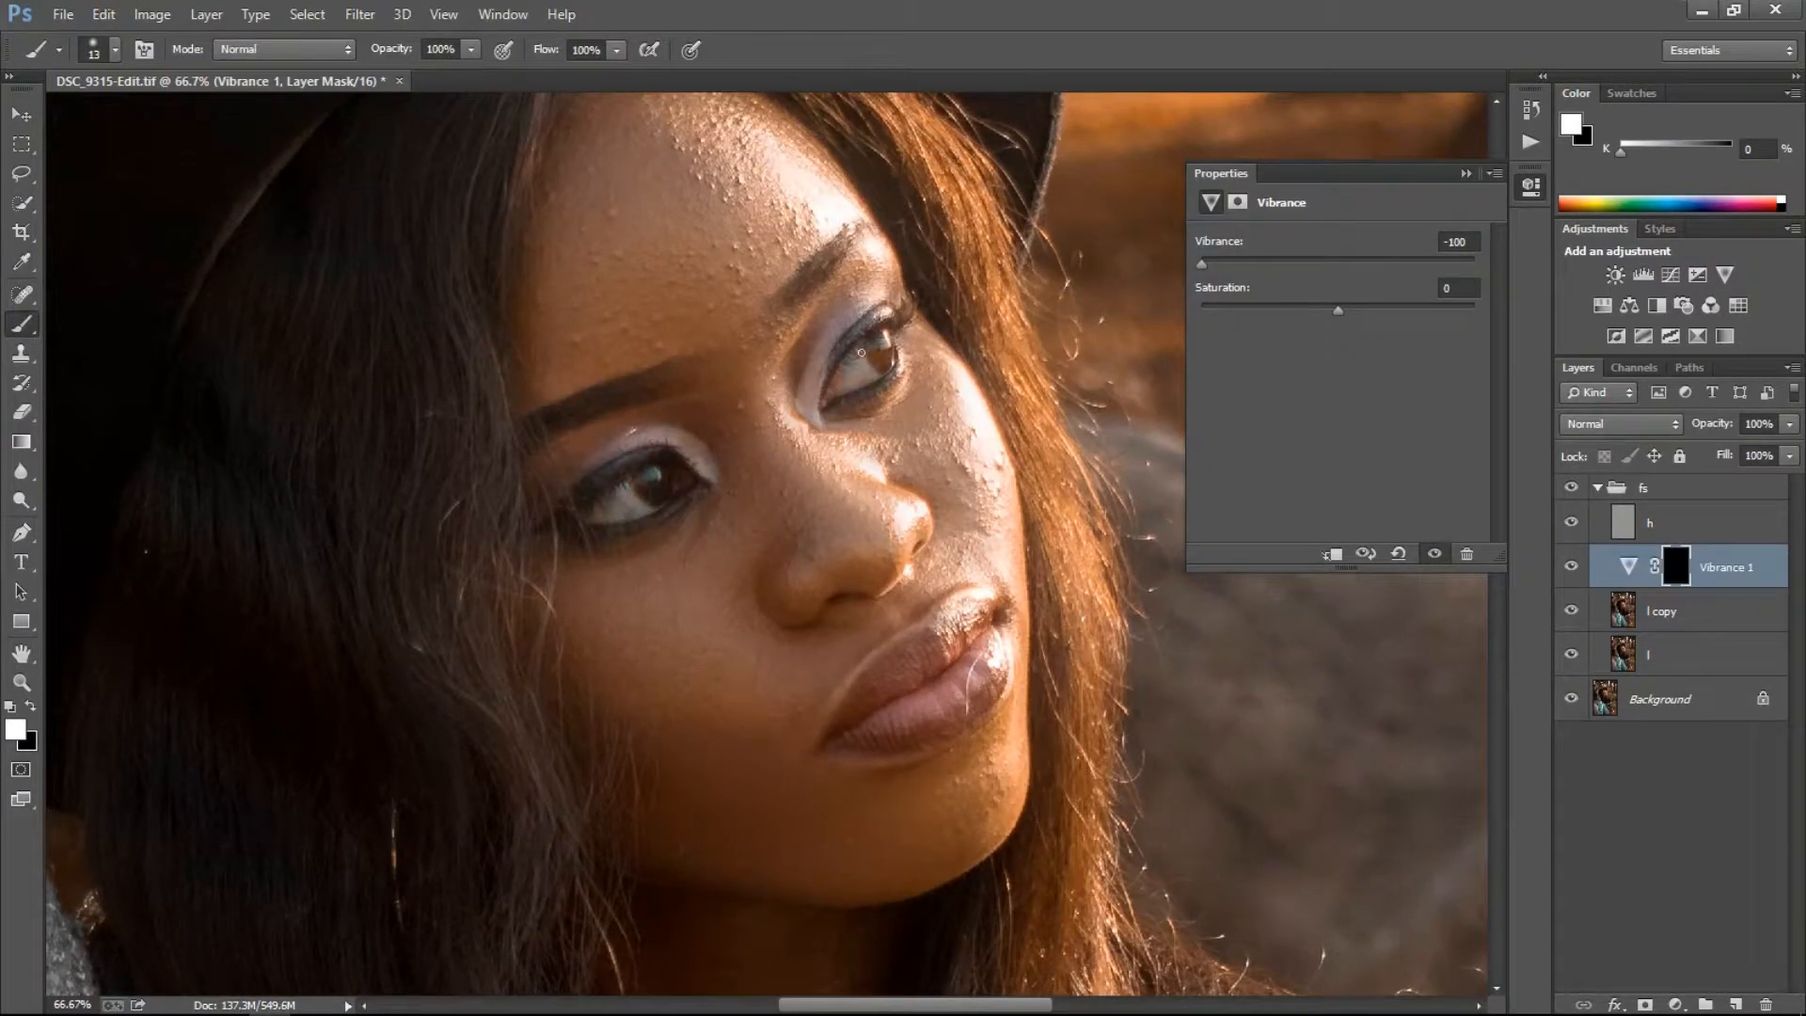
{"action": "left_click_drag", "start_coordinate": [1072, 713], "coordinate": [742, 544]}
Duplicate layer h, set the copy's blend mode to Normal, and clip it to layer h.
{"action": "left_click", "coordinate": [1703, 523]}
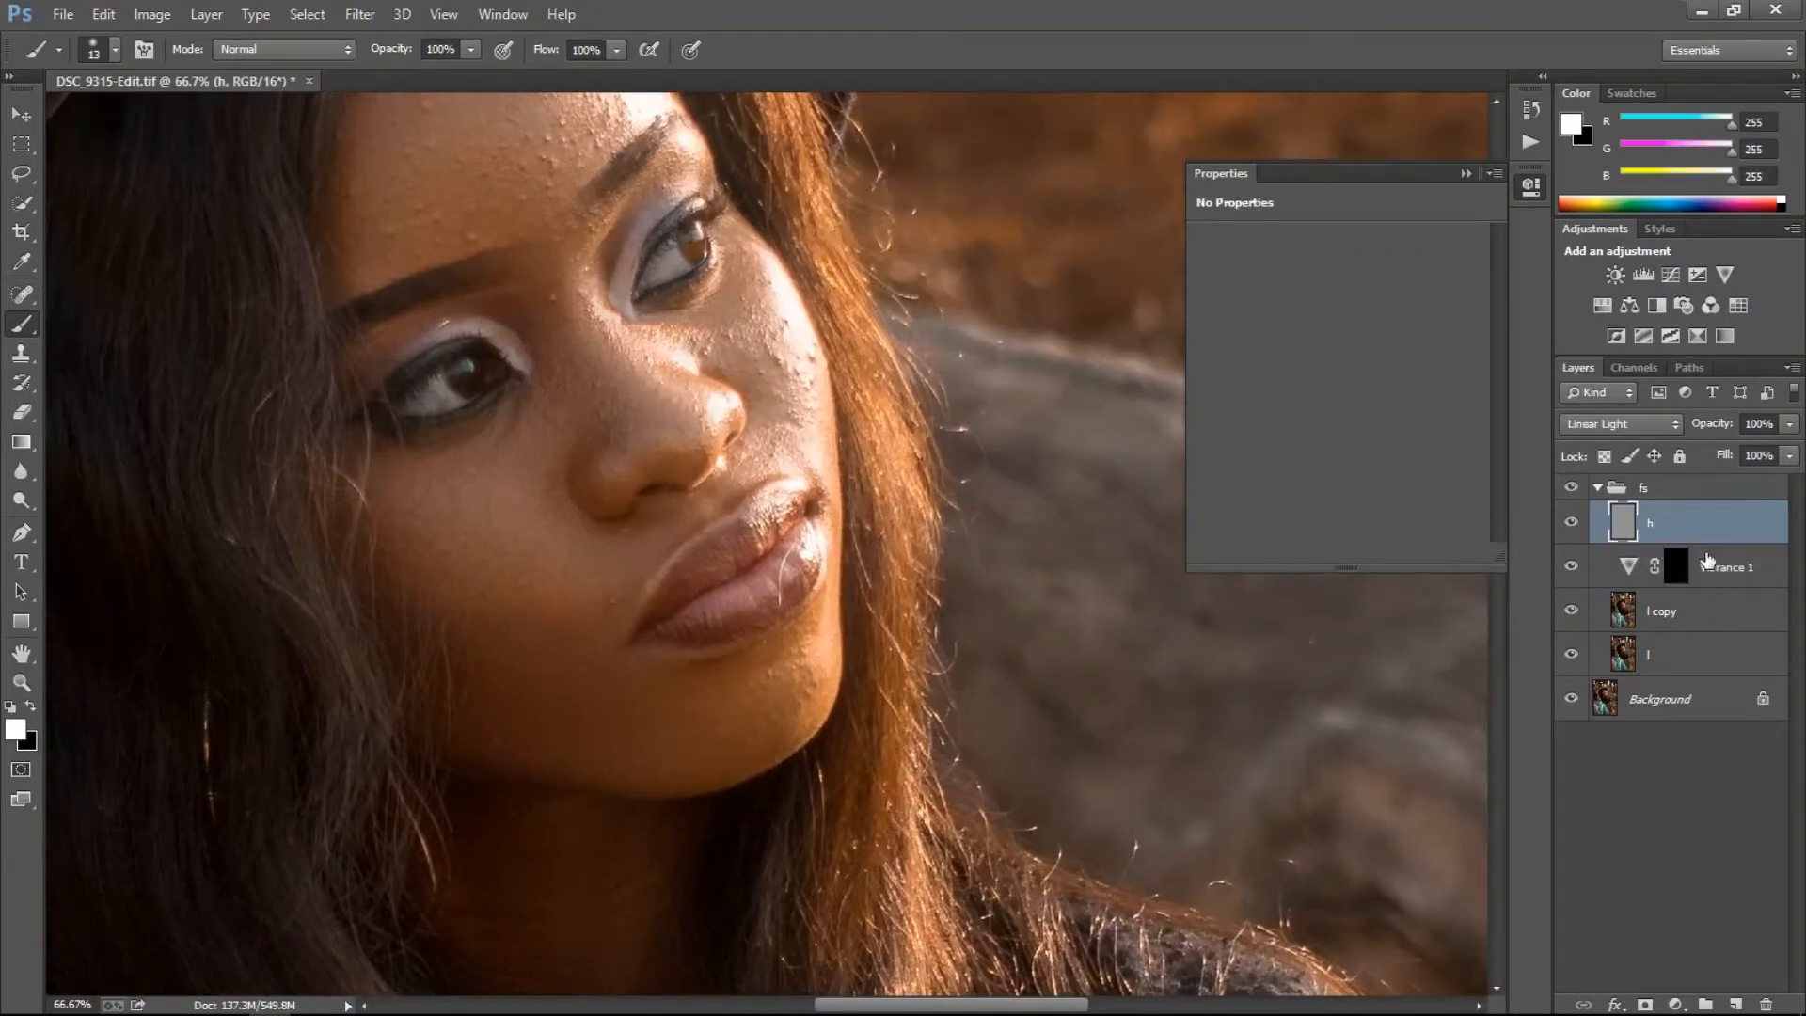
{"action": "key", "text": "ctrl+j"}
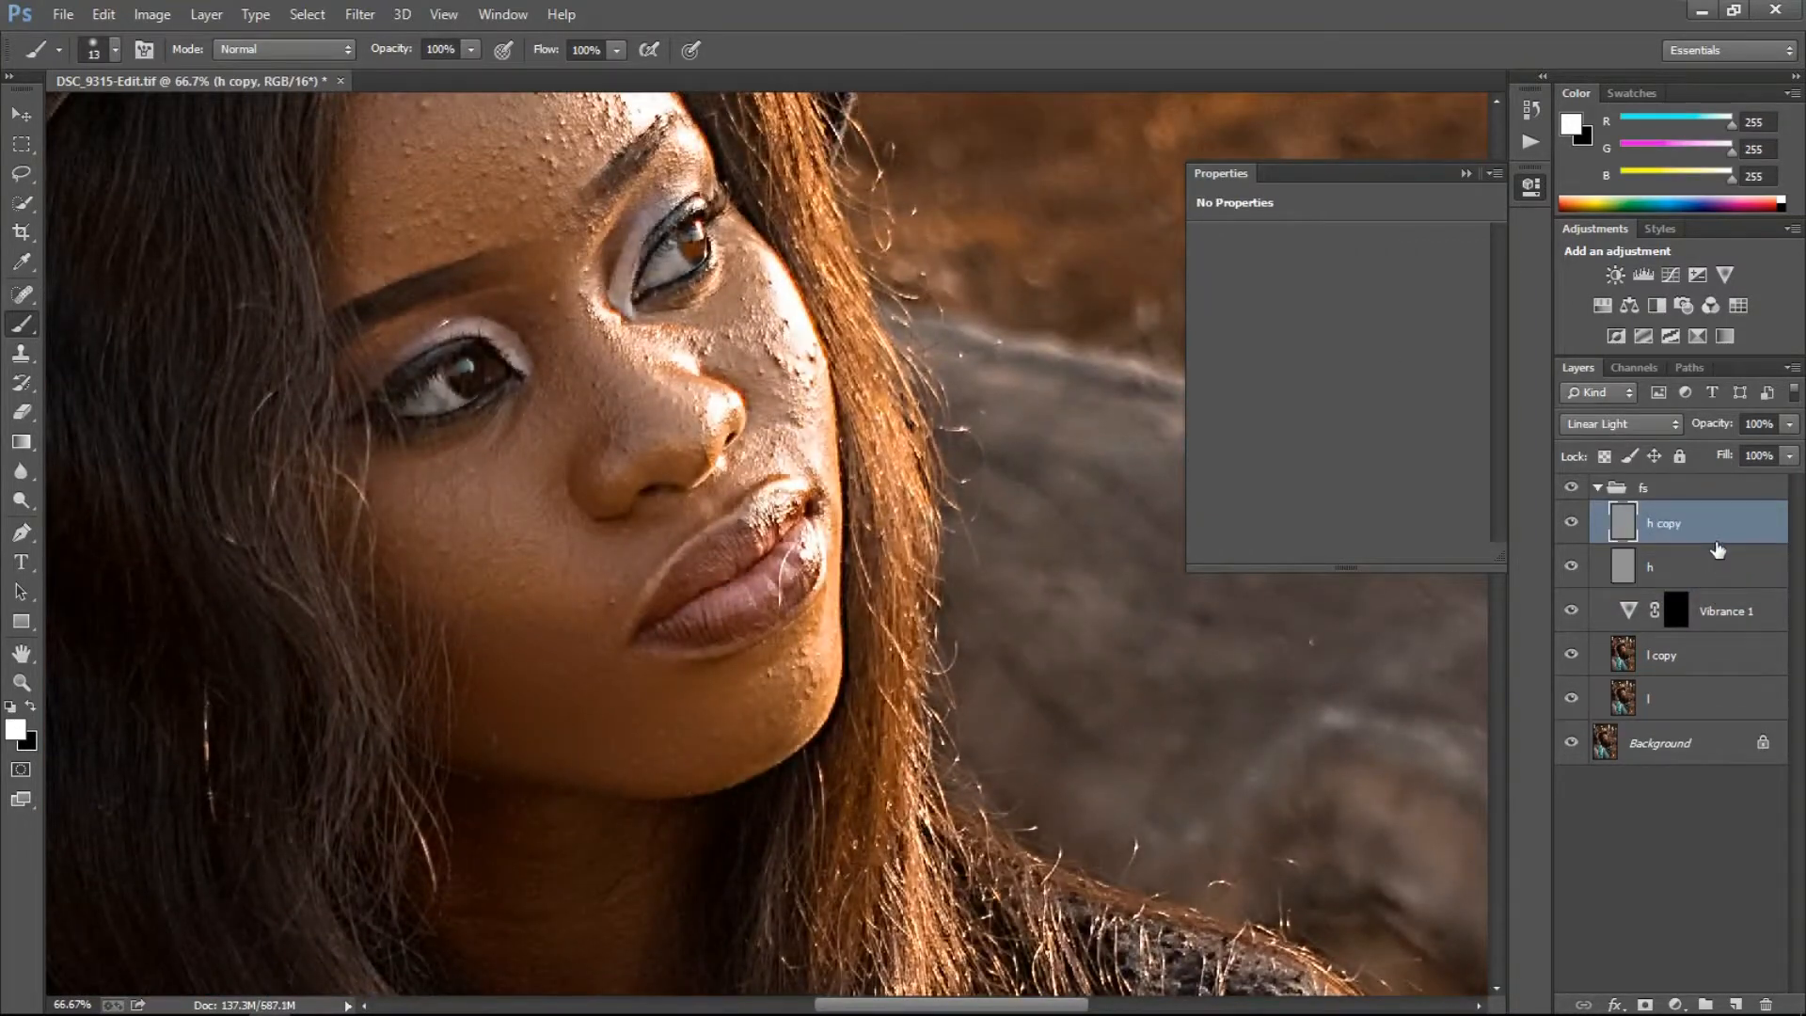
{"action": "left_click", "coordinate": [1618, 423]}
{"action": "left_click", "coordinate": [1599, 43]}
{"action": "left_click", "coordinate": [1731, 546], "text": "alt"}
{"action": "left_click", "coordinate": [1572, 523]}
Activate the Spot Healing Brush, change its blending mode, and heal the skin near the mouth on h copy.
{"action": "left_click", "coordinate": [21, 294]}
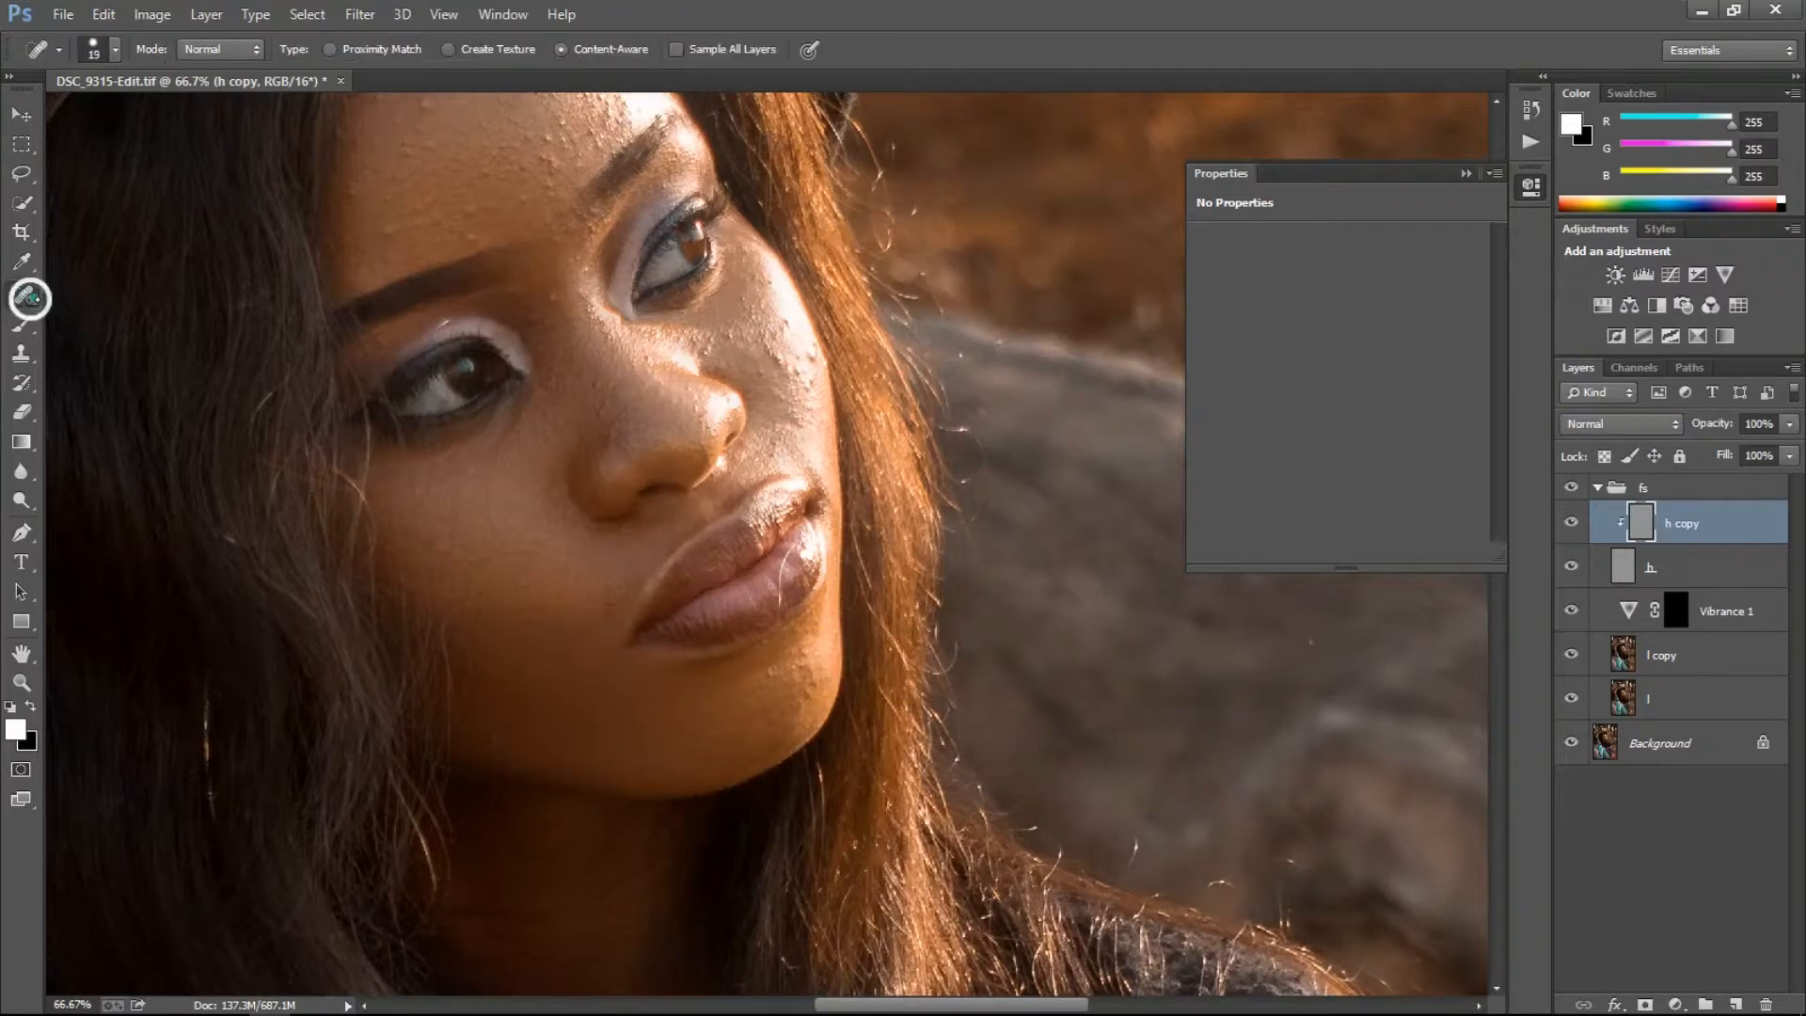
{"action": "right_click", "coordinate": [21, 294]}
{"action": "left_click", "coordinate": [113, 294]}
{"action": "left_click", "coordinate": [219, 49]}
{"action": "left_click", "coordinate": [197, 127]}
{"action": "left_click_drag", "start_coordinate": [790, 541], "coordinate": [776, 597]}
Heal cheek and jaw blemishes on h copy with the Spot Healing Brush, using Lighten mode and then Darken mode.
{"action": "left_click", "coordinate": [219, 49]}
{"action": "left_click", "coordinate": [195, 180]}
{"action": "key", "text": "bracketright"}
{"action": "key", "text": "bracketright"}
{"action": "left_click", "coordinate": [414, 512]}
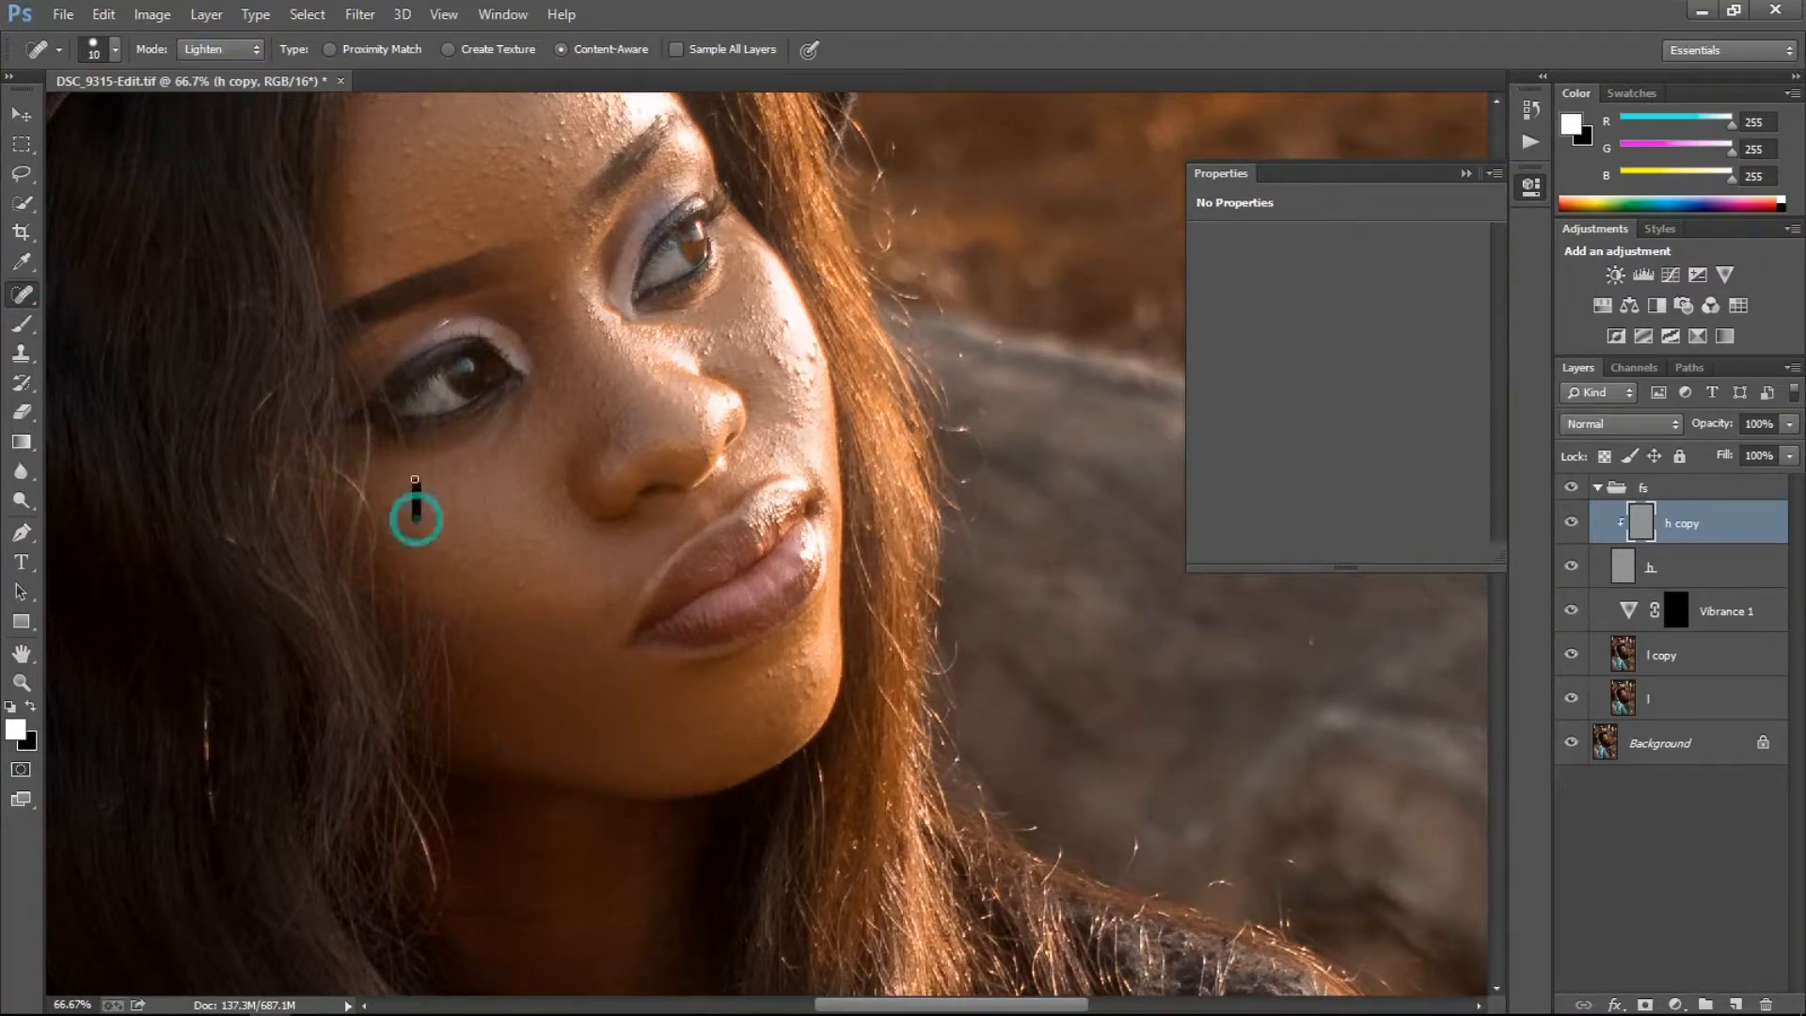
{"action": "left_click", "coordinate": [464, 657]}
{"action": "key", "text": "shift+alt+k"}
{"action": "left_click", "coordinate": [449, 691]}
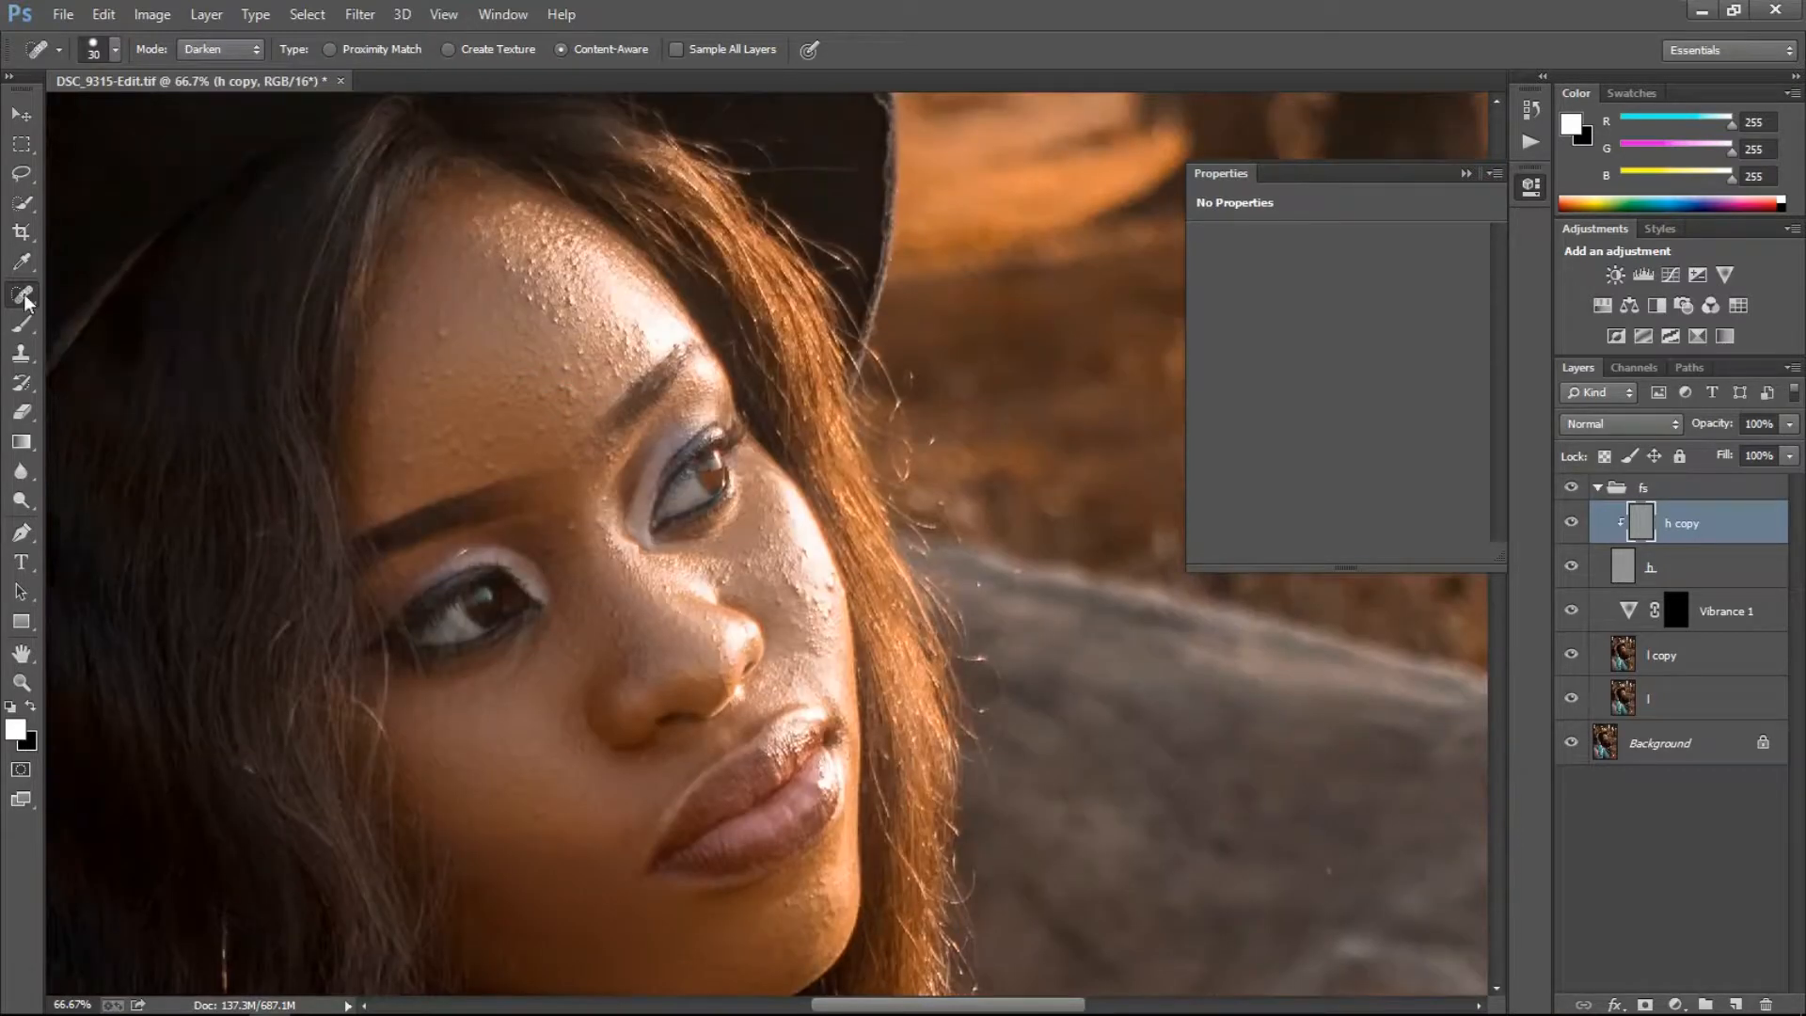
Use the Patch tool on a small bumpy area of the forehead and clear the selection.
{"action": "right_click", "coordinate": [22, 295]}
{"action": "left_click", "coordinate": [113, 333]}
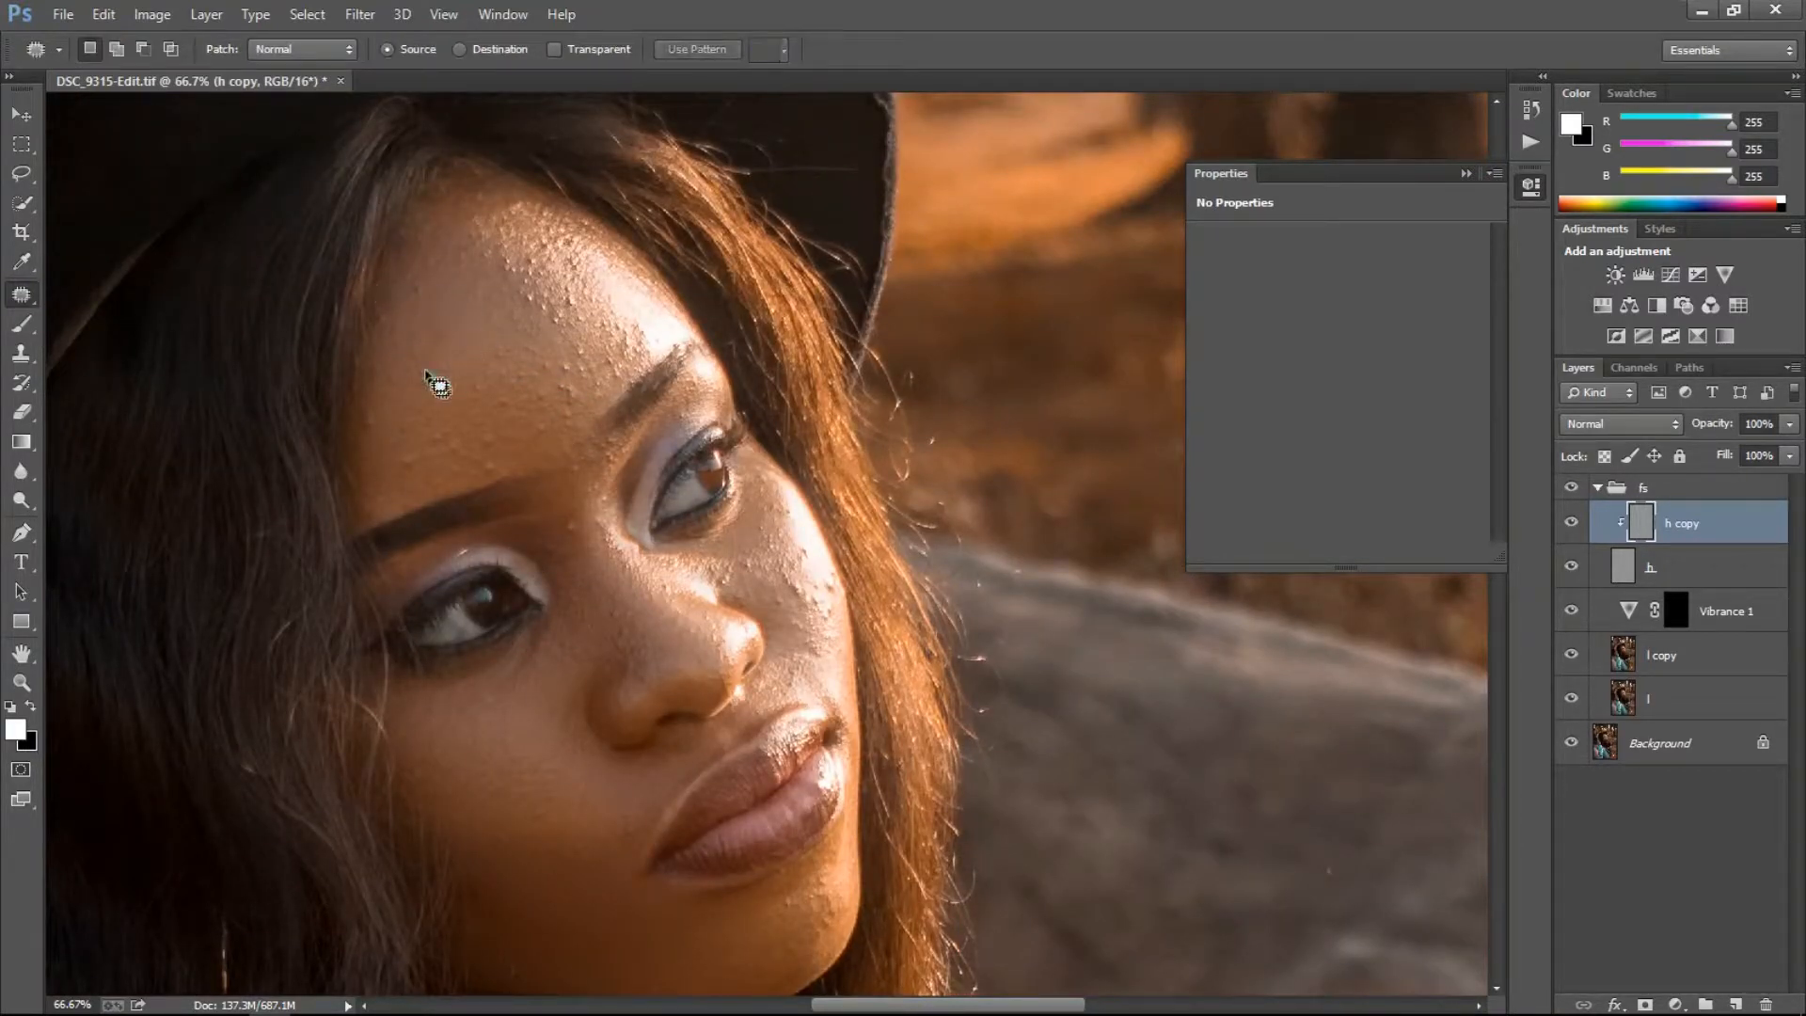
{"action": "mouse_move", "coordinate": [544, 290]}
{"action": "left_mouse_down"}
{"action": "mouse_move", "coordinate": [553, 330]}
{"action": "mouse_move", "coordinate": [577, 324]}
{"action": "mouse_move", "coordinate": [547, 323]}
{"action": "left_mouse_up"}
{"action": "key", "text": "ctrl+d"}
Heal the bumps on the forehead and above the eyebrow with the Healing Brush, sampling skin from the forehead.
{"action": "right_click", "coordinate": [22, 294]}
{"action": "left_click", "coordinate": [108, 313]}
{"action": "left_click", "coordinate": [569, 321], "text": "alt"}
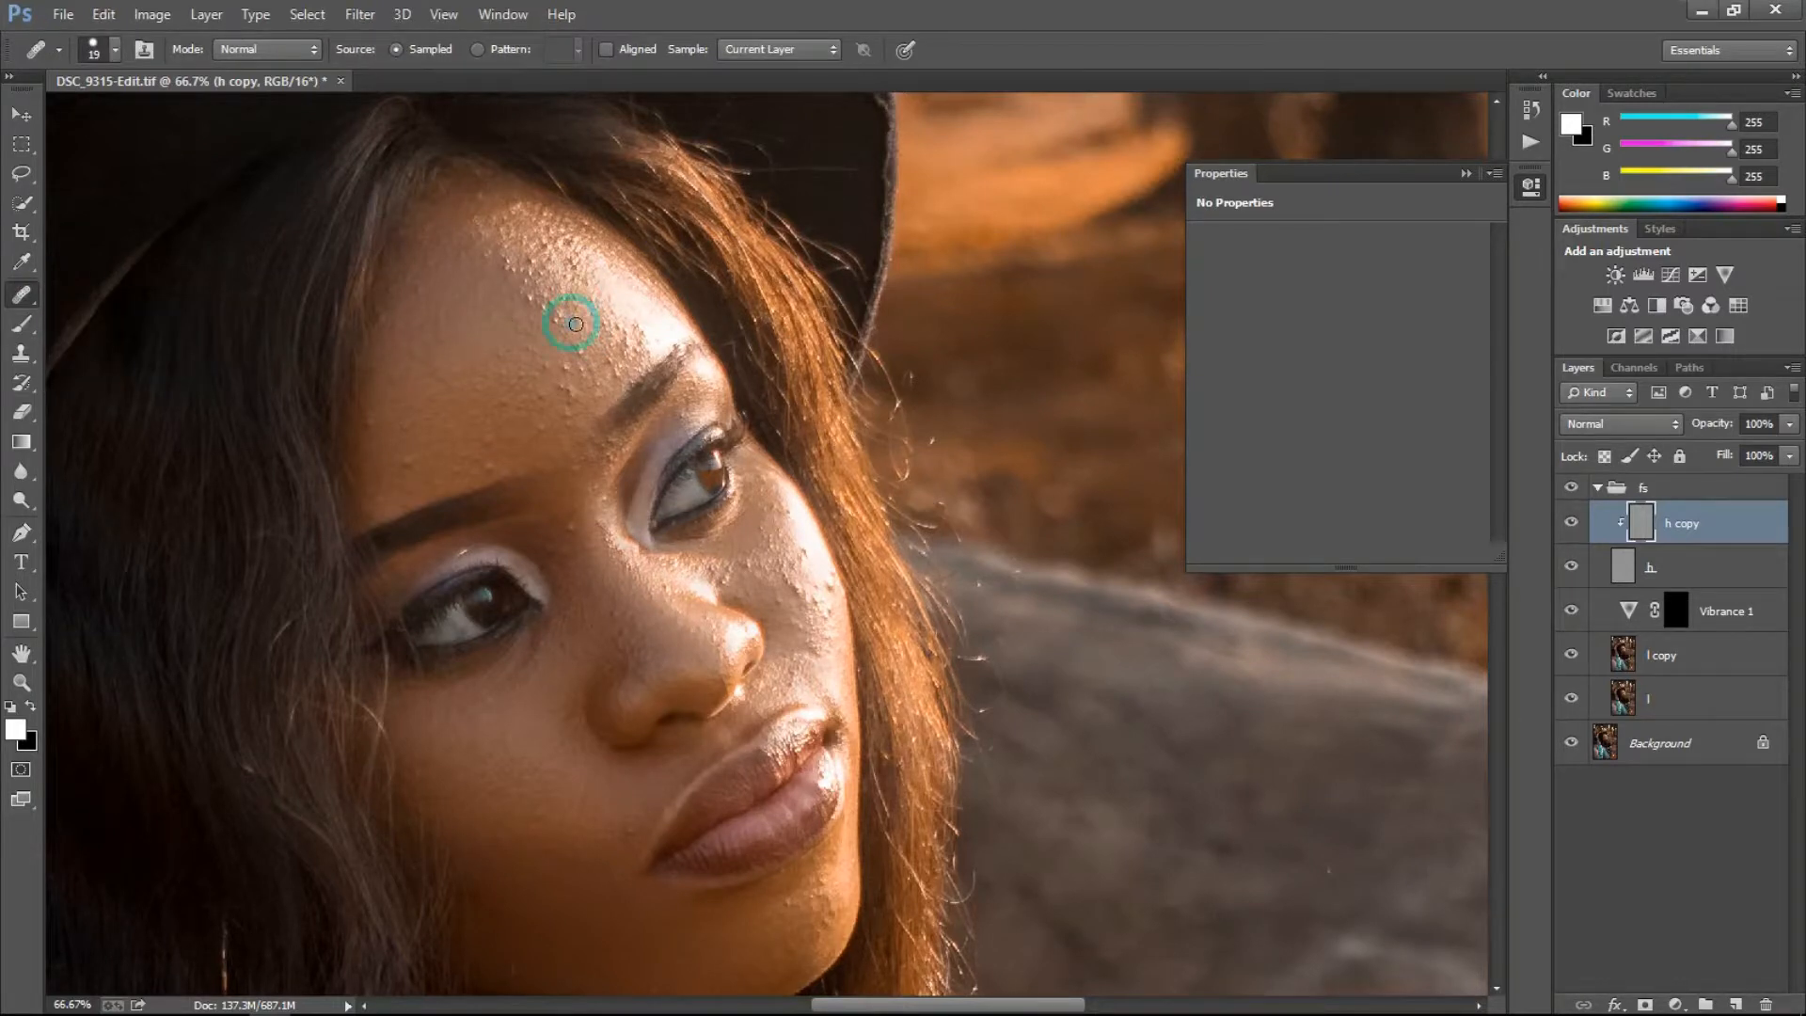
{"action": "left_click", "coordinate": [589, 409]}
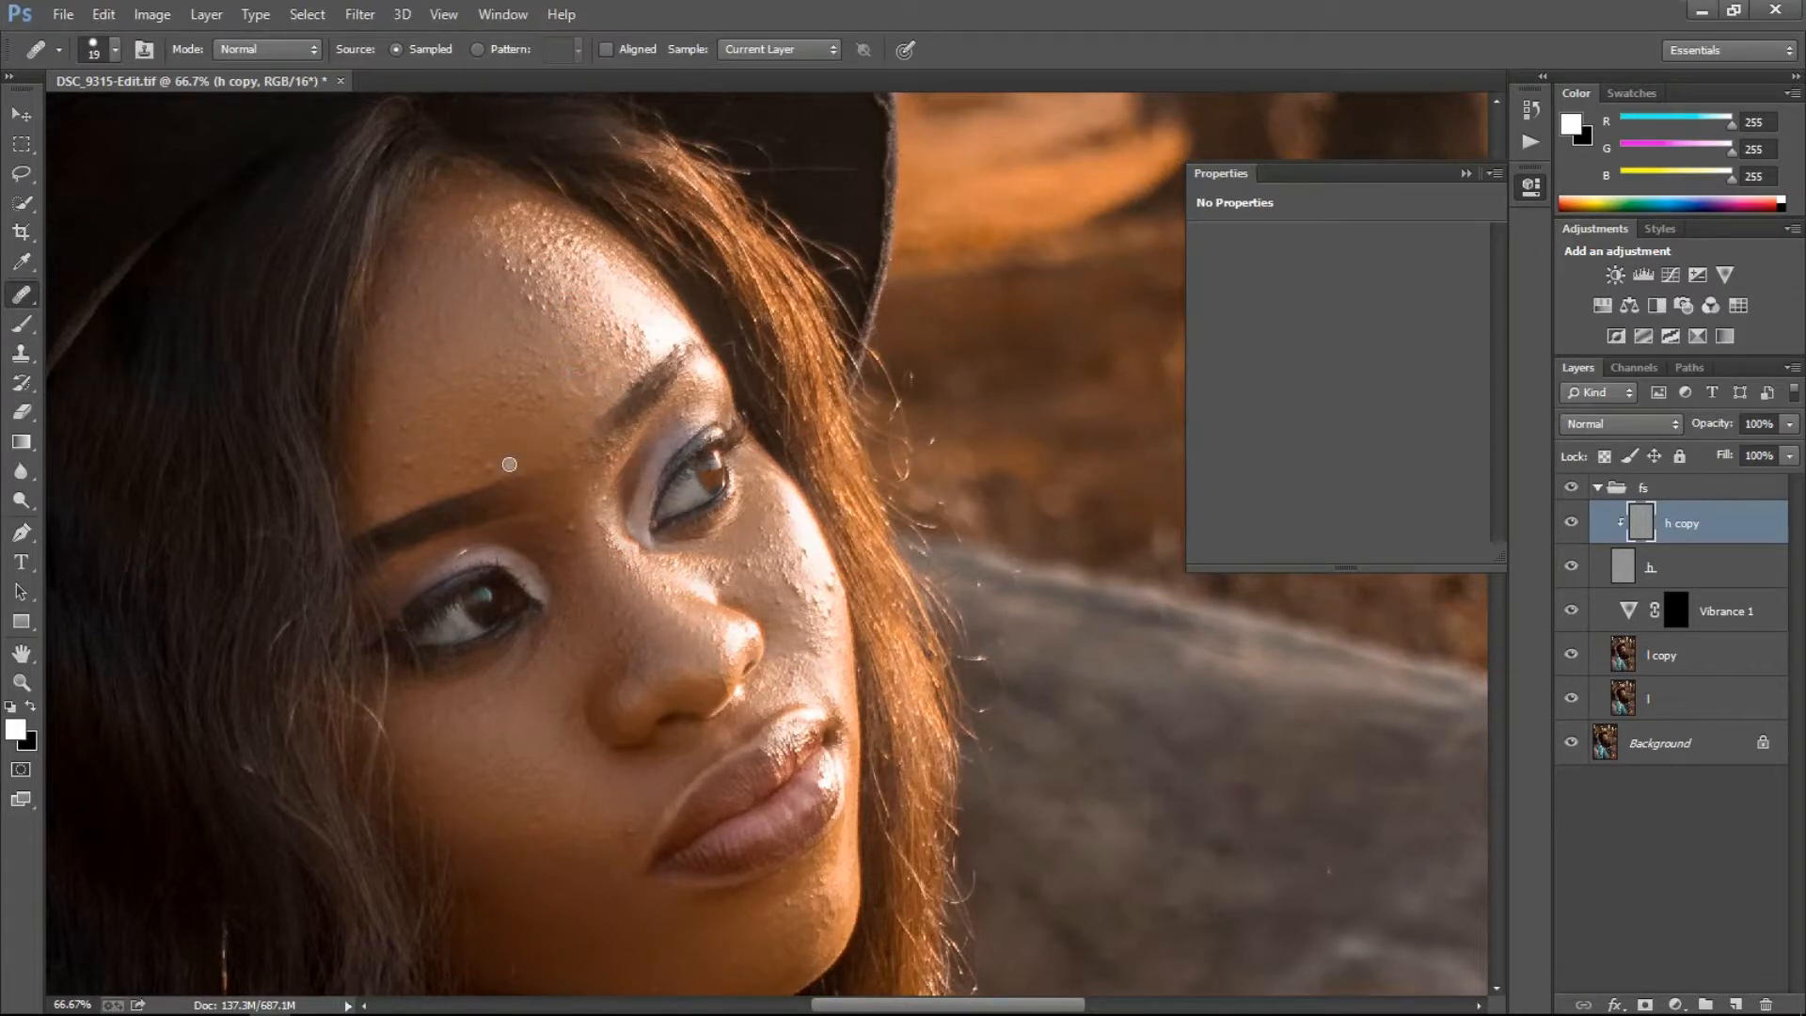
{"action": "left_click", "coordinate": [479, 459]}
Enlarge the Healing Brush to 30 px, resample clean forehead skin, and heal the remaining forehead bumps.
{"action": "key", "text": "]"}
{"action": "key", "text": "]"}
{"action": "key", "text": "]"}
{"action": "left_click", "coordinate": [415, 452]}
{"action": "left_click", "coordinate": [392, 289], "text": "alt"}
{"action": "mouse_move", "coordinate": [500, 227]}
{"action": "left_mouse_down"}
{"action": "mouse_move", "coordinate": [538, 309]}
{"action": "mouse_move", "coordinate": [546, 246]}
{"action": "left_mouse_up"}
Heal blemishes on the cheek, beside the lips and on the chin with the Healing Brush.
{"action": "scroll", "coordinate": [545, 254], "scroll_direction": "down", "scroll_amount": 3}
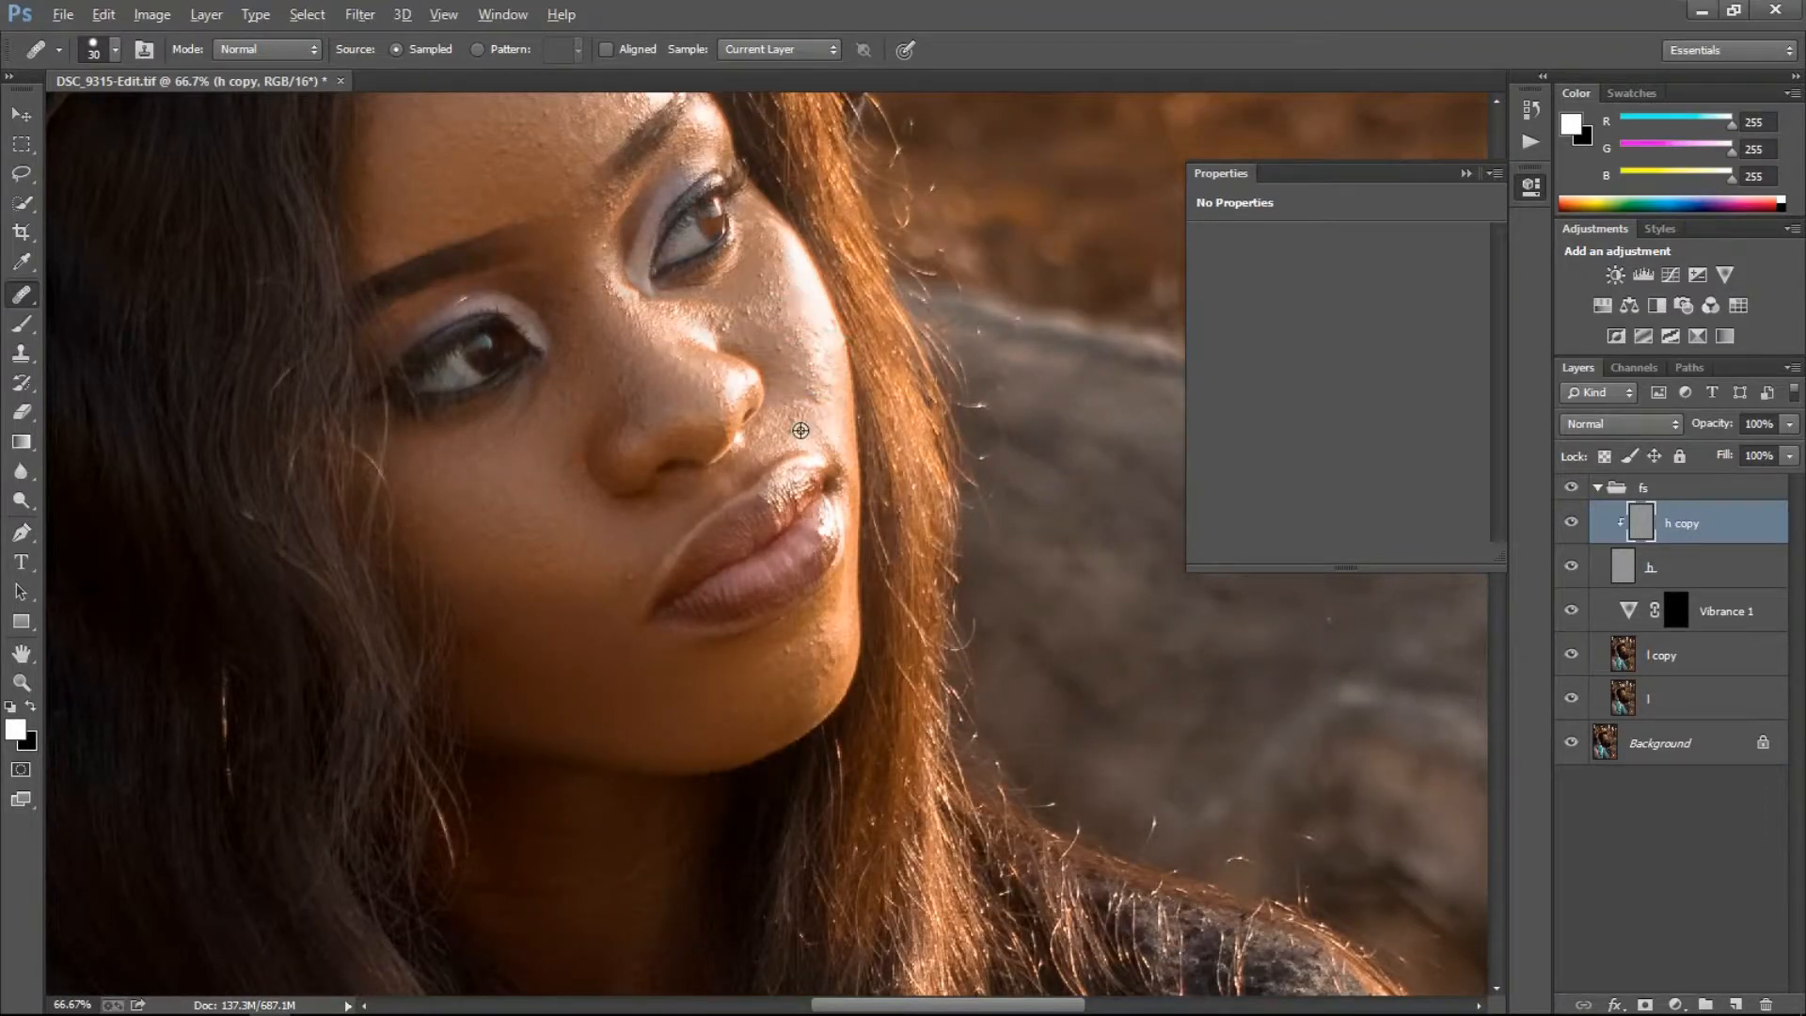
{"action": "left_click", "coordinate": [790, 355]}
{"action": "left_click", "coordinate": [632, 581]}
{"action": "scroll", "coordinate": [911, 548], "scroll_direction": "up", "scroll_amount": 1}
{"action": "scroll", "coordinate": [911, 549], "scroll_direction": "down", "scroll_amount": 3}
{"action": "left_click", "coordinate": [795, 569]}
Compare the portrait with and without the h copy layer, in full view and close up.
{"action": "scroll", "coordinate": [795, 569], "scroll_direction": "up", "scroll_amount": 5}
{"action": "left_click", "coordinate": [1569, 523]}
{"action": "left_click", "coordinate": [1569, 523]}
{"action": "key", "text": "ctrl+0"}
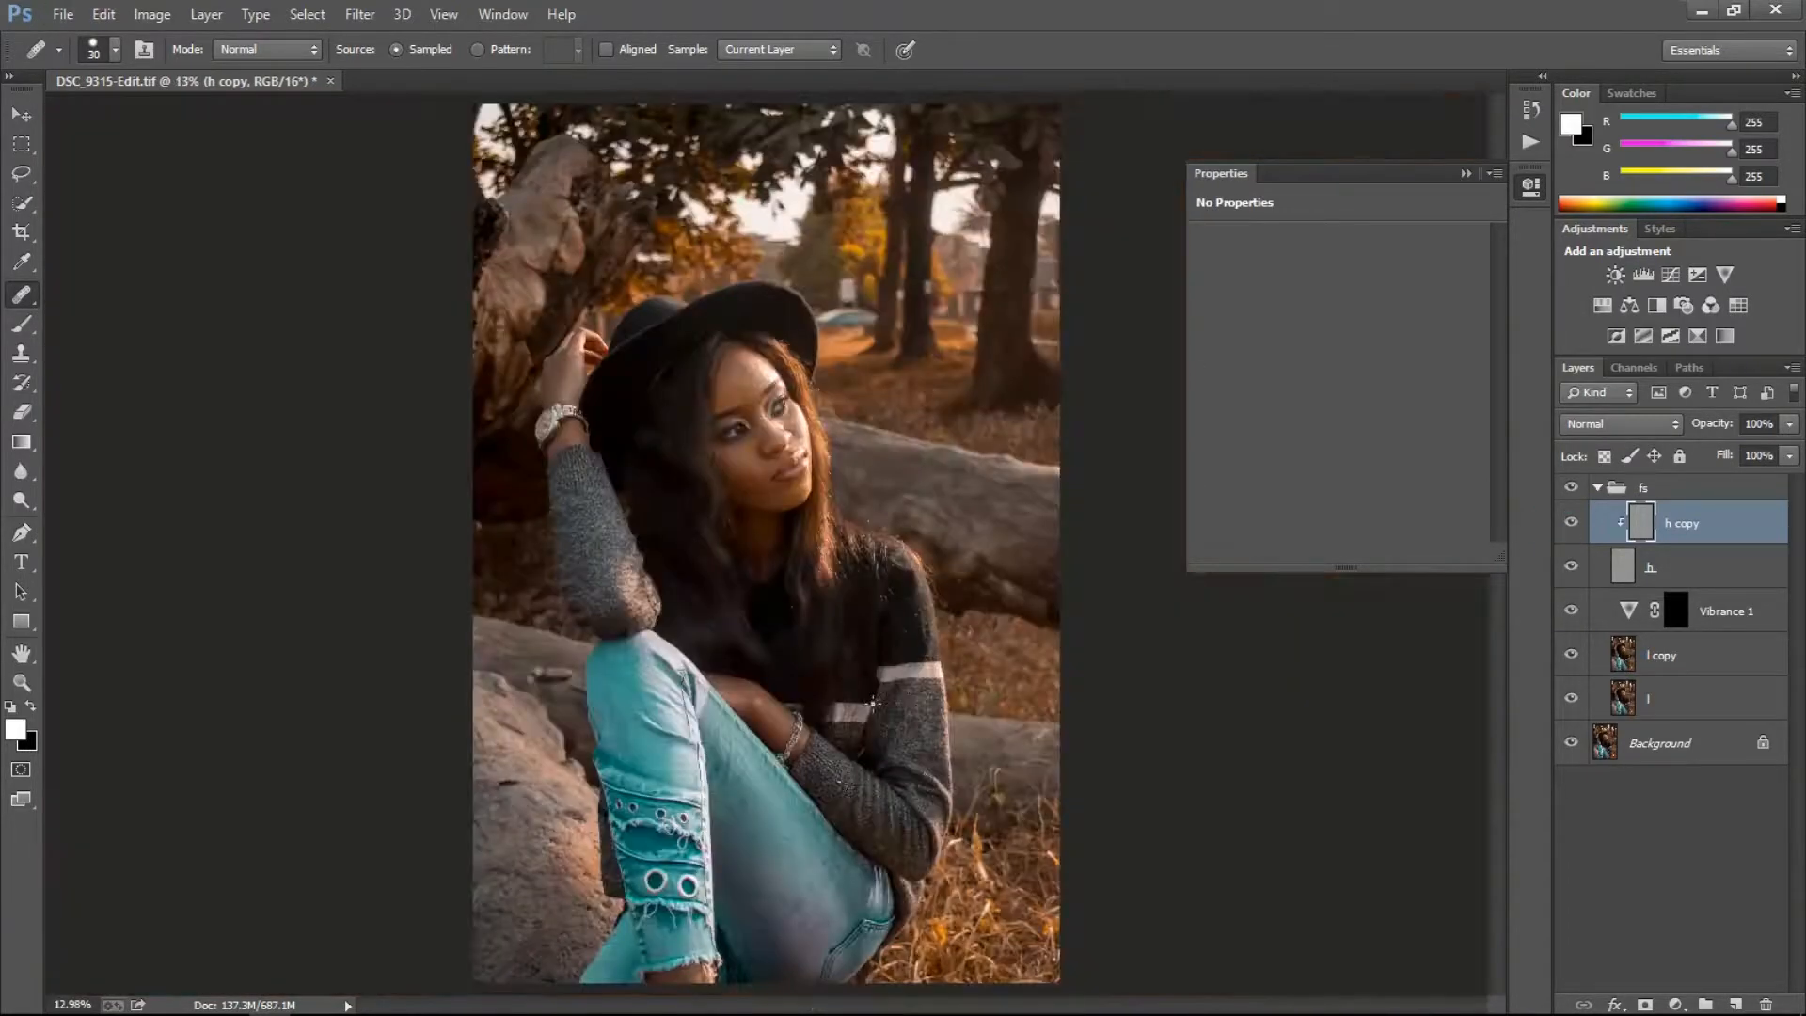
{"action": "scroll", "coordinate": [739, 517], "scroll_direction": "up", "scroll_amount": 4}
{"action": "left_click", "coordinate": [767, 288]}
{"action": "left_click", "coordinate": [729, 237]}
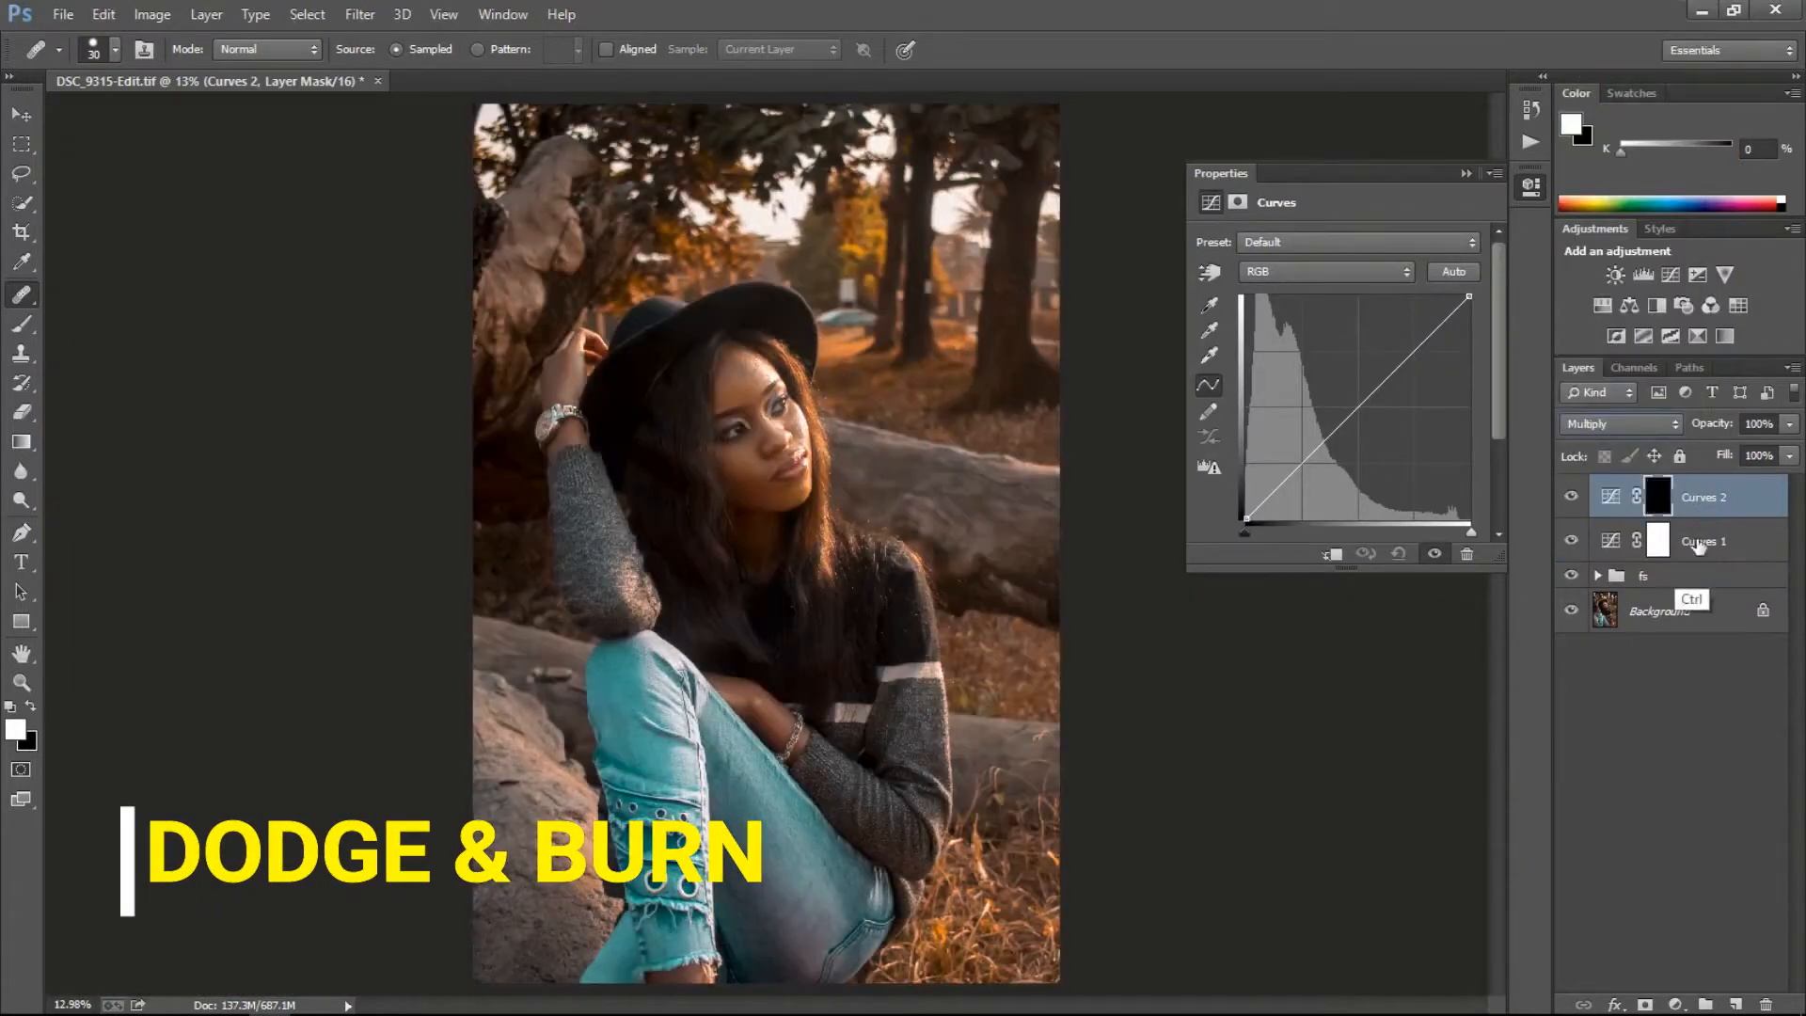
Invert the Curves 1 mask to black, and rename Curves 1 to "dodge" and Curves 2 to "burn".
{"action": "left_click", "coordinate": [1734, 542]}
{"action": "left_click", "coordinate": [1722, 498]}
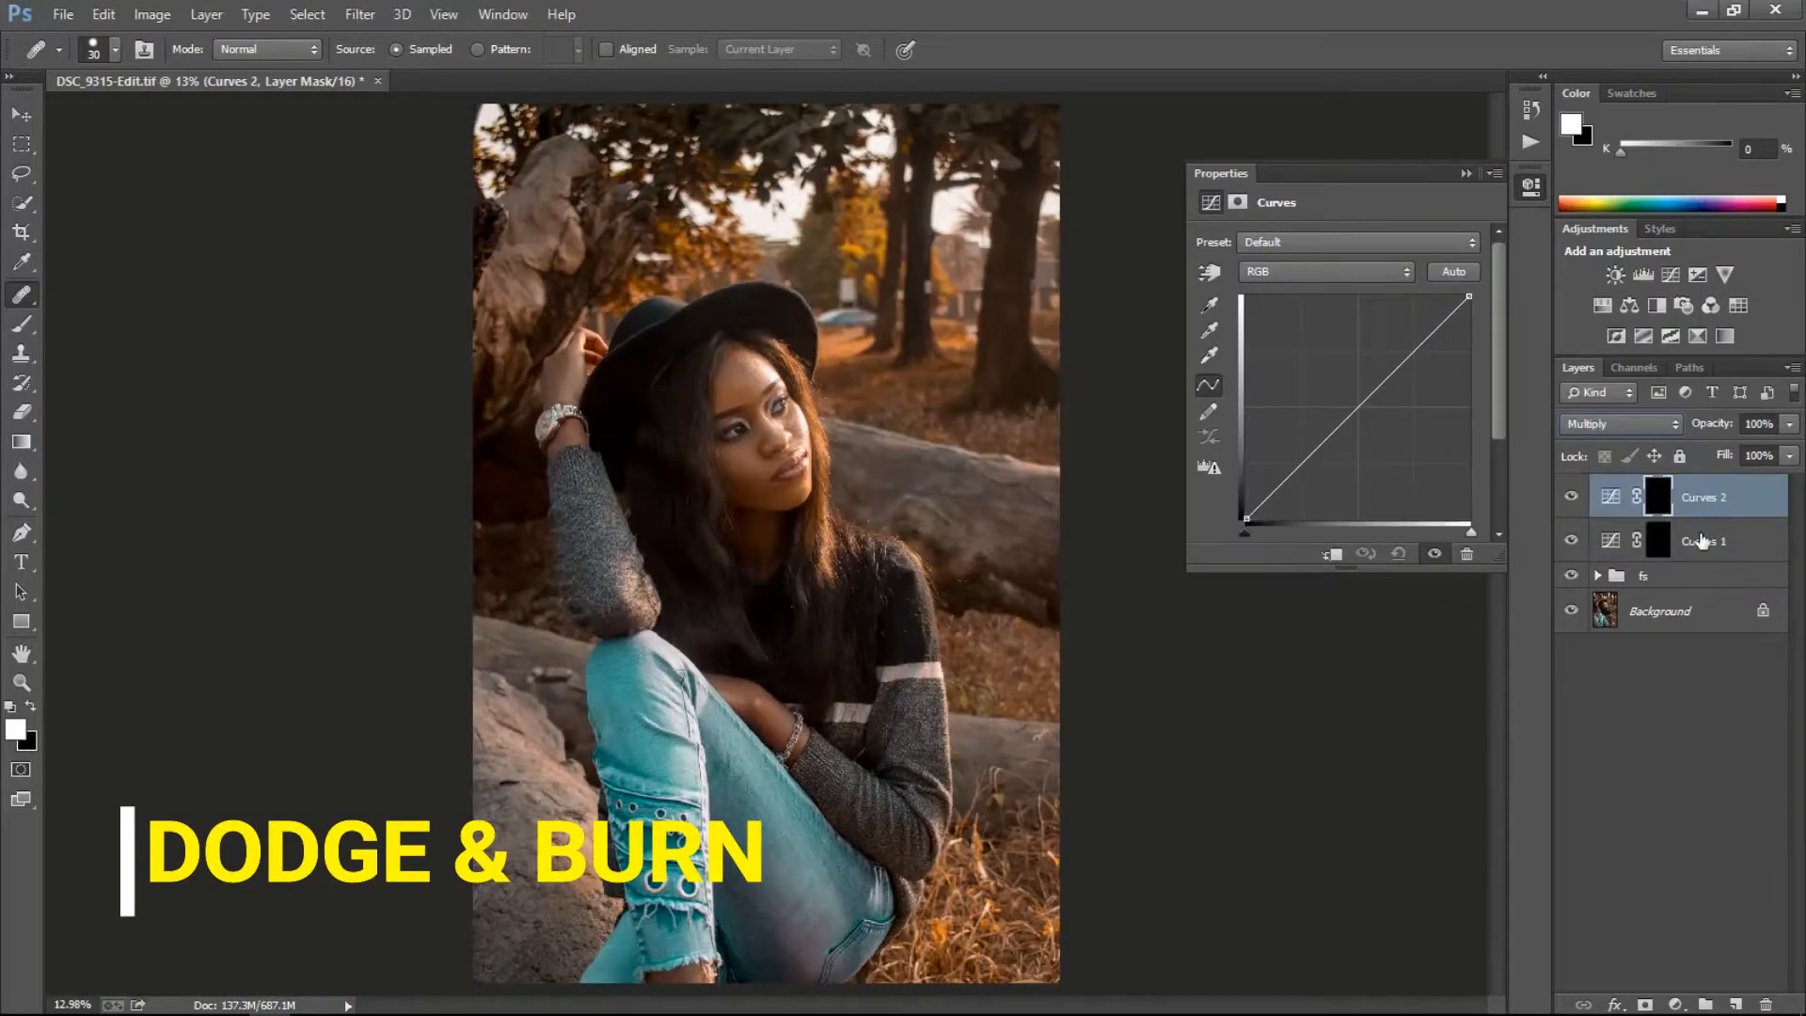
{"action": "double_click", "coordinate": [1707, 540]}
{"action": "type", "text": "dodge"}
{"action": "key", "text": "shift+Tab"}
{"action": "type", "text": "bu"}
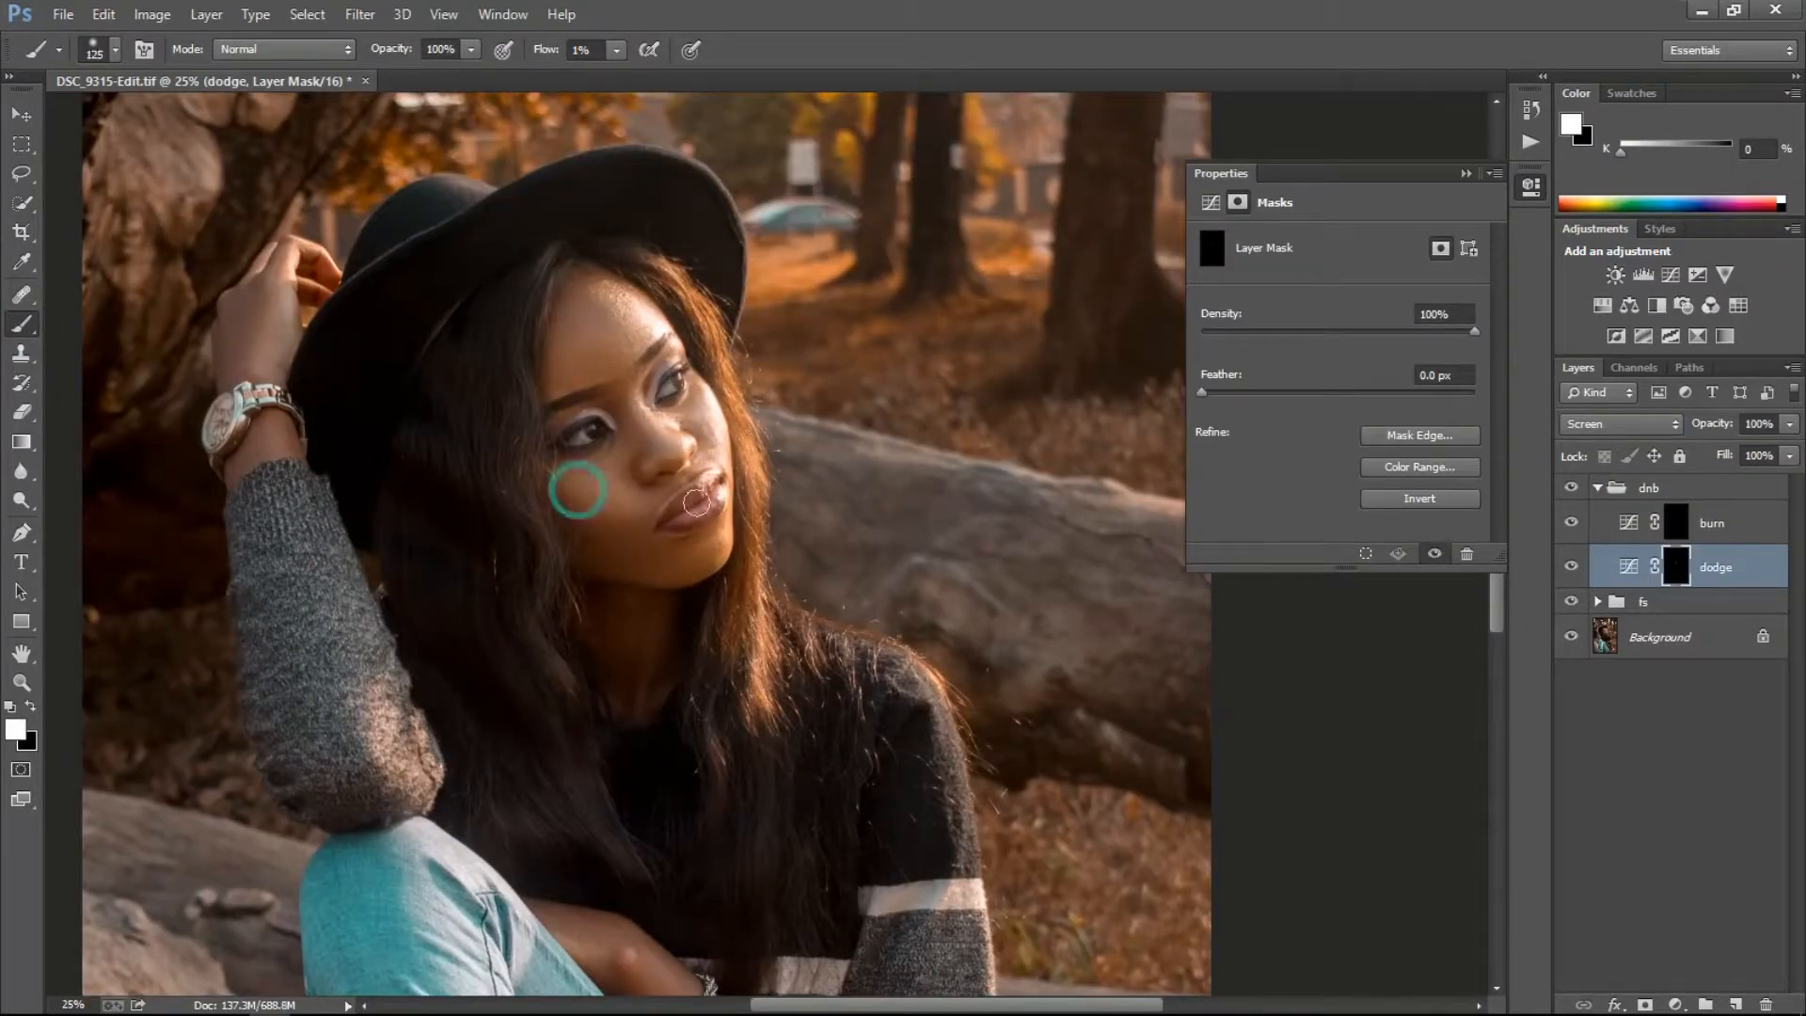
Paint white on the dodge mask with a 1% flow brush to brighten the skin highlights, using sizes from 80 to 125 px.
{"action": "key", "text": "bracketright"}
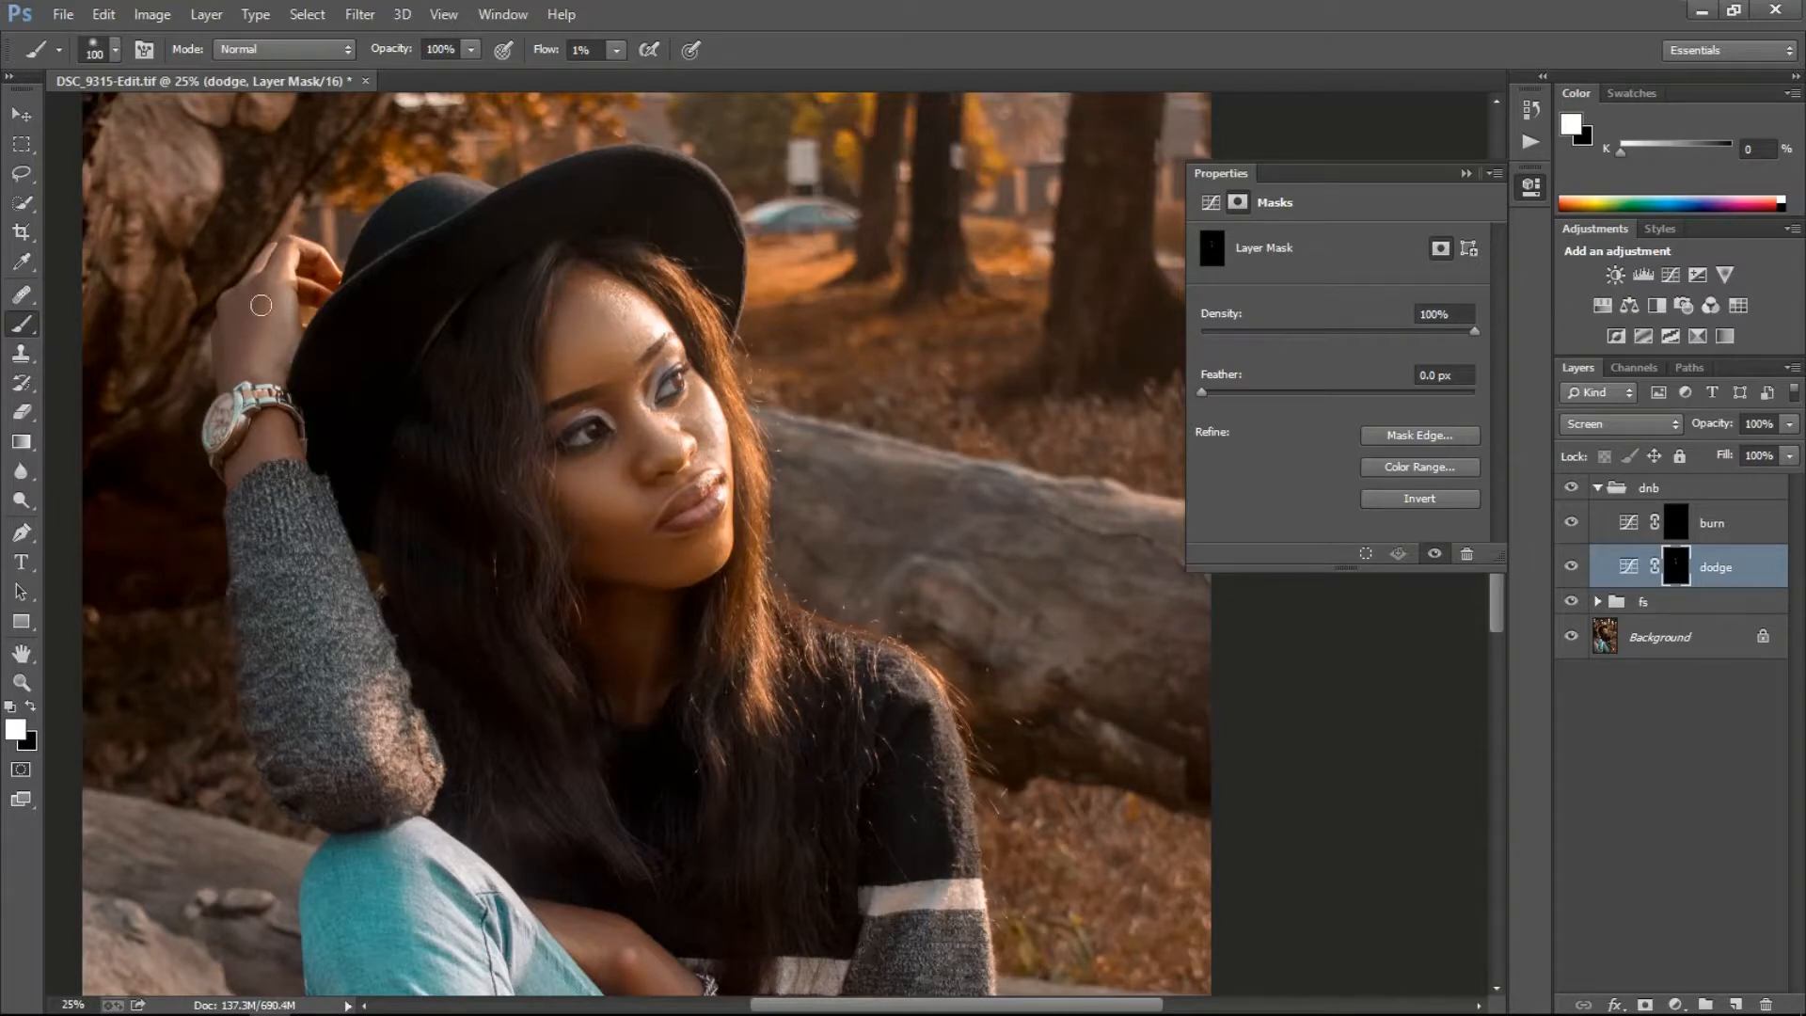
{"action": "key", "text": "bracketleft"}
{"action": "key", "text": "bracketleft"}
{"action": "key", "text": "bracketleft"}
{"action": "key", "text": "bracketleft"}
{"action": "left_click_drag", "start_coordinate": [640, 937], "coordinate": [539, 561]}
{"action": "left_click_drag", "start_coordinate": [528, 246], "coordinate": [556, 602]}
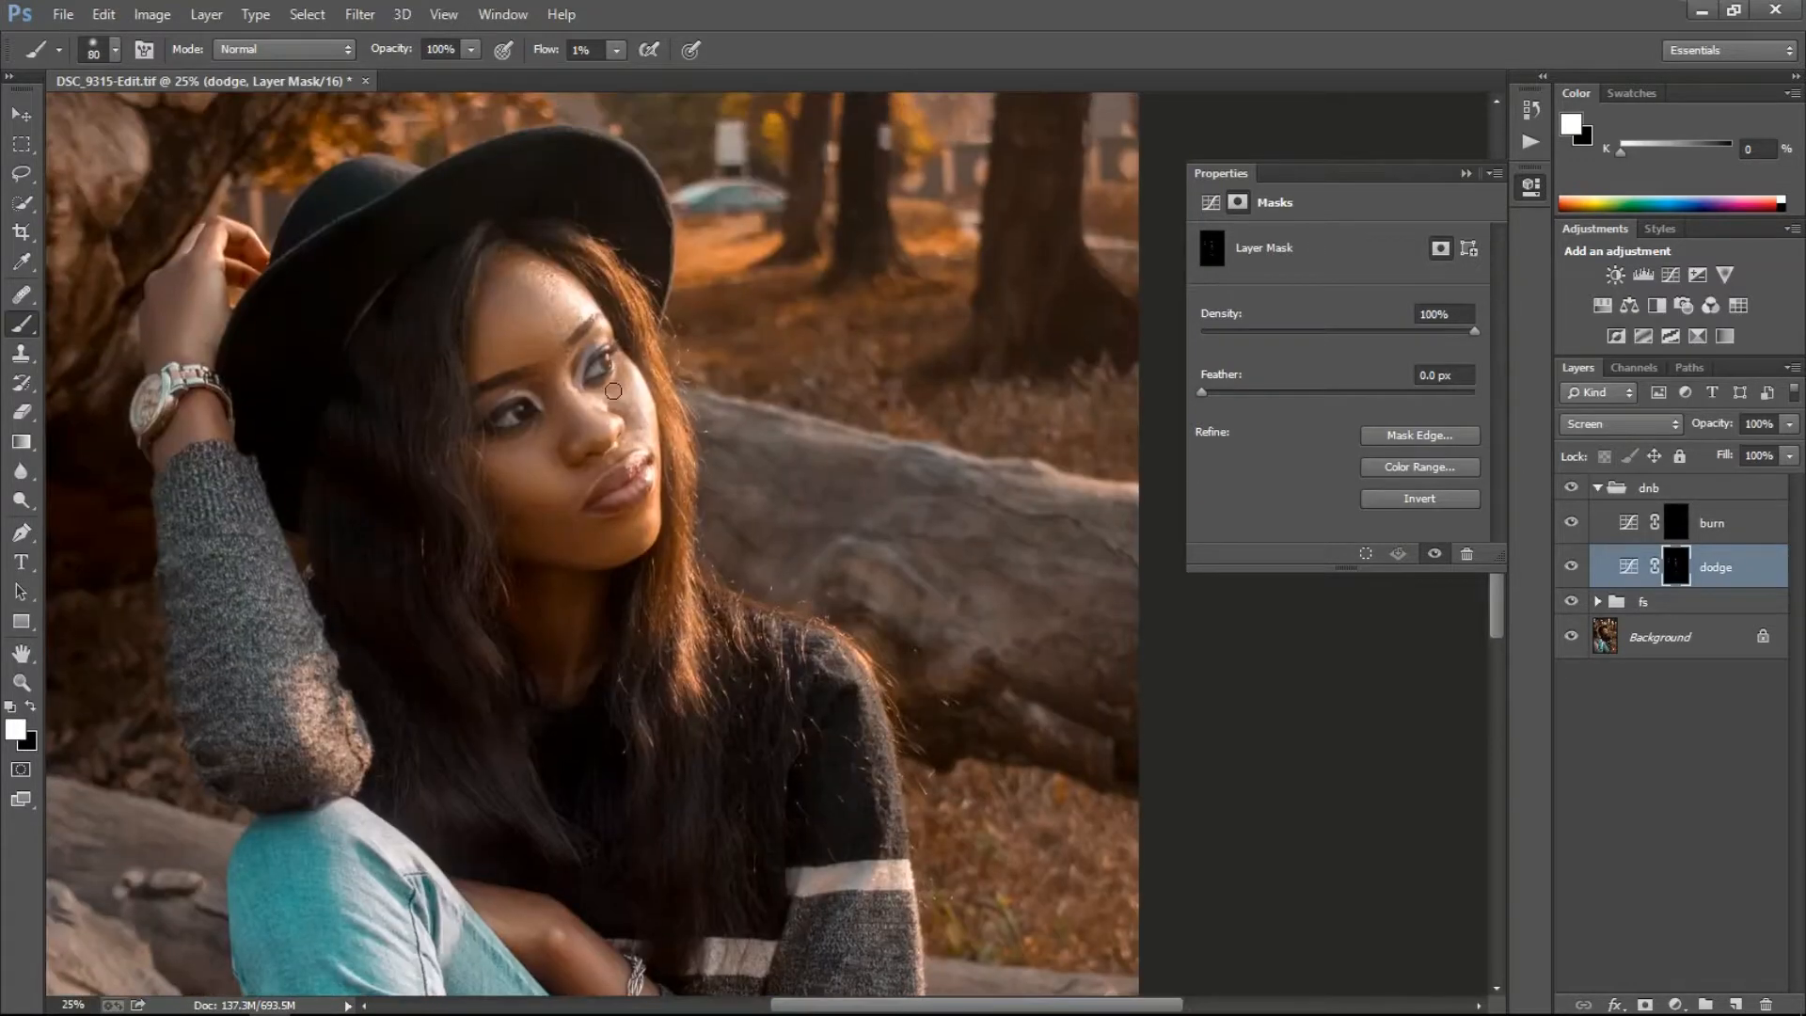
{"action": "key", "text": "bracketright"}
Make the burn mask active and darken shadow areas of the portrait with an enlarged 1% flow brush.
{"action": "key", "text": "alt+bracketright"}
{"action": "key", "text": "ctrl+0"}
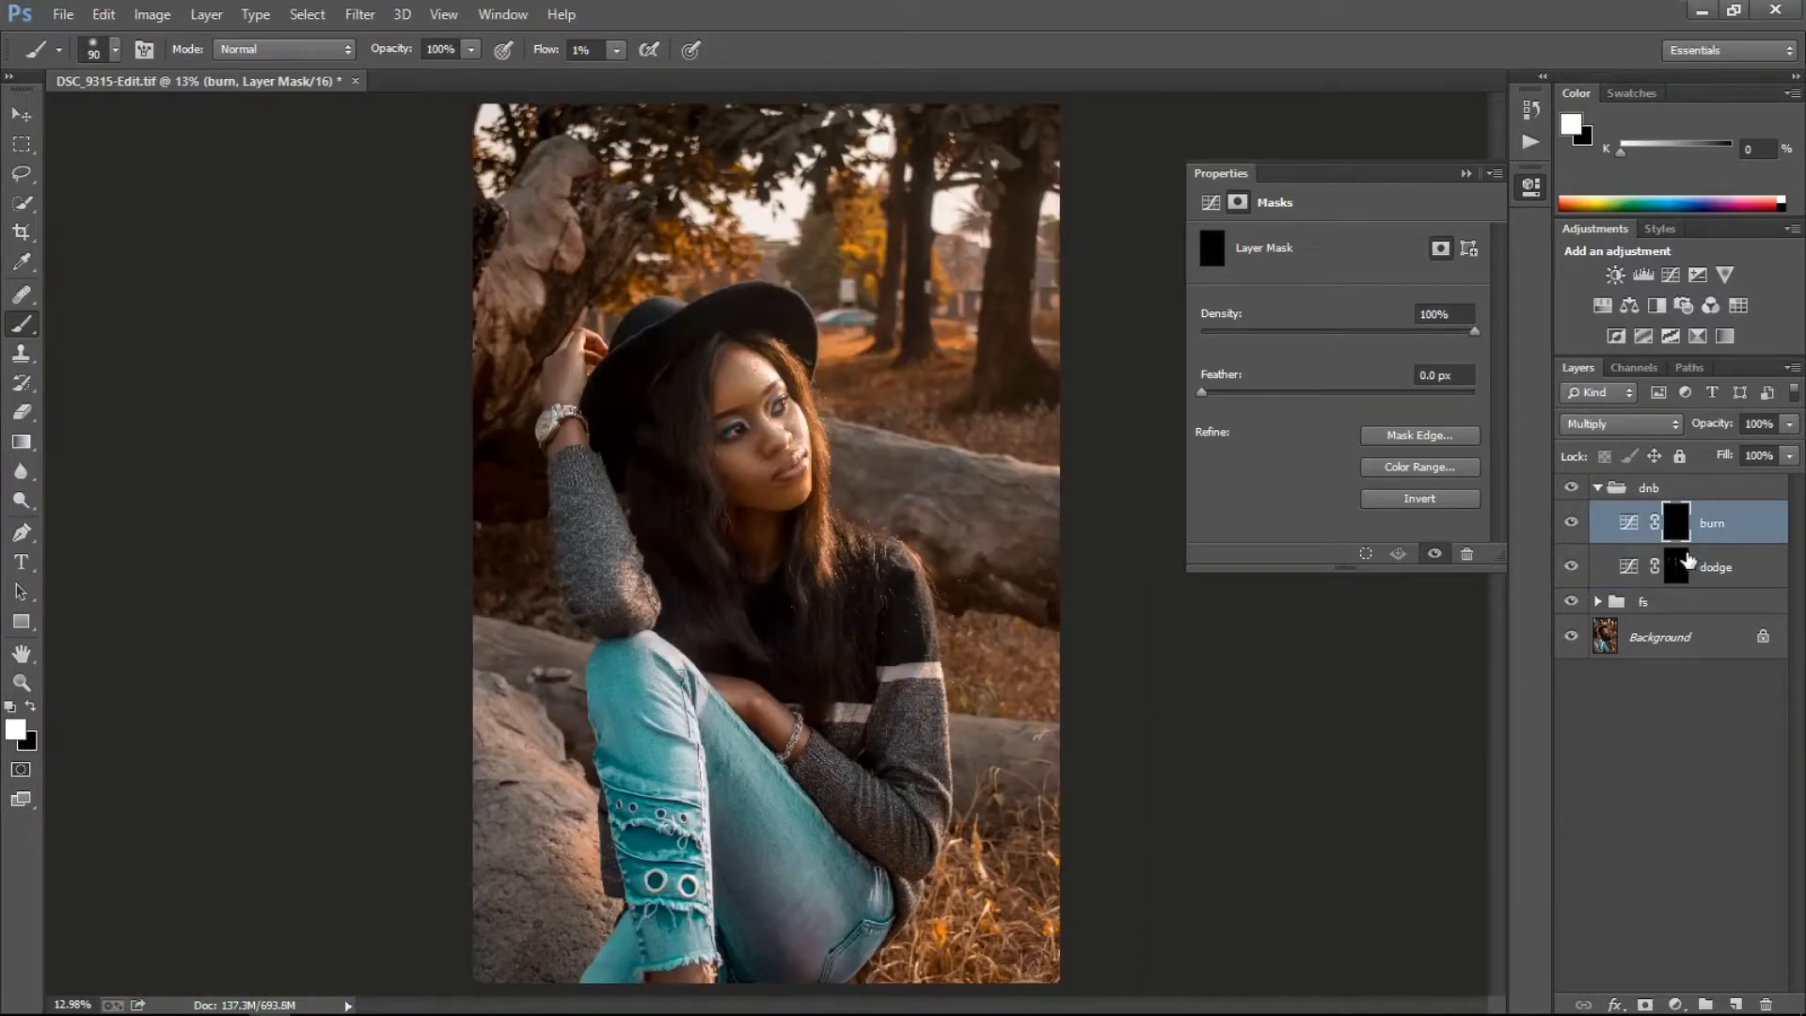
{"action": "key", "text": "alt+bracketleft"}
{"action": "key", "text": "alt+bracketright"}
{"action": "key", "text": "bracketright"}
{"action": "key", "text": "bracketright"}
{"action": "key", "text": "bracketright"}
{"action": "mouse_move", "coordinate": [696, 361]}
{"action": "left_mouse_down"}
{"action": "mouse_move", "coordinate": [674, 607]}
{"action": "mouse_move", "coordinate": [879, 862]}
{"action": "left_mouse_up"}
Add more burn strokes to the subject's shadow areas, adjusting the brush size to 175 px.
{"action": "key", "text": "bracketright"}
{"action": "key", "text": "bracketright"}
{"action": "key", "text": "bracketright"}
{"action": "key", "text": "bracketright"}
{"action": "key", "text": "bracketright"}
{"action": "key", "text": "bracketleft"}
{"action": "key", "text": "bracketleft"}
{"action": "key", "text": "bracketleft"}
{"action": "key", "text": "bracketleft"}
{"action": "left_click_drag", "start_coordinate": [878, 610], "coordinate": [847, 617]}
Compare the portrait with and without the dnb group, review the burn and dodge masks, and collapse the group.
{"action": "left_click", "coordinate": [1572, 487]}
{"action": "left_click", "coordinate": [1568, 490]}
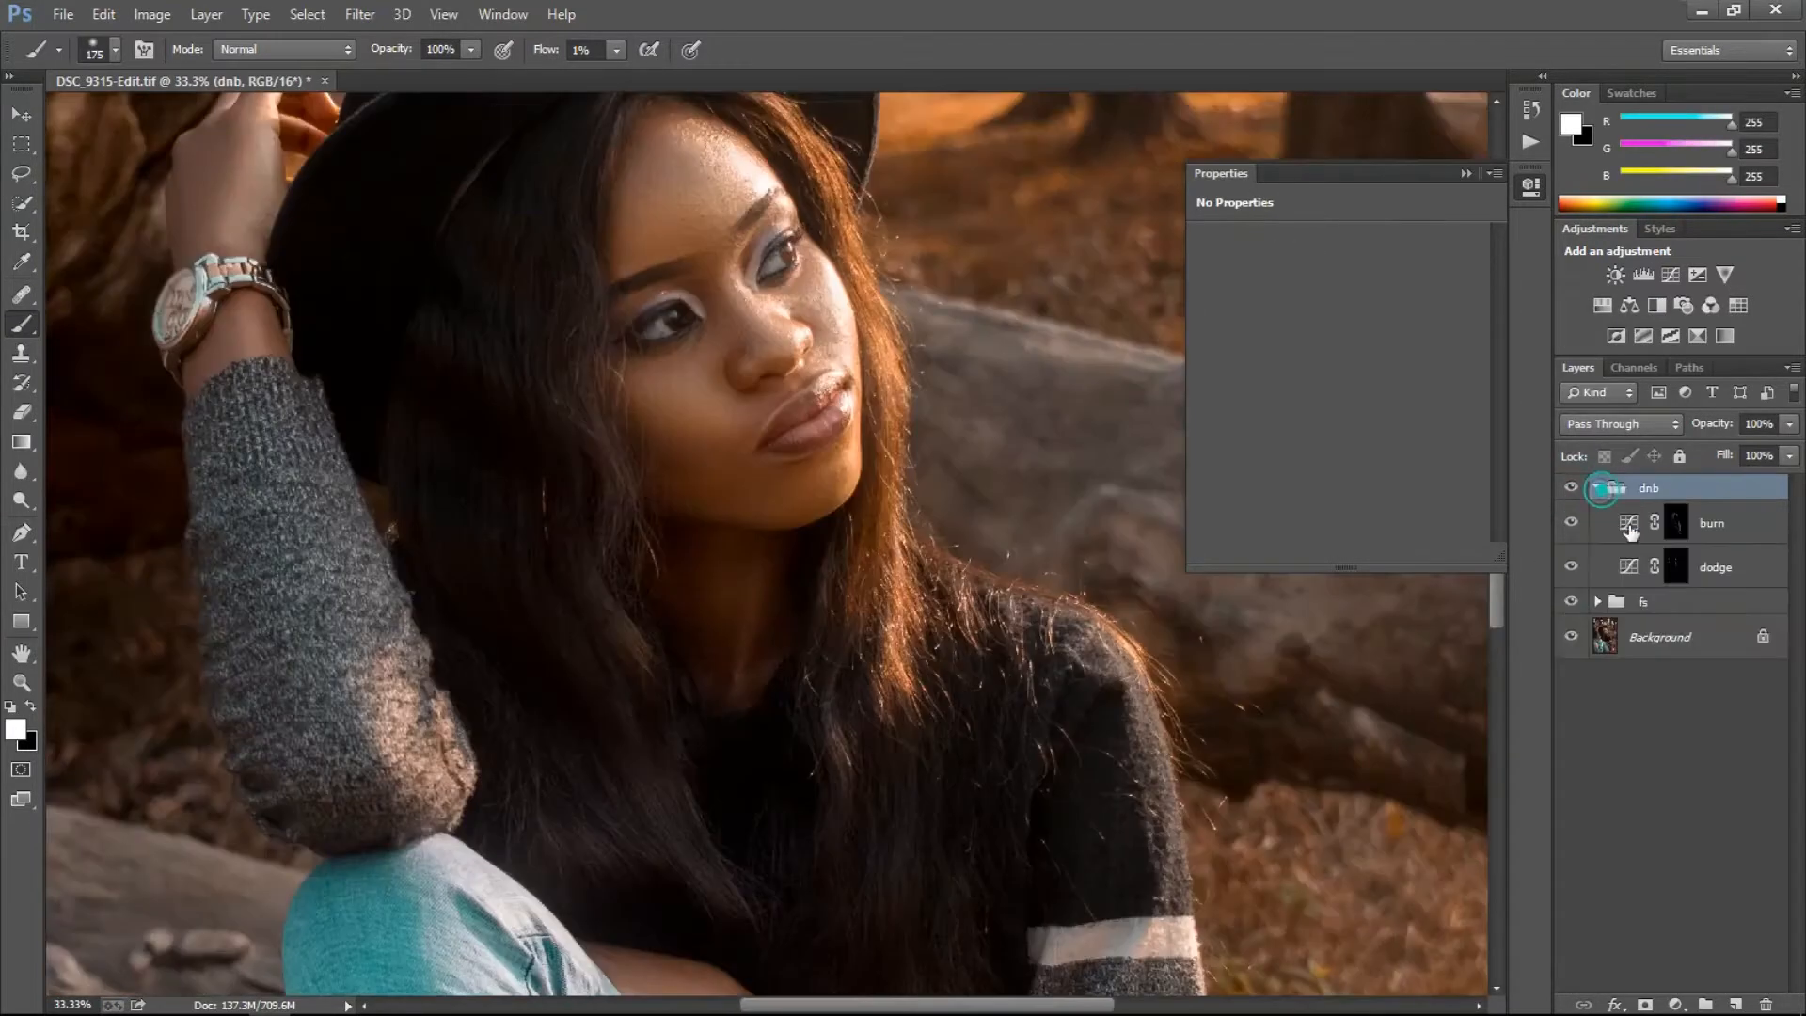
{"action": "left_click", "coordinate": [1675, 523]}
{"action": "key", "text": "alt+bracketleft"}
{"action": "key", "text": "ctrl+0"}
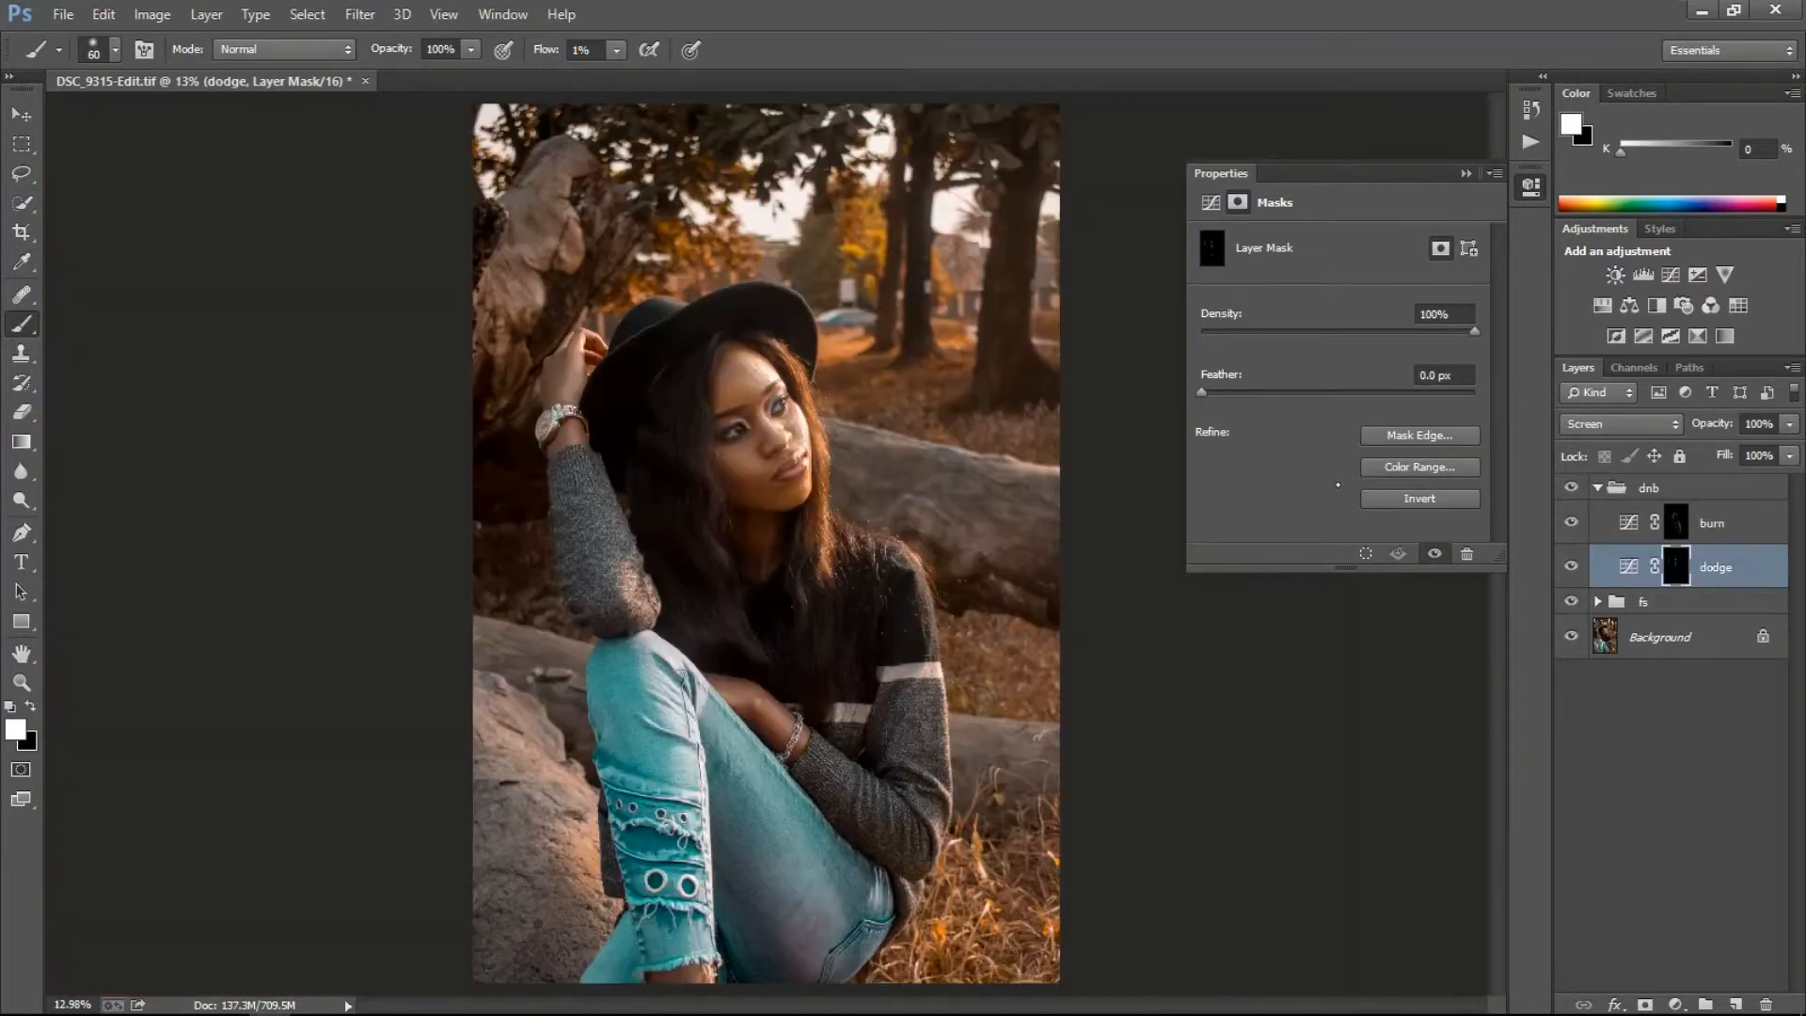
{"action": "left_click", "coordinate": [1599, 489]}
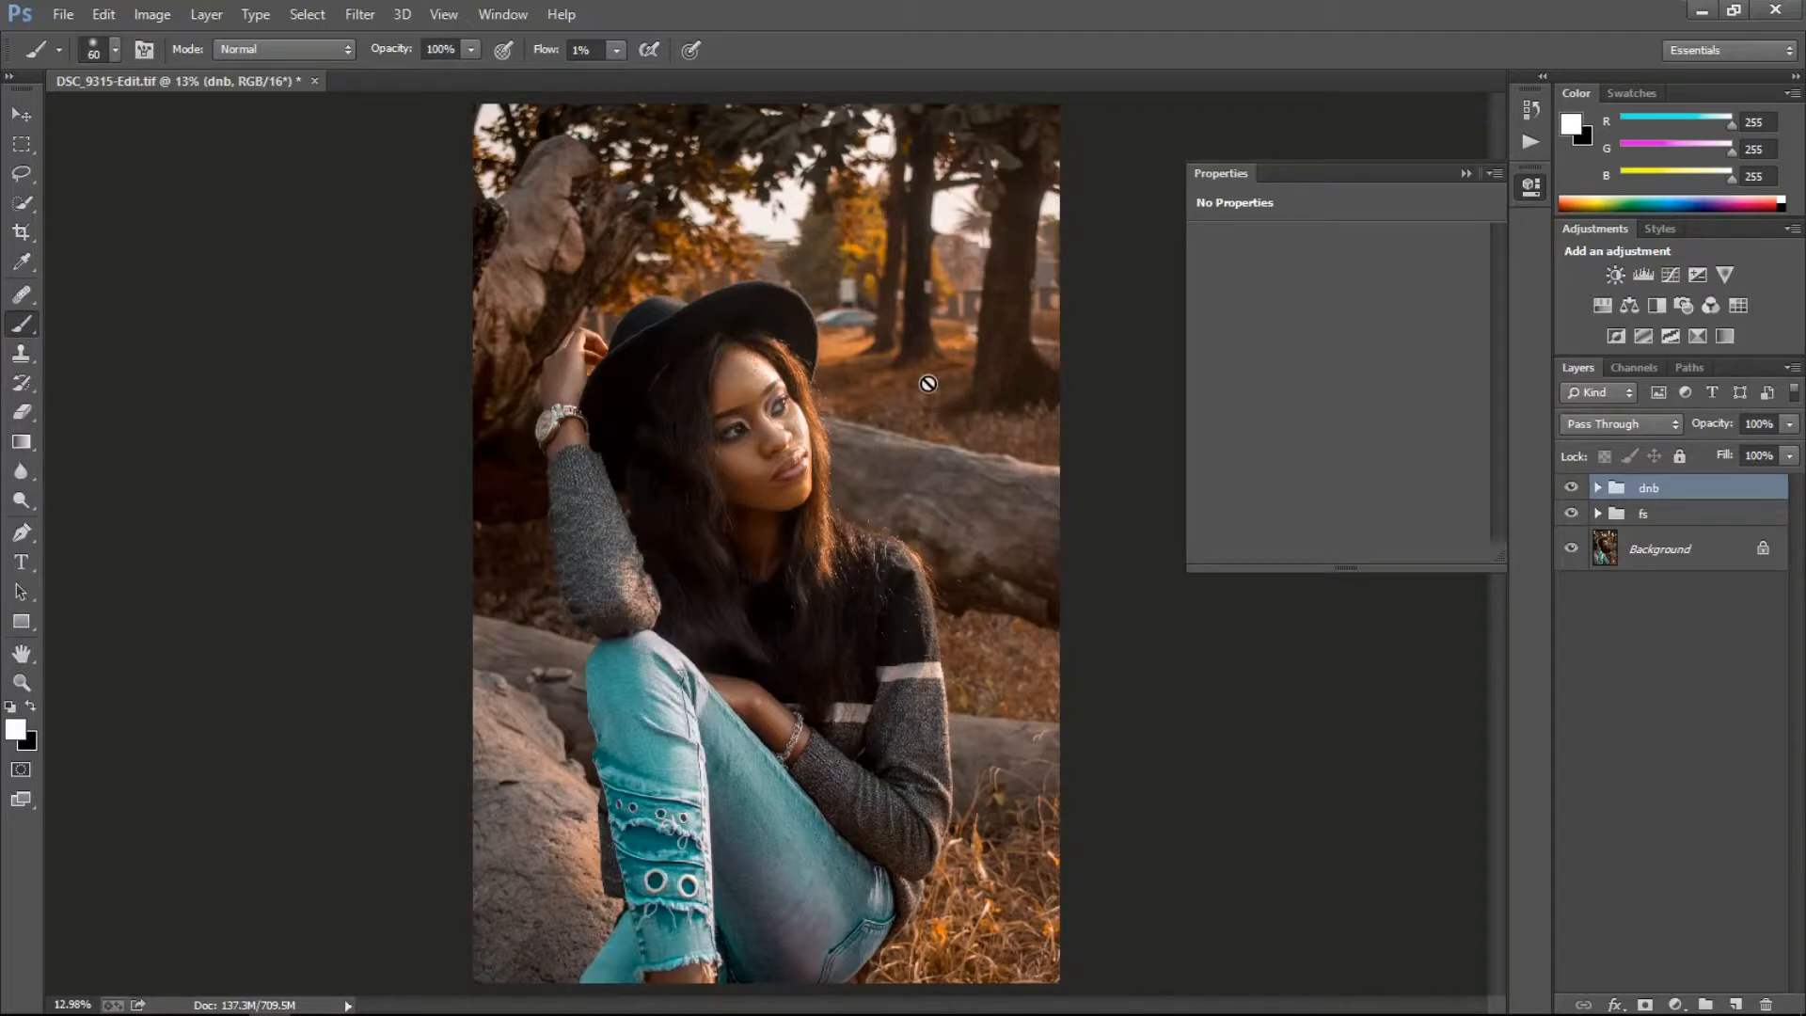
{"action": "left_click", "coordinate": [1734, 1005]}
{"action": "left_click", "coordinate": [33, 329]}
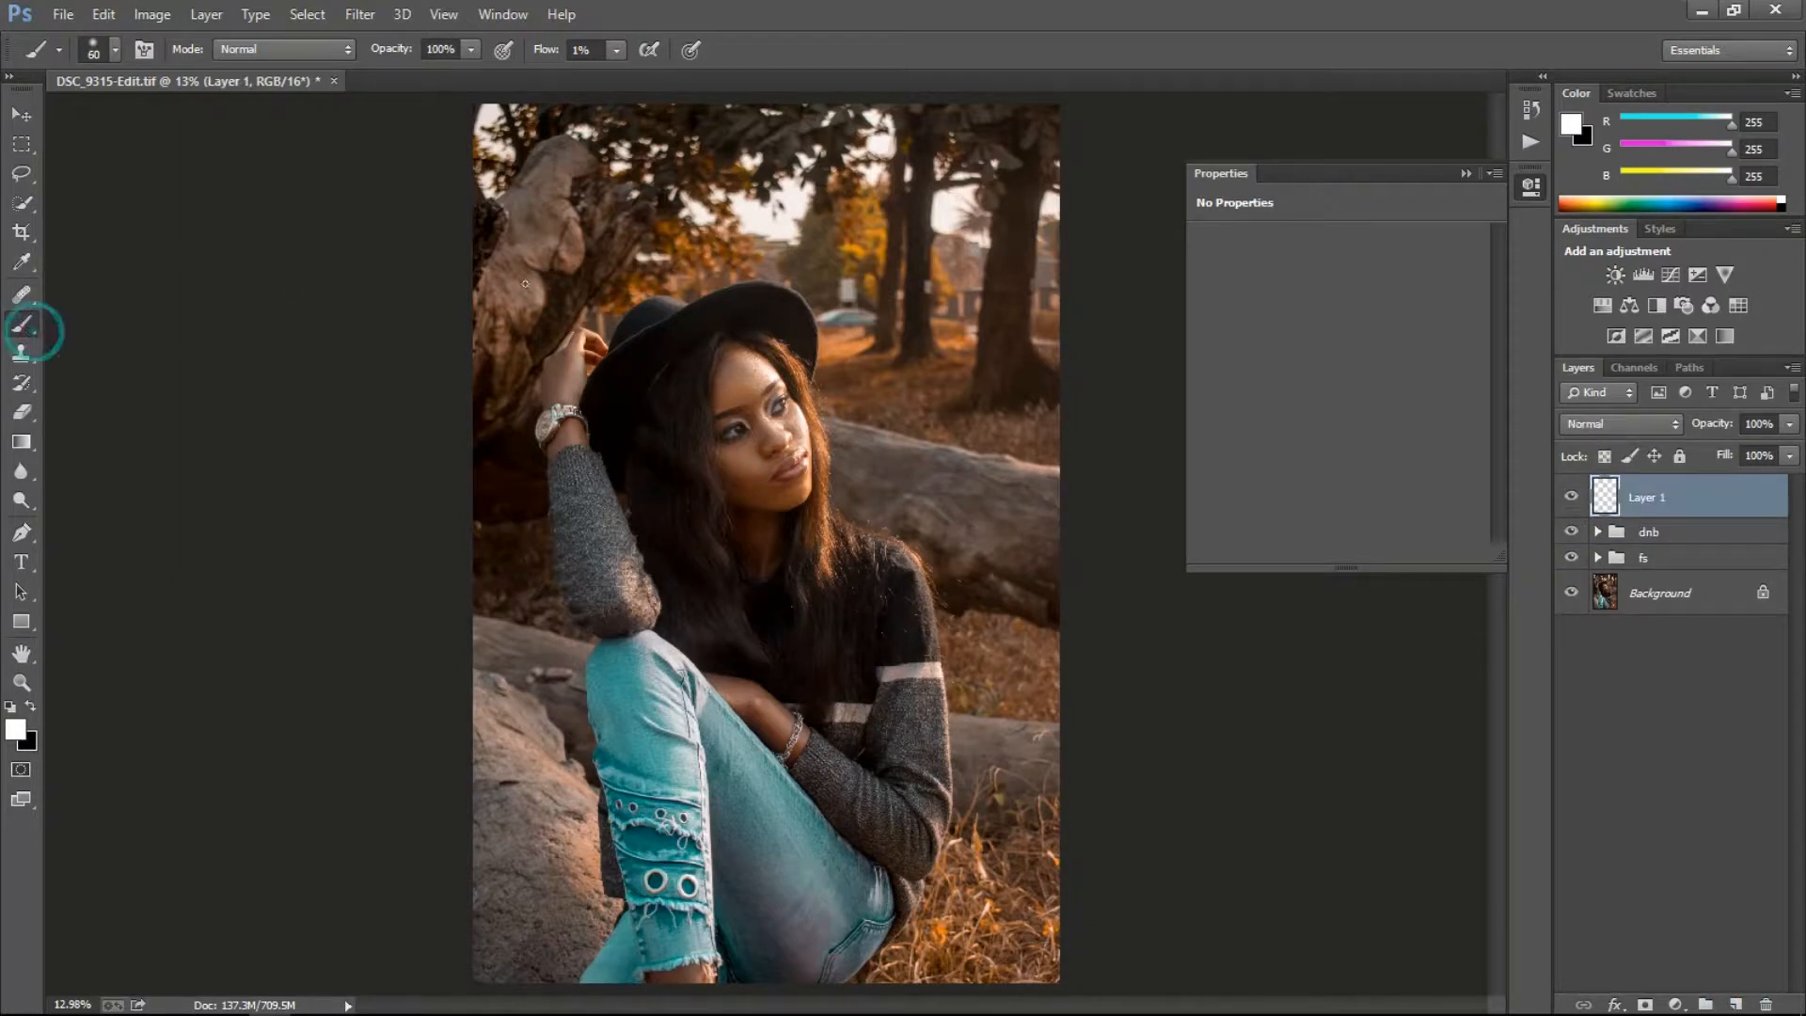
{"action": "left_click", "coordinate": [550, 186]}
{"action": "left_click", "coordinate": [617, 51]}
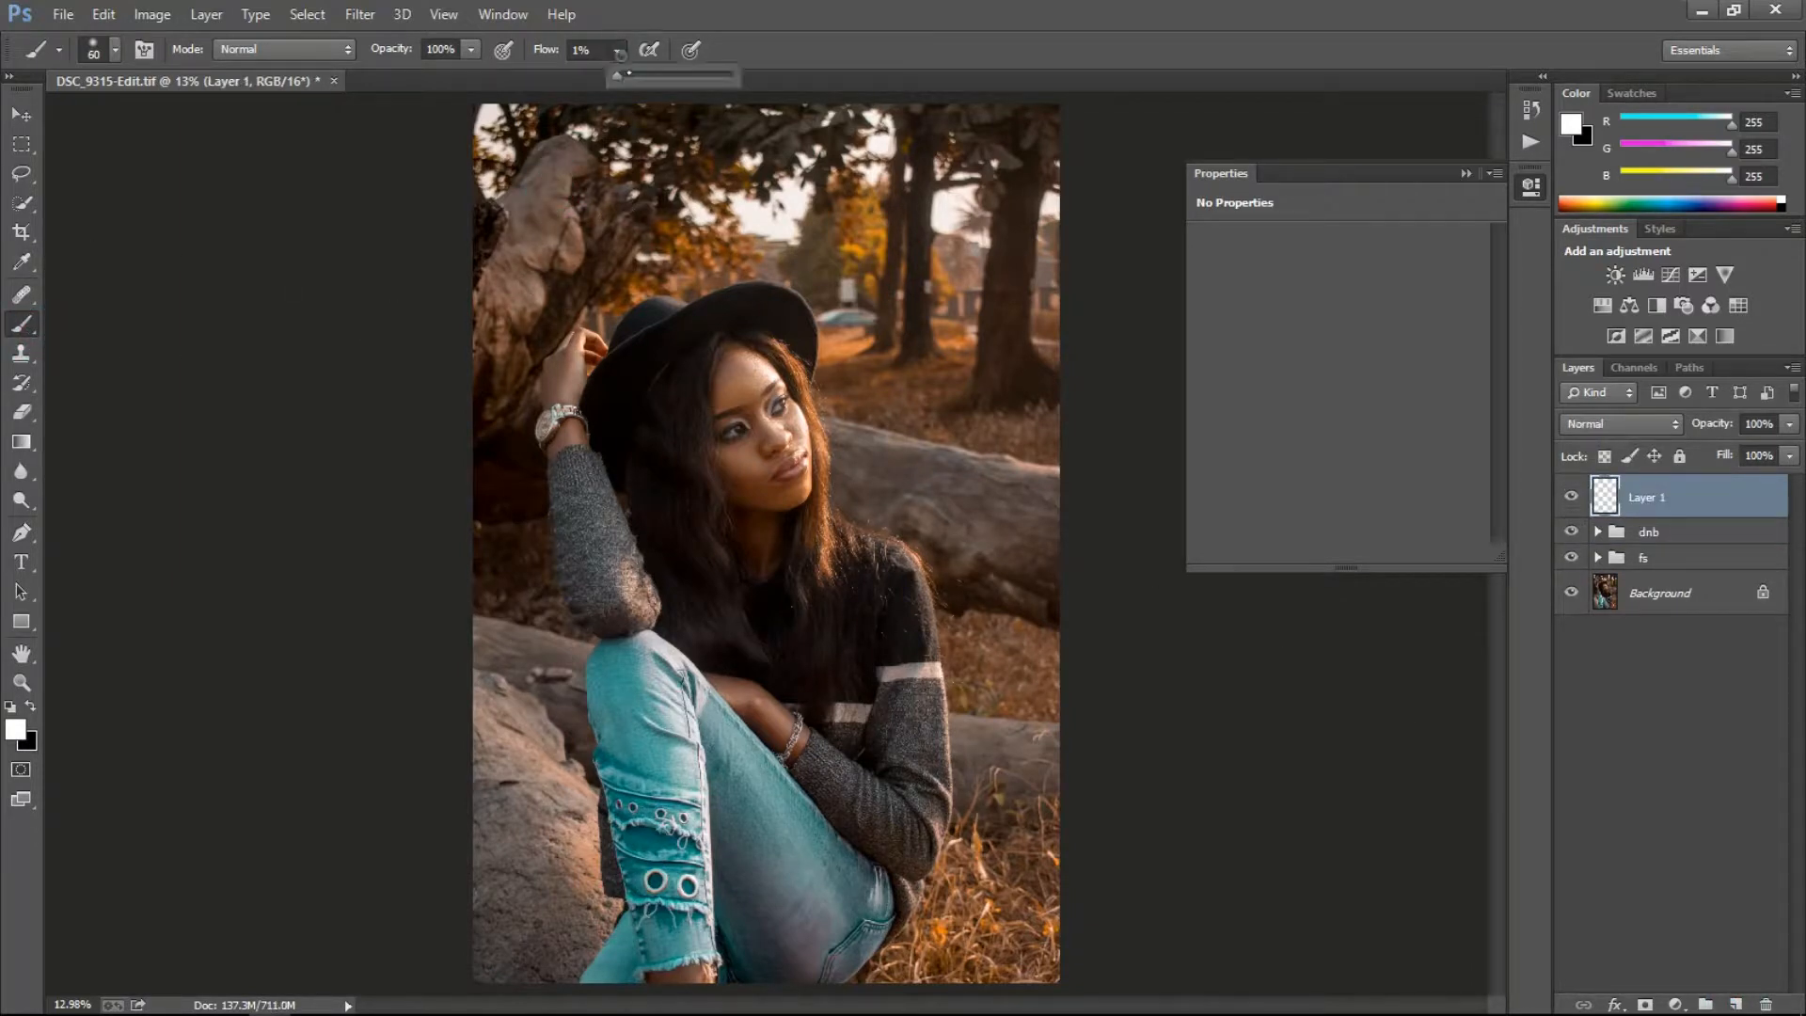
{"action": "left_click_drag", "start_coordinate": [618, 73], "coordinate": [798, 60]}
{"action": "left_click_drag", "start_coordinate": [503, 254], "coordinate": [574, 247]}
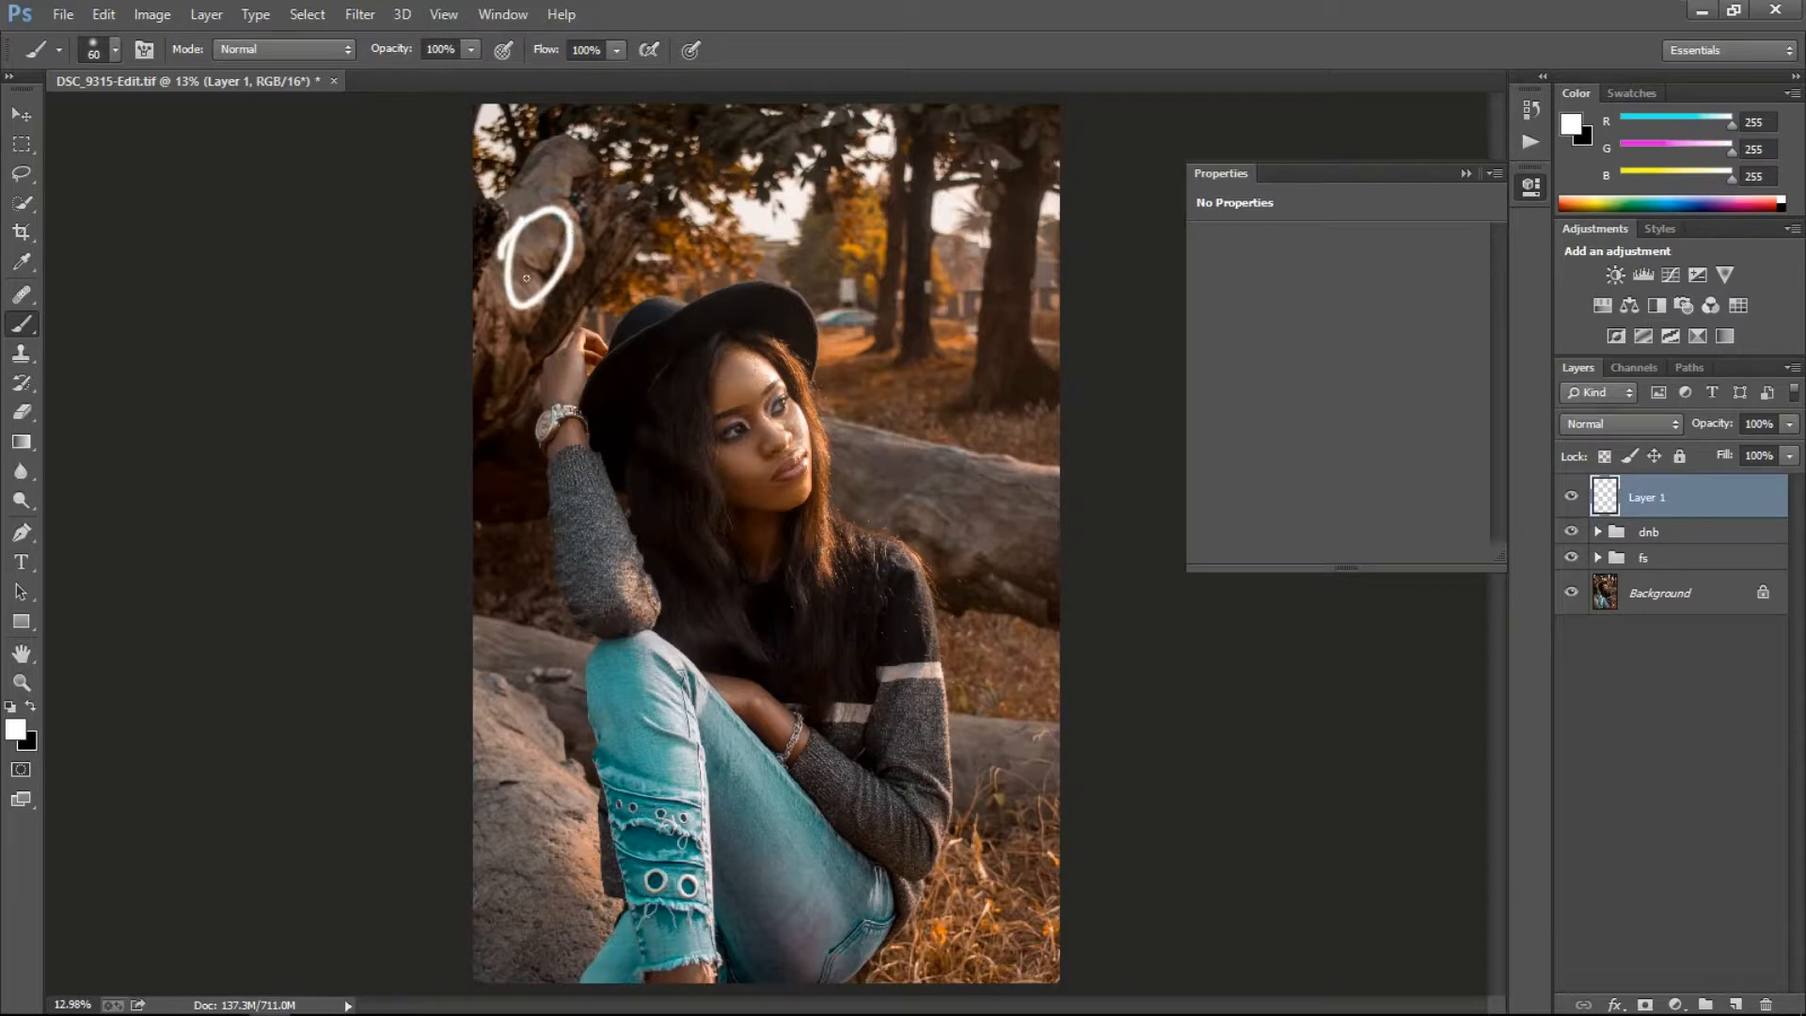
{"action": "mouse_move", "coordinate": [490, 312]}
{"action": "left_mouse_down"}
{"action": "mouse_move", "coordinate": [594, 267]}
{"action": "mouse_move", "coordinate": [527, 218]}
{"action": "mouse_move", "coordinate": [475, 294]}
{"action": "left_mouse_up"}
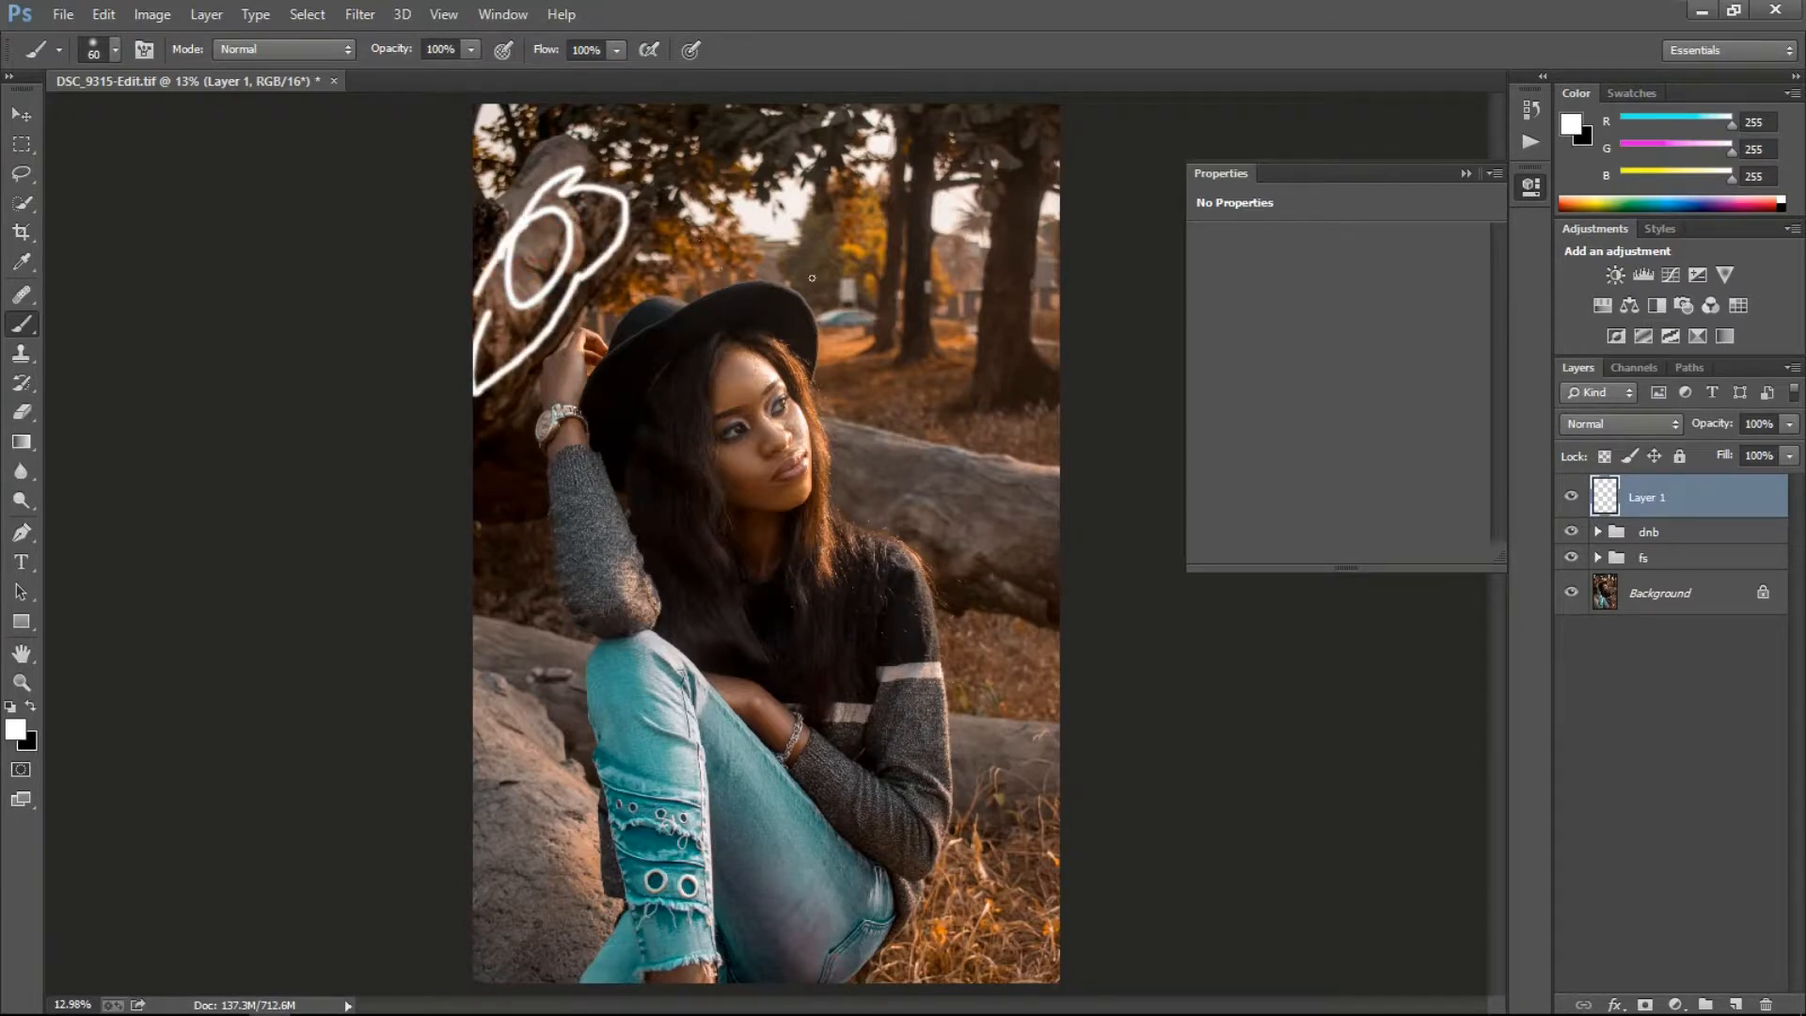
{"action": "mouse_move", "coordinate": [859, 300]}
{"action": "left_mouse_down"}
{"action": "mouse_move", "coordinate": [839, 340]}
{"action": "mouse_move", "coordinate": [871, 345]}
{"action": "left_mouse_up"}
{"action": "mouse_move", "coordinate": [837, 302]}
{"action": "left_mouse_down"}
{"action": "mouse_move", "coordinate": [827, 335]}
{"action": "mouse_move", "coordinate": [872, 303]}
{"action": "mouse_move", "coordinate": [847, 314]}
{"action": "mouse_move", "coordinate": [879, 263]}
{"action": "mouse_move", "coordinate": [834, 237]}
{"action": "mouse_move", "coordinate": [827, 254]}
{"action": "left_mouse_up"}
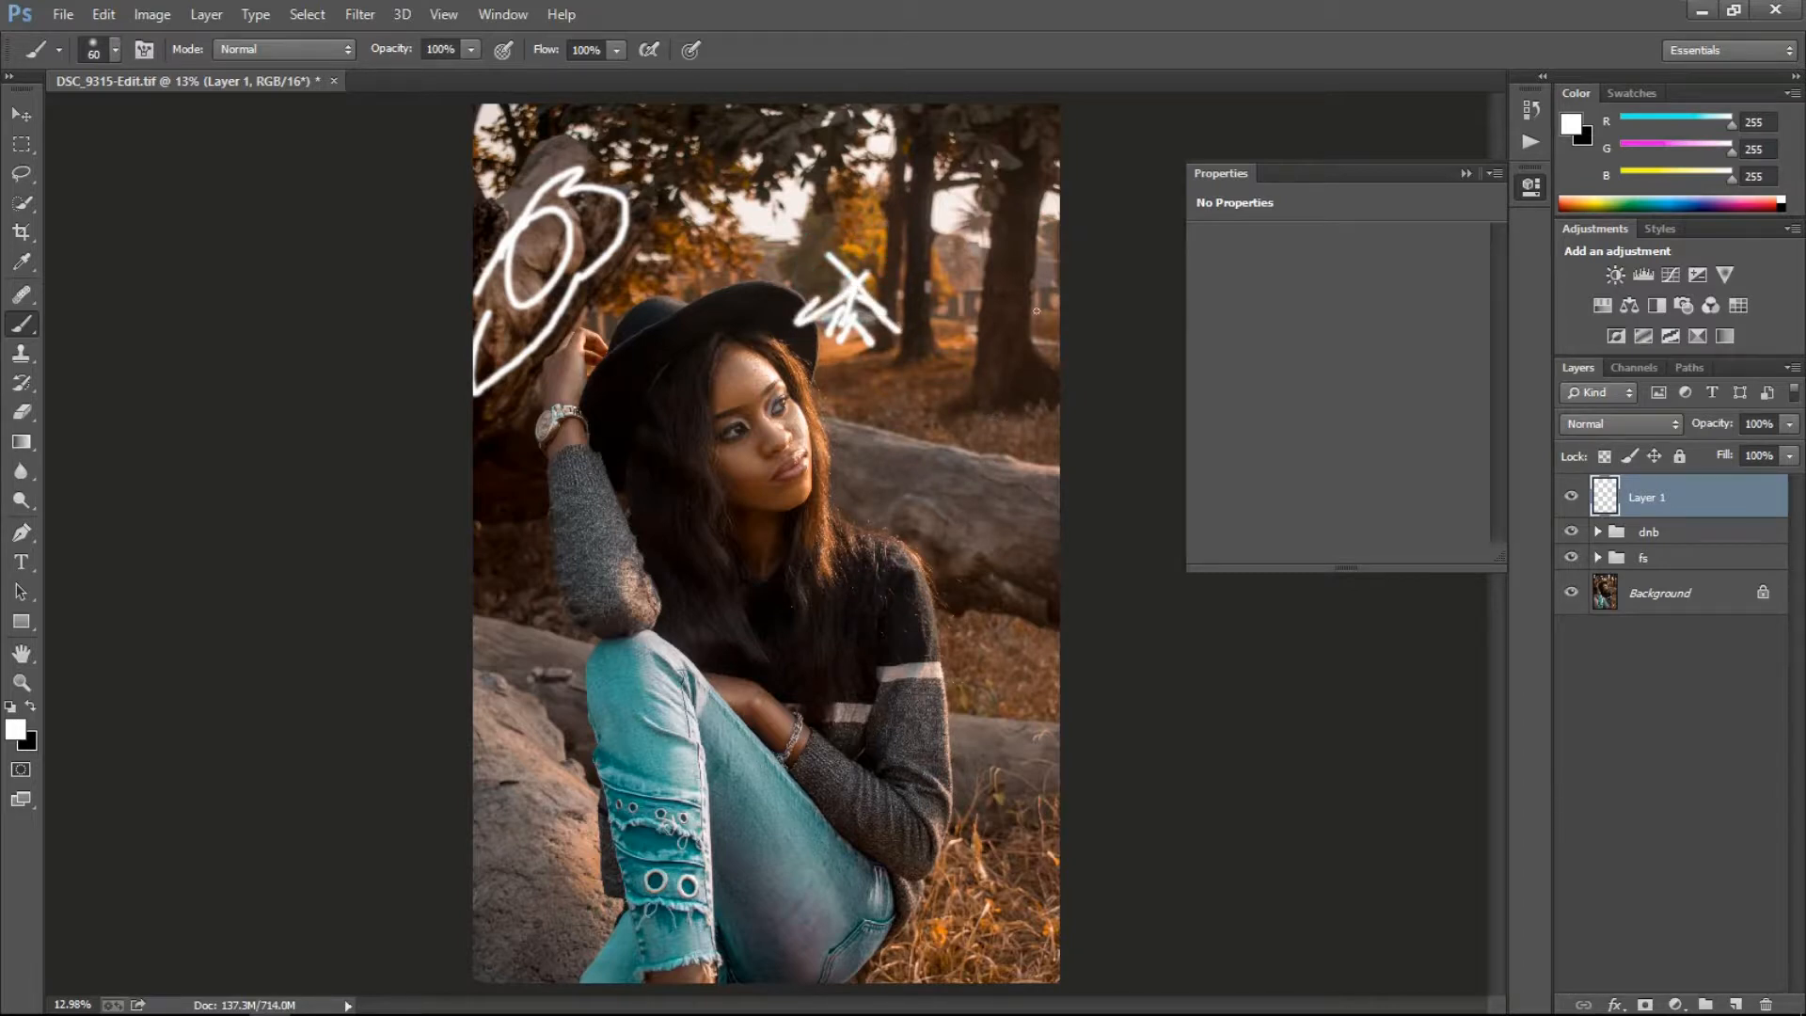
{"action": "mouse_move", "coordinate": [961, 299]}
{"action": "left_mouse_down"}
{"action": "mouse_move", "coordinate": [984, 239]}
{"action": "mouse_move", "coordinate": [996, 353]}
{"action": "left_mouse_up"}
{"action": "left_click_drag", "start_coordinate": [933, 241], "coordinate": [851, 301]}
{"action": "left_click_drag", "start_coordinate": [852, 301], "coordinate": [887, 246]}
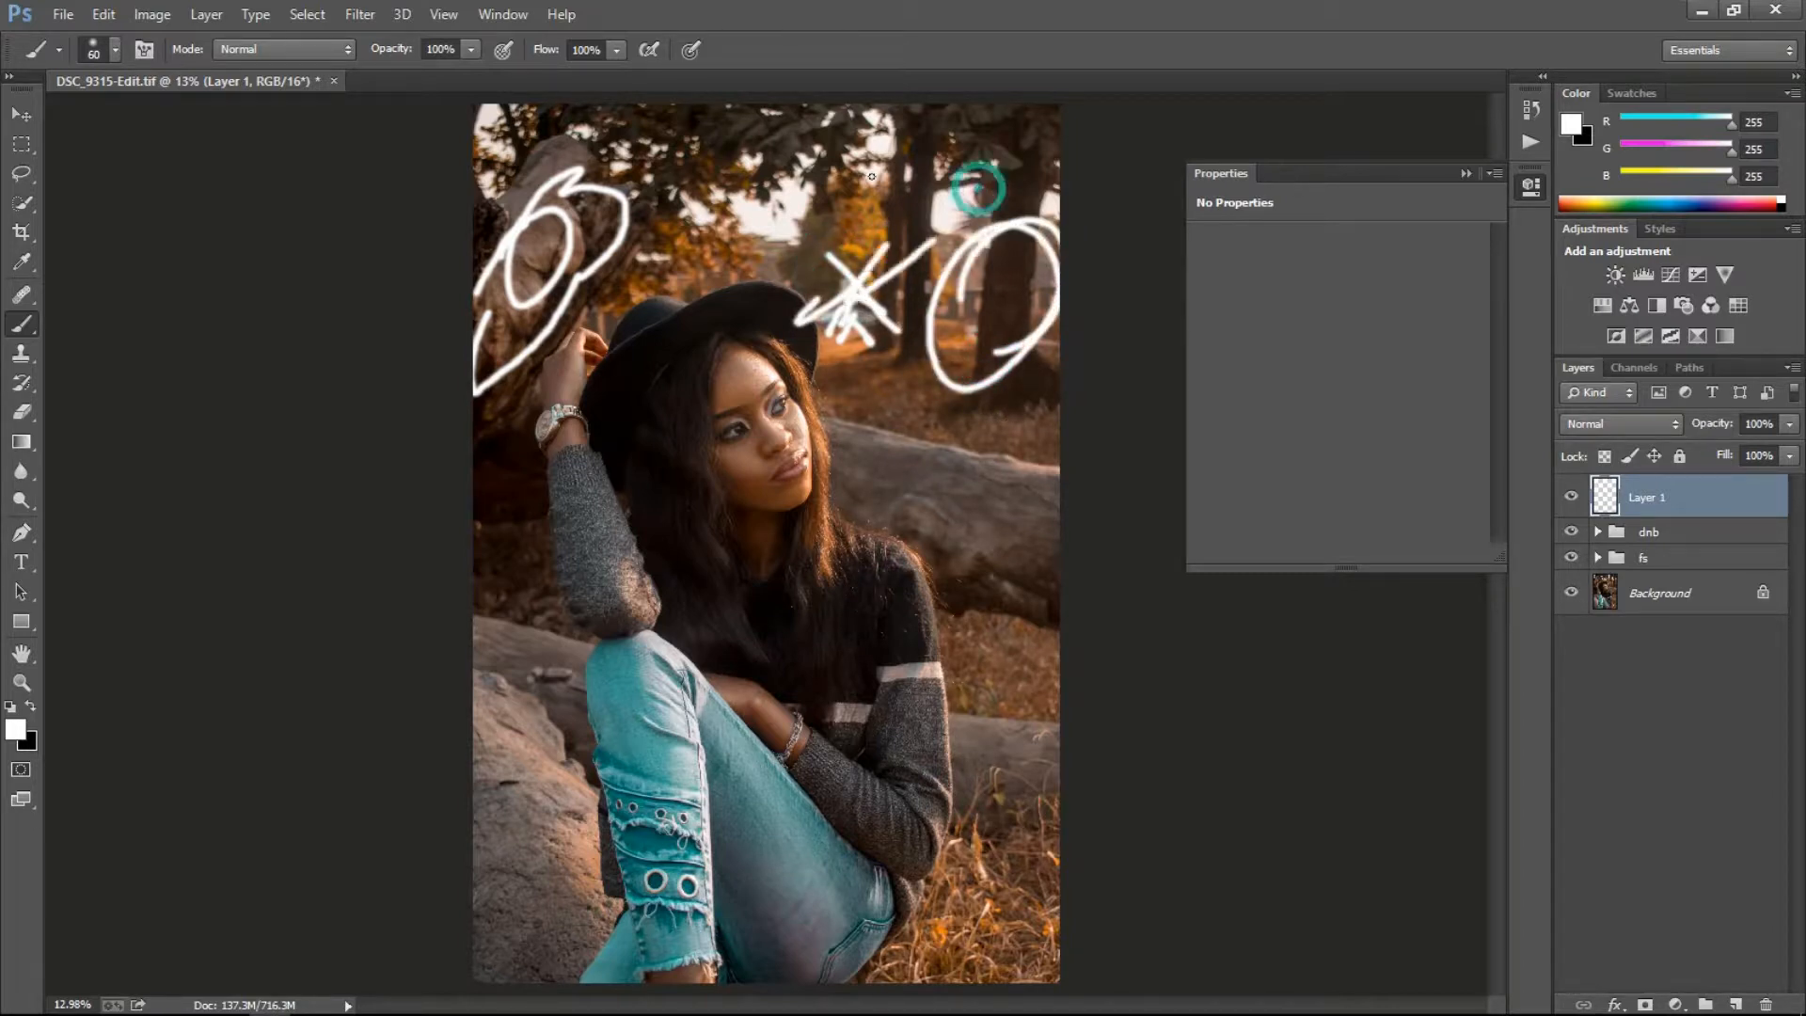
{"action": "left_click_drag", "start_coordinate": [1024, 301], "coordinate": [921, 194]}
{"action": "left_click_drag", "start_coordinate": [747, 179], "coordinate": [848, 120]}
{"action": "left_click_drag", "start_coordinate": [884, 205], "coordinate": [815, 152]}
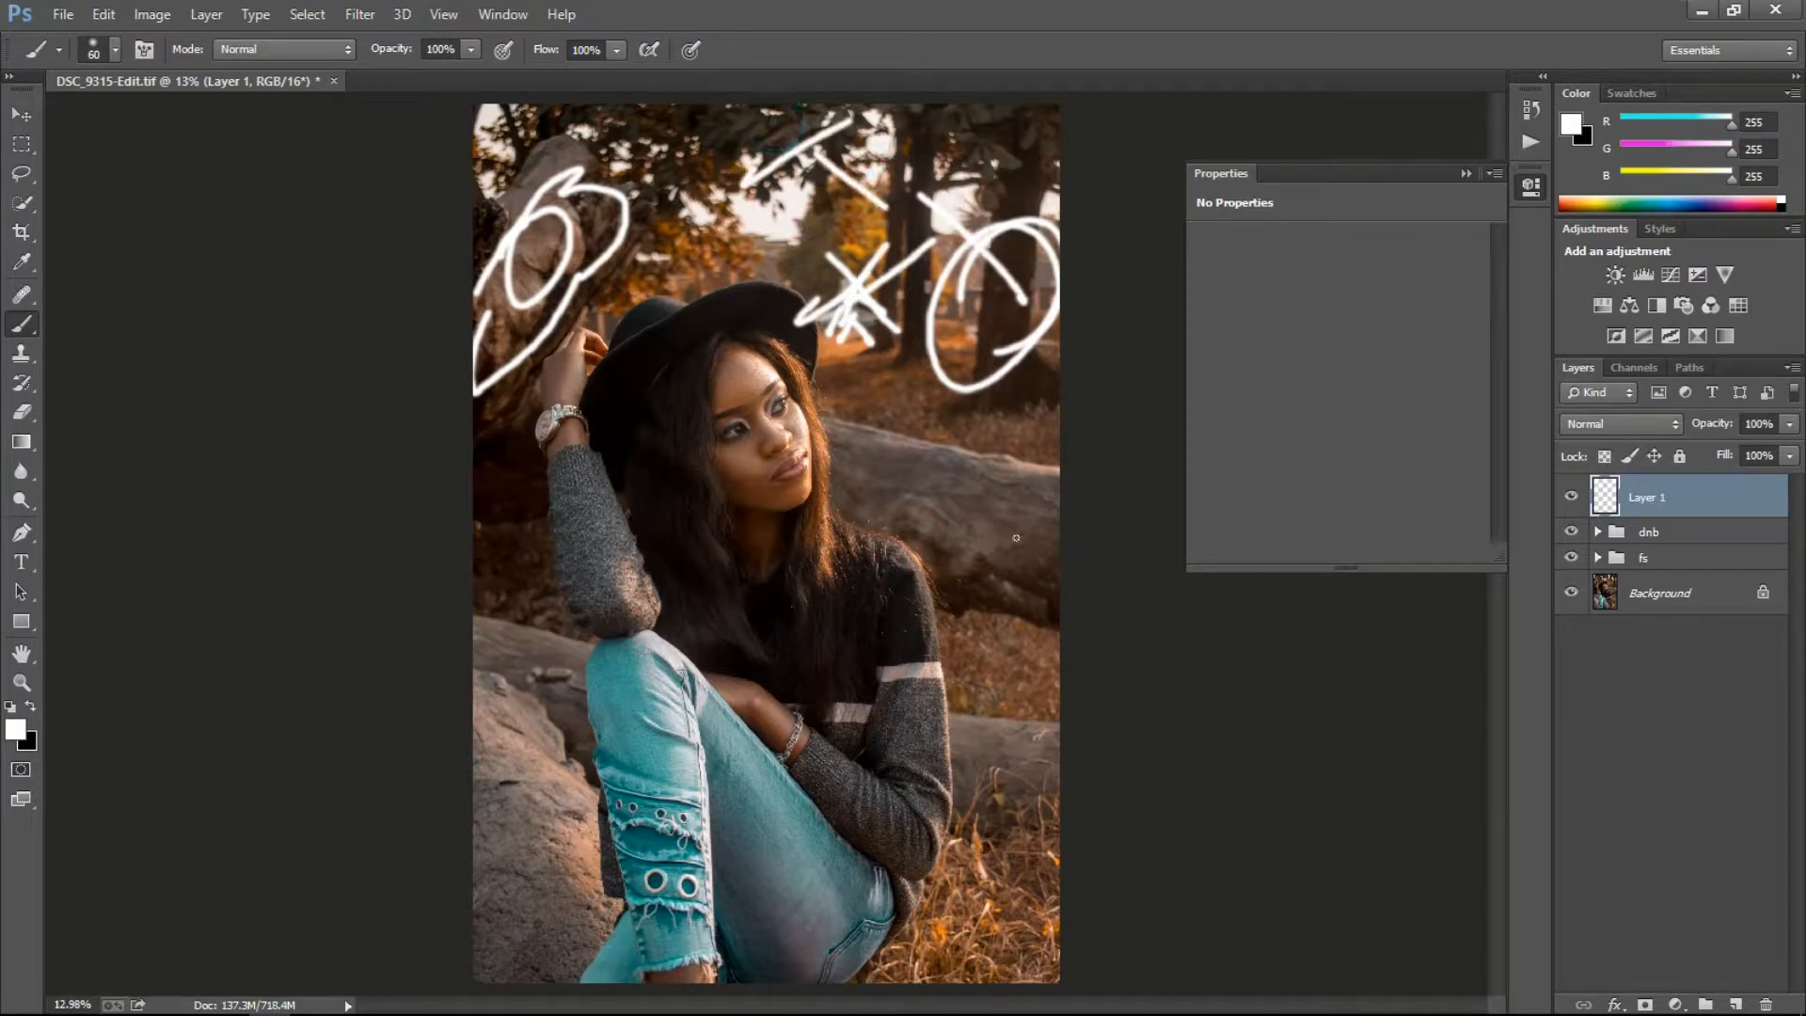
{"action": "left_click_drag", "start_coordinate": [973, 499], "coordinate": [1058, 565]}
{"action": "mouse_move", "coordinate": [960, 499]}
{"action": "left_mouse_down"}
{"action": "mouse_move", "coordinate": [983, 569]}
{"action": "mouse_move", "coordinate": [995, 536]}
{"action": "left_mouse_up"}
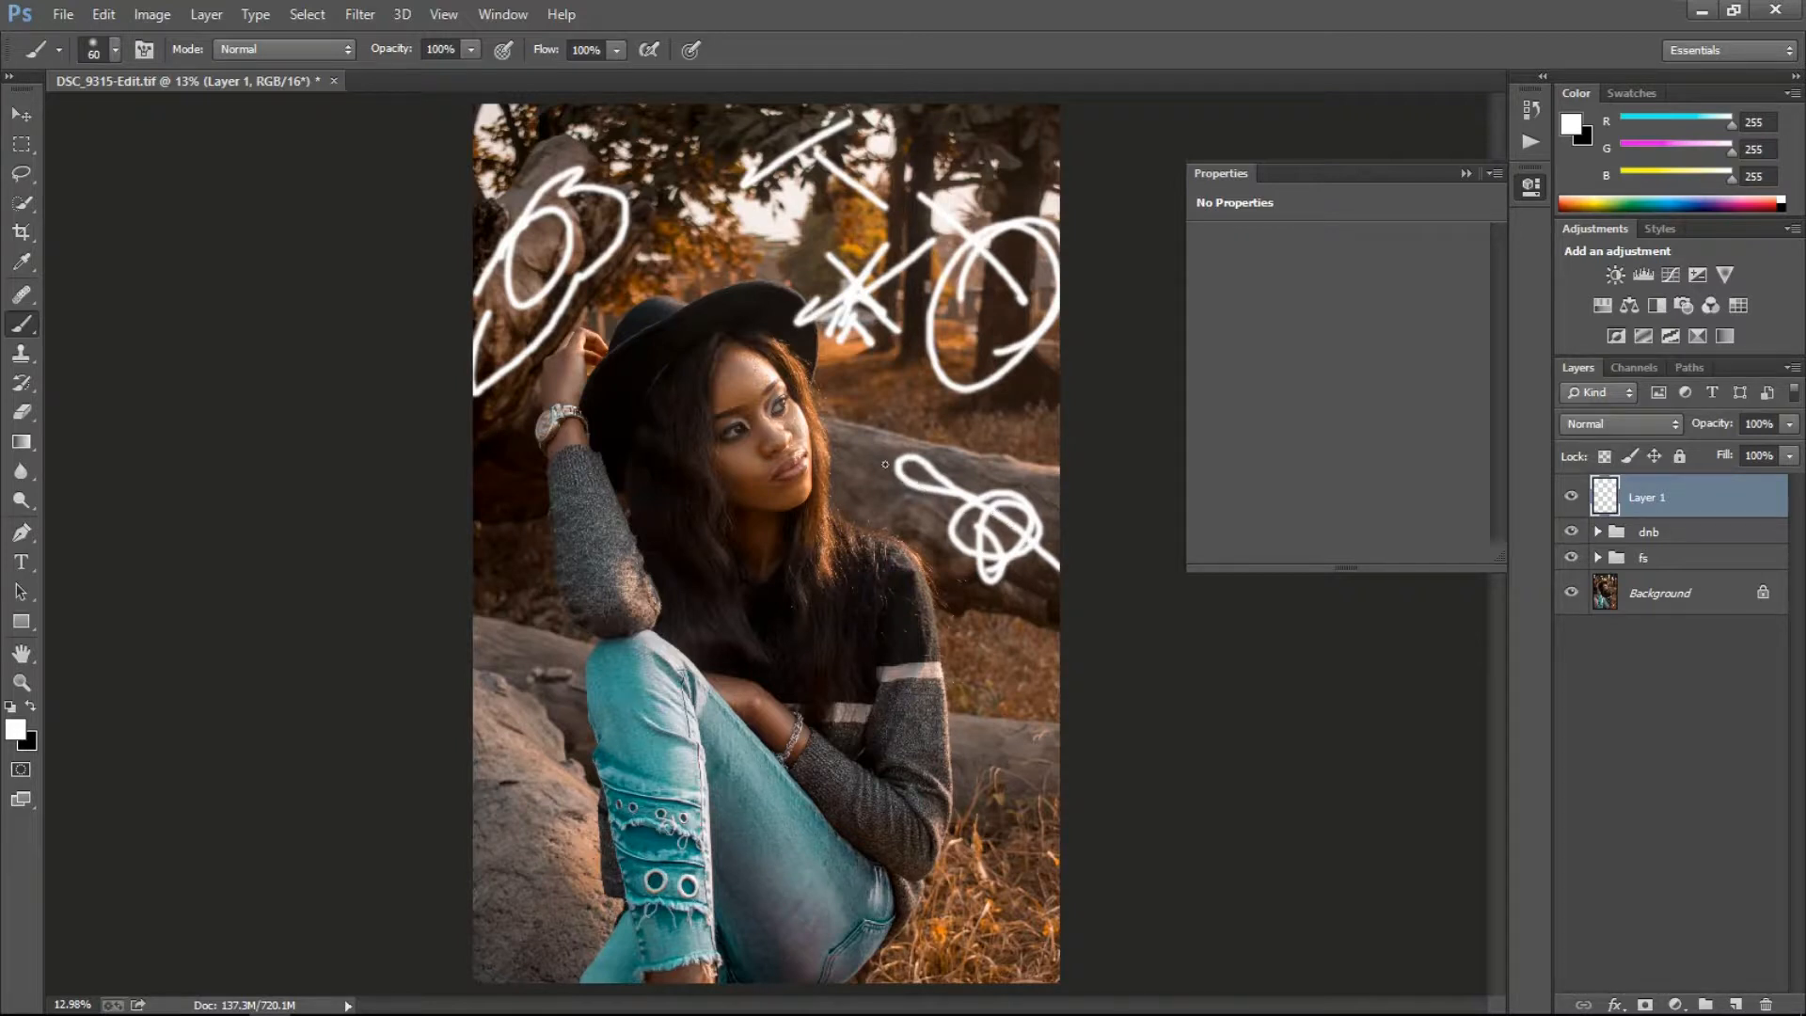
{"action": "mouse_move", "coordinate": [873, 450]}
{"action": "left_mouse_down"}
{"action": "mouse_move", "coordinate": [876, 369]}
{"action": "mouse_move", "coordinate": [898, 330]}
{"action": "left_mouse_up"}
{"action": "key", "text": "Delete"}
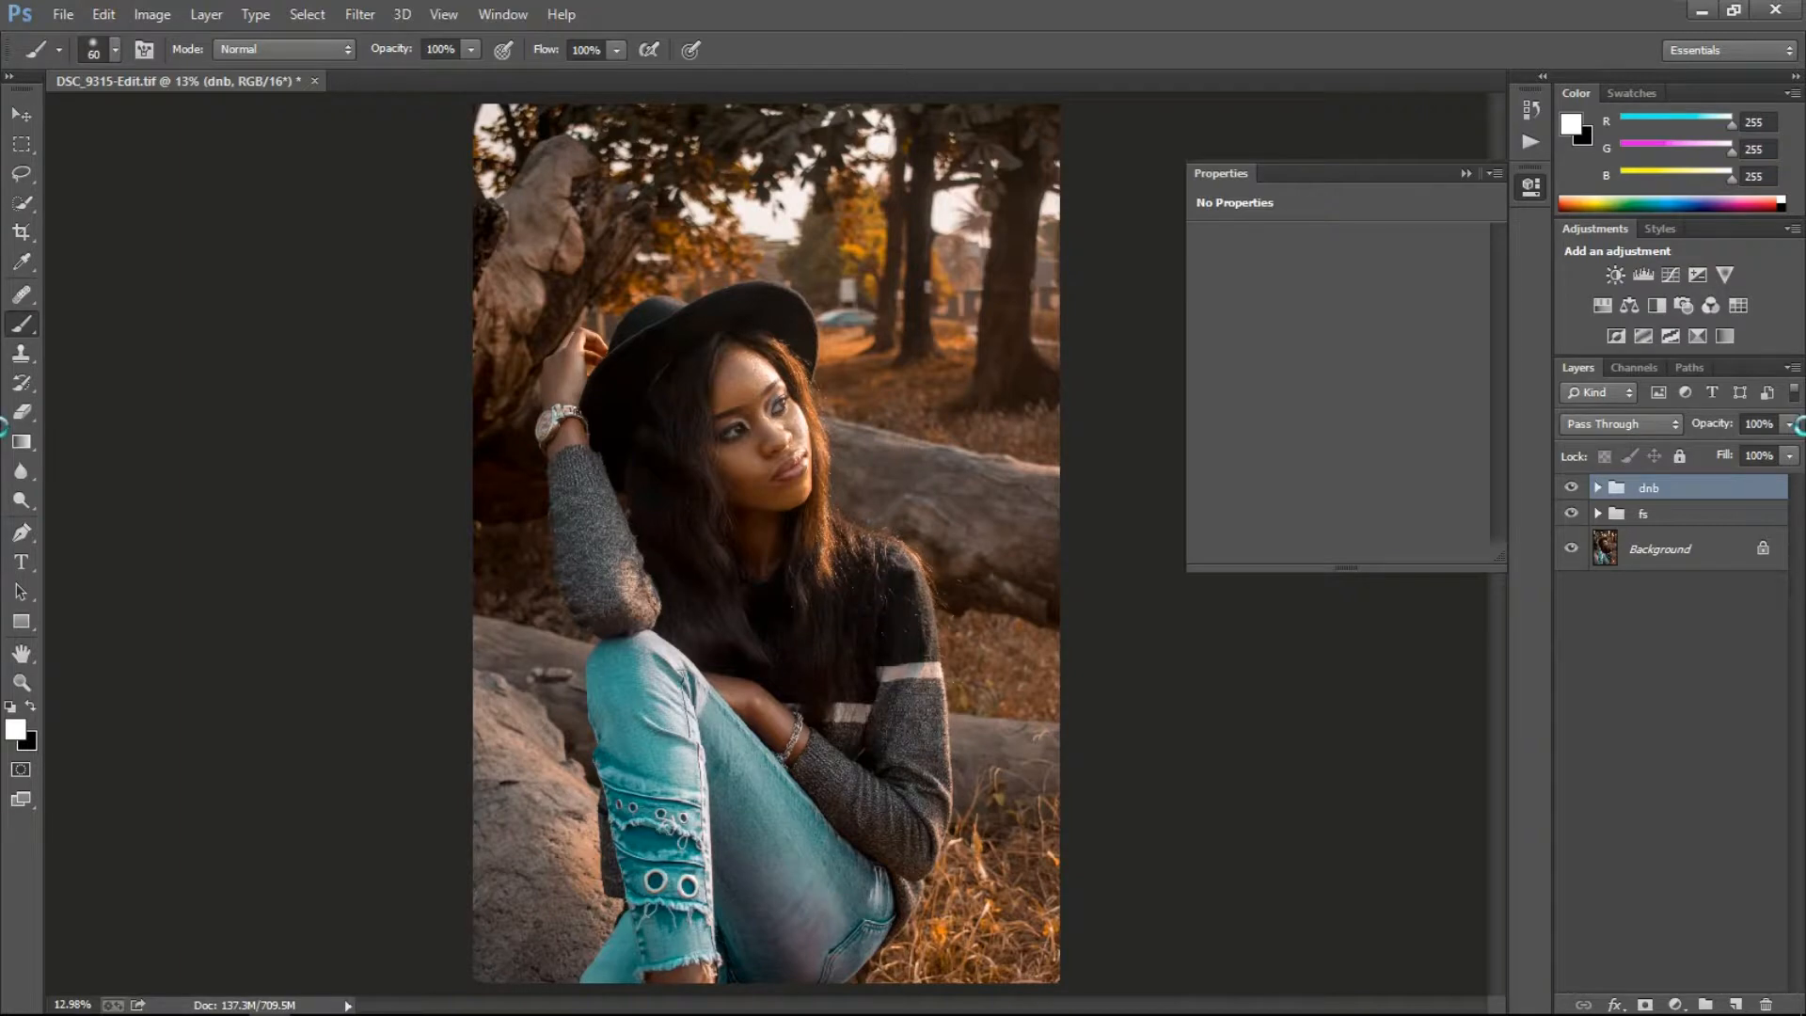
Stamp all visible layers into a new top layer and preview the image with that layer hidden and shown.
{"action": "key", "text": "ctrl+shift+alt+e"}
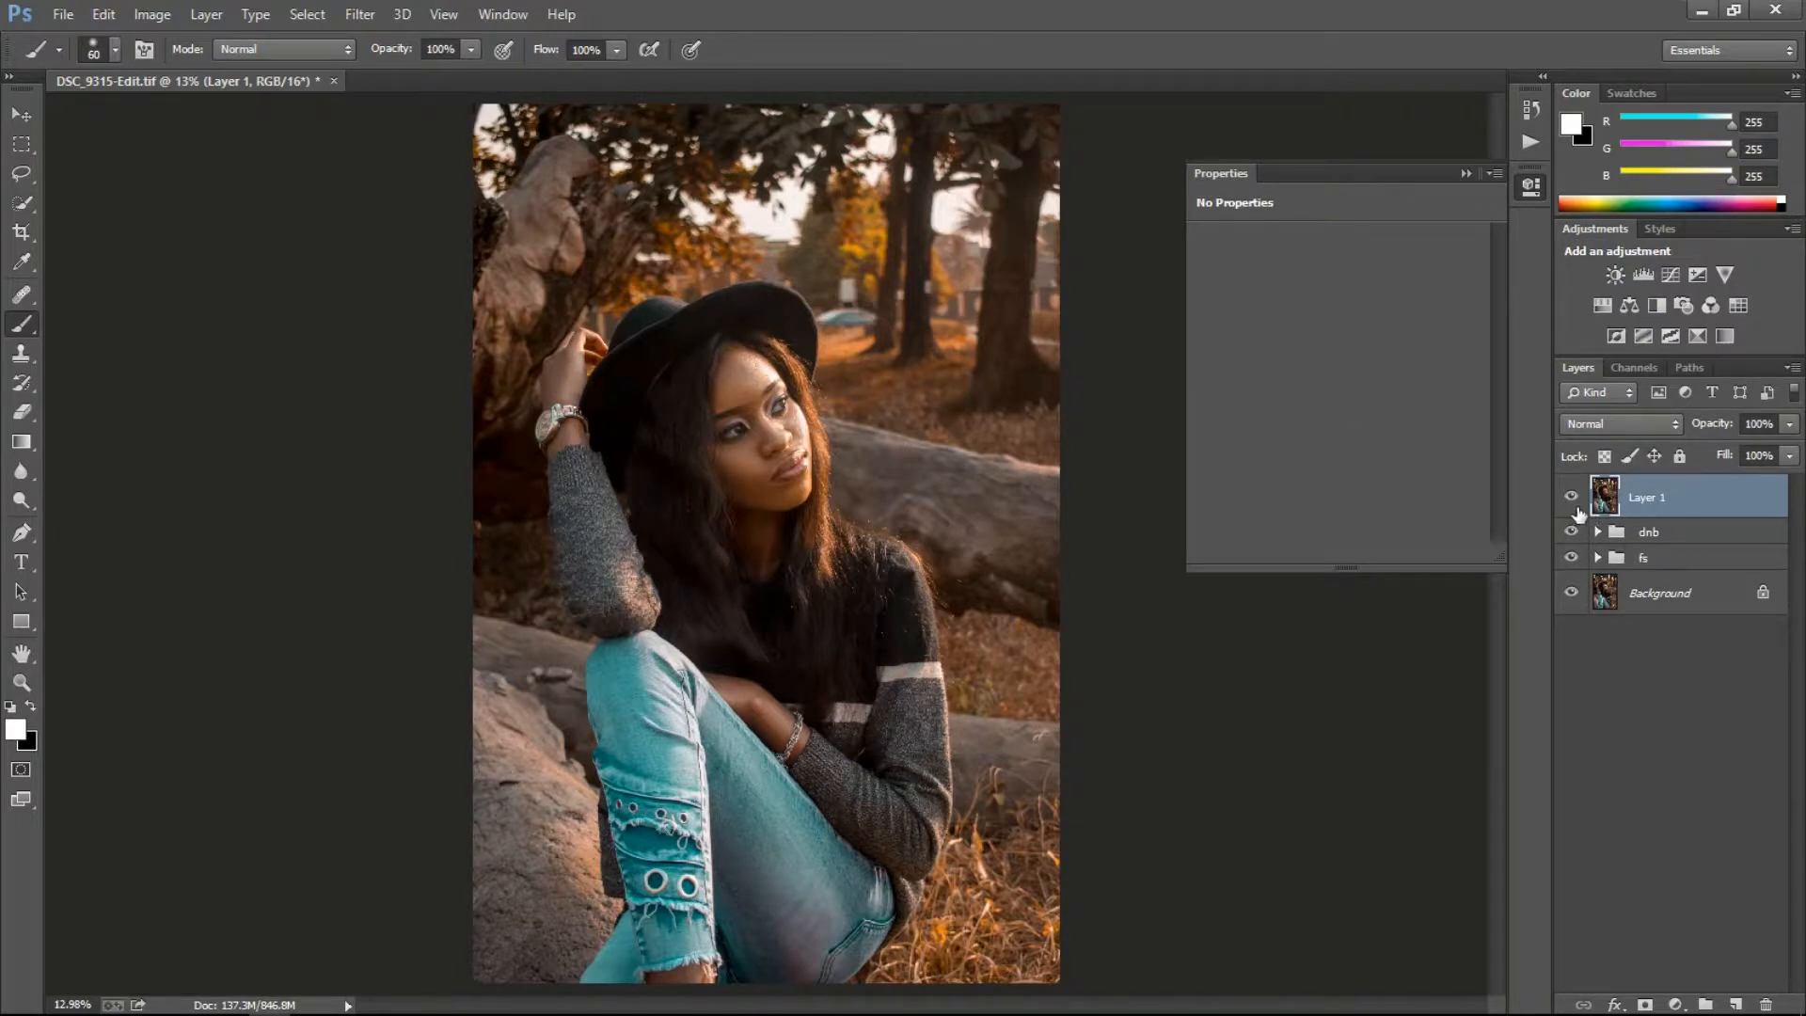
{"action": "left_click", "coordinate": [1570, 498]}
{"action": "left_click", "coordinate": [1571, 498]}
{"action": "left_click", "coordinate": [1571, 498]}
{"action": "left_click", "coordinate": [1571, 498]}
Check the stamped layer with the dnb, fs and Background layers hidden, and restore their visibility.
{"action": "left_click_drag", "start_coordinate": [1571, 532], "coordinate": [1569, 616]}
{"action": "left_click", "coordinate": [1571, 497]}
{"action": "left_click", "coordinate": [1571, 497]}
{"action": "left_click", "coordinate": [1571, 593]}
{"action": "left_click", "coordinate": [1571, 558]}
{"action": "left_click", "coordinate": [1571, 532]}
Select the subject's hat, hair and face on Layer 1 with the Quick Selection tool at a 300 px brush size.
{"action": "left_click_drag", "start_coordinate": [22, 203], "coordinate": [113, 195]}
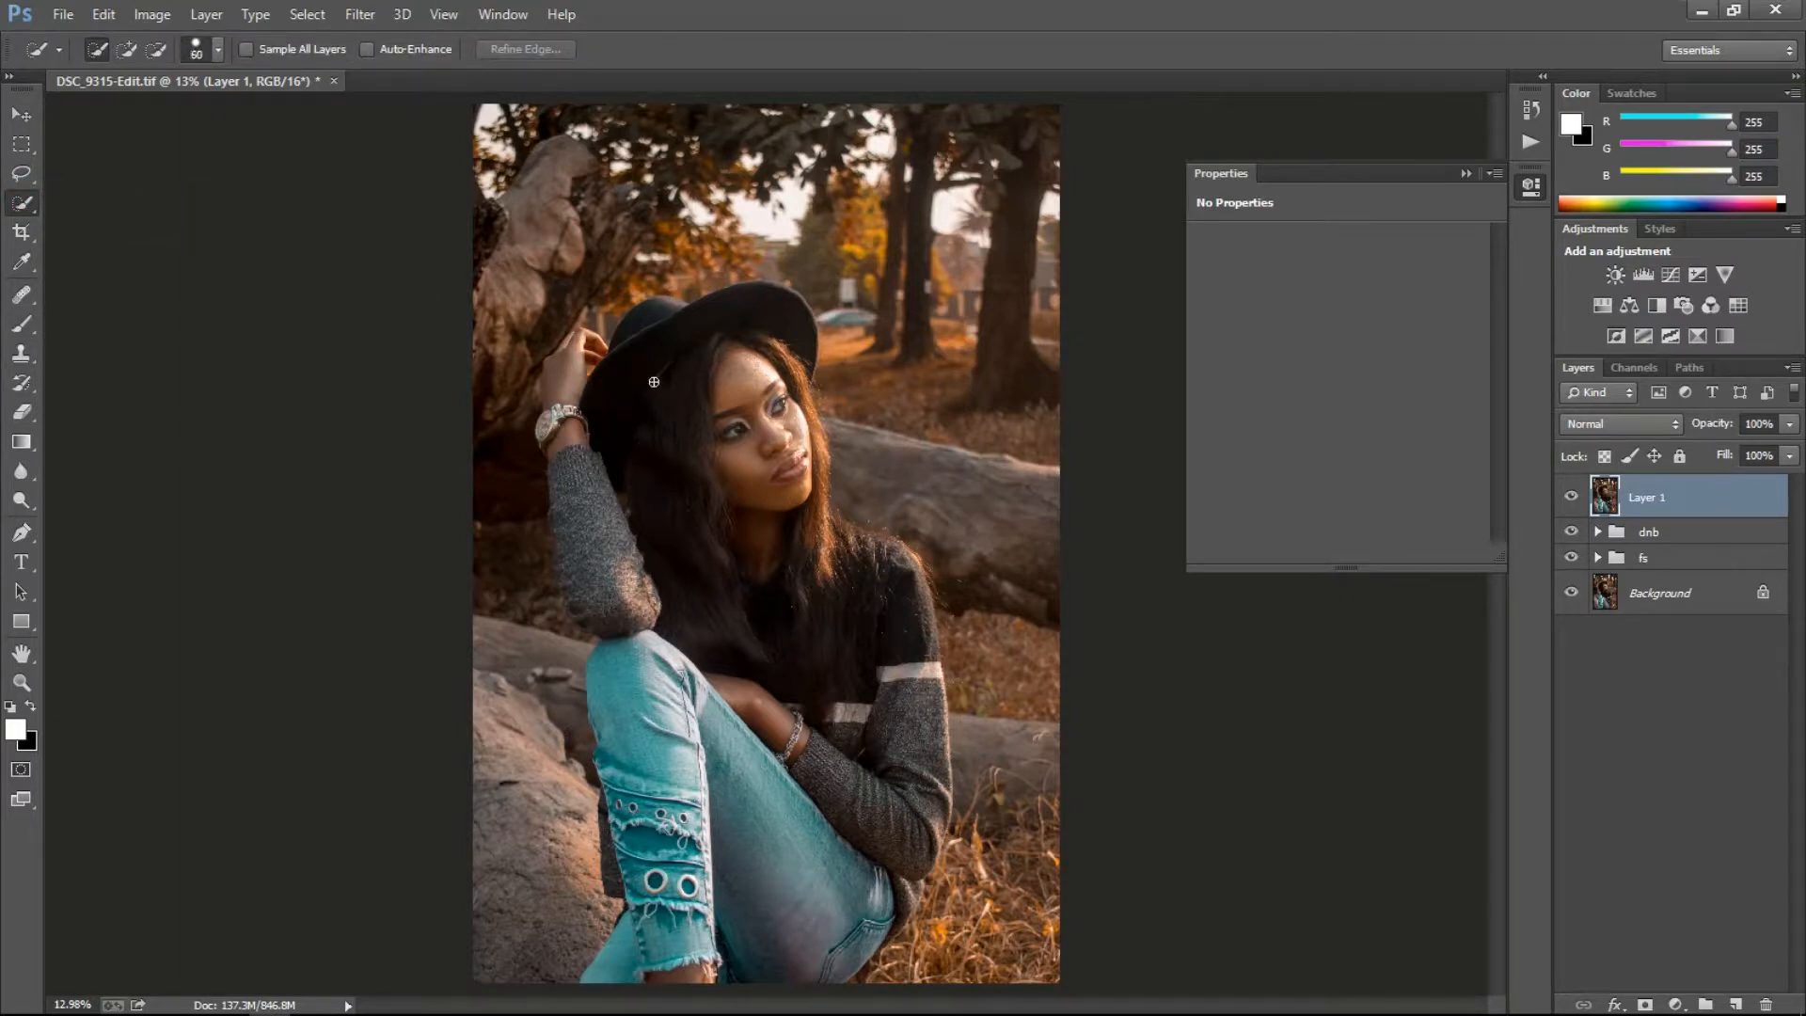
{"action": "key", "text": "bracketright"}
{"action": "key", "text": "bracketright"}
{"action": "key", "text": "bracketright"}
{"action": "key", "text": "bracketright"}
{"action": "key", "text": "bracketright"}
{"action": "key", "text": "bracketright"}
{"action": "key", "text": "bracketright"}
{"action": "key", "text": "bracketright"}
{"action": "key", "text": "bracketright"}
{"action": "key", "text": "bracketright"}
{"action": "mouse_move", "coordinate": [657, 325]}
{"action": "left_mouse_down"}
{"action": "mouse_move", "coordinate": [677, 480]}
{"action": "mouse_move", "coordinate": [712, 518]}
{"action": "left_mouse_up"}
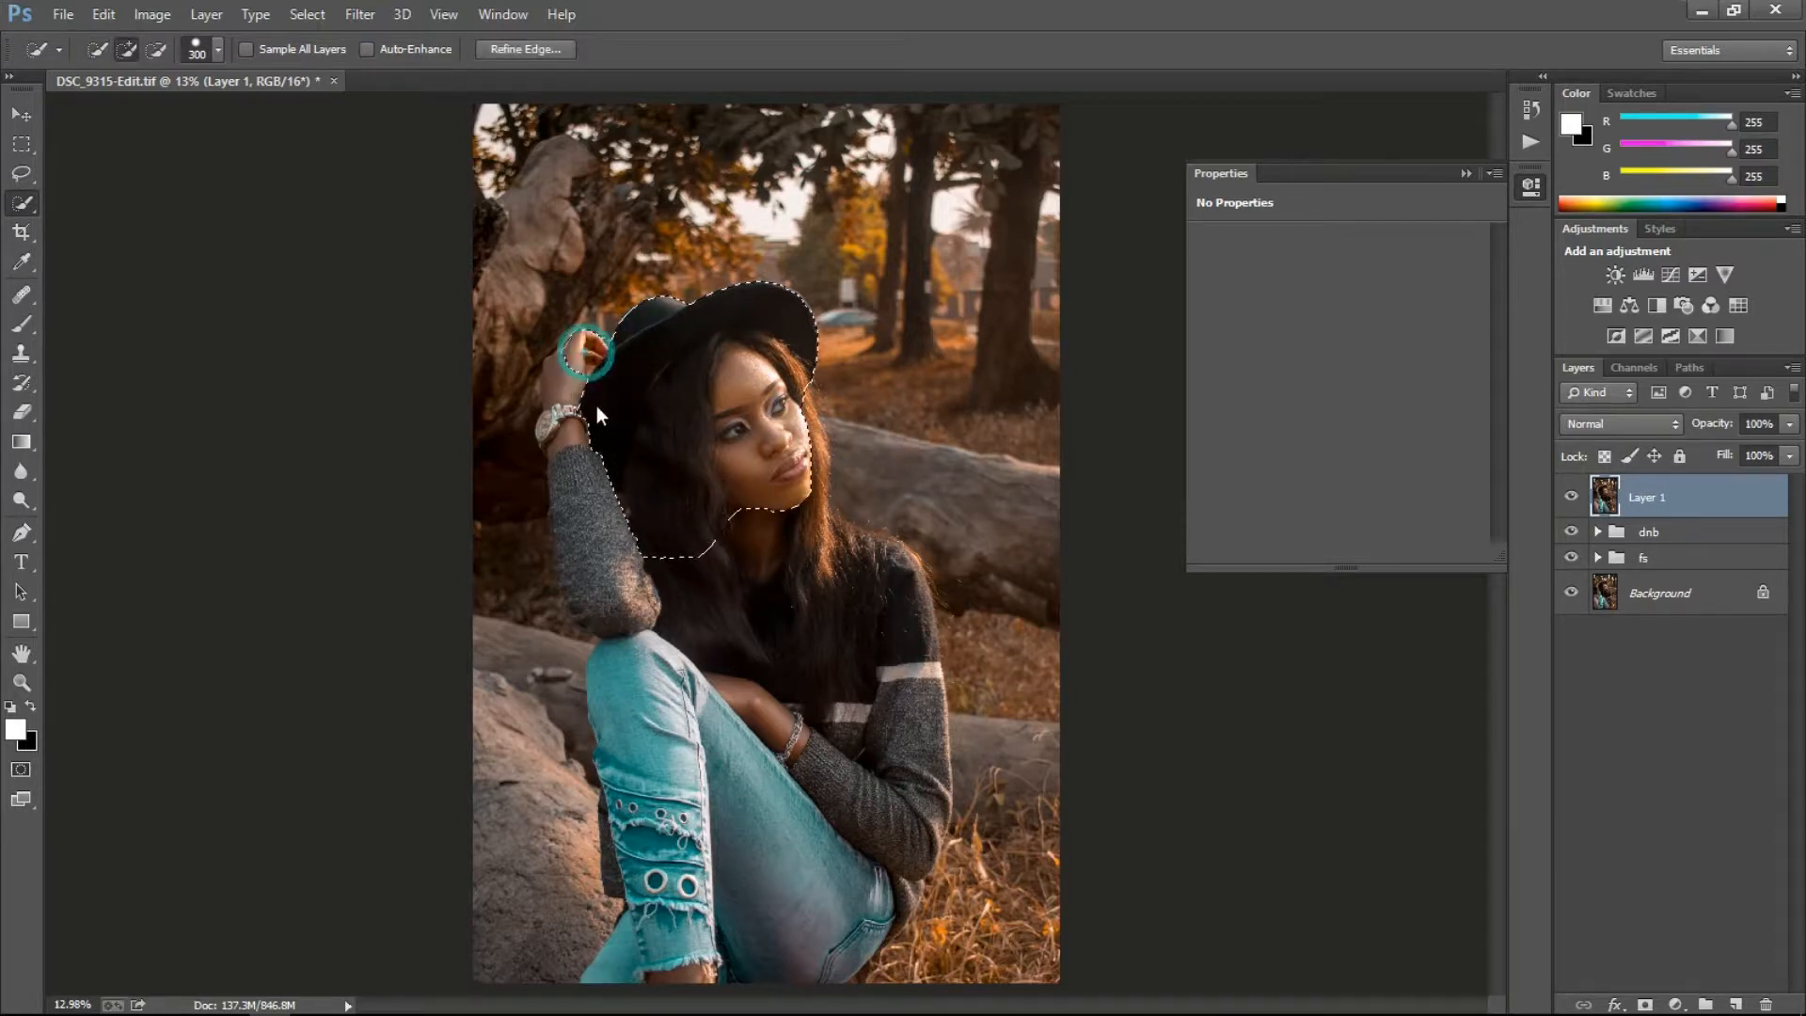
Extend the selection over the raised arm, sweater, jeans and foreground, subtracting the background beside the arm and the log behind the shoulder.
{"action": "mouse_move", "coordinate": [585, 352]}
{"action": "left_mouse_down"}
{"action": "mouse_move", "coordinate": [592, 393]}
{"action": "mouse_move", "coordinate": [581, 381]}
{"action": "mouse_move", "coordinate": [556, 423]}
{"action": "mouse_move", "coordinate": [587, 455]}
{"action": "mouse_move", "coordinate": [619, 617]}
{"action": "left_mouse_up"}
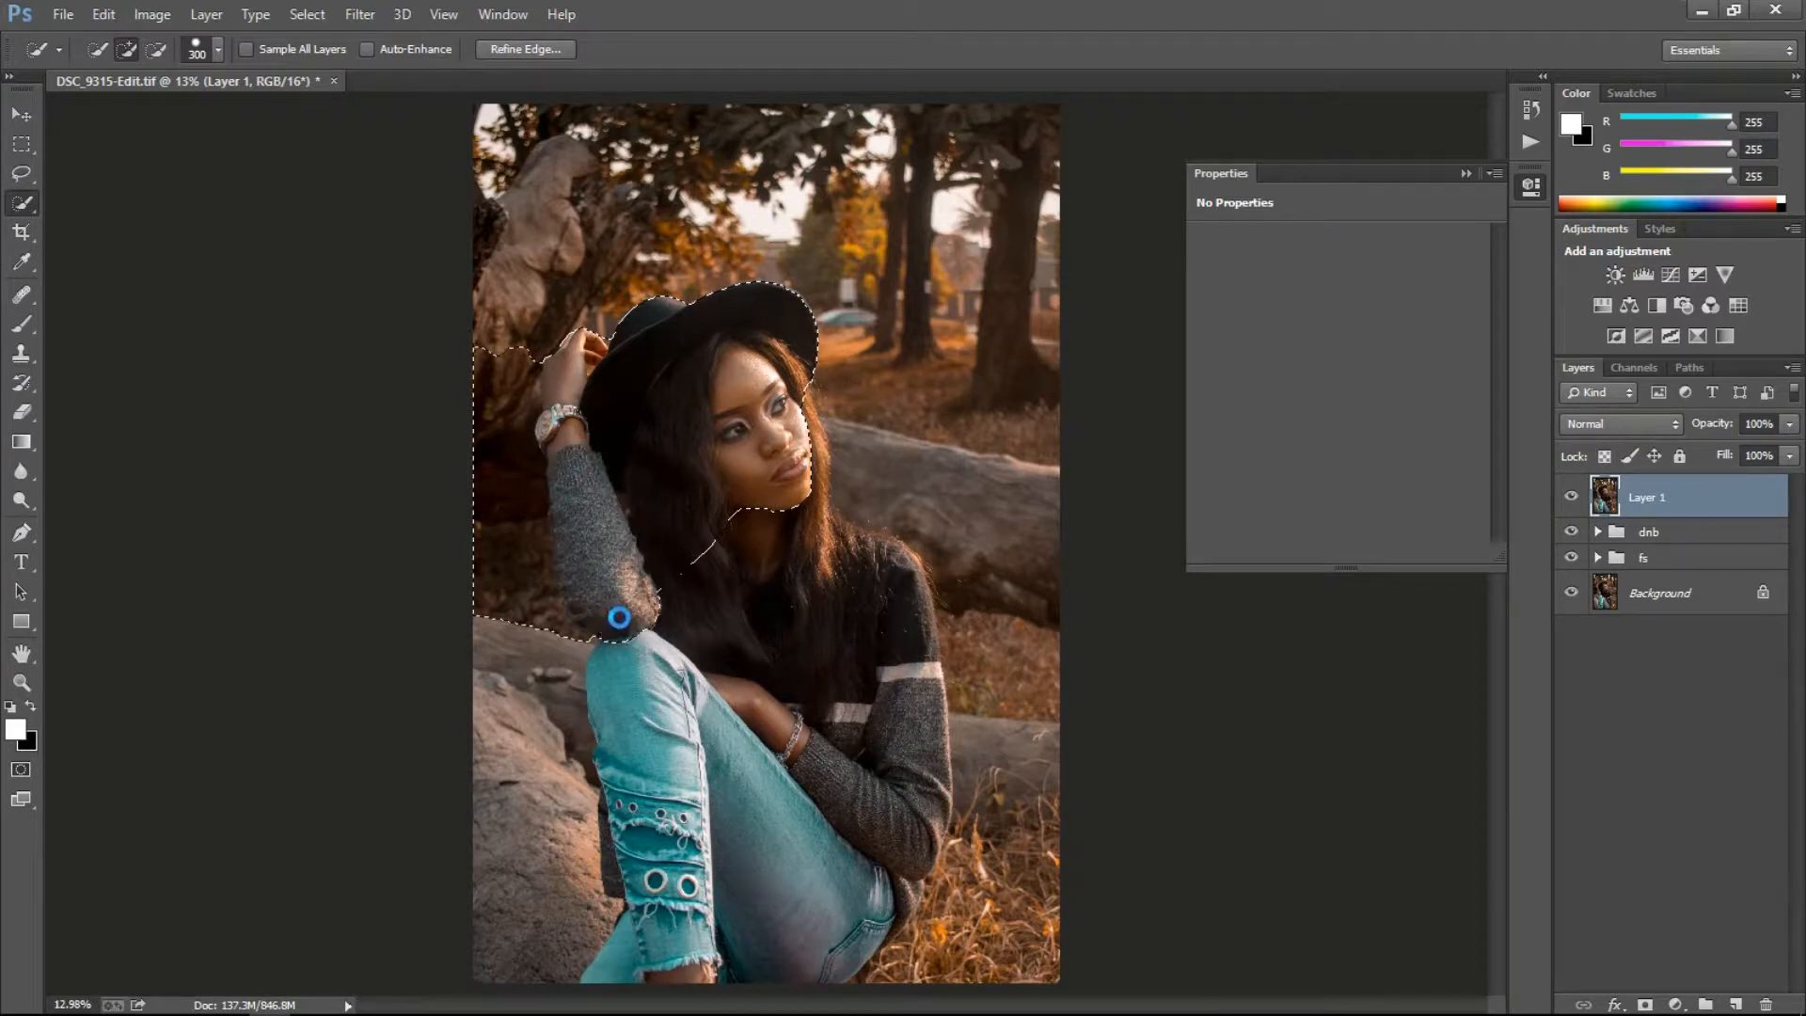
{"action": "left_click_drag", "start_coordinate": [499, 362], "coordinate": [500, 479]}
{"action": "left_click", "coordinate": [542, 618], "text": "alt"}
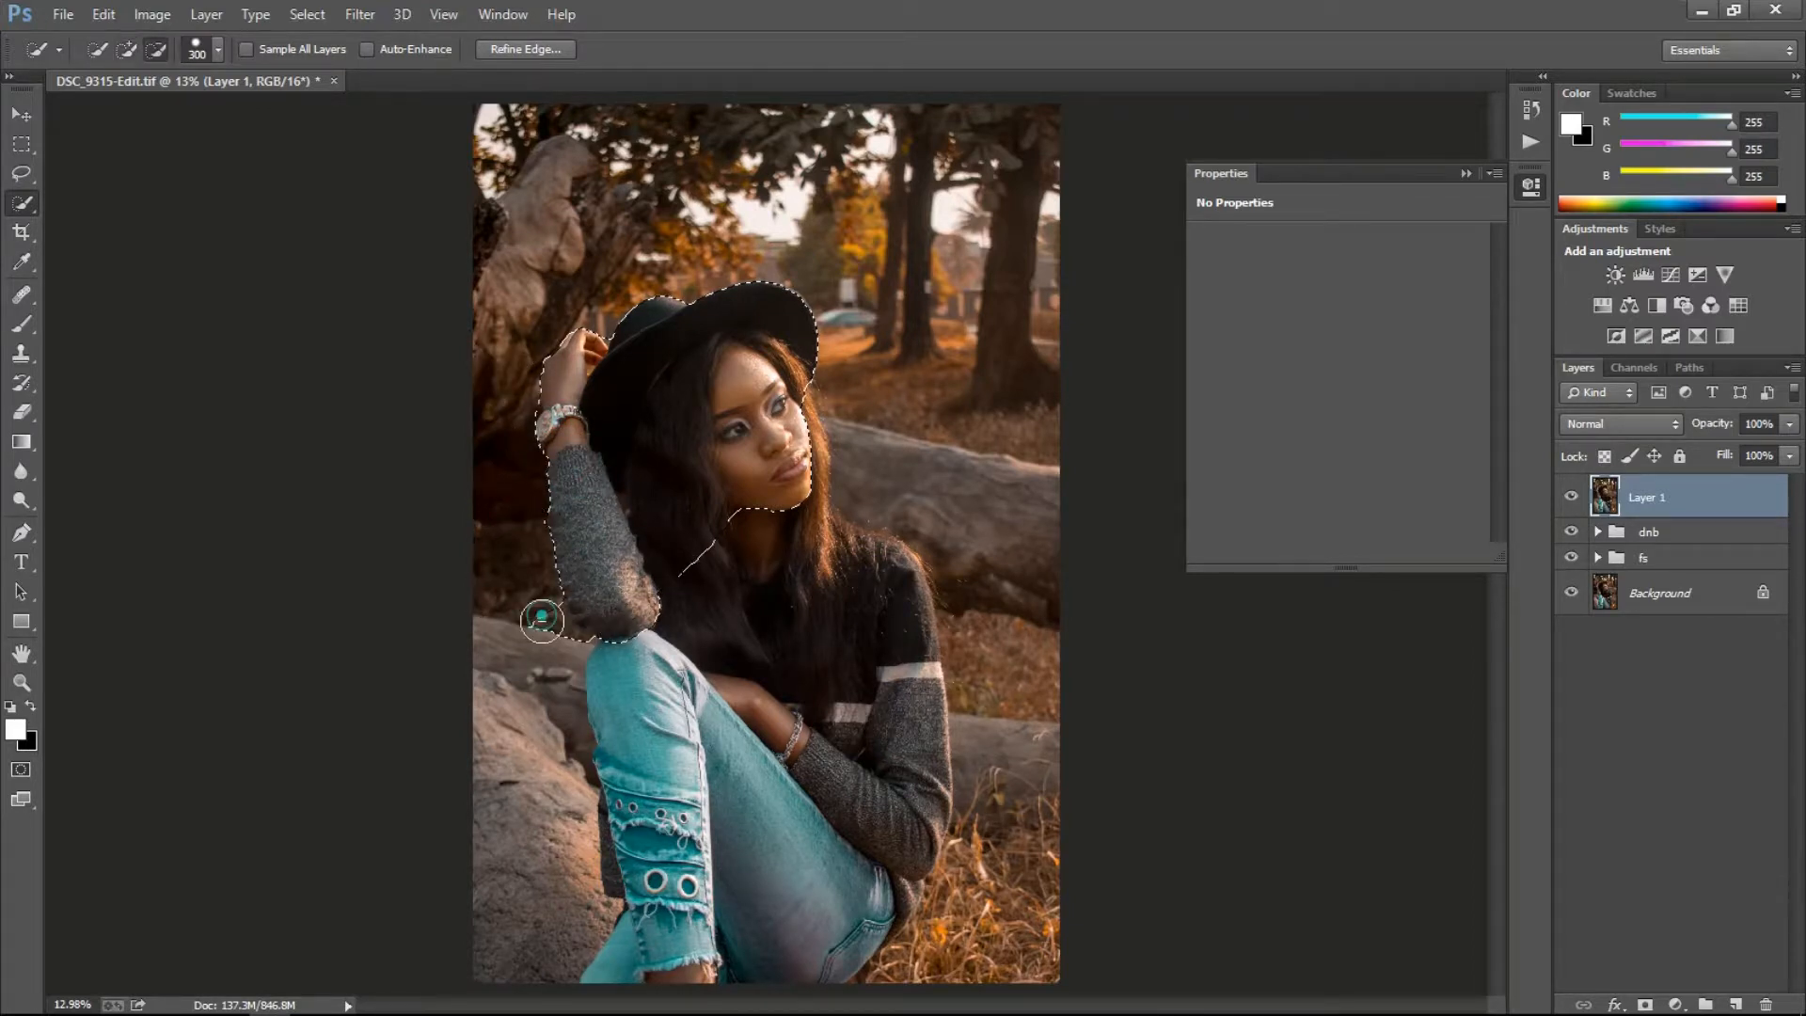
{"action": "left_click", "coordinate": [599, 689]}
{"action": "mouse_move", "coordinate": [785, 420]}
{"action": "left_mouse_down"}
{"action": "mouse_move", "coordinate": [867, 561]}
{"action": "mouse_move", "coordinate": [900, 582]}
{"action": "mouse_move", "coordinate": [990, 771]}
{"action": "mouse_move", "coordinate": [1185, 777]}
{"action": "left_mouse_up"}
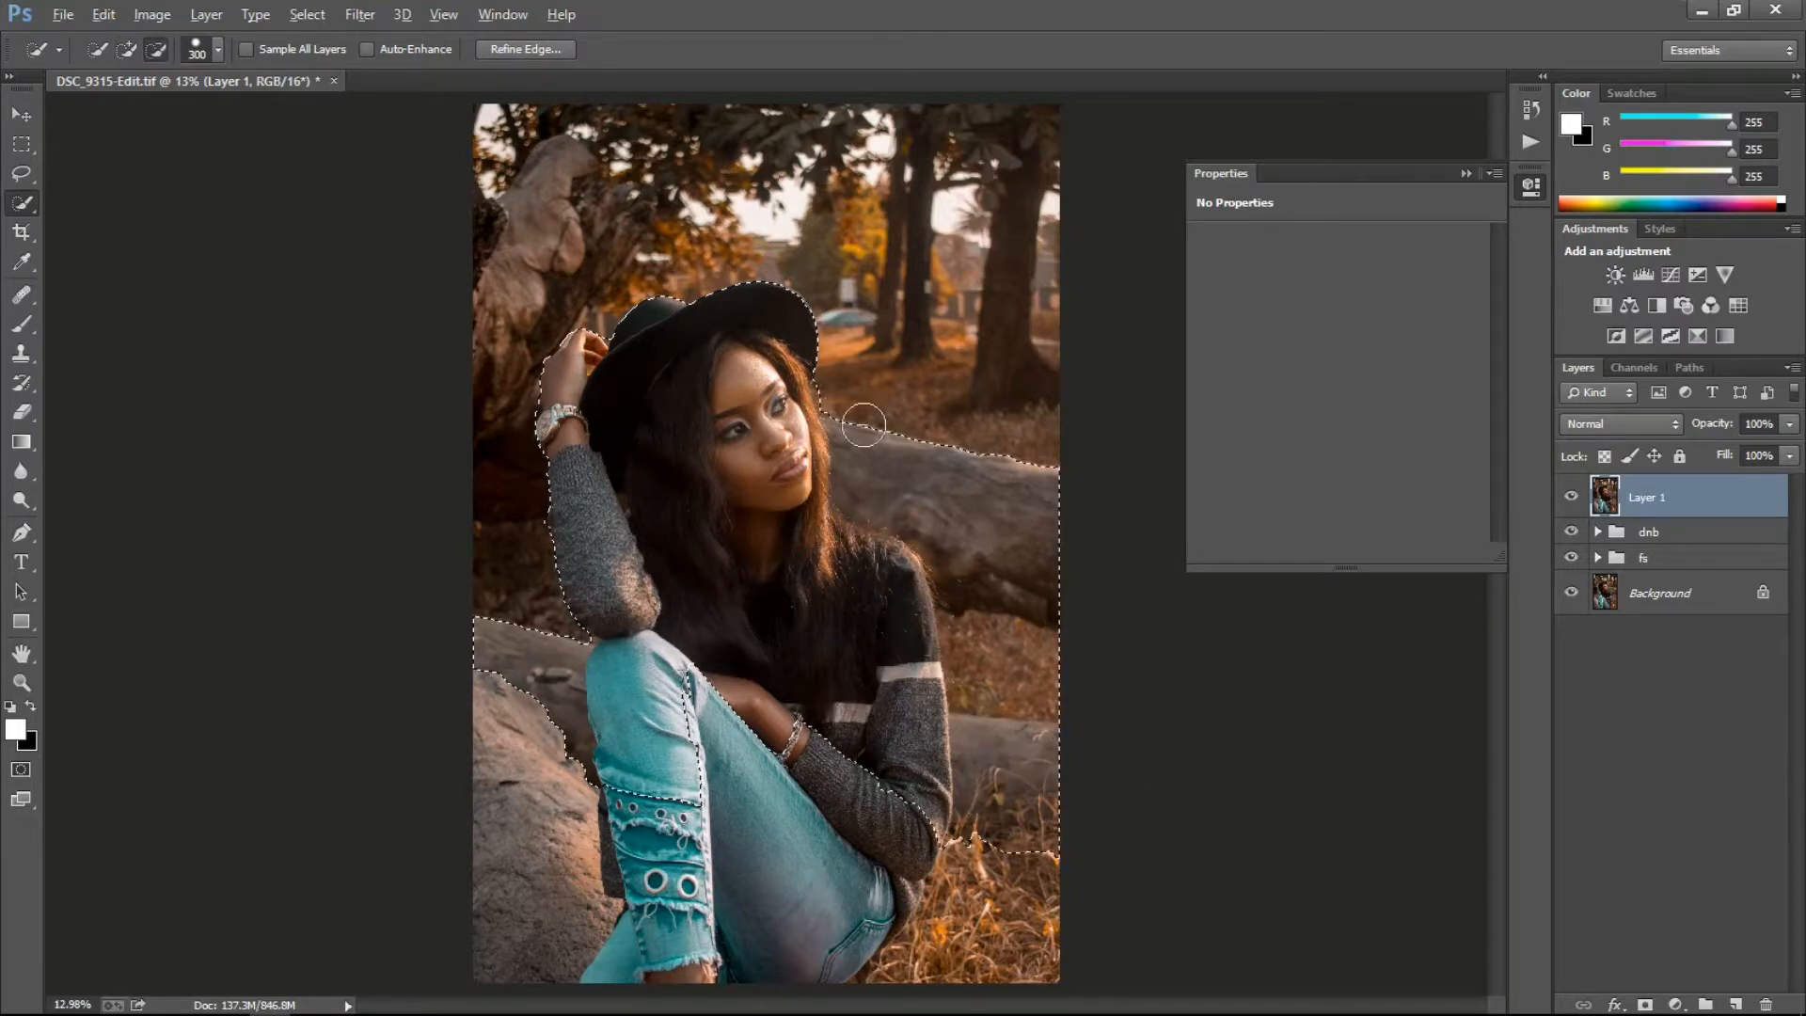
{"action": "left_click_drag", "start_coordinate": [862, 427], "coordinate": [972, 635], "text": "alt"}
{"action": "mouse_move", "coordinate": [880, 819]}
{"action": "left_mouse_down"}
{"action": "mouse_move", "coordinate": [518, 858]}
{"action": "mouse_move", "coordinate": [872, 948]}
{"action": "left_mouse_up"}
{"action": "left_click", "coordinate": [551, 524]}
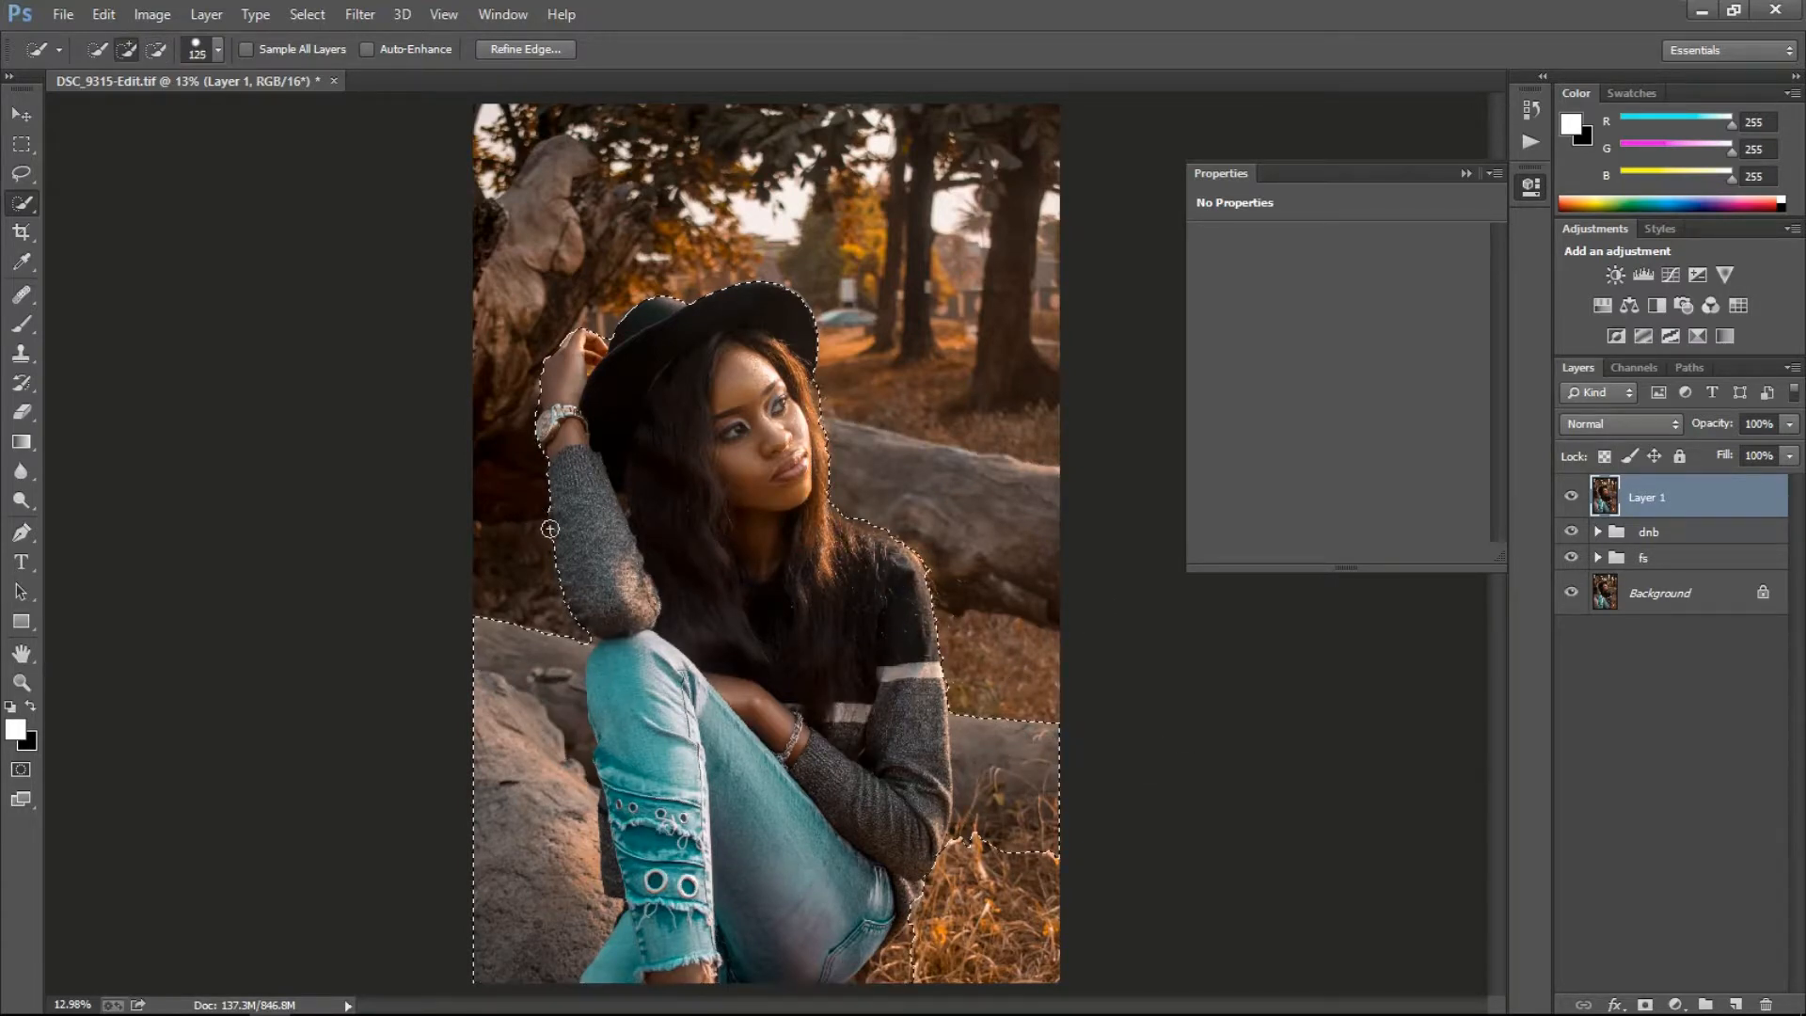
Correct the selection edge along the hat brim and the hair beside the face using a 100 px selection brush.
{"action": "scroll", "coordinate": [573, 484], "scroll_direction": "up", "scroll_amount": 3}
{"action": "key", "text": "bracketleft"}
{"action": "key", "text": "bracketleft"}
{"action": "key", "text": "bracketleft"}
{"action": "key", "text": "bracketleft"}
{"action": "key", "text": "bracketleft"}
{"action": "key", "text": "bracketleft"}
{"action": "left_click", "coordinate": [885, 513]}
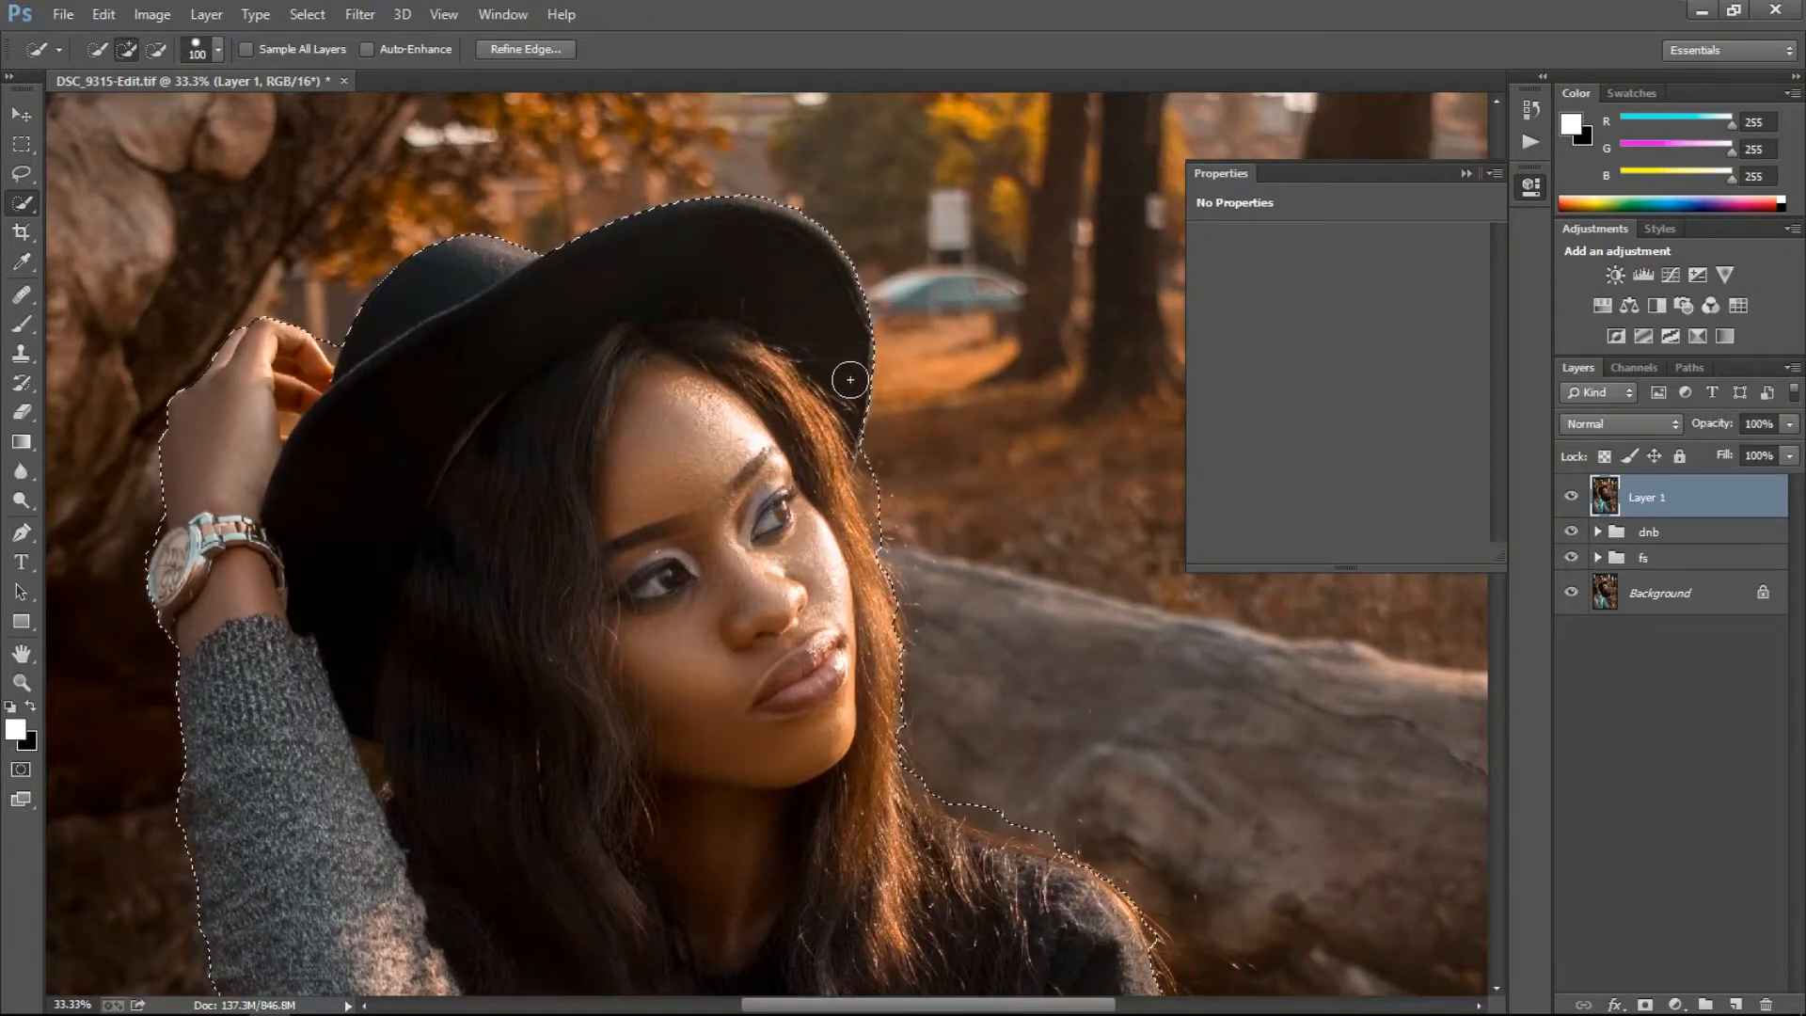
{"action": "left_click", "coordinate": [862, 455]}
{"action": "left_click", "coordinate": [878, 488], "text": "alt"}
{"action": "left_click", "coordinate": [875, 612]}
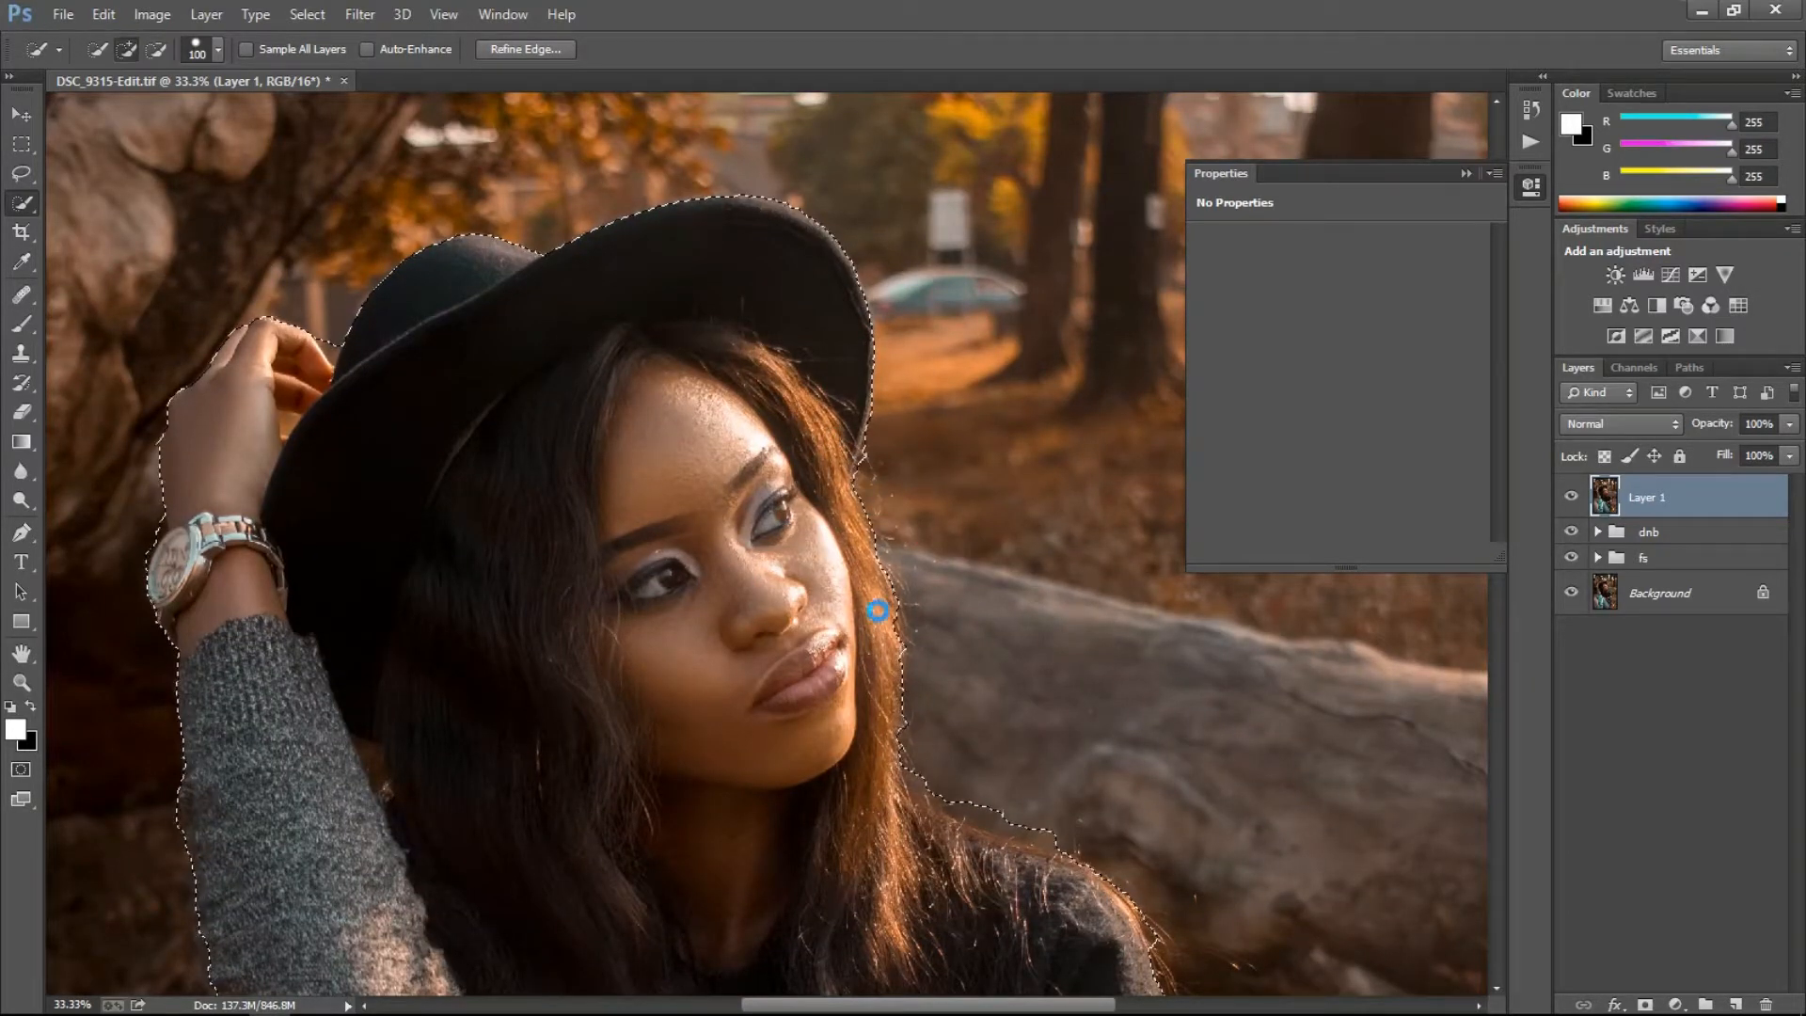
{"action": "left_click_drag", "start_coordinate": [885, 650], "coordinate": [654, 160]}
{"action": "left_click_drag", "start_coordinate": [1044, 894], "coordinate": [712, 349]}
{"action": "key", "text": "ctrl+0"}
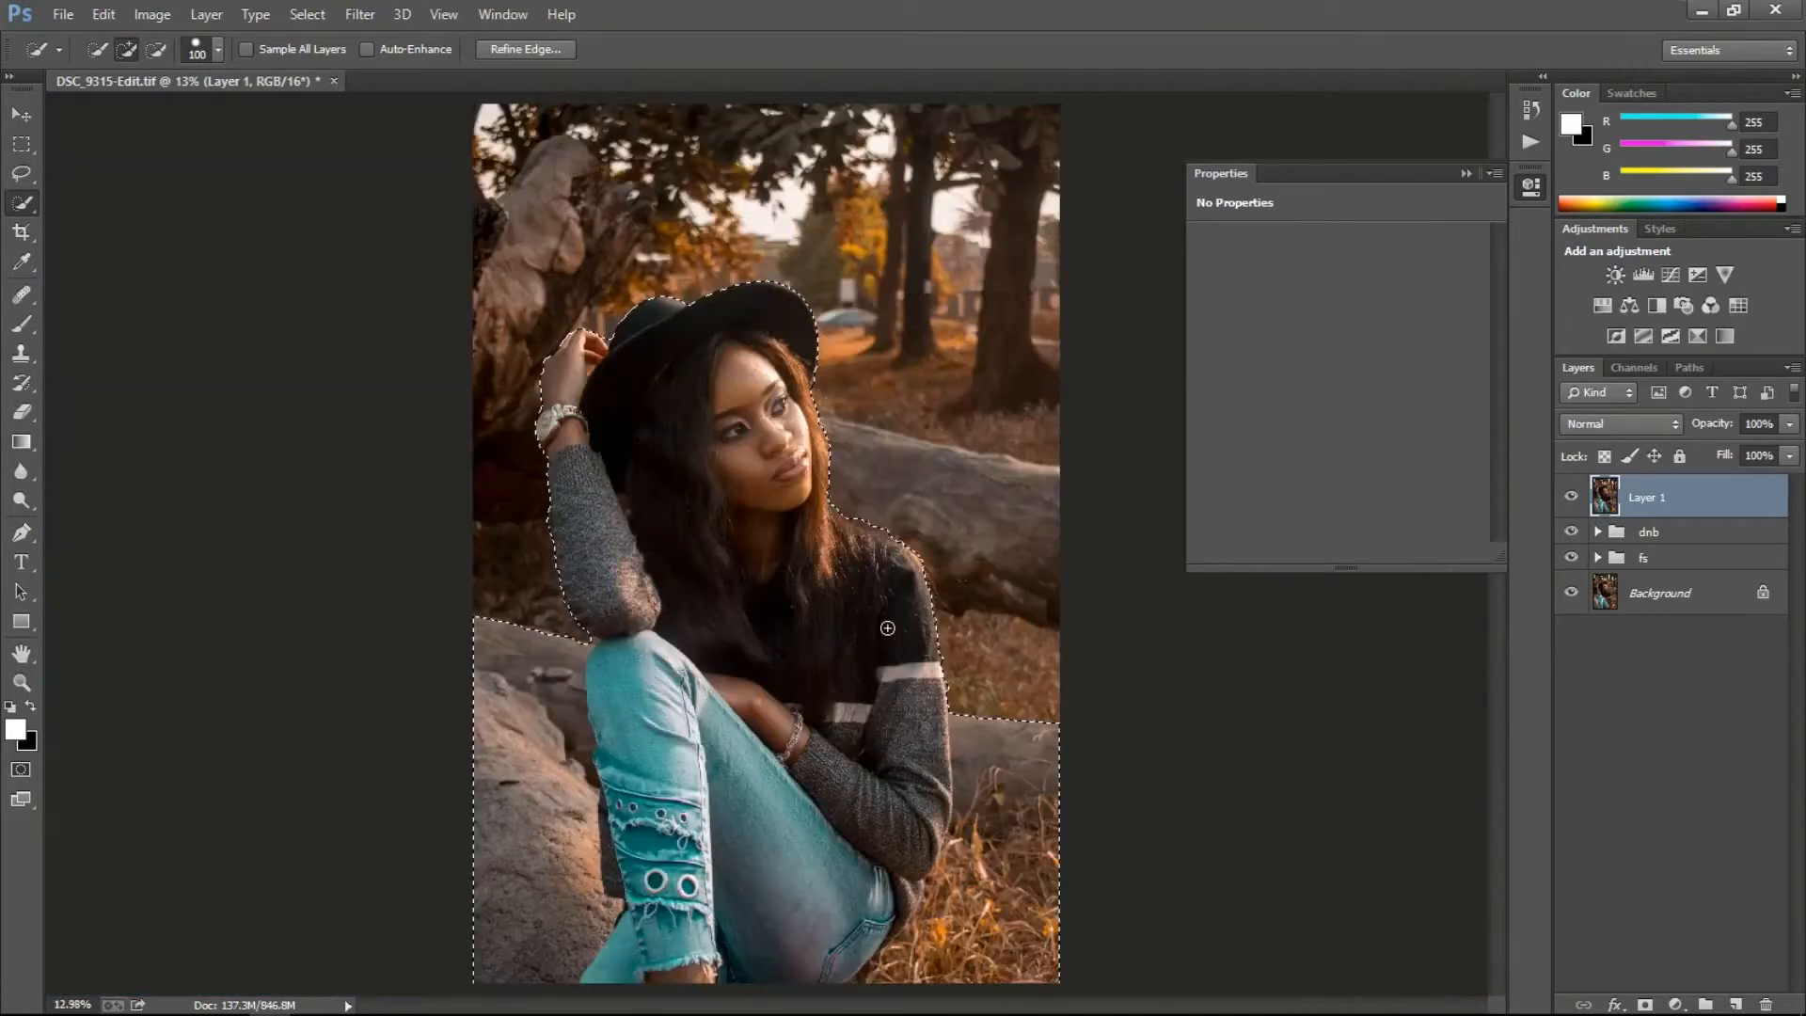
Start refining the selection edge with a Smart Radius of 3.3 px, painting the hair, hand and arm edges with a size 60 brush.
{"action": "left_click", "coordinate": [525, 49]}
{"action": "left_click_drag", "start_coordinate": [1250, 208], "coordinate": [1258, 208]}
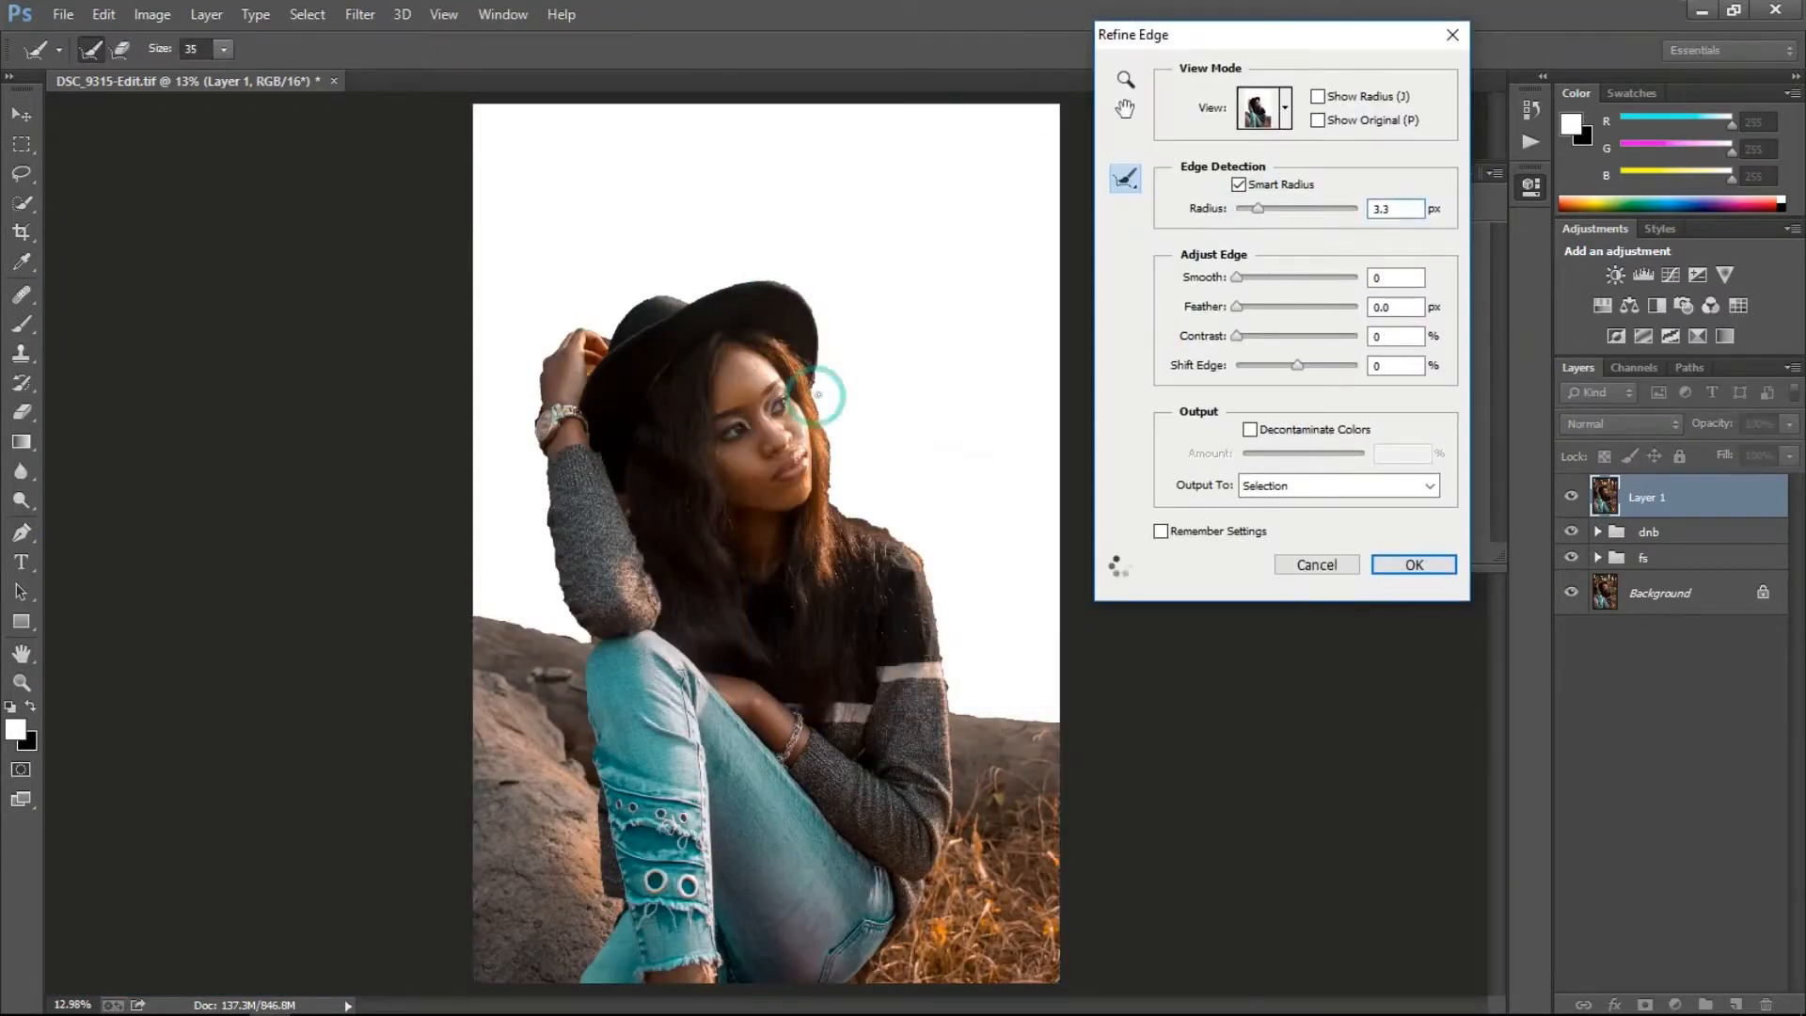
{"action": "key", "text": "bracketright"}
{"action": "key", "text": "bracketright"}
{"action": "key", "text": "bracketright"}
{"action": "key", "text": "bracketright"}
{"action": "left_click_drag", "start_coordinate": [818, 386], "coordinate": [850, 513]}
{"action": "left_click_drag", "start_coordinate": [596, 350], "coordinate": [616, 329]}
{"action": "mouse_move", "coordinate": [542, 470]}
{"action": "left_mouse_down"}
{"action": "mouse_move", "coordinate": [582, 629]}
{"action": "mouse_move", "coordinate": [611, 638]}
{"action": "mouse_move", "coordinate": [618, 578]}
{"action": "mouse_move", "coordinate": [606, 596]}
{"action": "mouse_move", "coordinate": [548, 551]}
{"action": "mouse_move", "coordinate": [602, 647]}
{"action": "mouse_move", "coordinate": [475, 616]}
{"action": "left_mouse_up"}
{"action": "key", "text": "alt"}
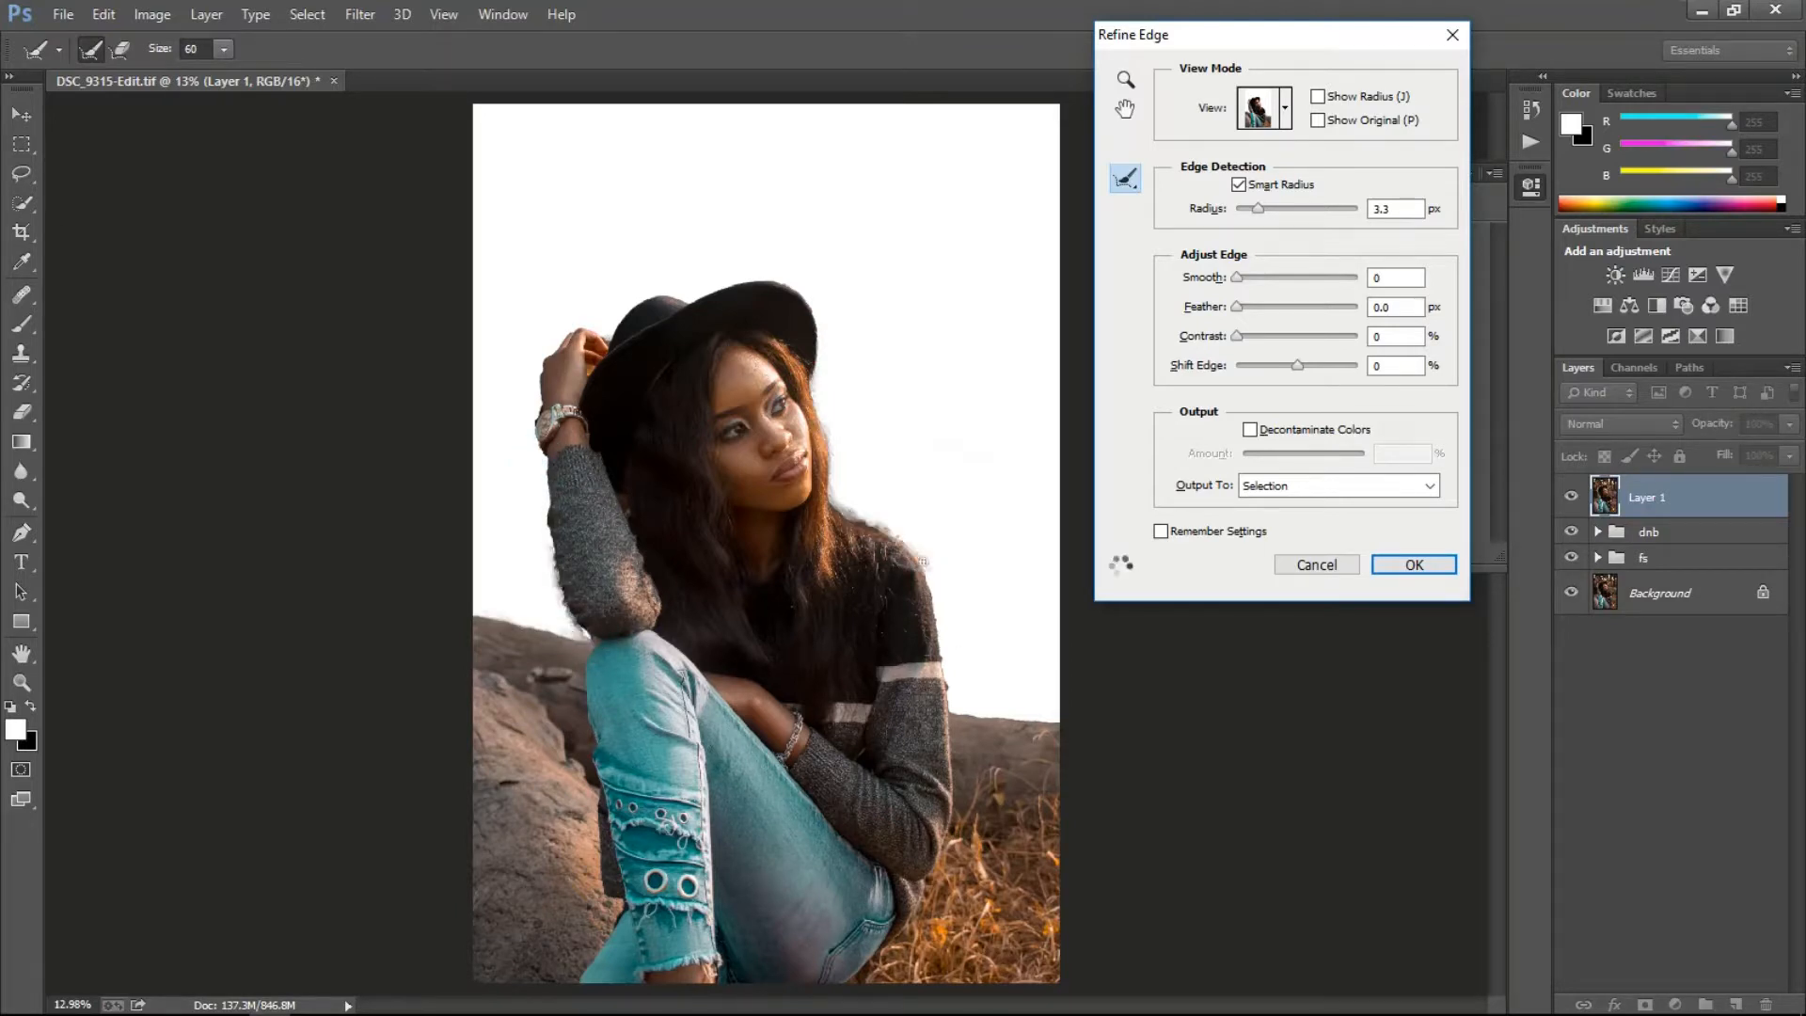
Set Smooth to 21, Feather to 3.3 px, Contrast to 43% and Shift Edge to -31%, and apply the refinement as a selection.
{"action": "mouse_move", "coordinate": [1297, 365]}
{"action": "left_mouse_down"}
{"action": "mouse_move", "coordinate": [1277, 363]}
{"action": "mouse_move", "coordinate": [1258, 307]}
{"action": "left_mouse_up"}
{"action": "mouse_move", "coordinate": [1237, 277]}
{"action": "left_mouse_down"}
{"action": "mouse_move", "coordinate": [1261, 277]}
{"action": "mouse_move", "coordinate": [1288, 336]}
{"action": "left_mouse_up"}
{"action": "left_click_drag", "start_coordinate": [842, 498], "coordinate": [873, 531]}
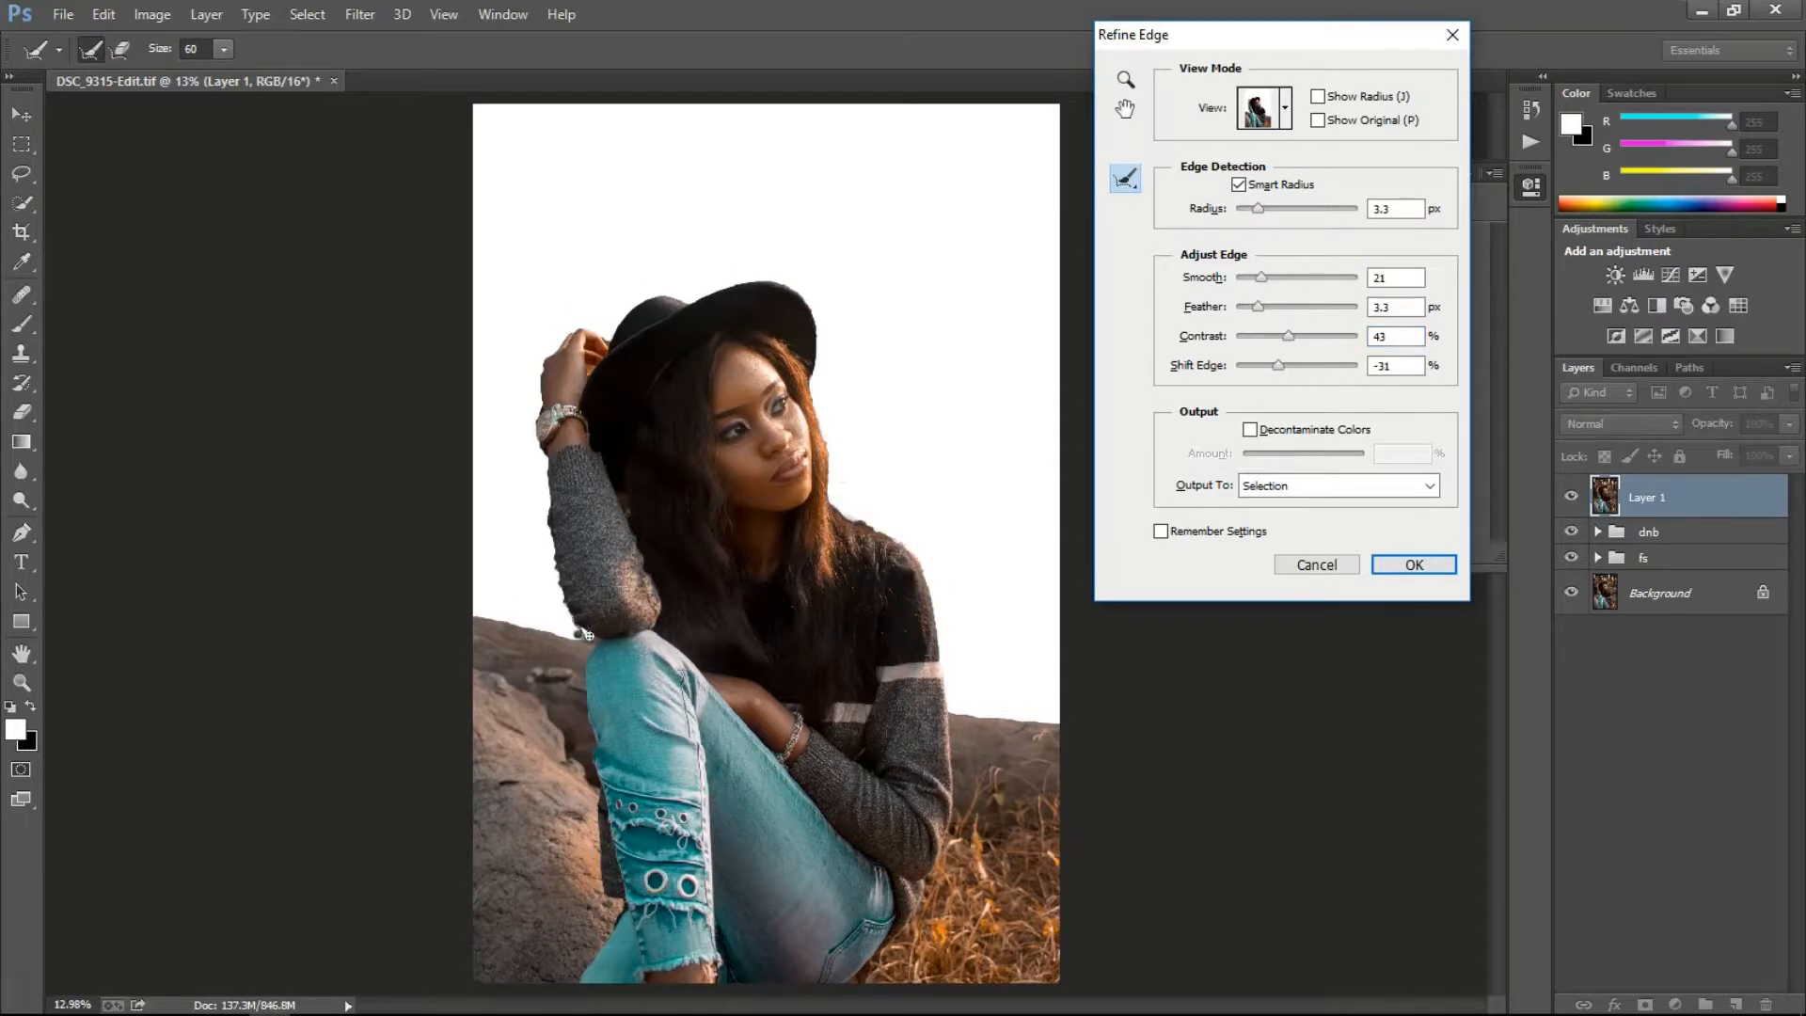
{"action": "left_click", "coordinate": [1414, 565]}
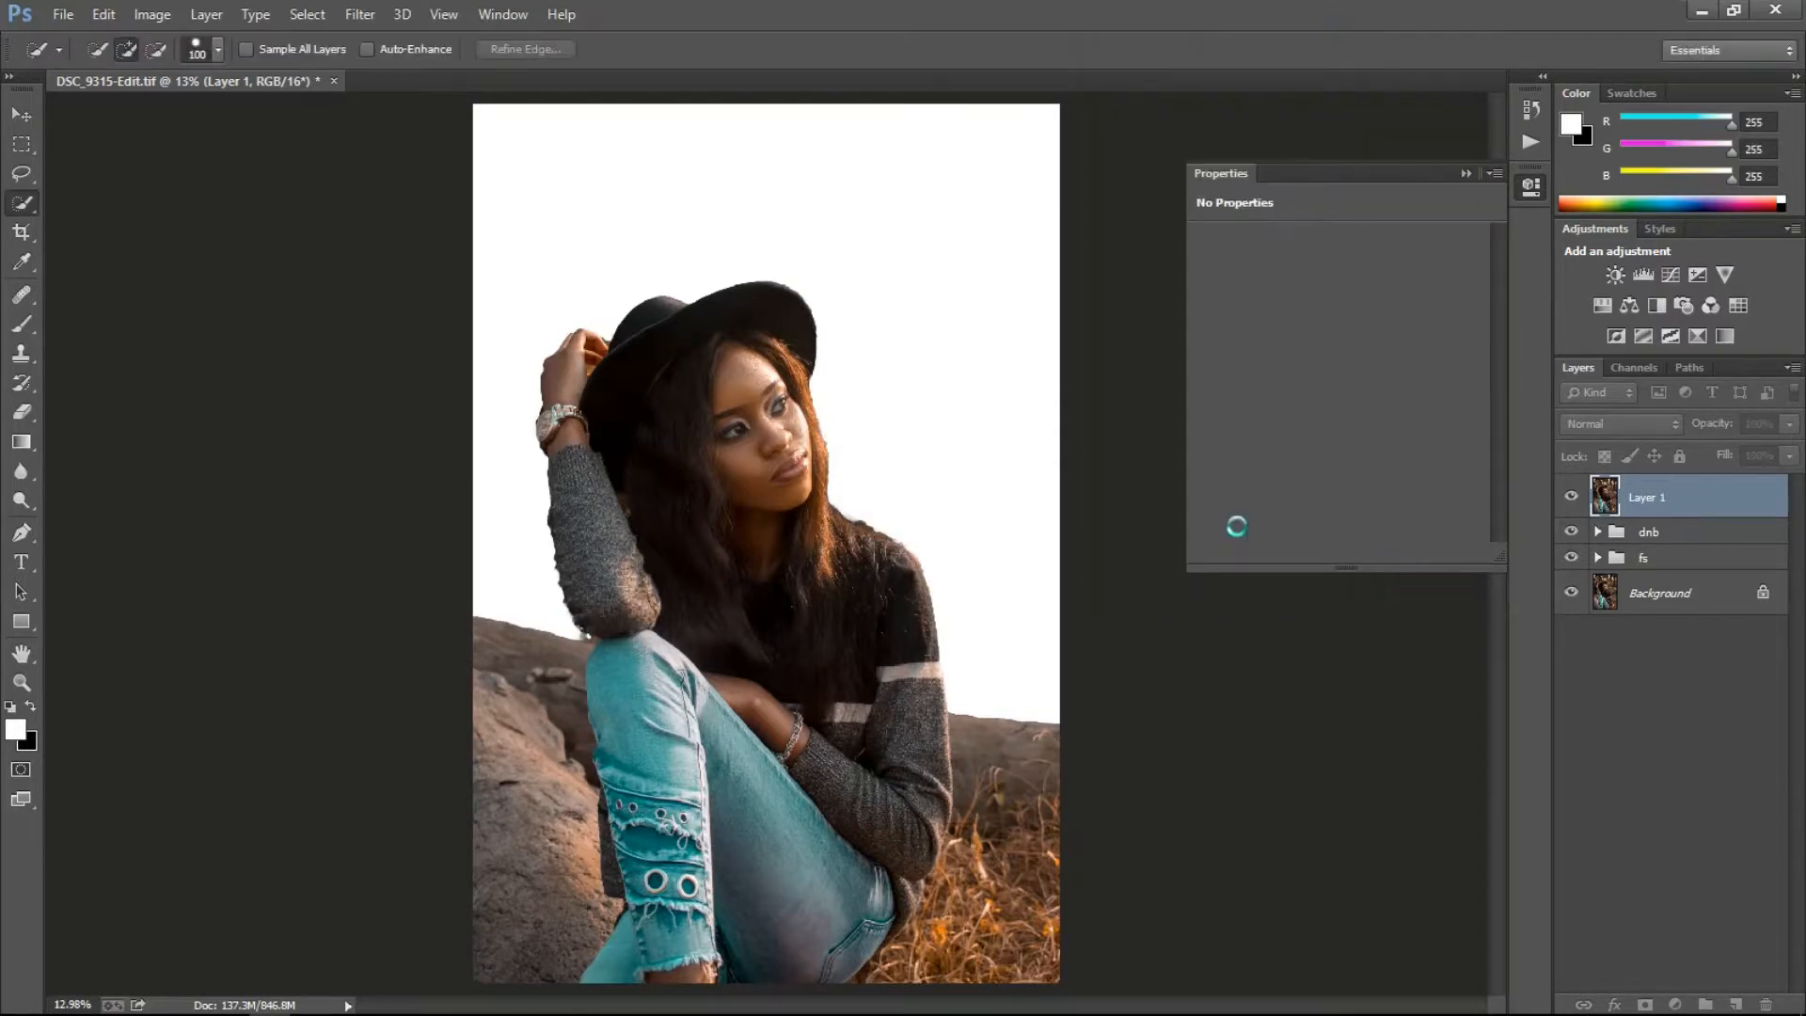
Copy the selected subject and foreground to a new layer above Layer 1 and load the copy's outline as a selection.
{"action": "left_click", "coordinate": [1574, 496]}
{"action": "left_click", "coordinate": [1605, 497], "text": "ctrl"}
Tidy the selection outline below the elbow with the Lasso tool and inspect the edge along the arm, hat and hair.
{"action": "scroll", "coordinate": [593, 659], "scroll_direction": "up", "scroll_amount": 4}
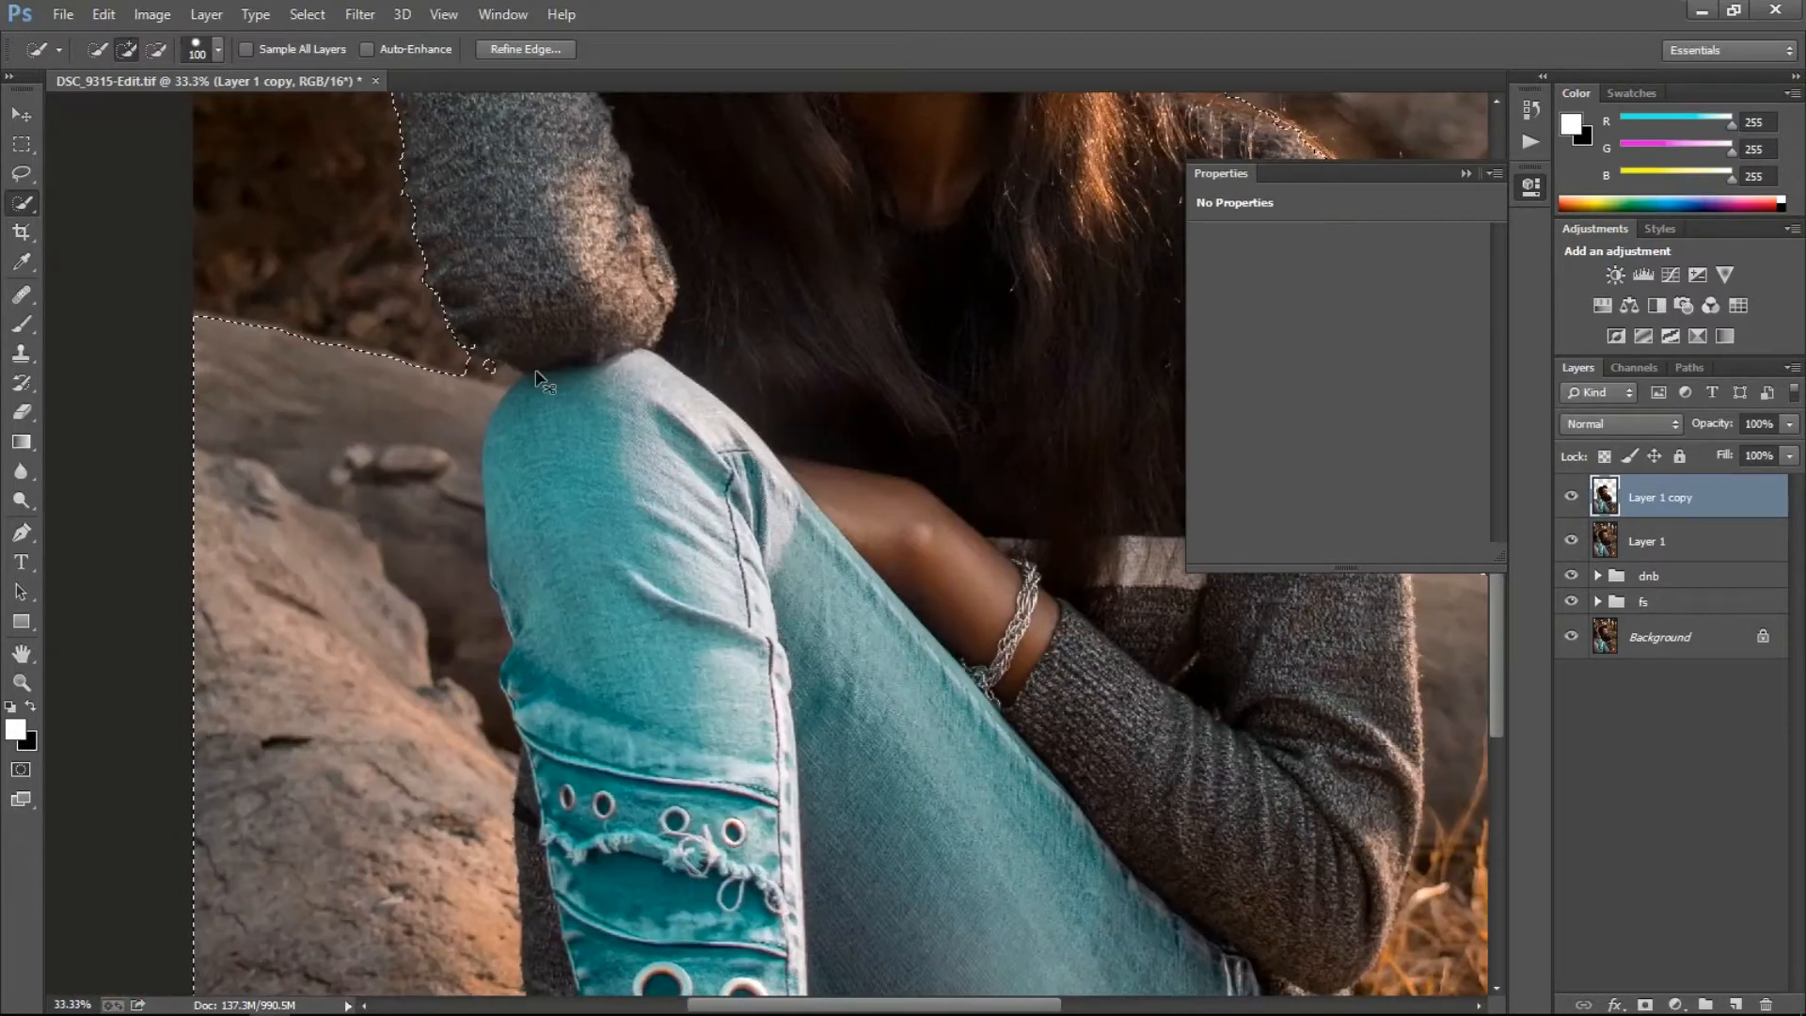
{"action": "key", "text": "l"}
{"action": "mouse_move", "coordinate": [575, 380]}
{"action": "left_mouse_down"}
{"action": "mouse_move", "coordinate": [595, 386]}
{"action": "mouse_move", "coordinate": [480, 219]}
{"action": "mouse_move", "coordinate": [531, 334]}
{"action": "left_mouse_up"}
{"action": "left_click_drag", "start_coordinate": [526, 226], "coordinate": [529, 356]}
{"action": "mouse_move", "coordinate": [381, 513]}
{"action": "left_mouse_down"}
{"action": "mouse_move", "coordinate": [369, 425]}
{"action": "mouse_move", "coordinate": [372, 442]}
{"action": "left_mouse_up"}
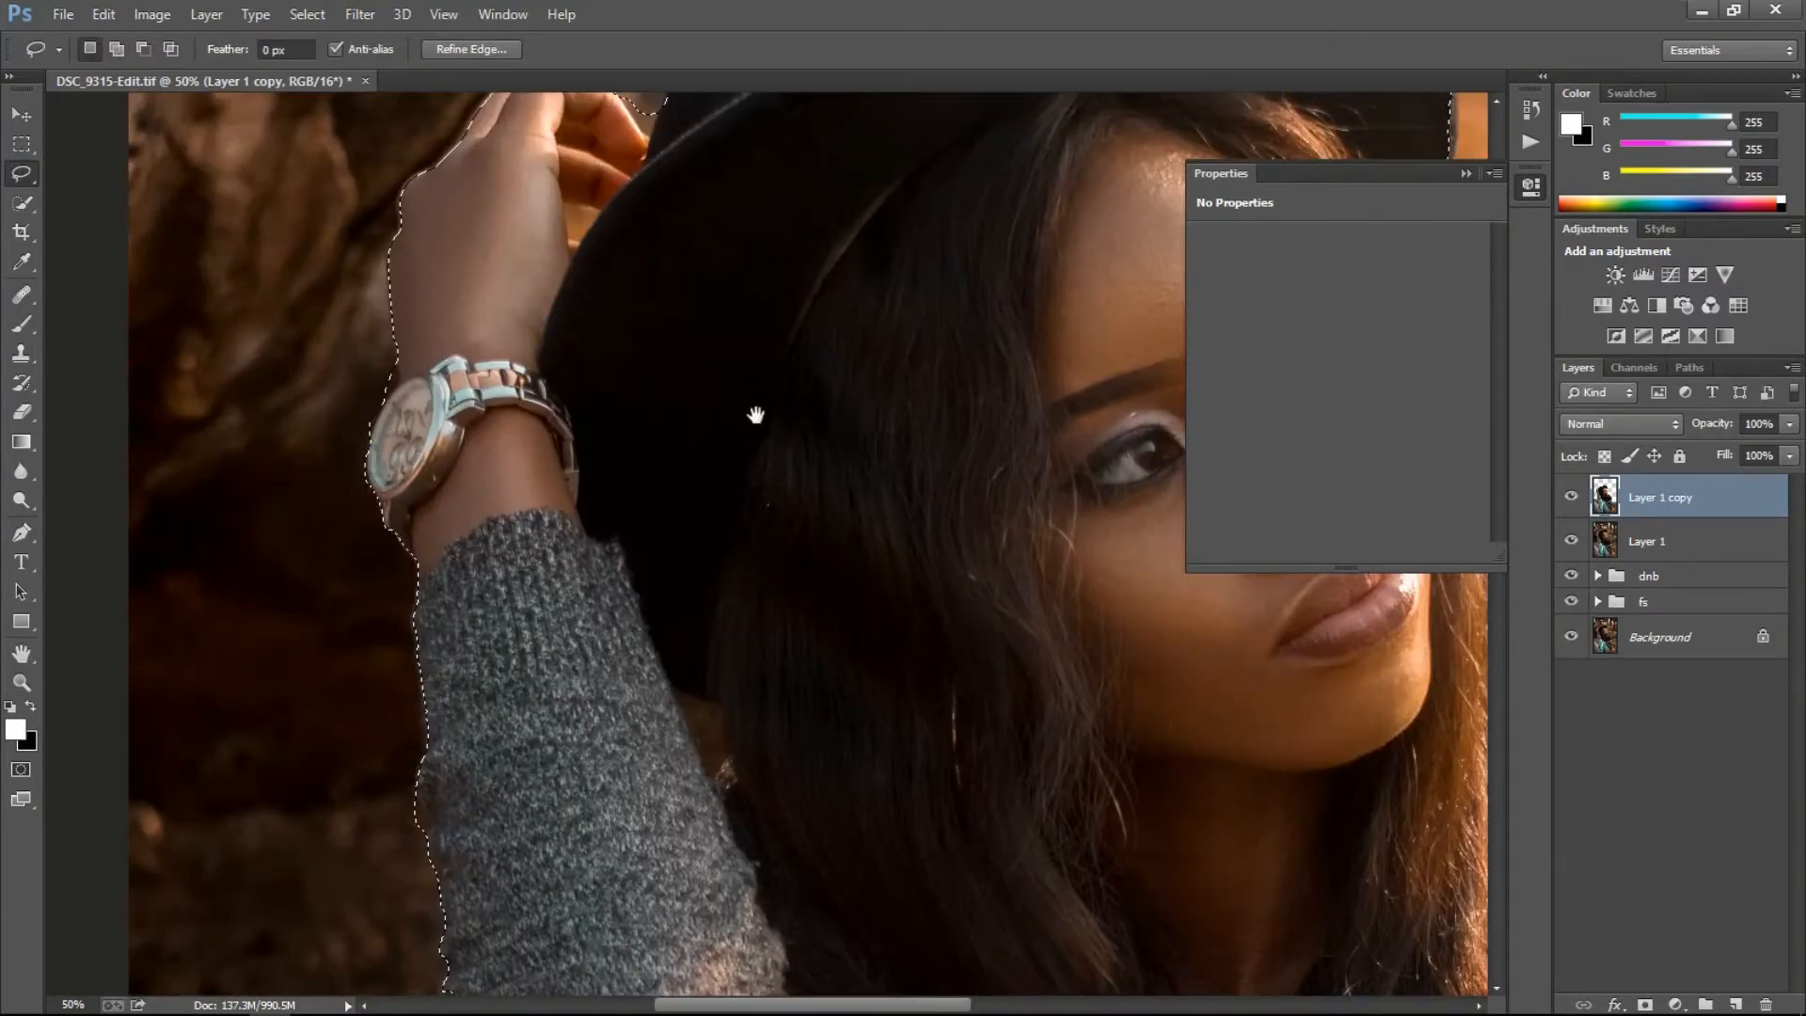
{"action": "left_click_drag", "start_coordinate": [758, 411], "coordinate": [62, 674]}
{"action": "mouse_move", "coordinate": [744, 299]}
{"action": "left_mouse_down"}
{"action": "mouse_move", "coordinate": [758, 482]}
{"action": "mouse_move", "coordinate": [701, 339]}
{"action": "left_mouse_up"}
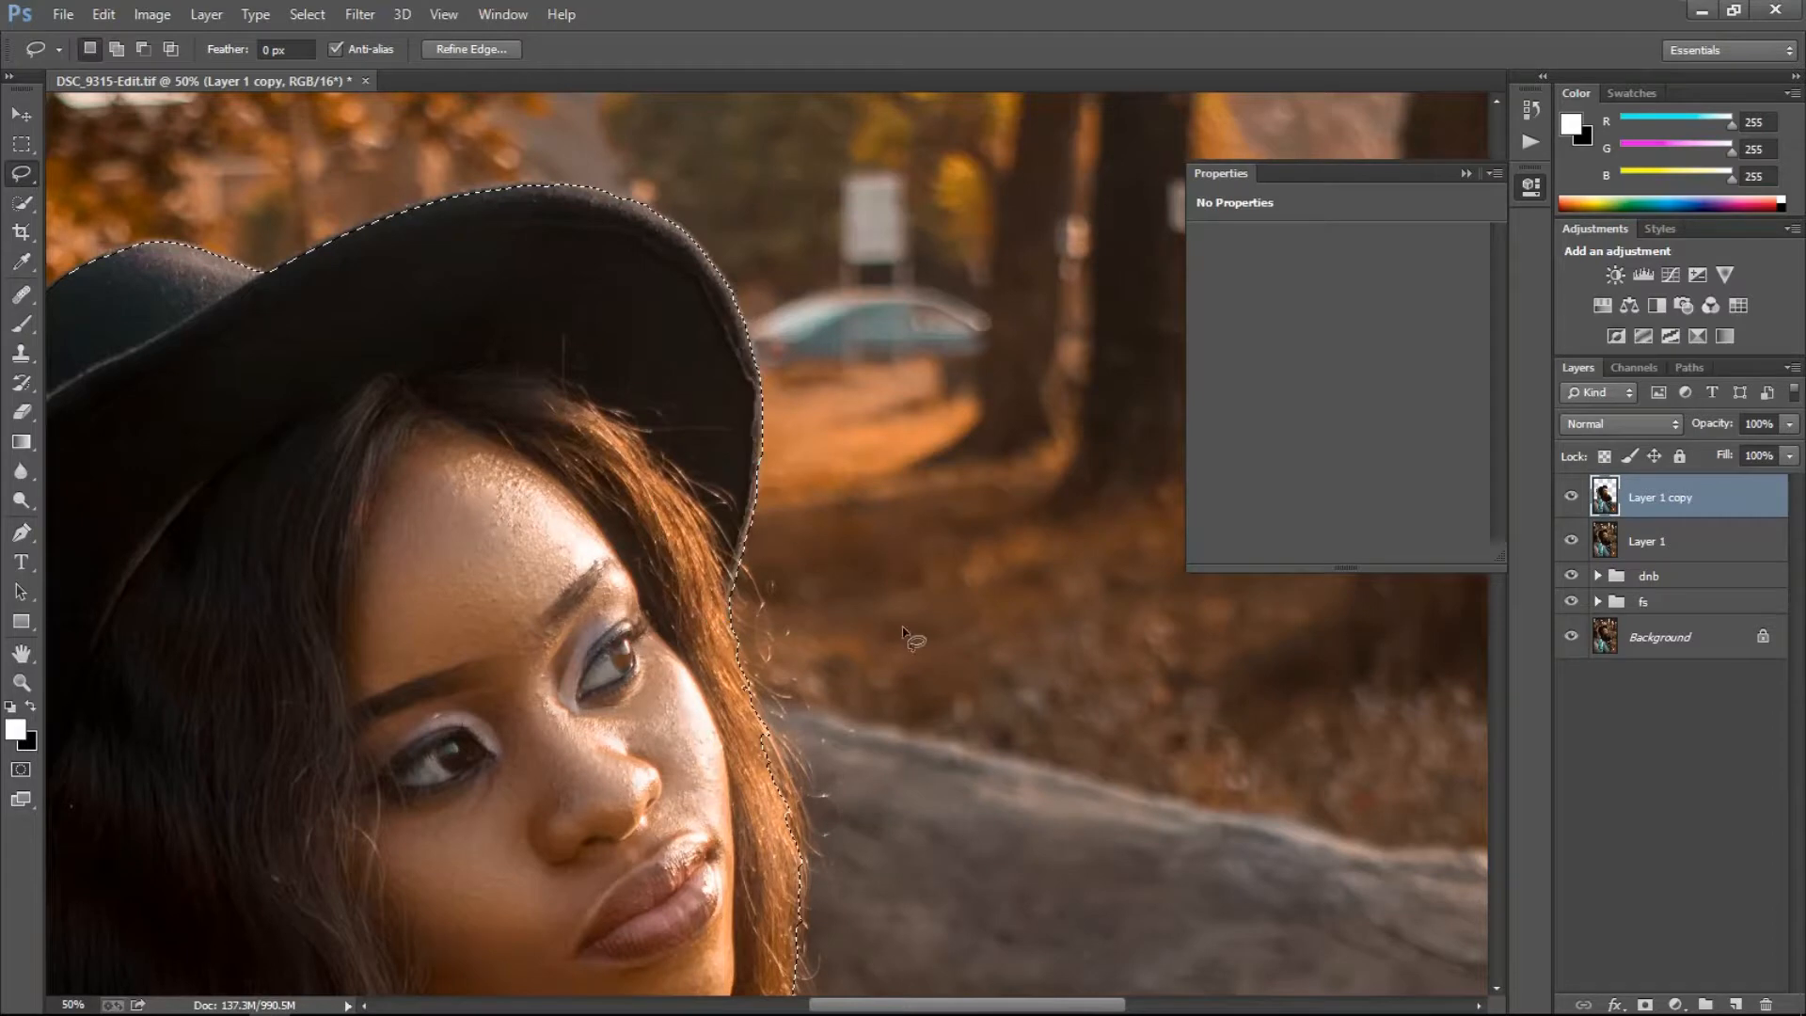
{"action": "key", "text": "ctrl+0"}
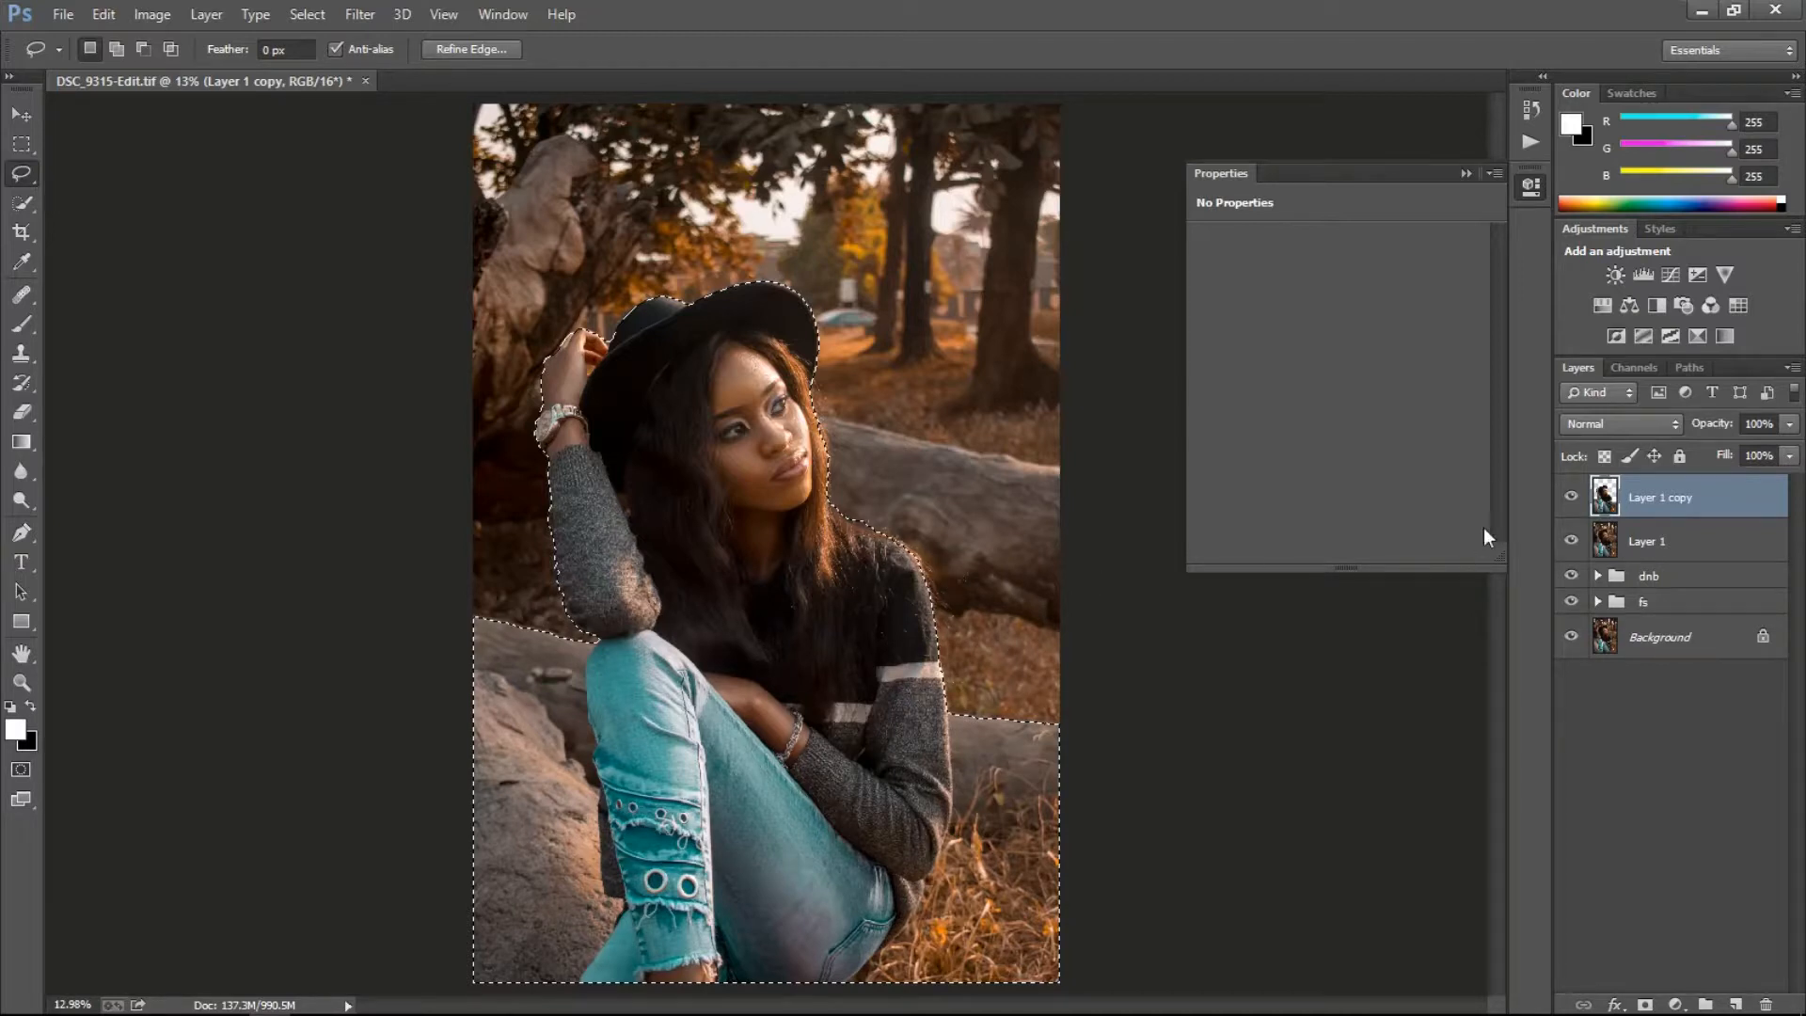
Deselect and check the cut-out with the other layers hidden, restore their visibility, and toggle the cut-out layer off and on.
{"action": "left_click_drag", "start_coordinate": [1570, 538], "coordinate": [1578, 721]}
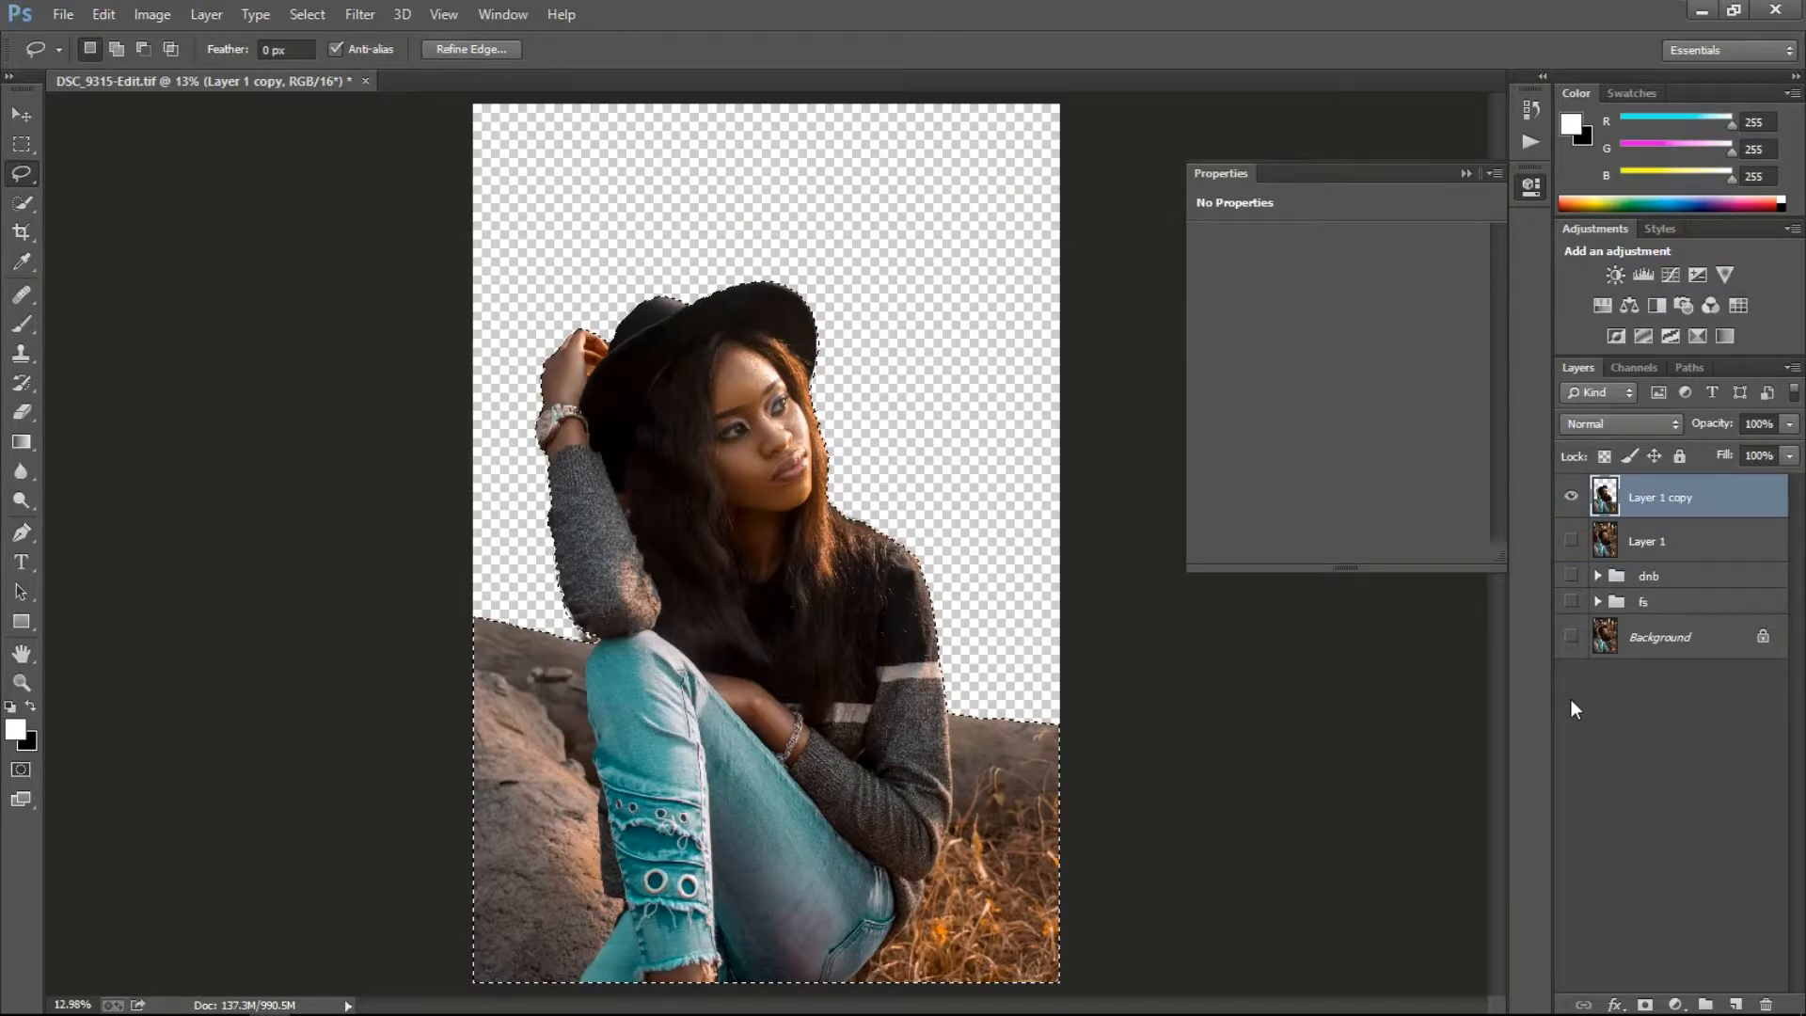
{"action": "key", "text": "ctrl+d"}
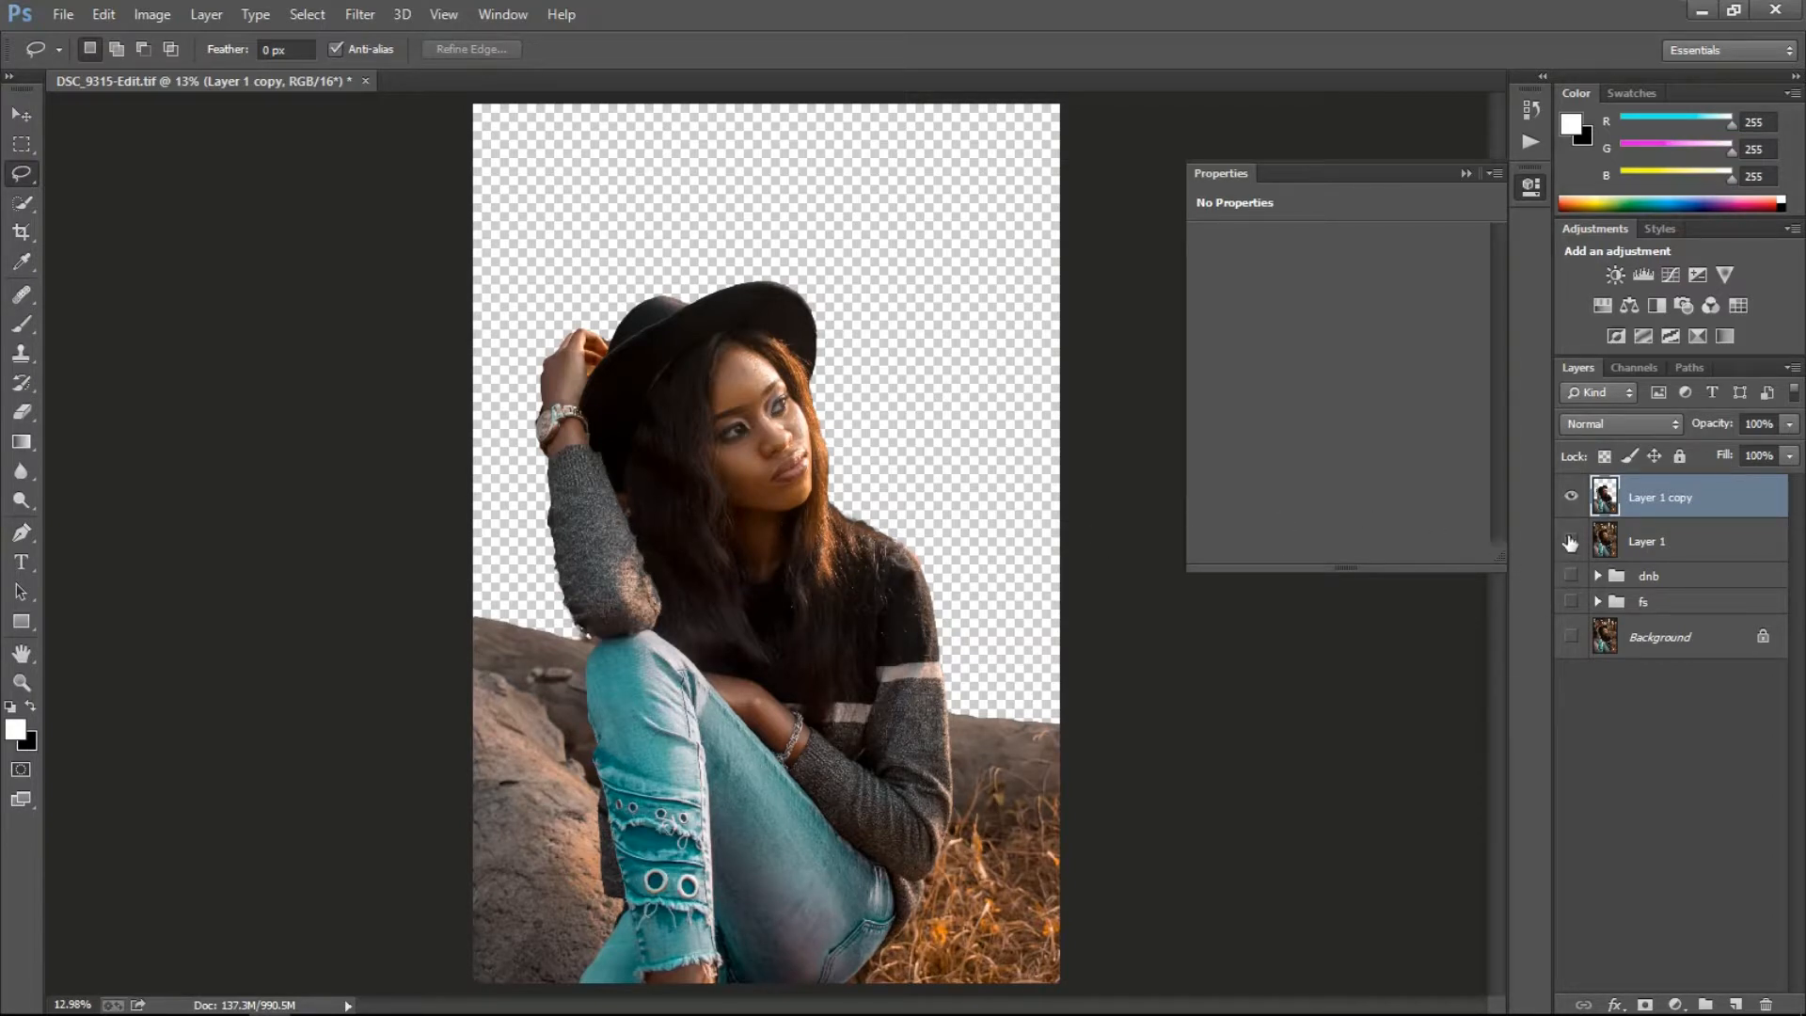
{"action": "left_click_drag", "start_coordinate": [1571, 541], "coordinate": [1571, 640]}
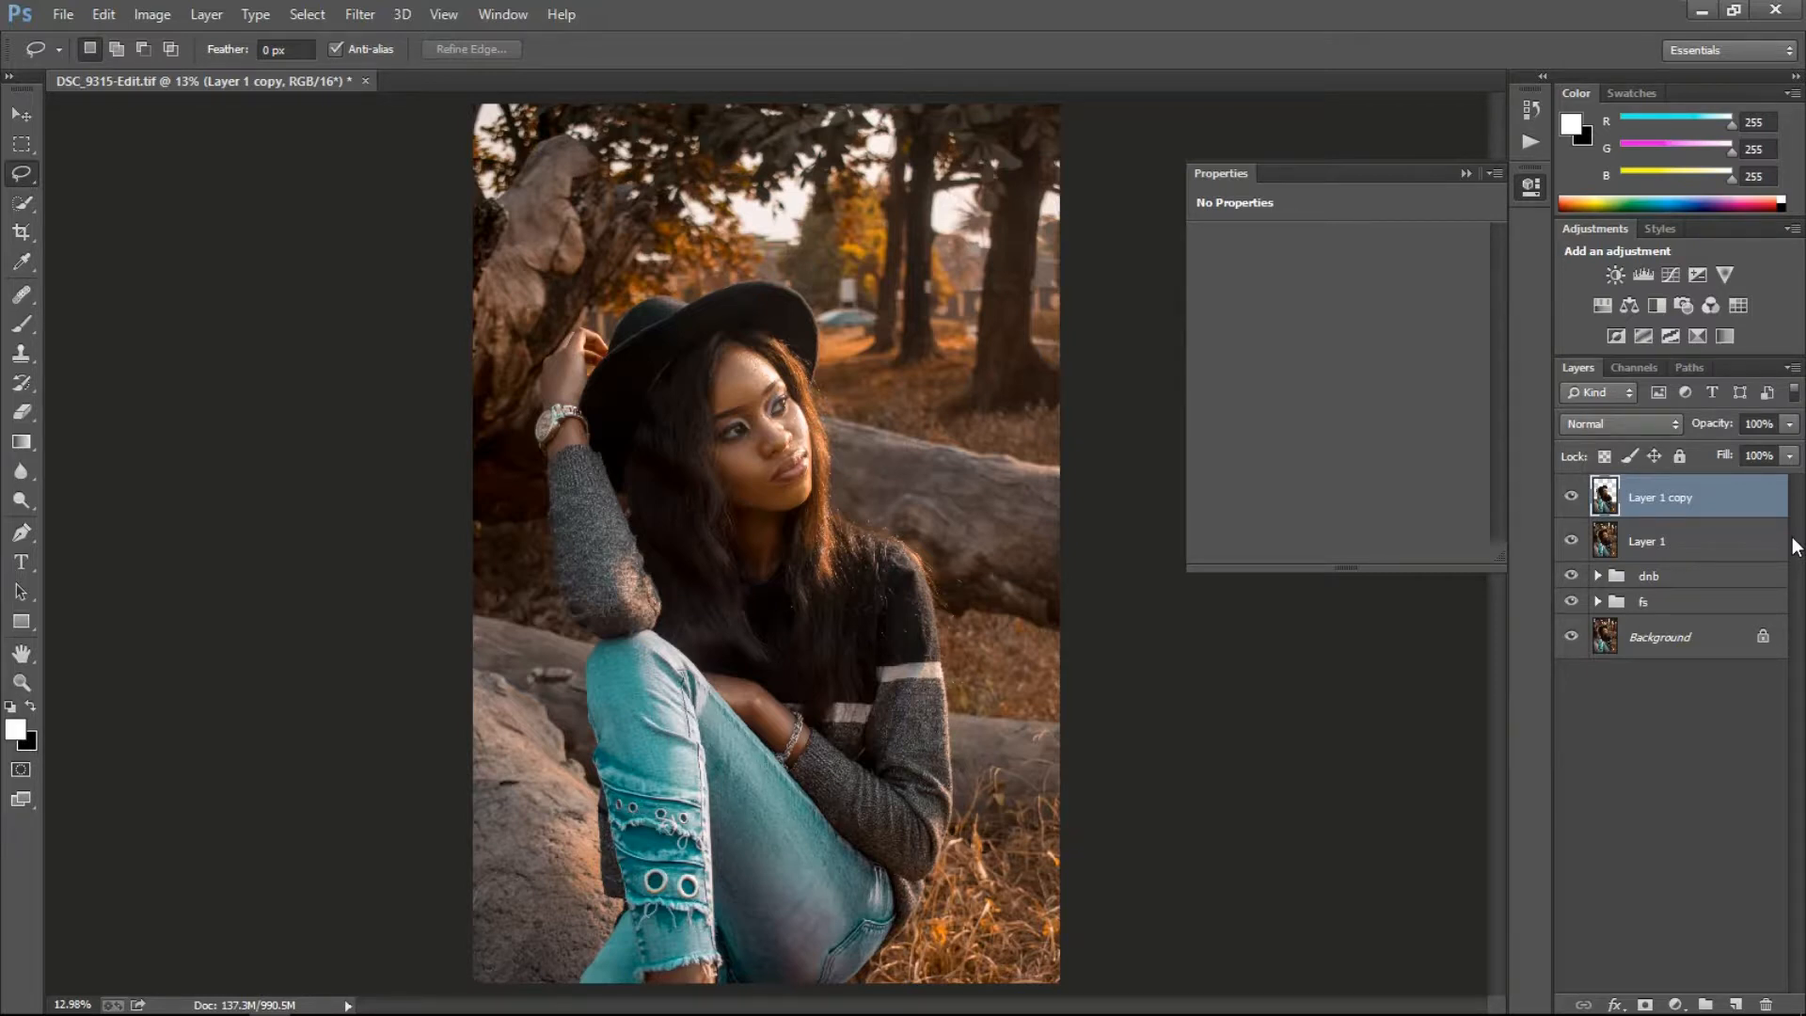
{"action": "left_click", "coordinate": [1570, 496]}
{"action": "left_click", "coordinate": [1570, 496]}
Make Layer 1 the active layer and load the outline of Layer 1 copy as a selection.
{"action": "left_click", "coordinate": [1677, 554]}
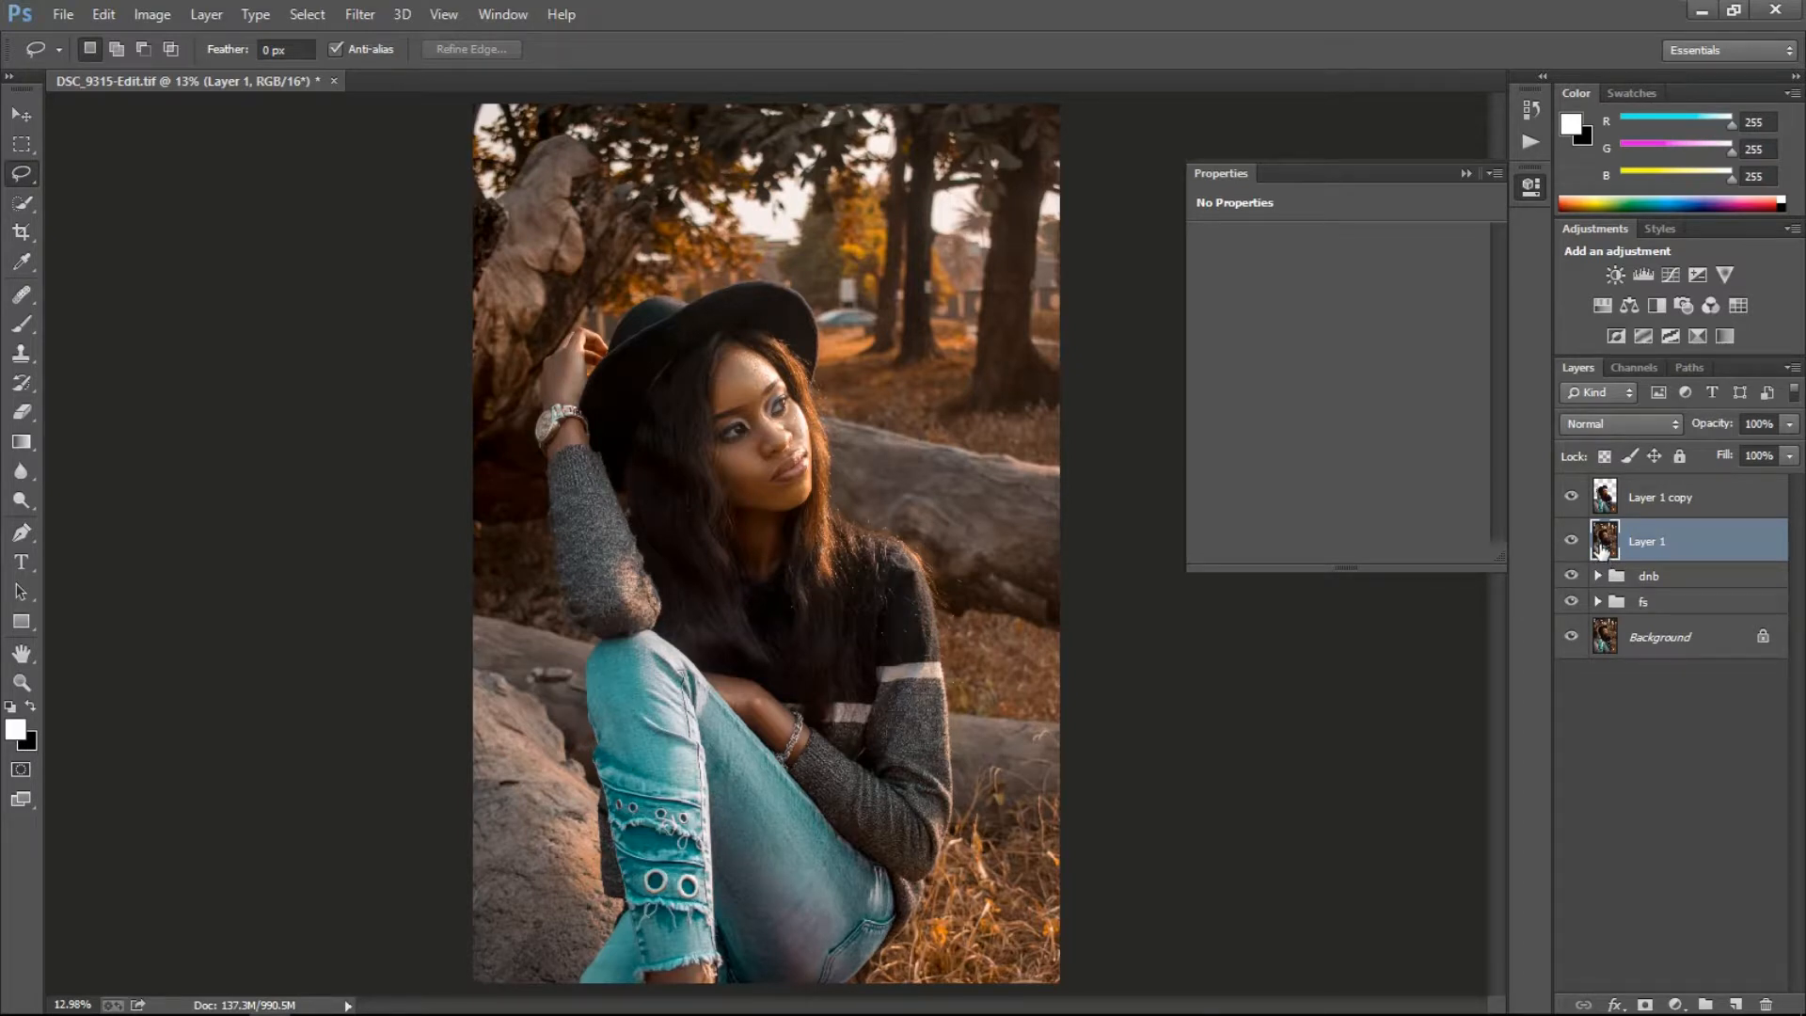
{"action": "left_click_drag", "start_coordinate": [1604, 548], "coordinate": [1608, 501]}
{"action": "left_click", "coordinate": [1606, 504], "text": "ctrl"}
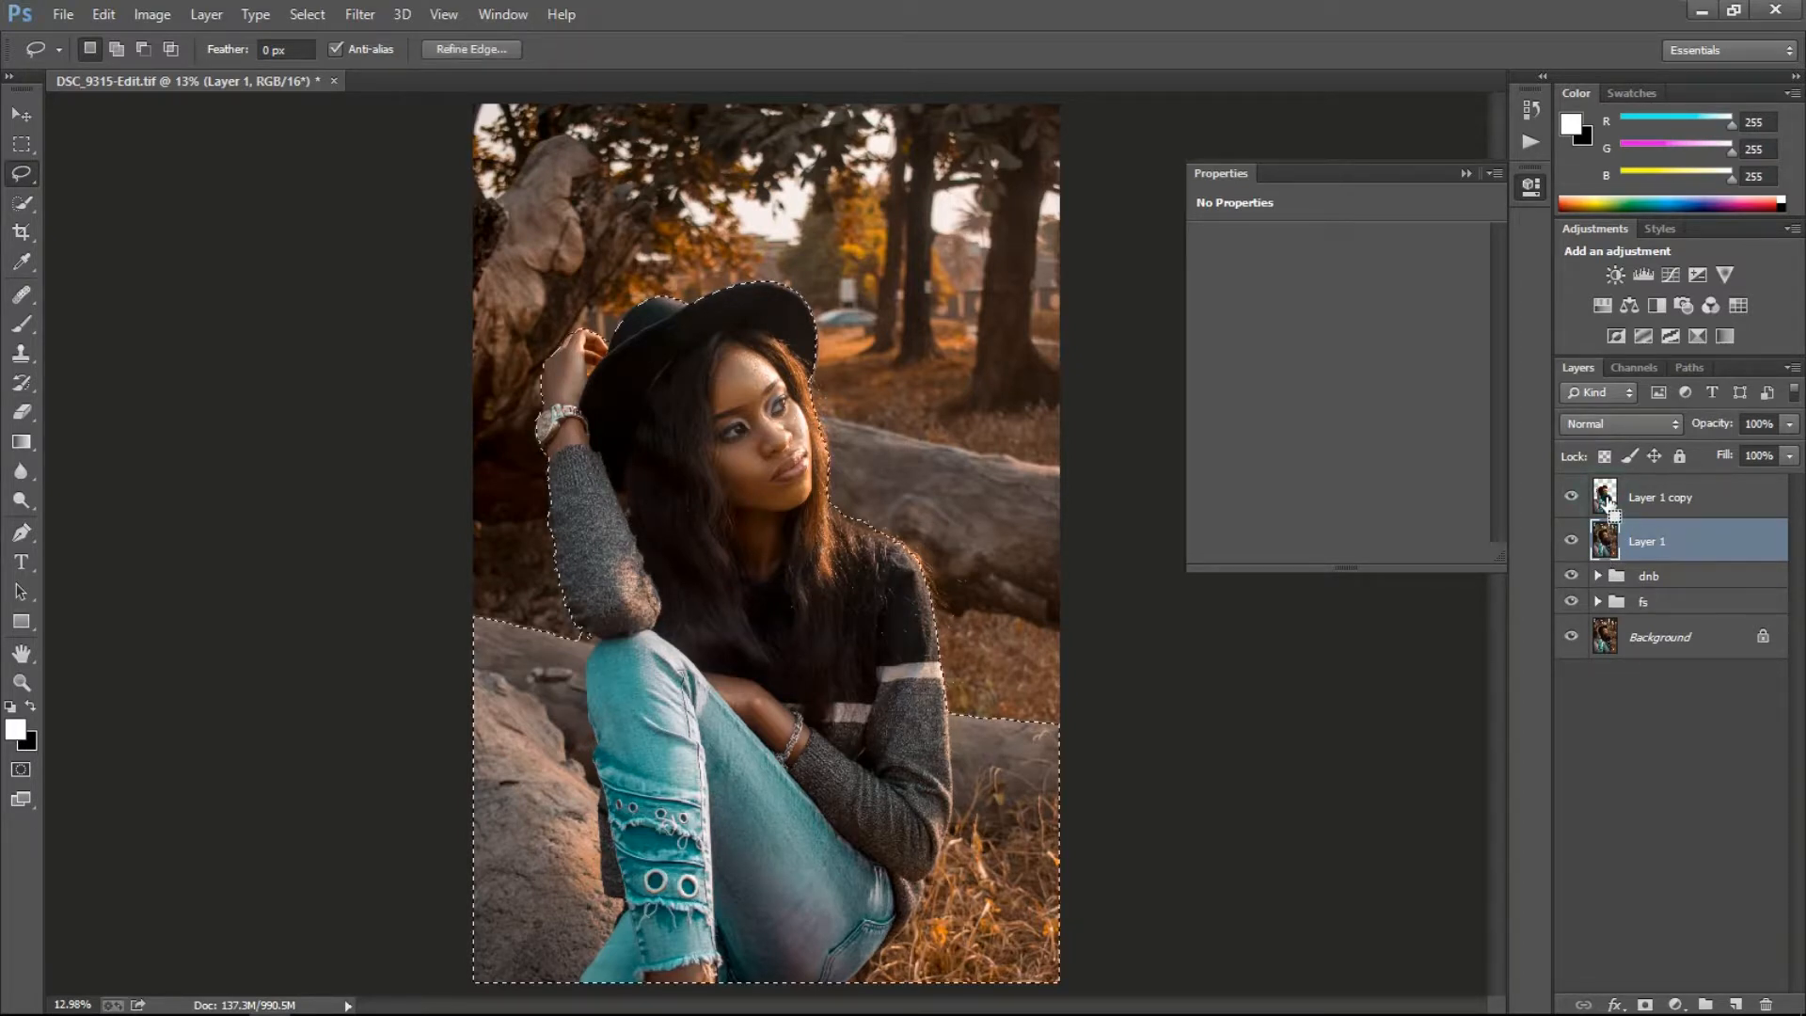
{"action": "left_click", "coordinate": [306, 14]}
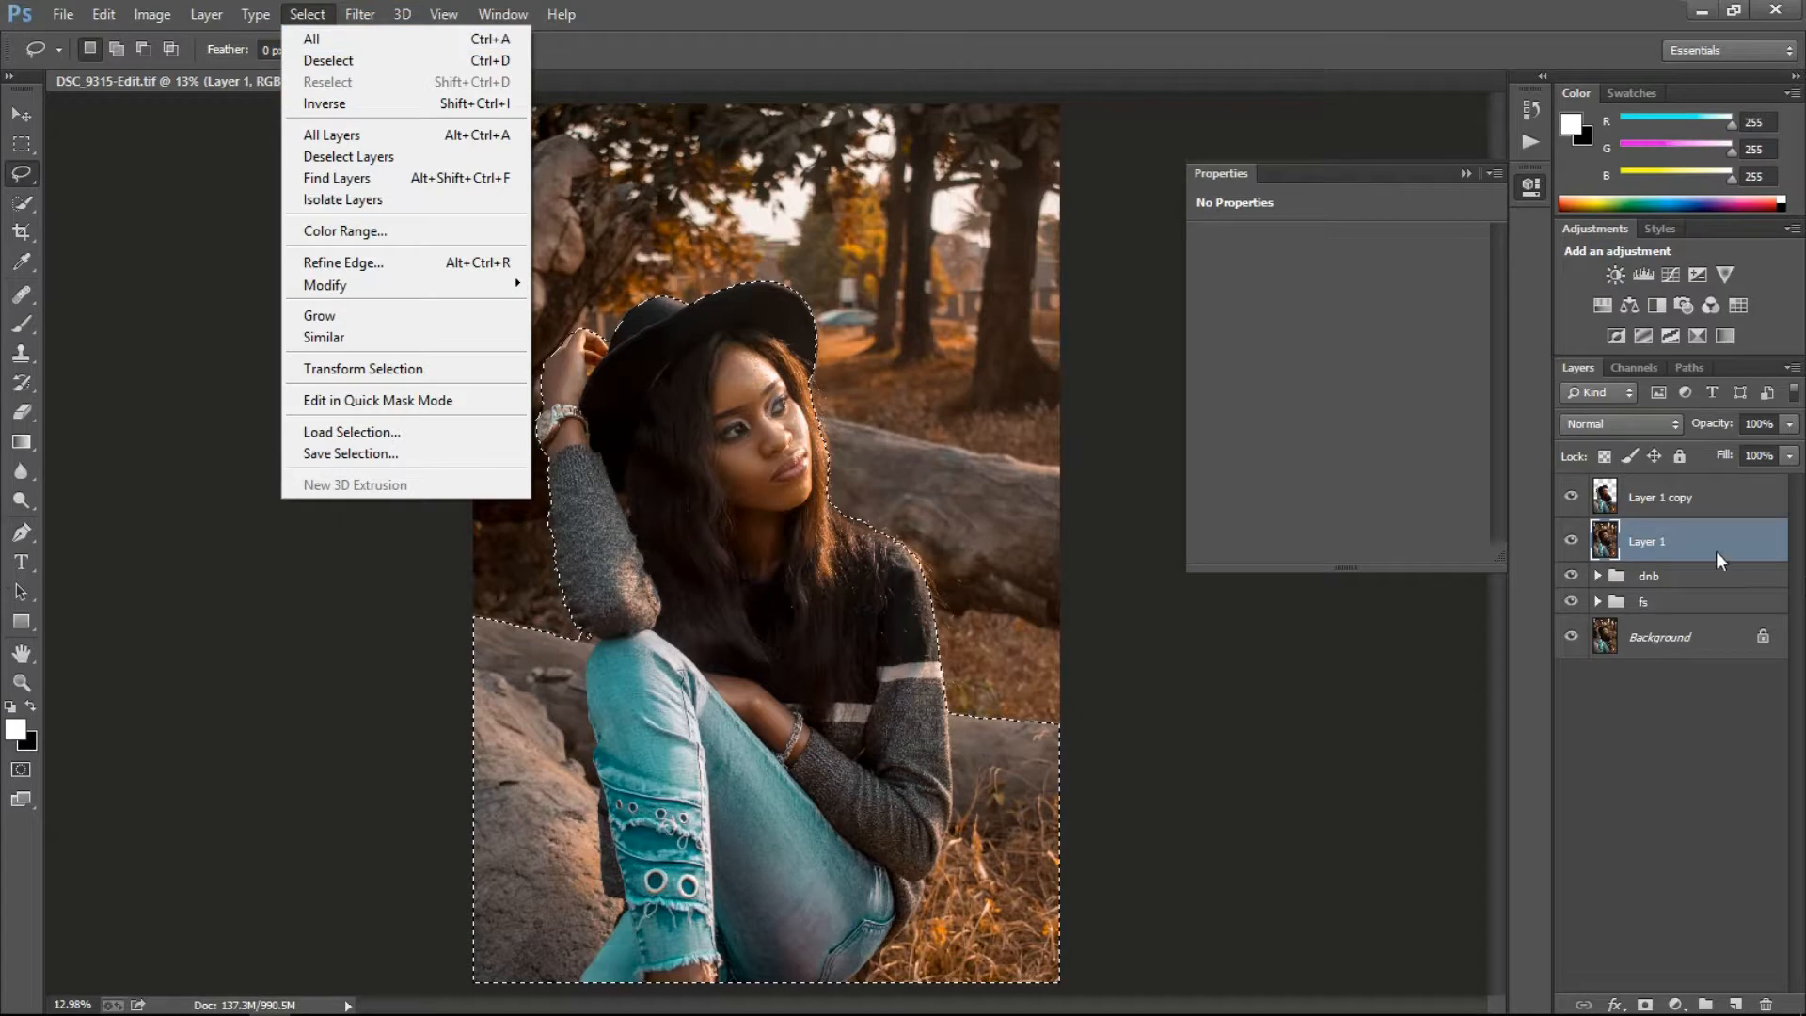
{"action": "left_click", "coordinate": [1649, 545]}
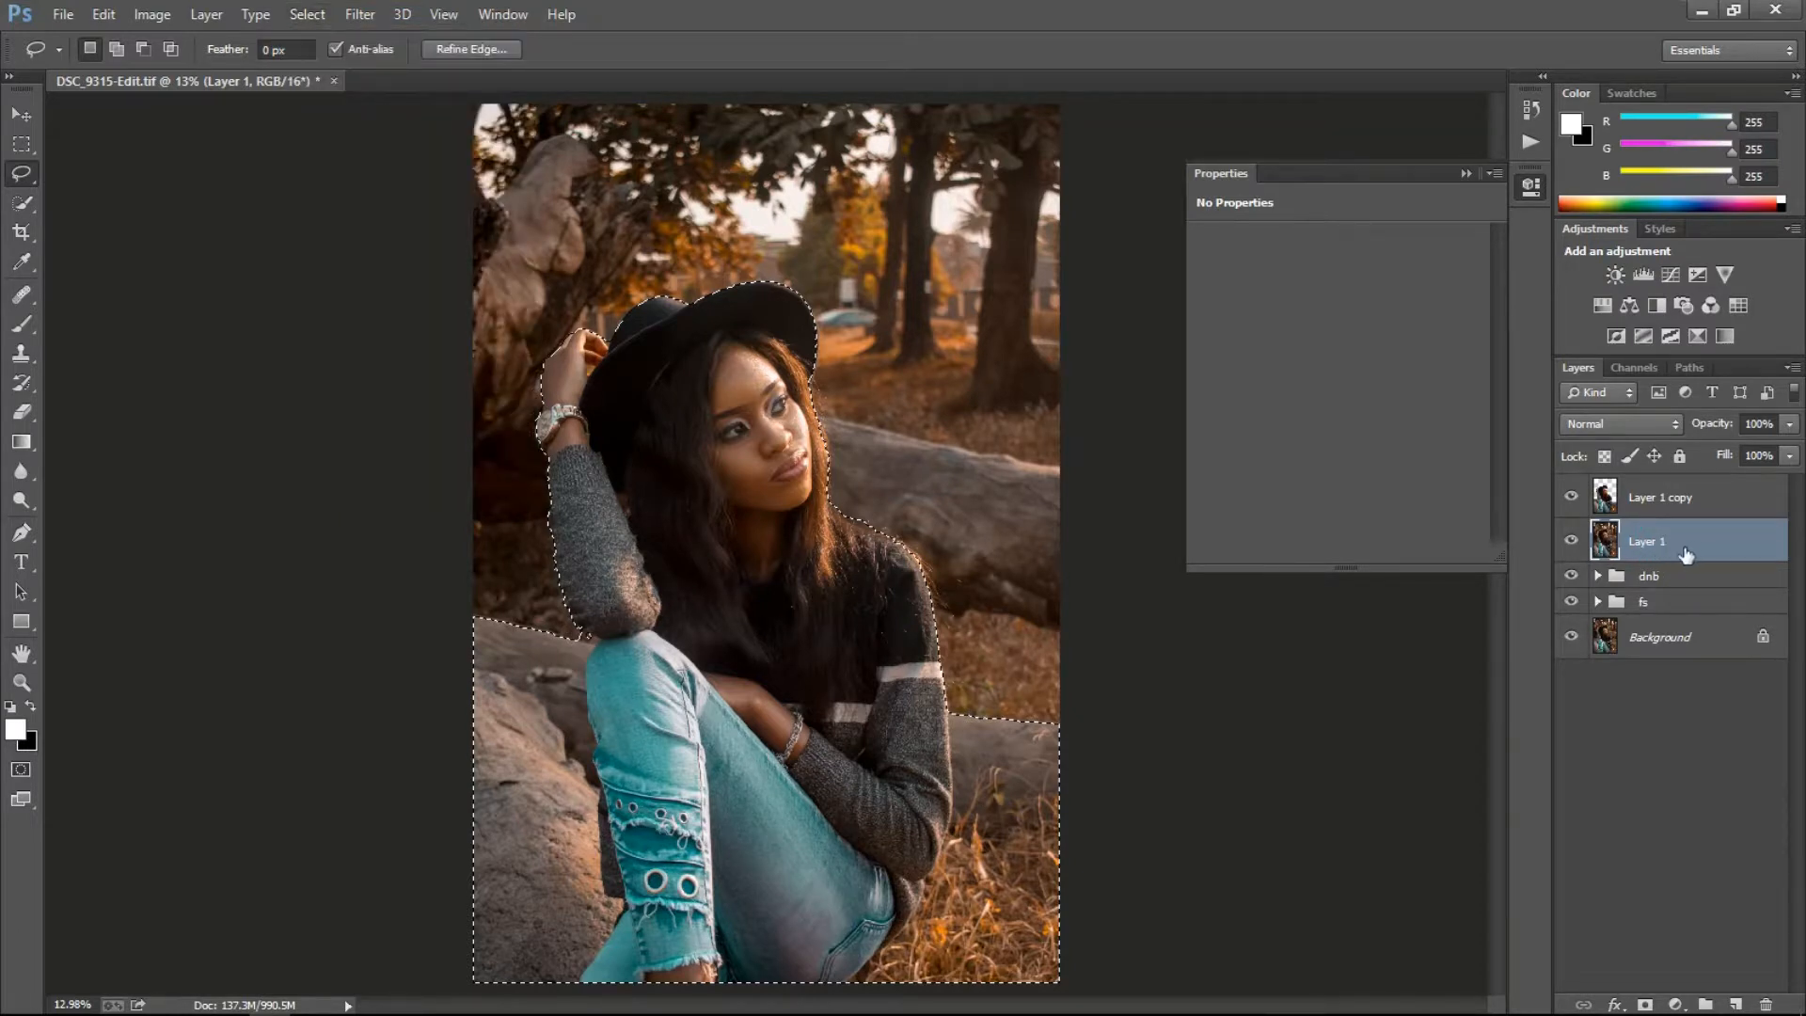
Expand the selection by 7 pixels, and repeat the same 7-pixel expansion once more.
{"action": "left_click", "coordinate": [307, 14]}
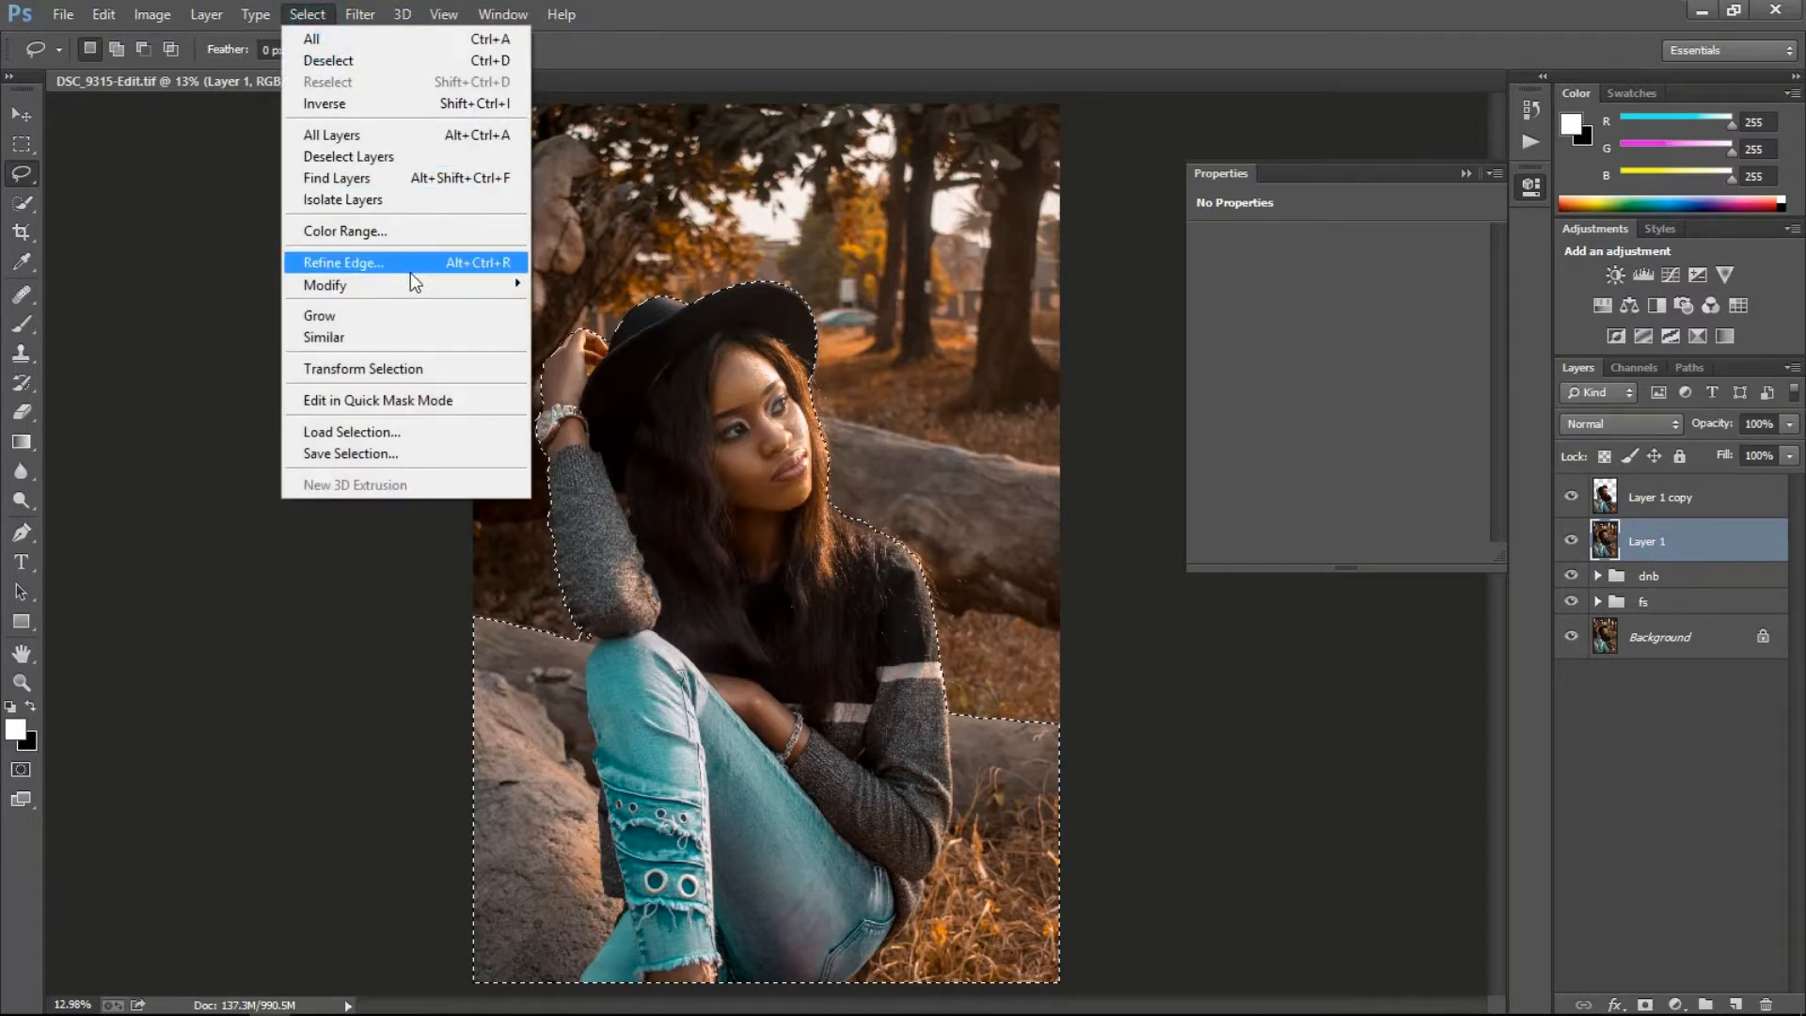
{"action": "mouse_move", "coordinate": [421, 286]}
{"action": "left_click", "coordinate": [616, 329]}
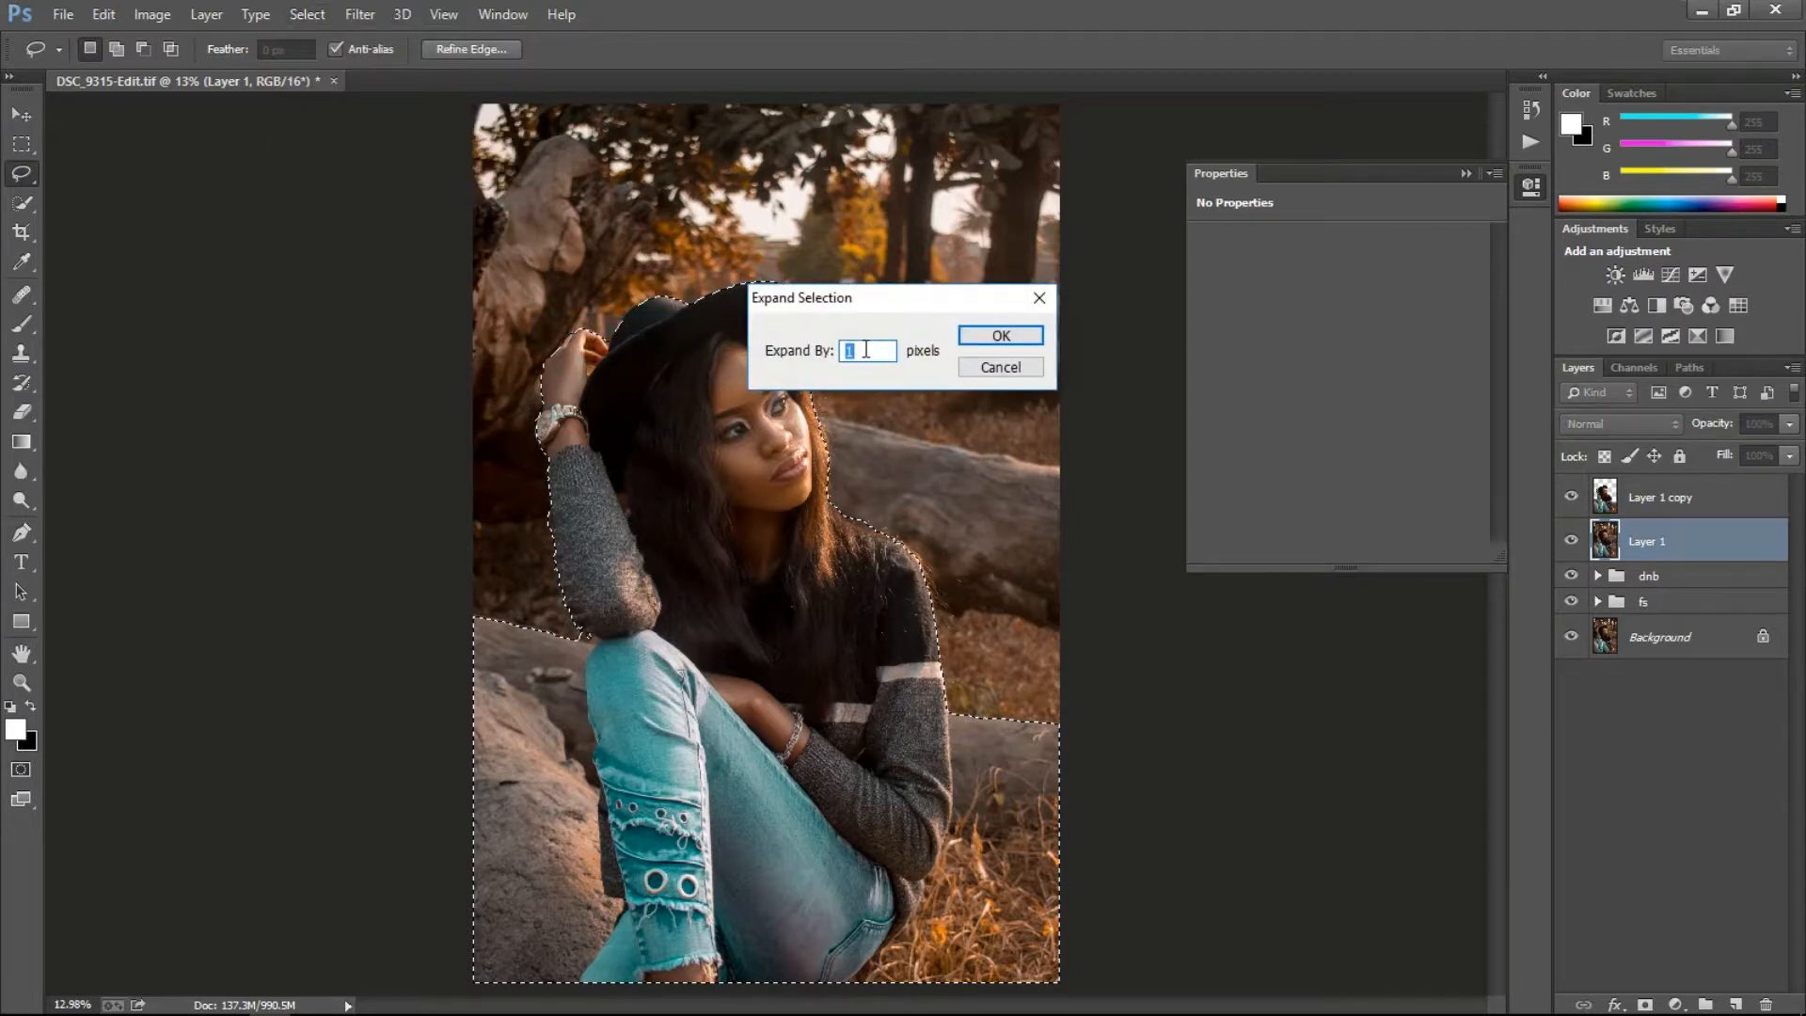
{"action": "type", "text": "2"}
{"action": "left_click", "coordinate": [1000, 336]}
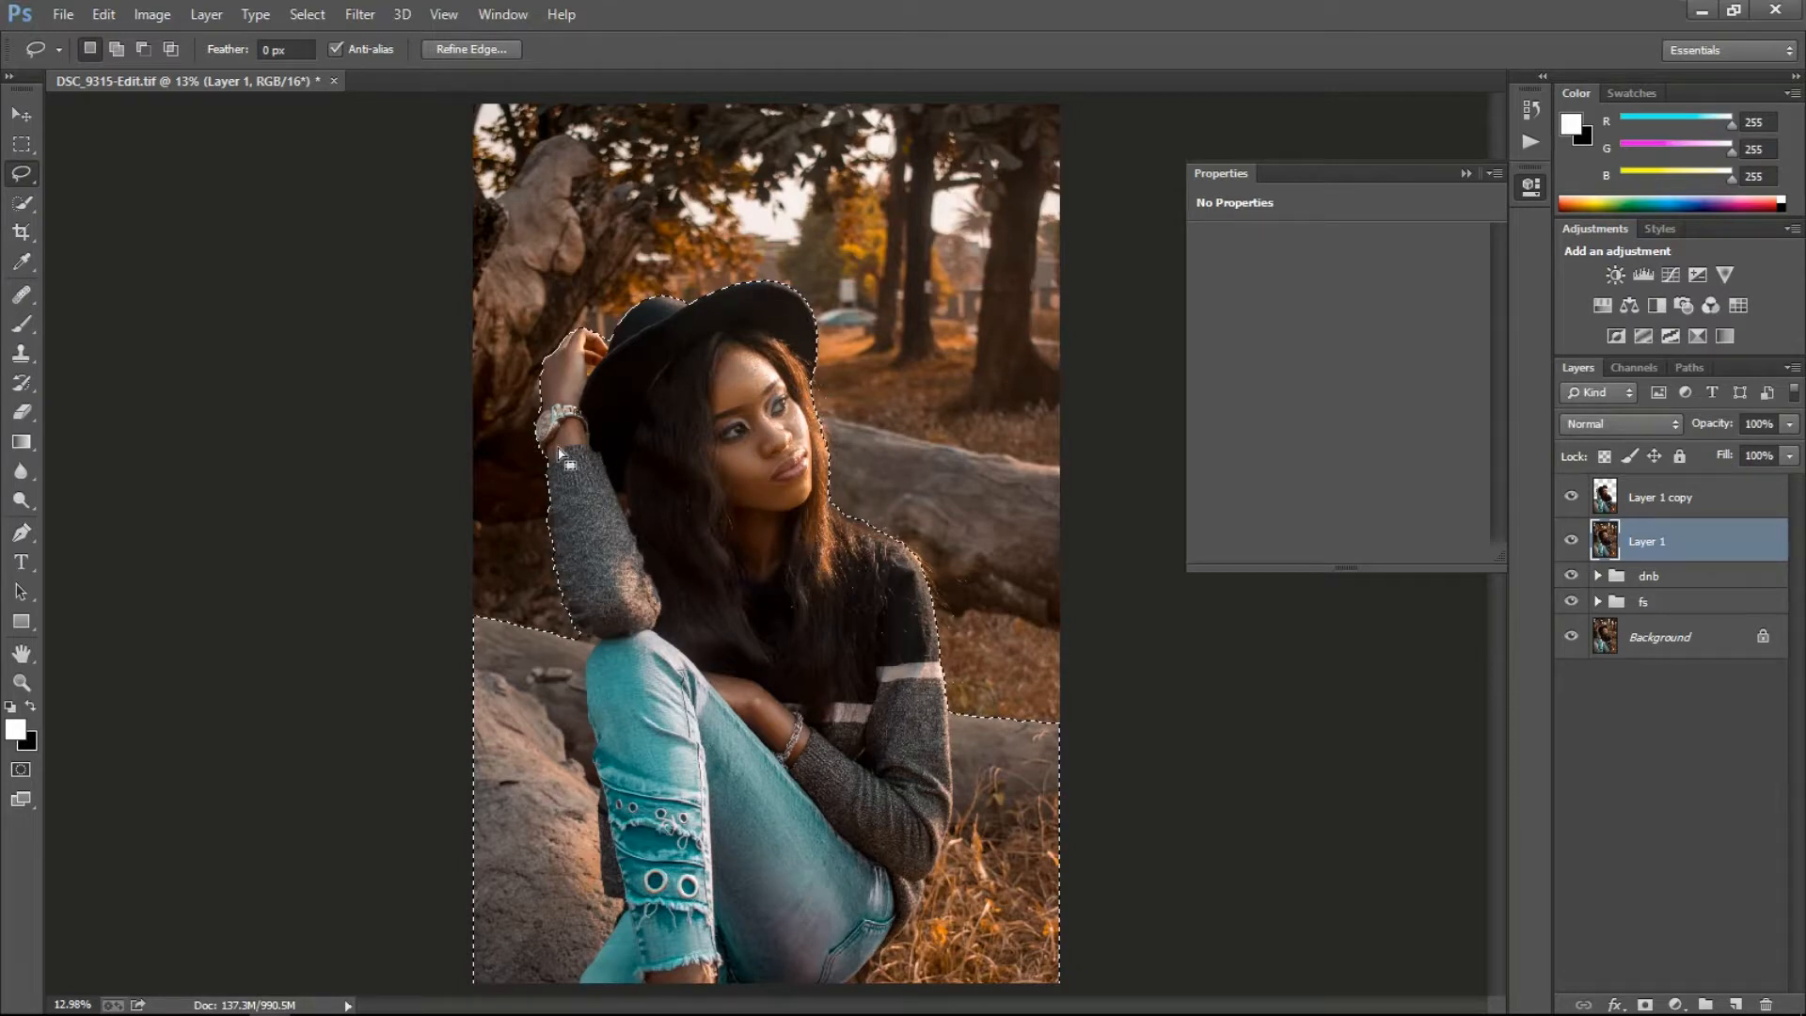
{"action": "left_click", "coordinate": [307, 15]}
{"action": "mouse_move", "coordinate": [373, 286]}
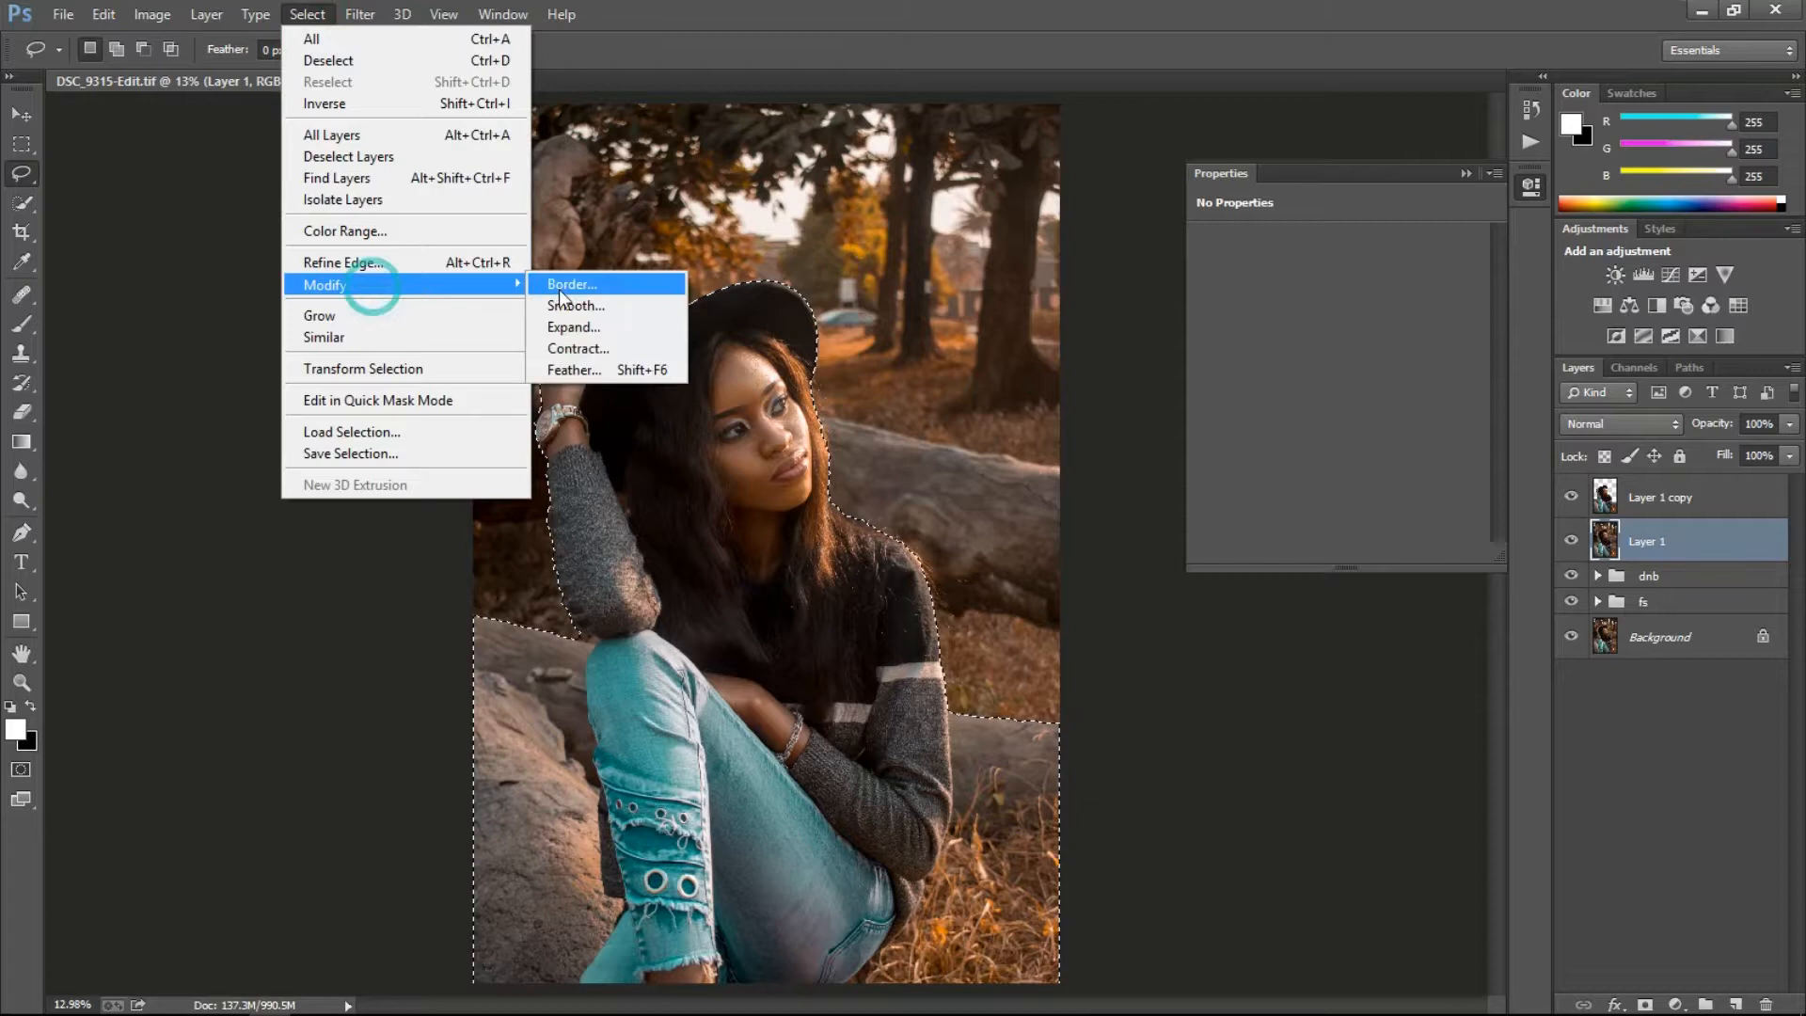
{"action": "left_click", "coordinate": [603, 334]}
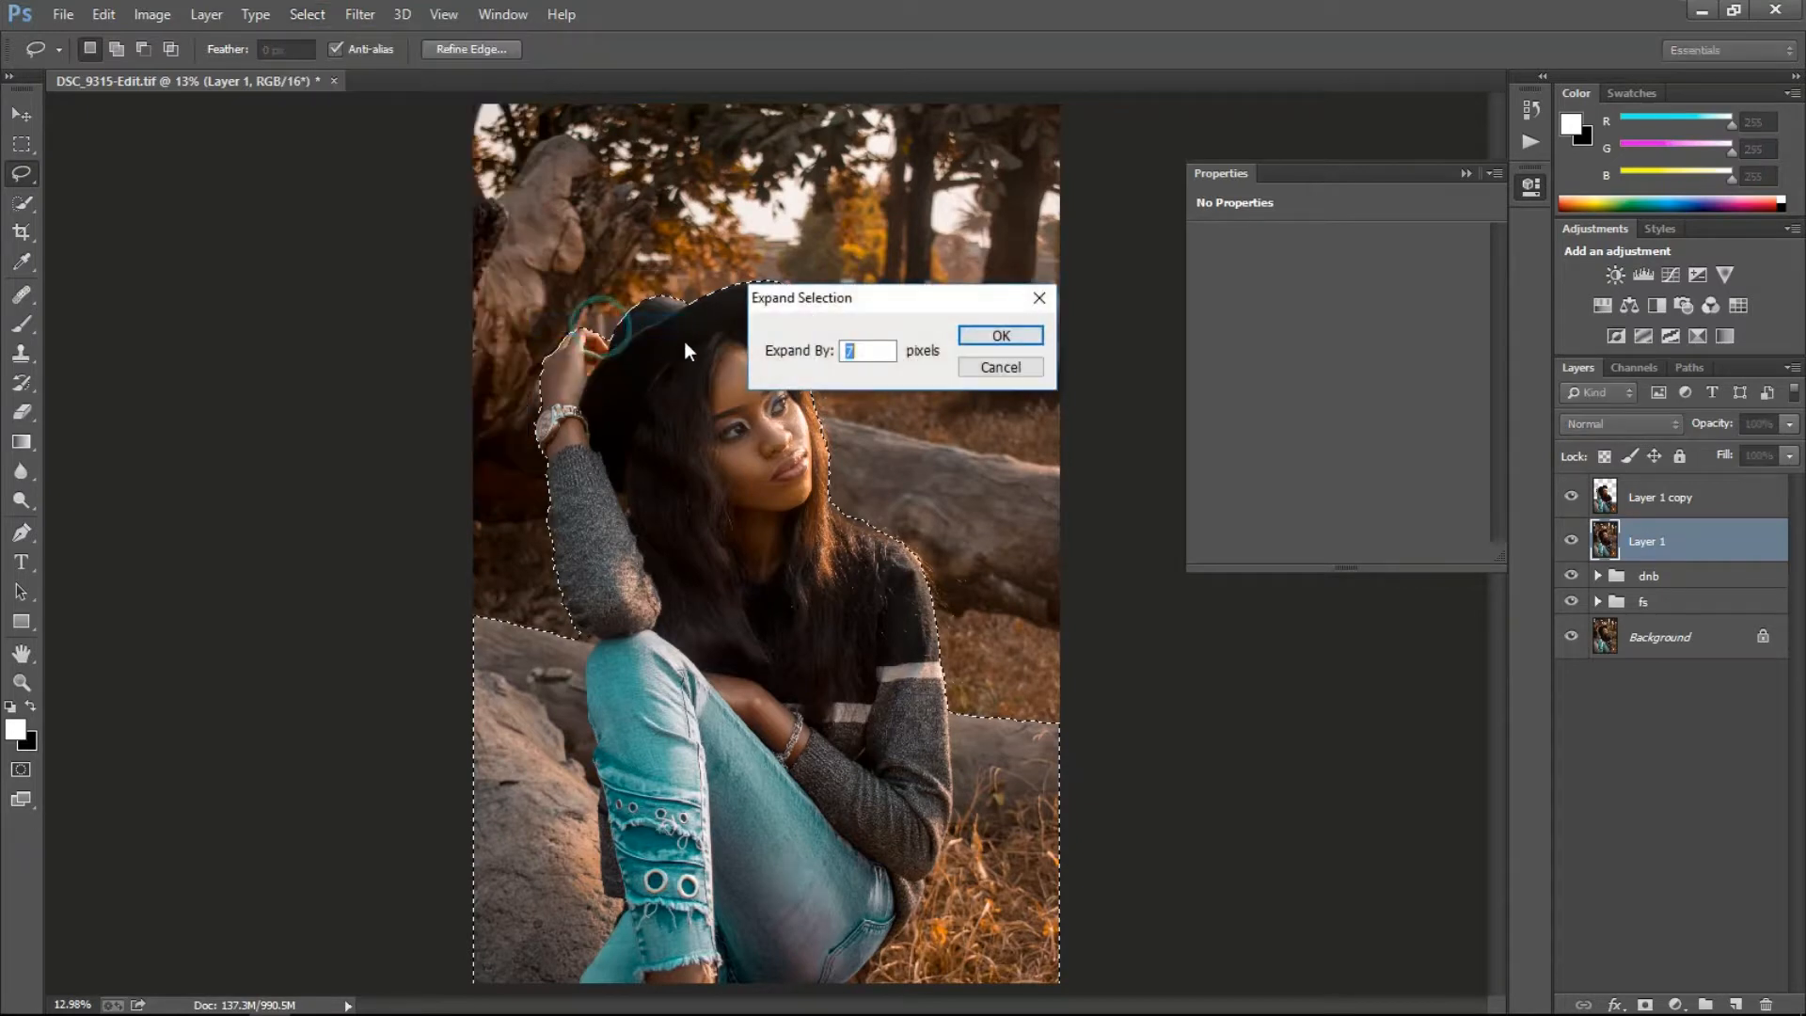
{"action": "left_click", "coordinate": [1001, 336]}
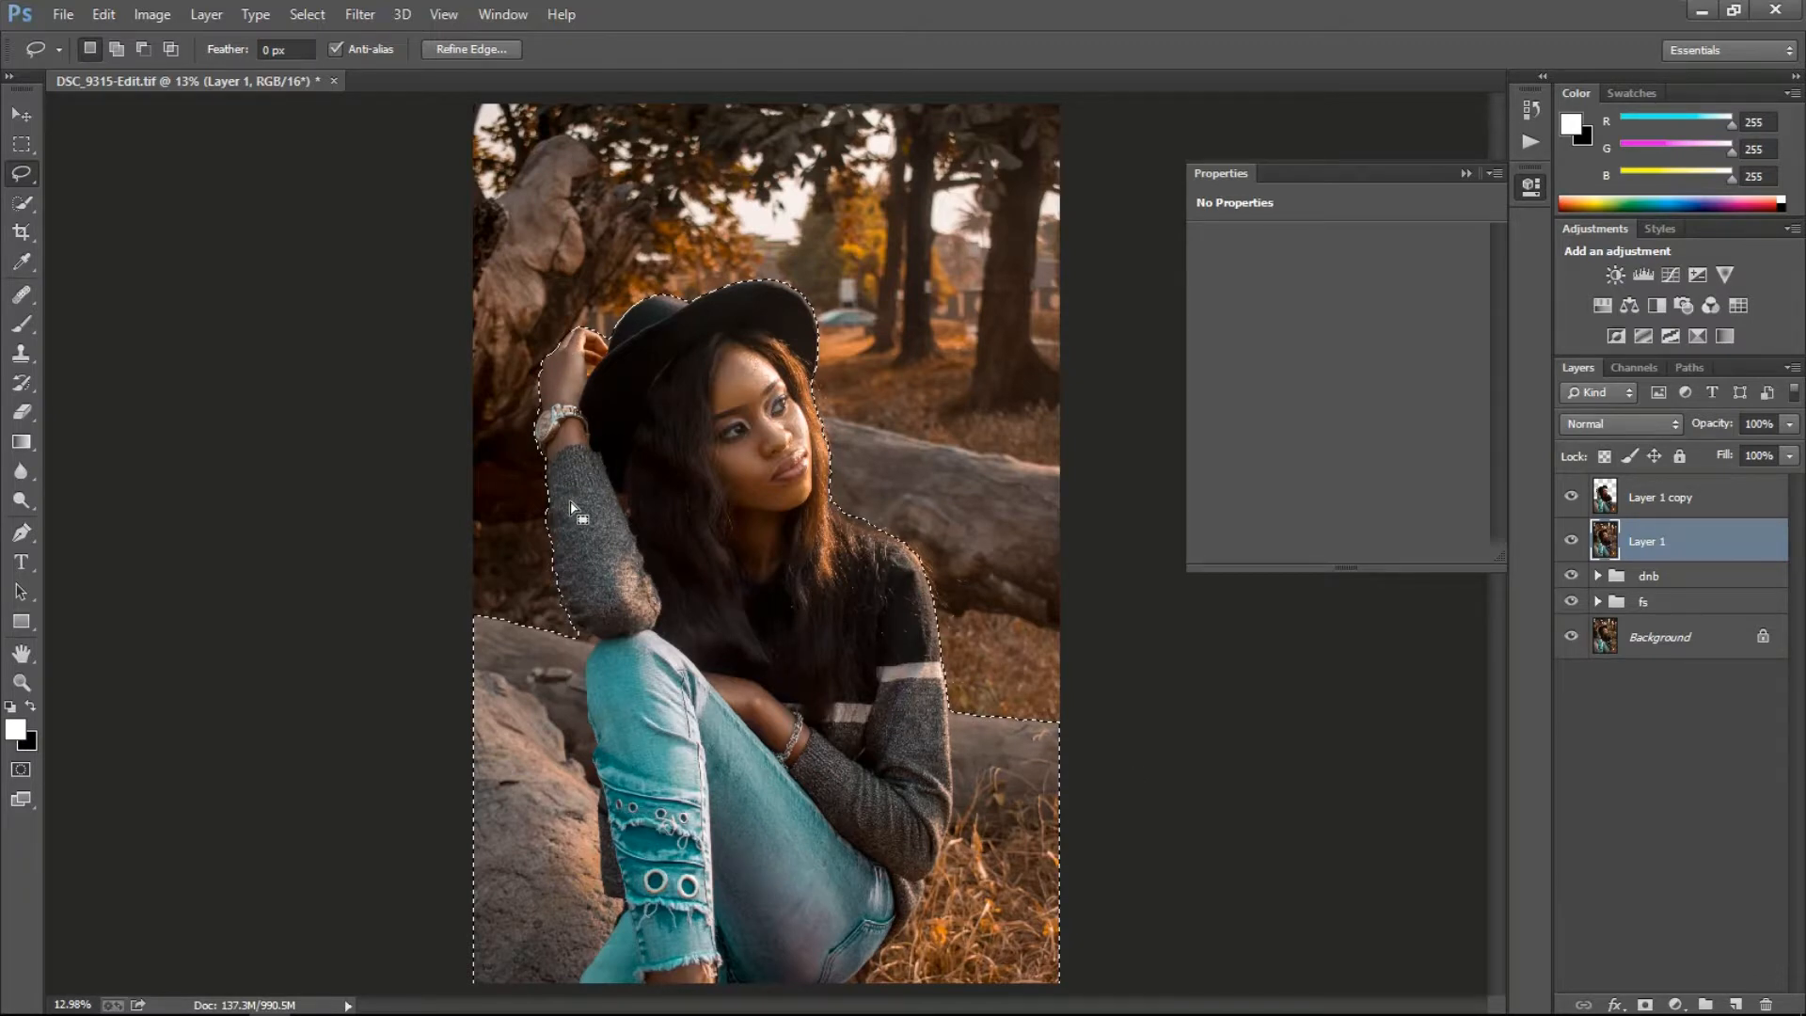
Fill the selected area of Layer 1 with Content-Aware in Normal mode at 100% opacity, deselect, and hide Layer 1 copy.
{"action": "right_click", "coordinate": [758, 555]}
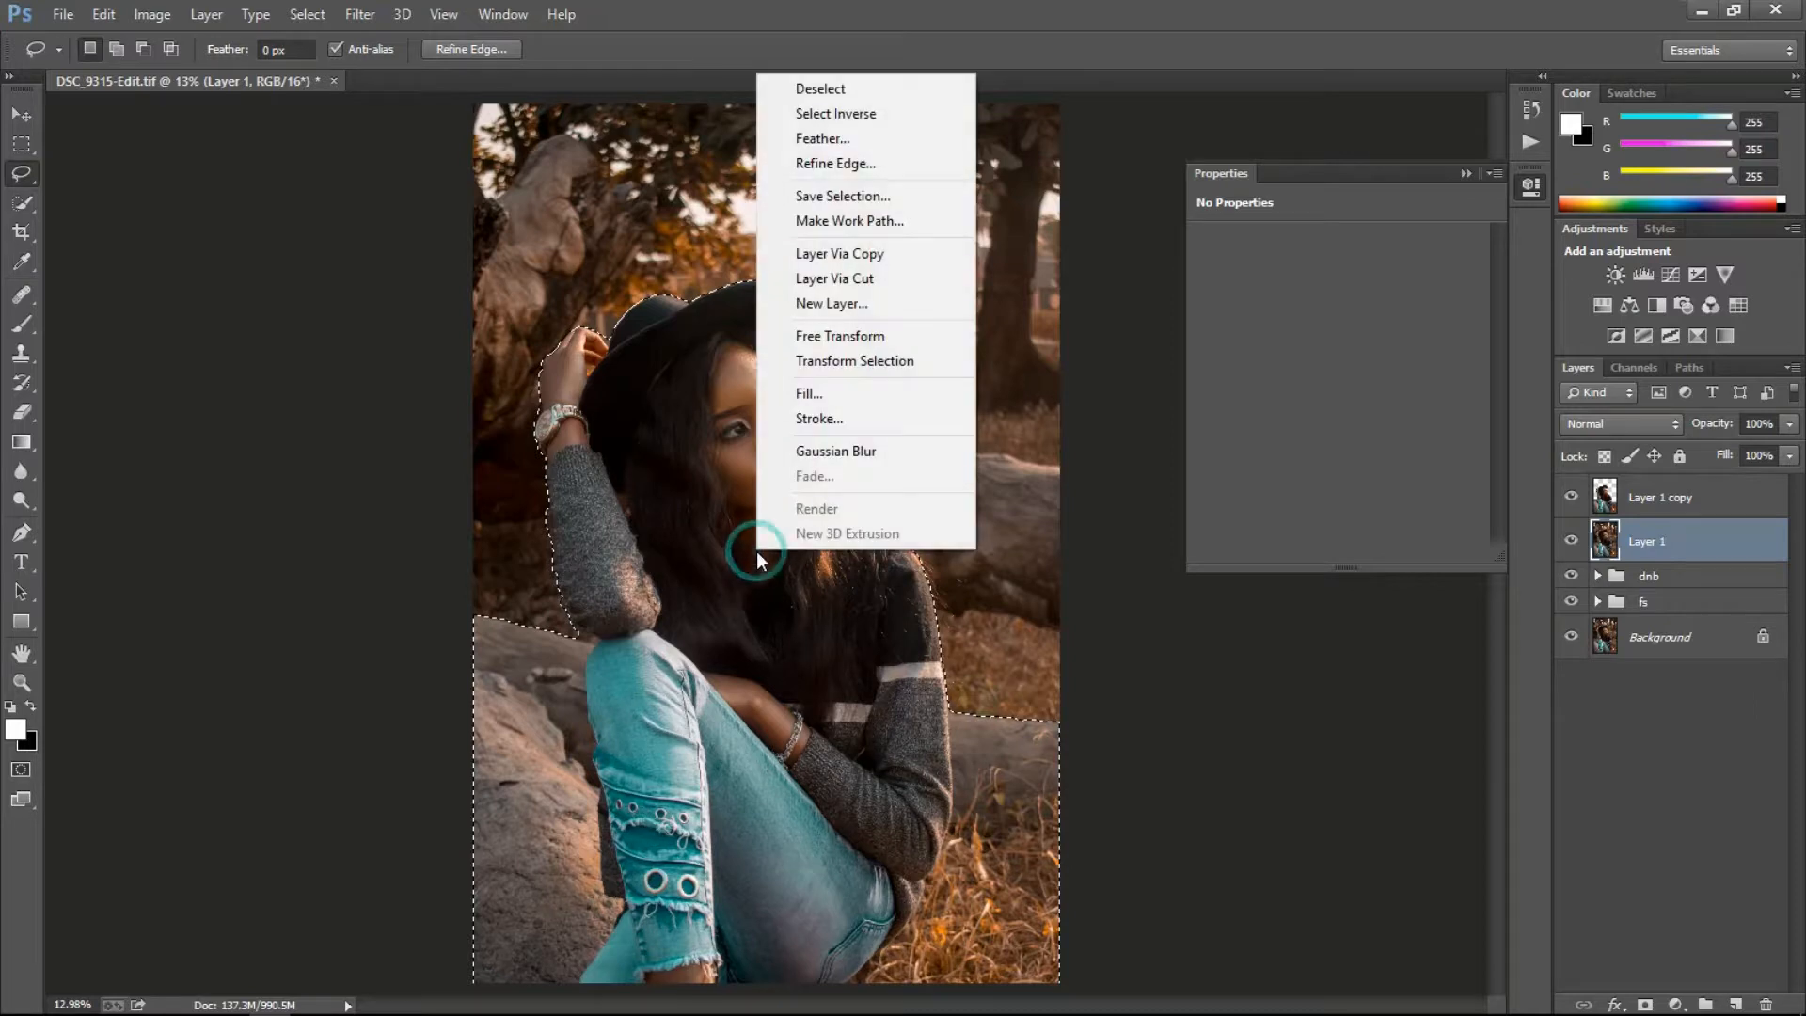
{"action": "left_click", "coordinate": [858, 401]}
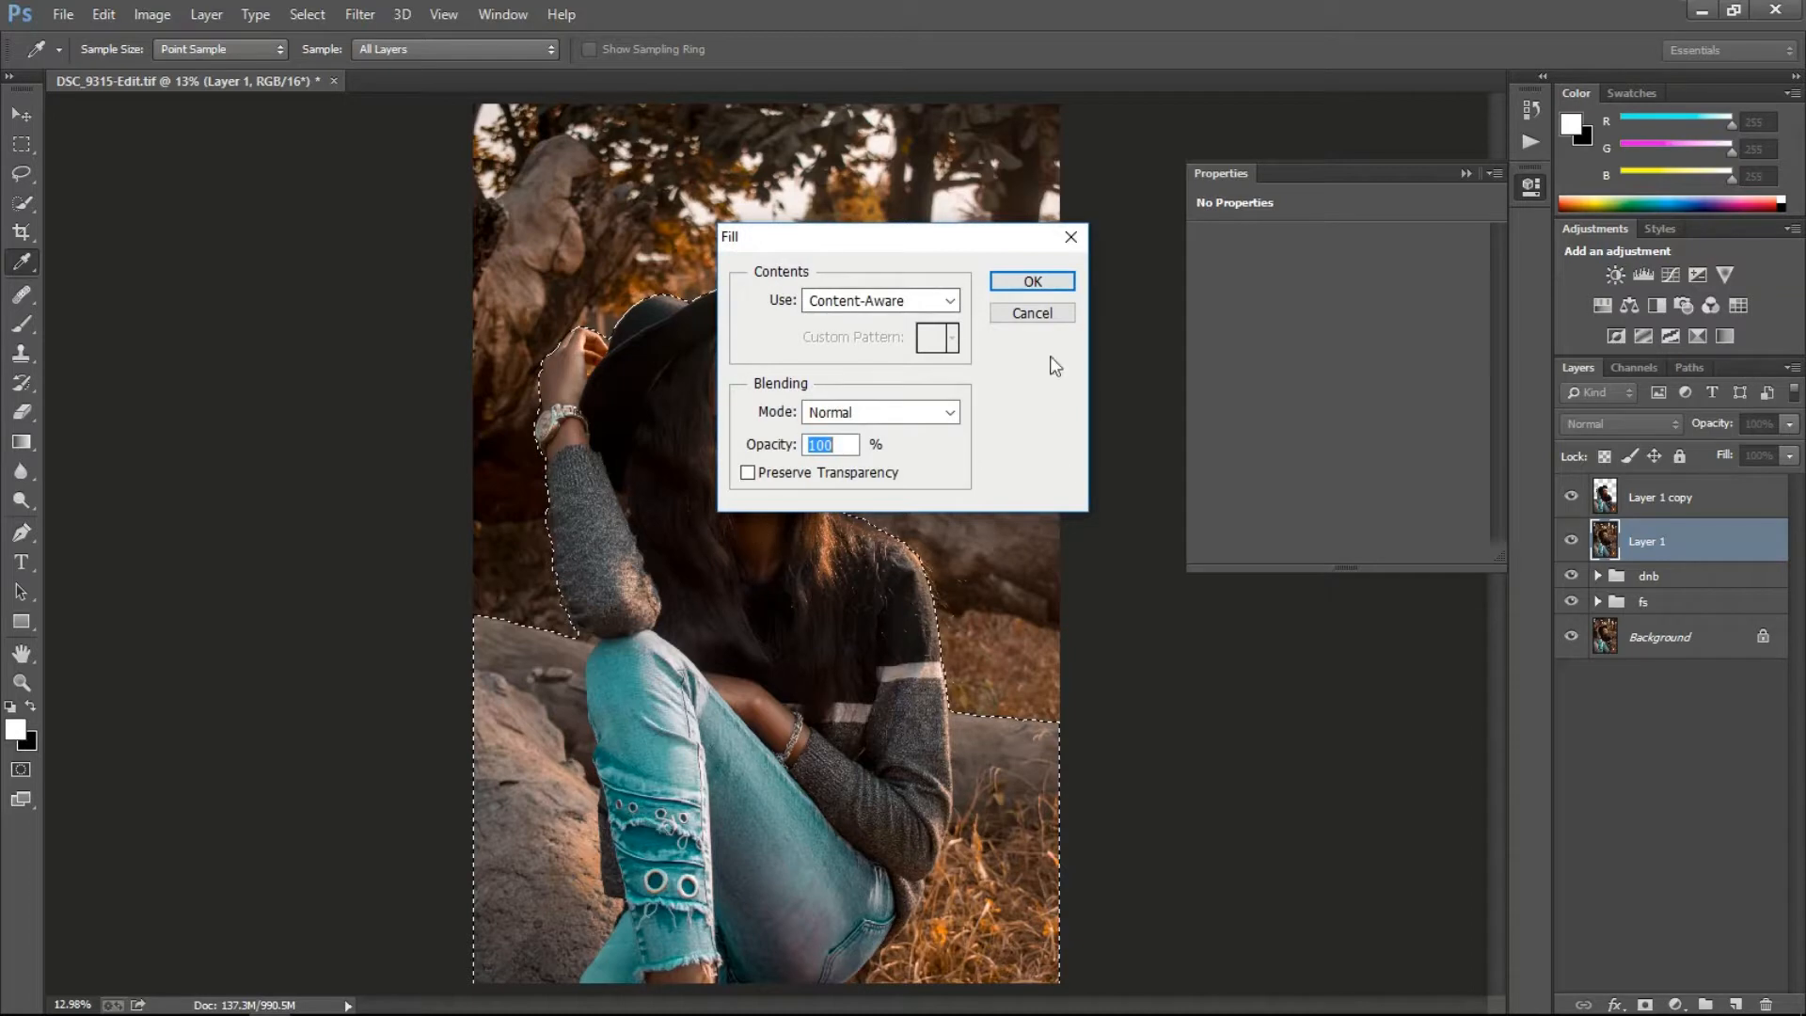
{"action": "left_click", "coordinate": [1027, 285]}
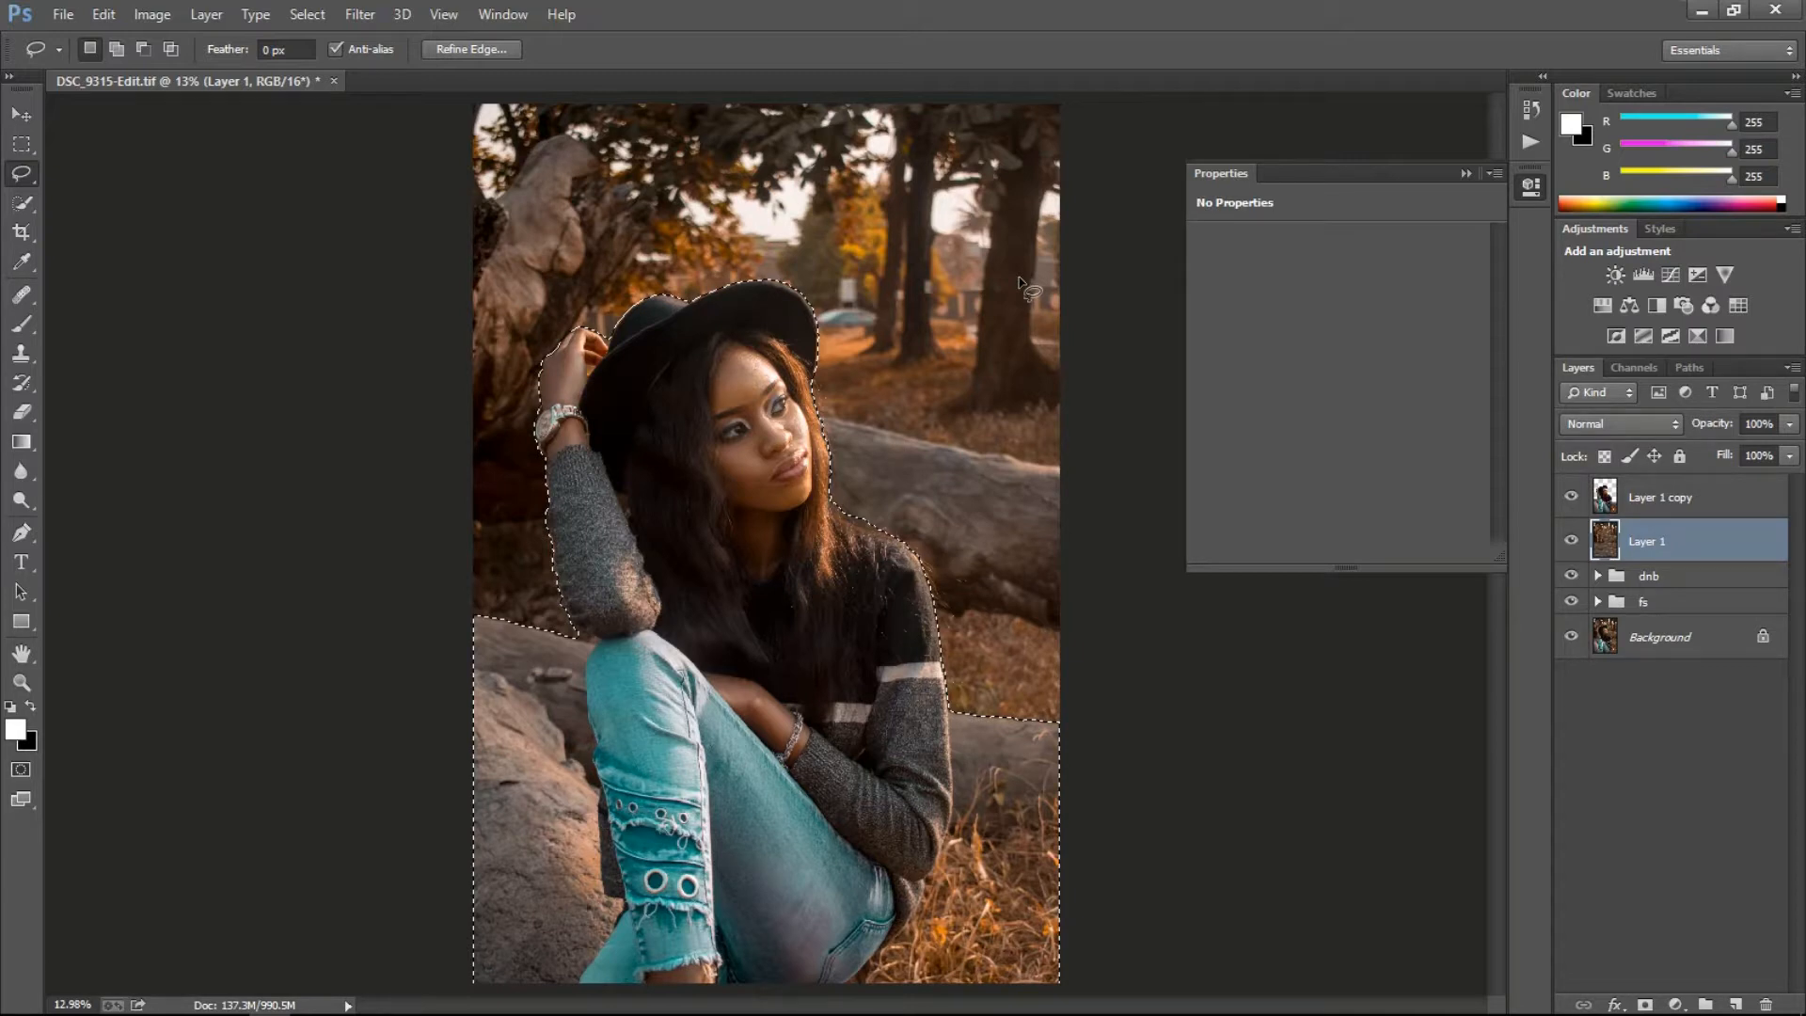
{"action": "left_click", "coordinate": [1138, 292]}
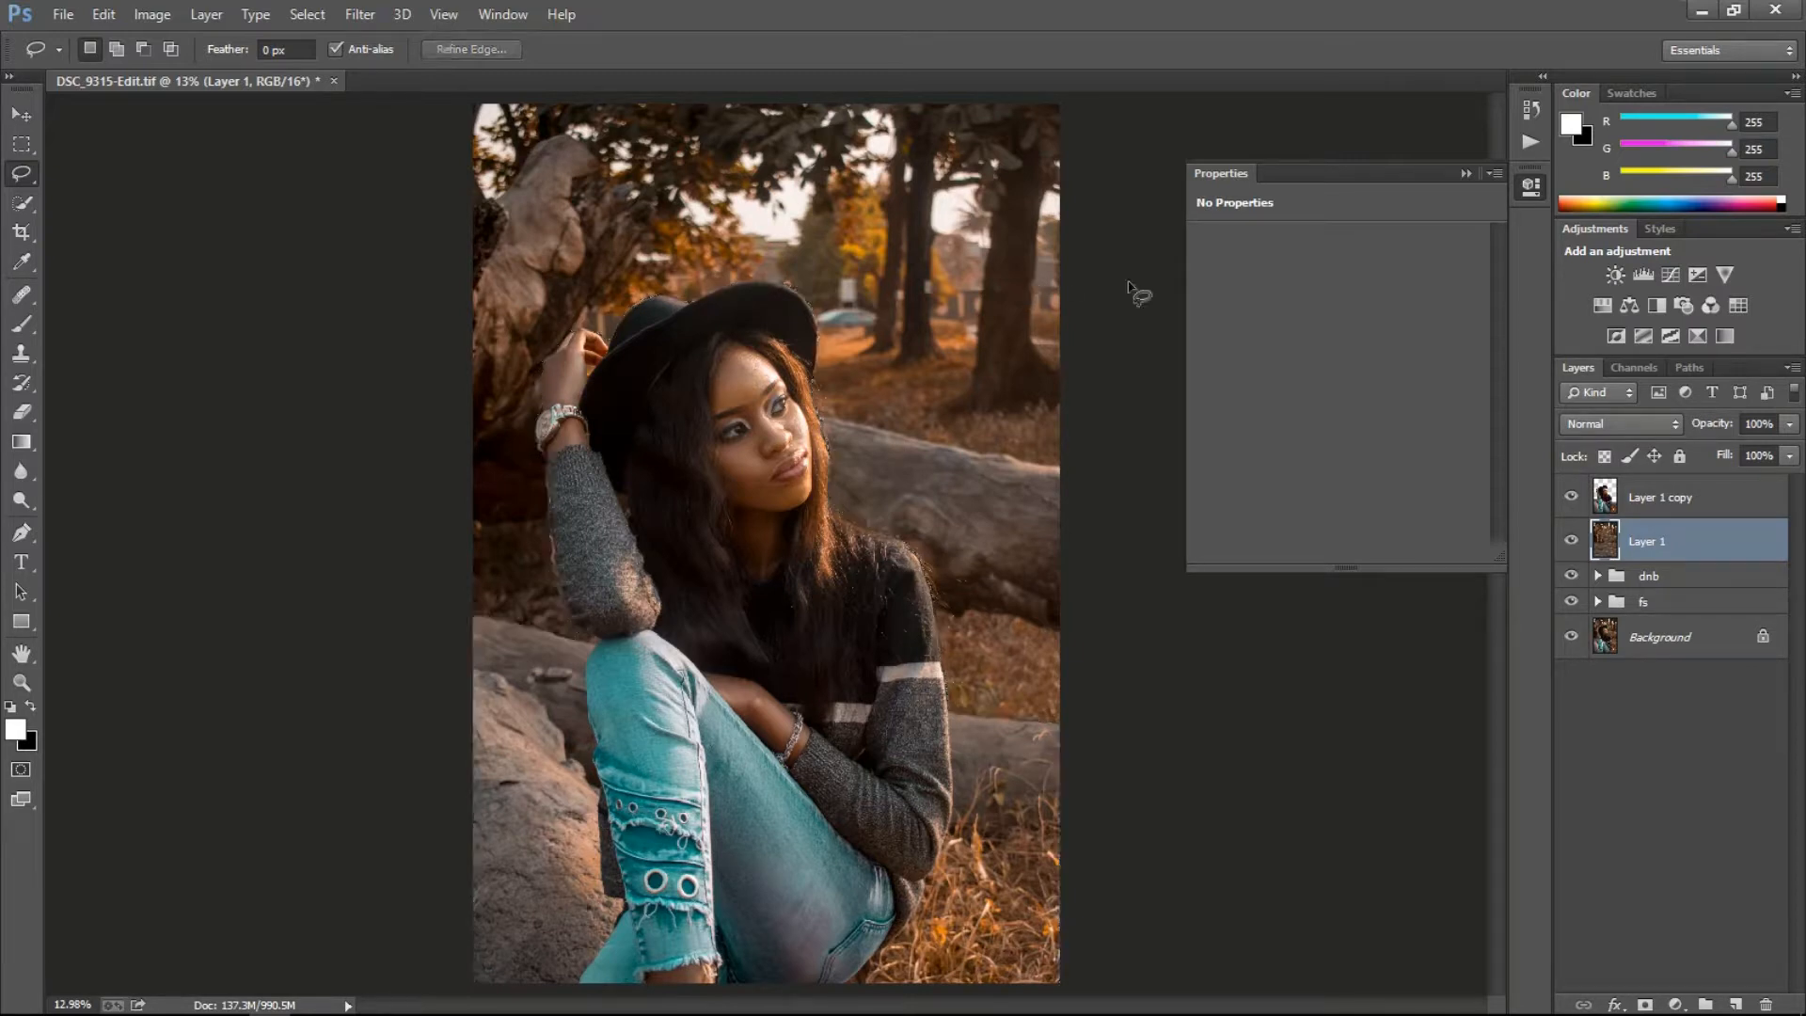
{"action": "left_click", "coordinate": [1572, 499]}
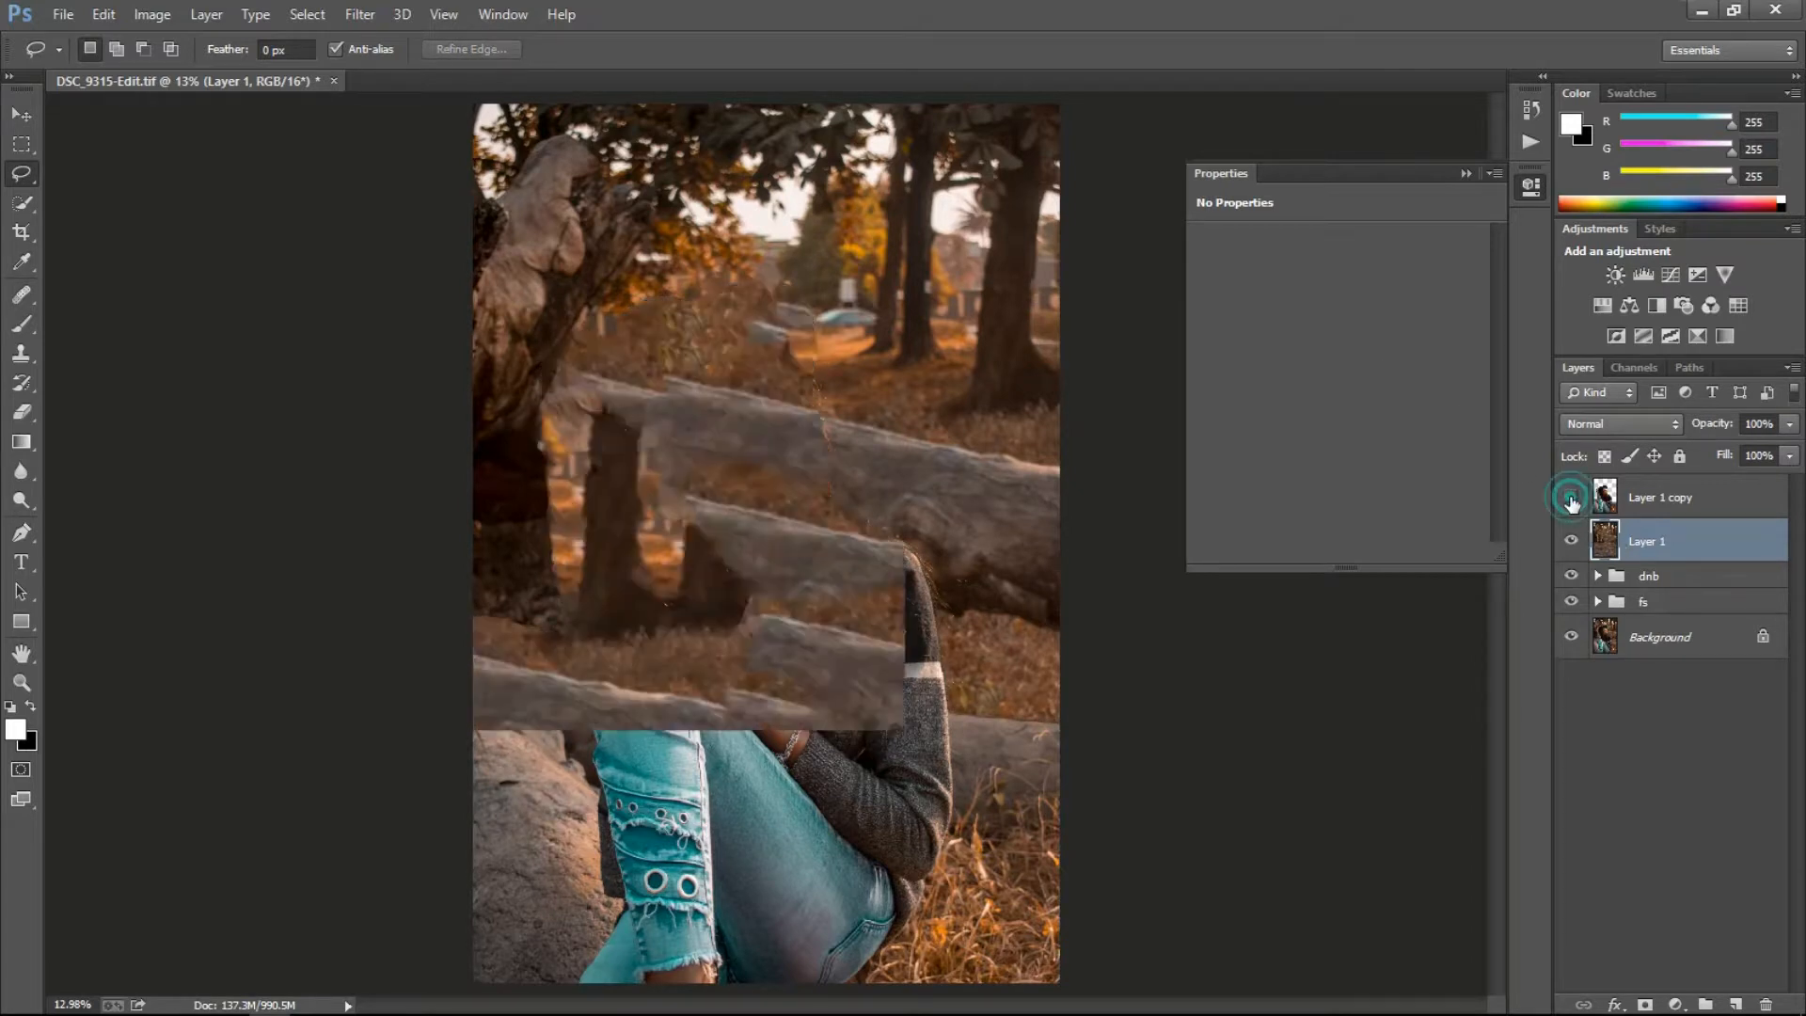
Toggle Layer 1 copy off and on to compare the filled background with and without the subject.
{"action": "left_click", "coordinate": [1572, 500]}
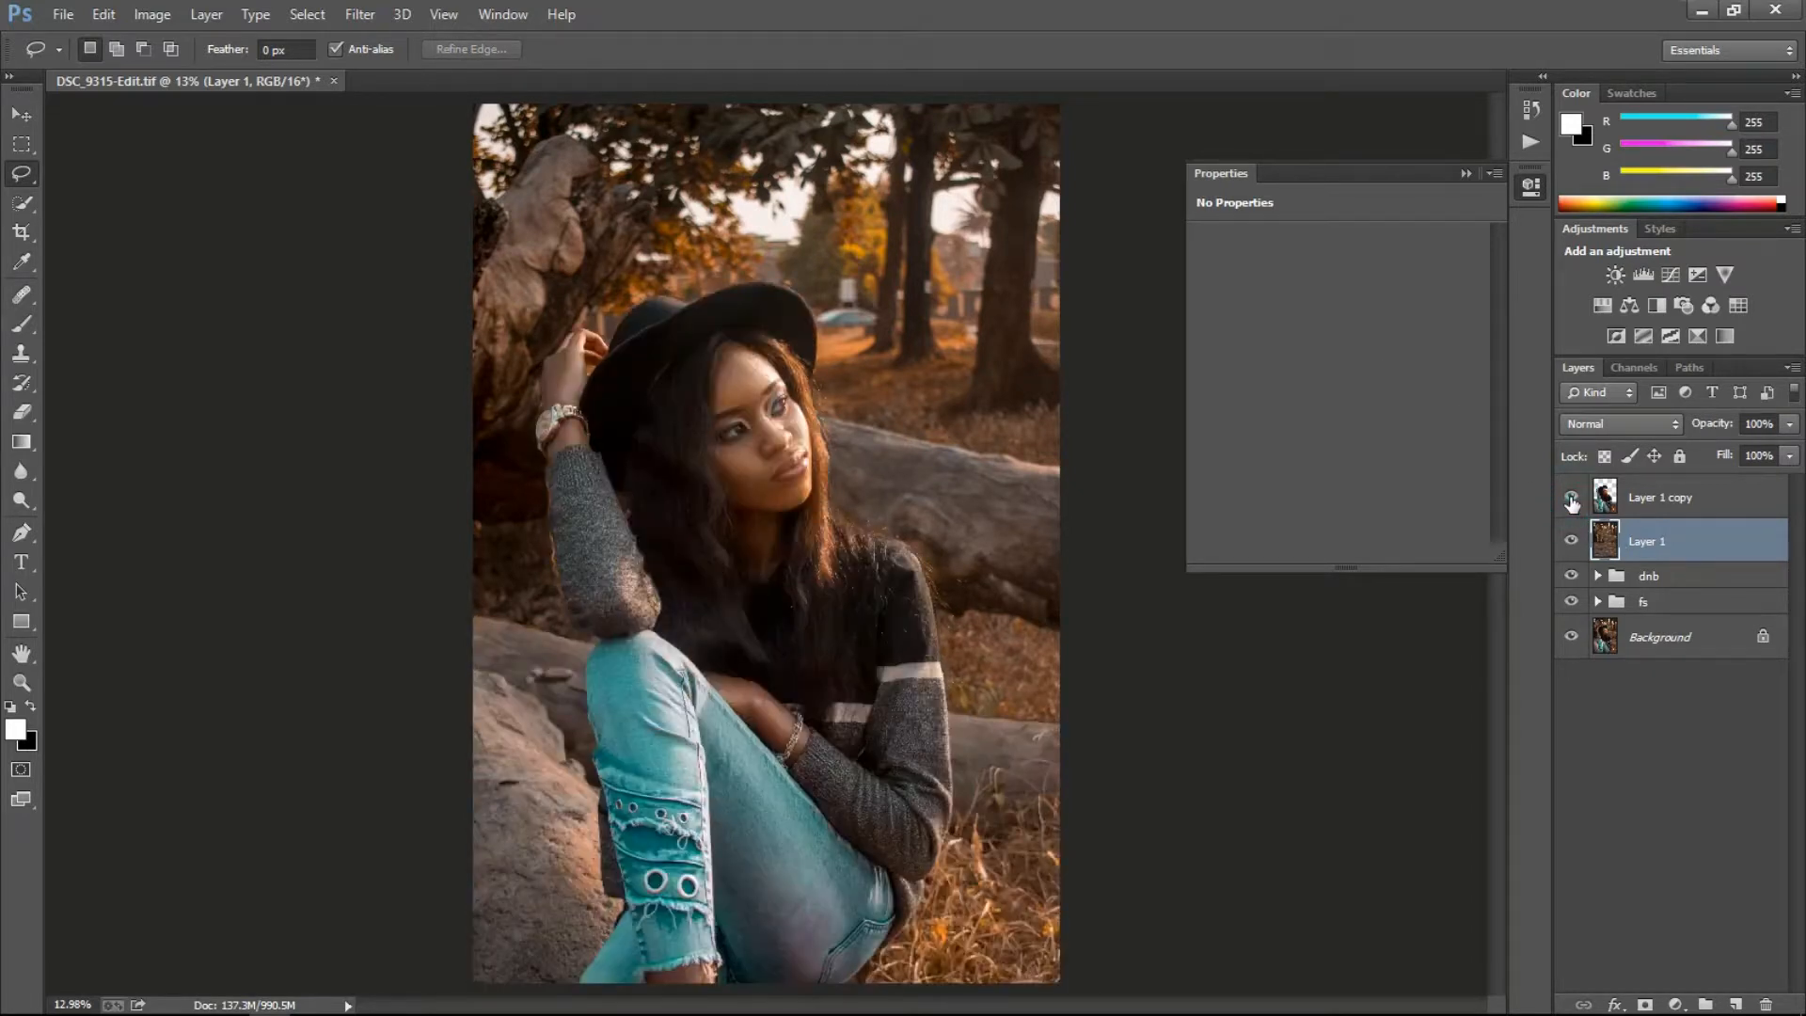
{"action": "left_click", "coordinate": [1572, 499]}
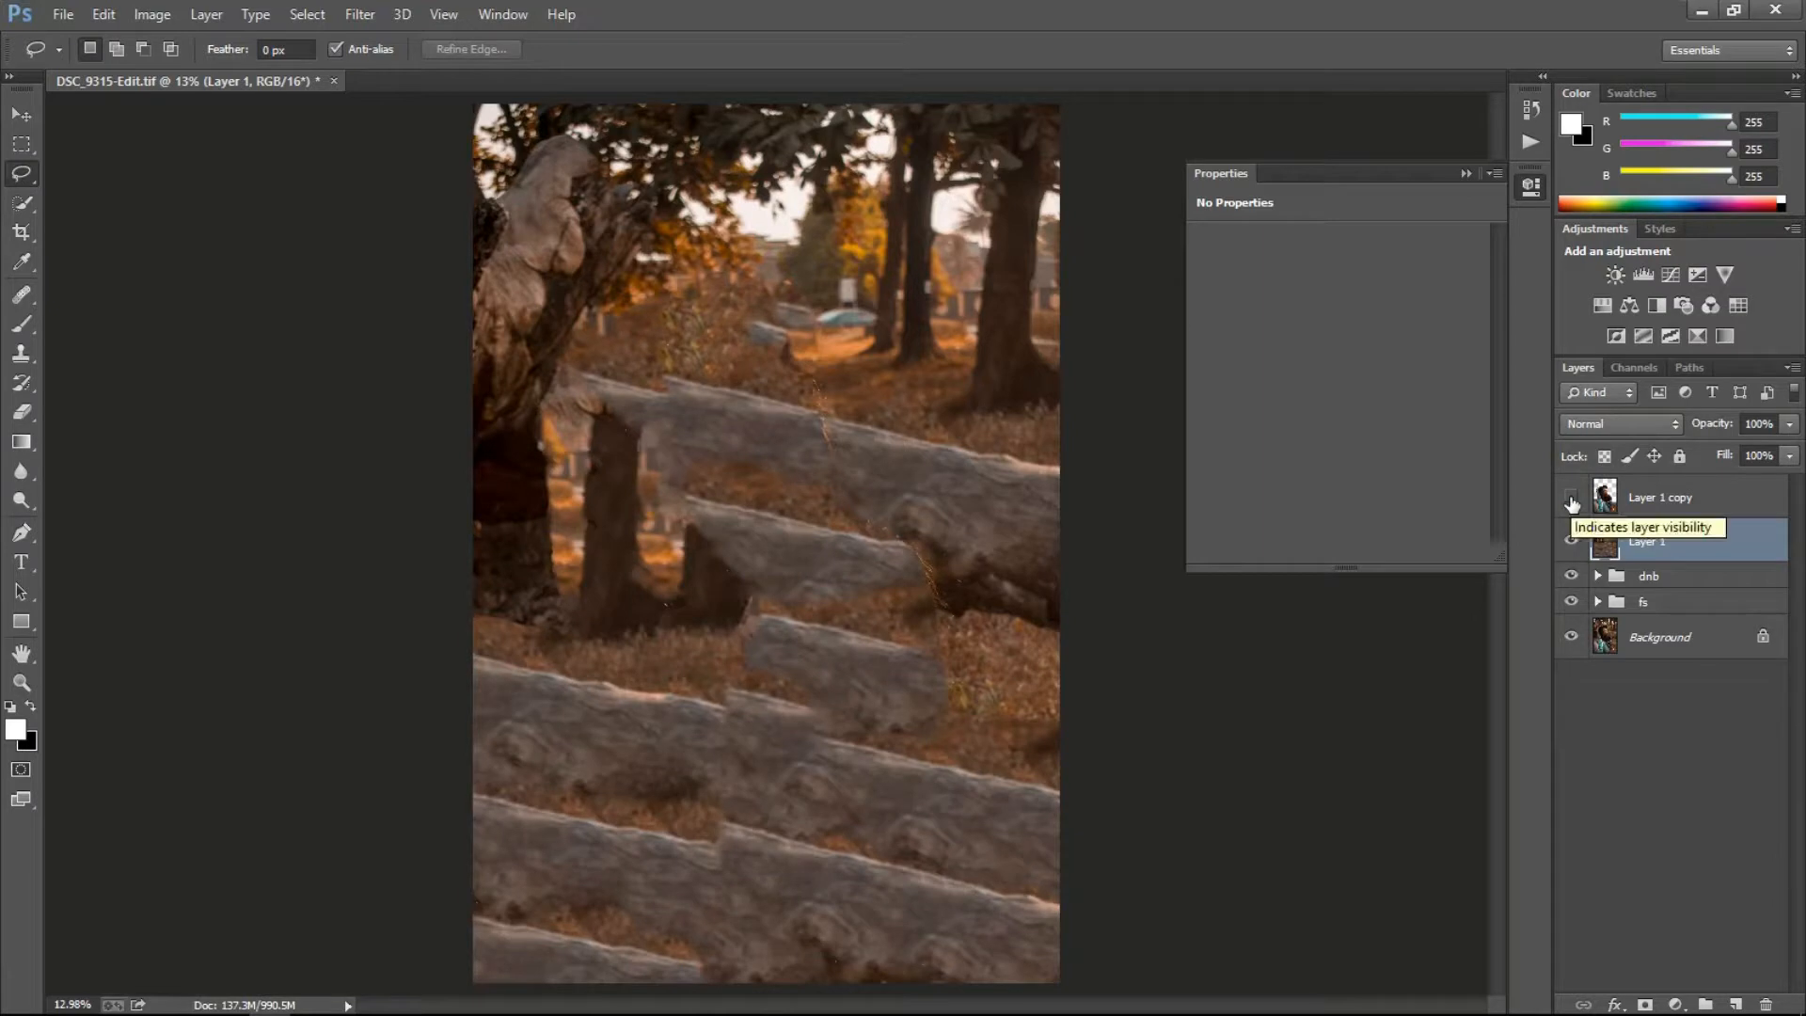
{"action": "left_click", "coordinate": [1572, 500]}
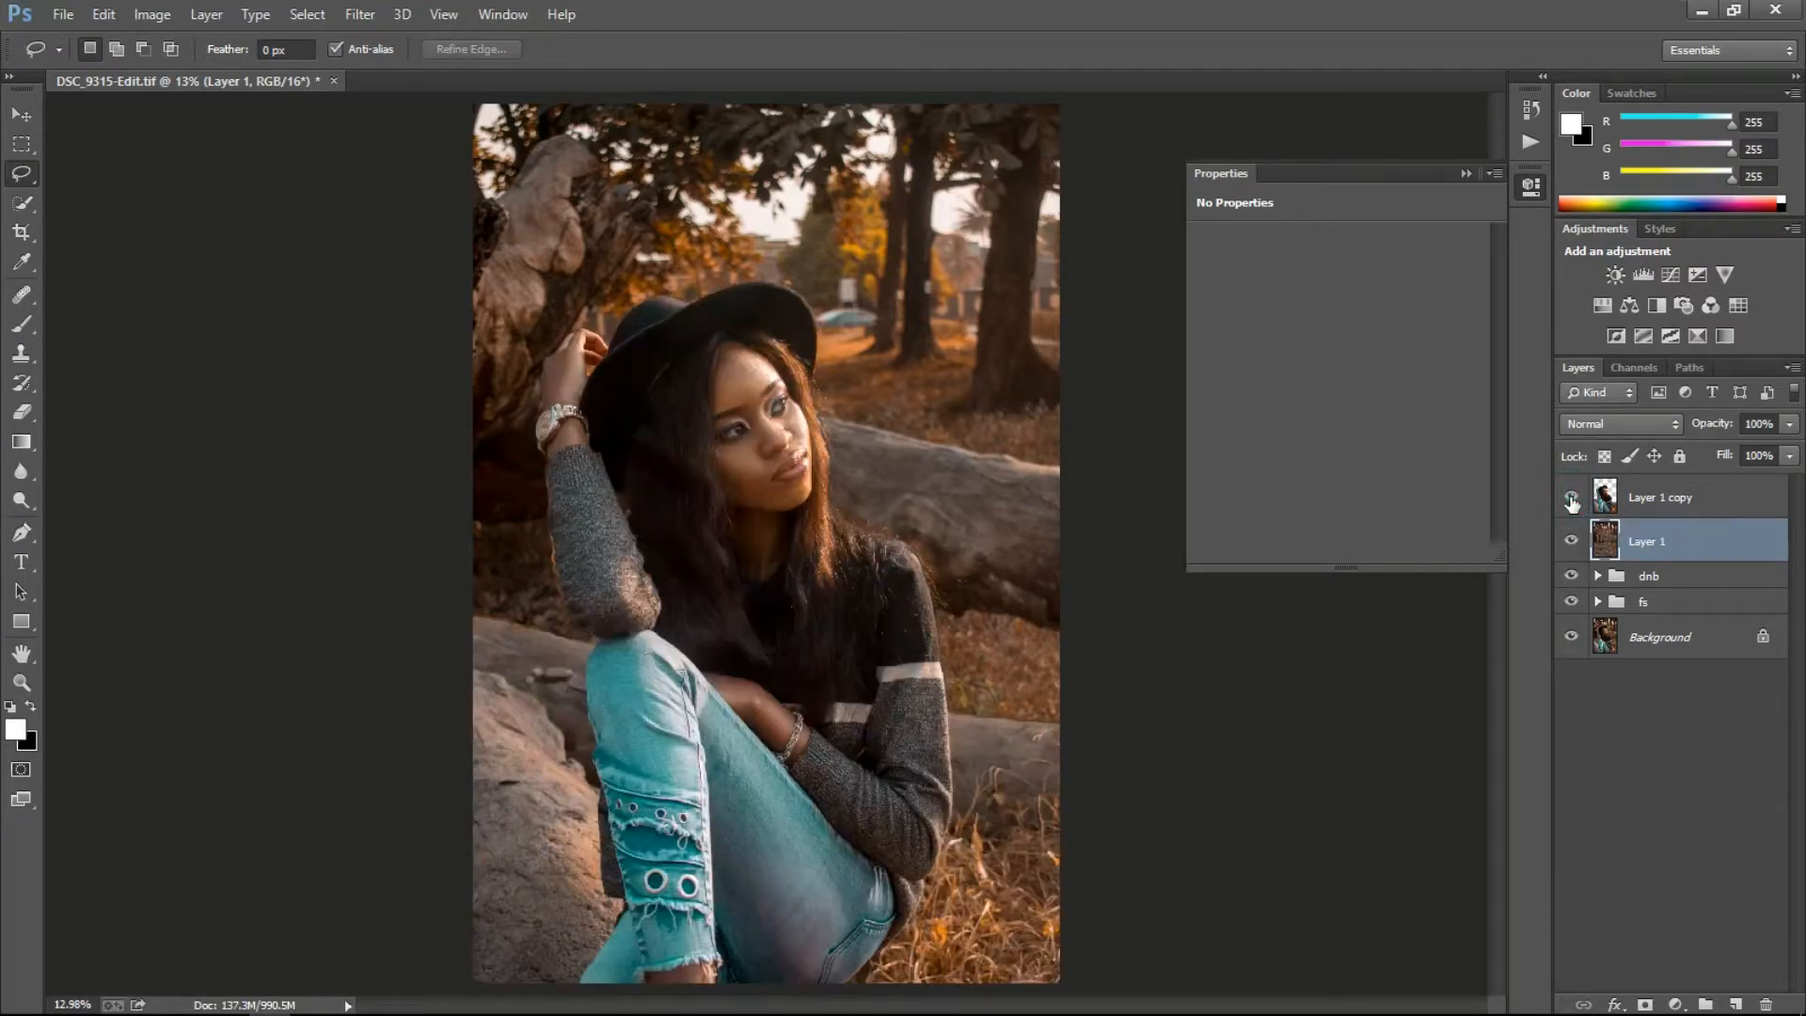
{"action": "left_click", "coordinate": [1572, 500]}
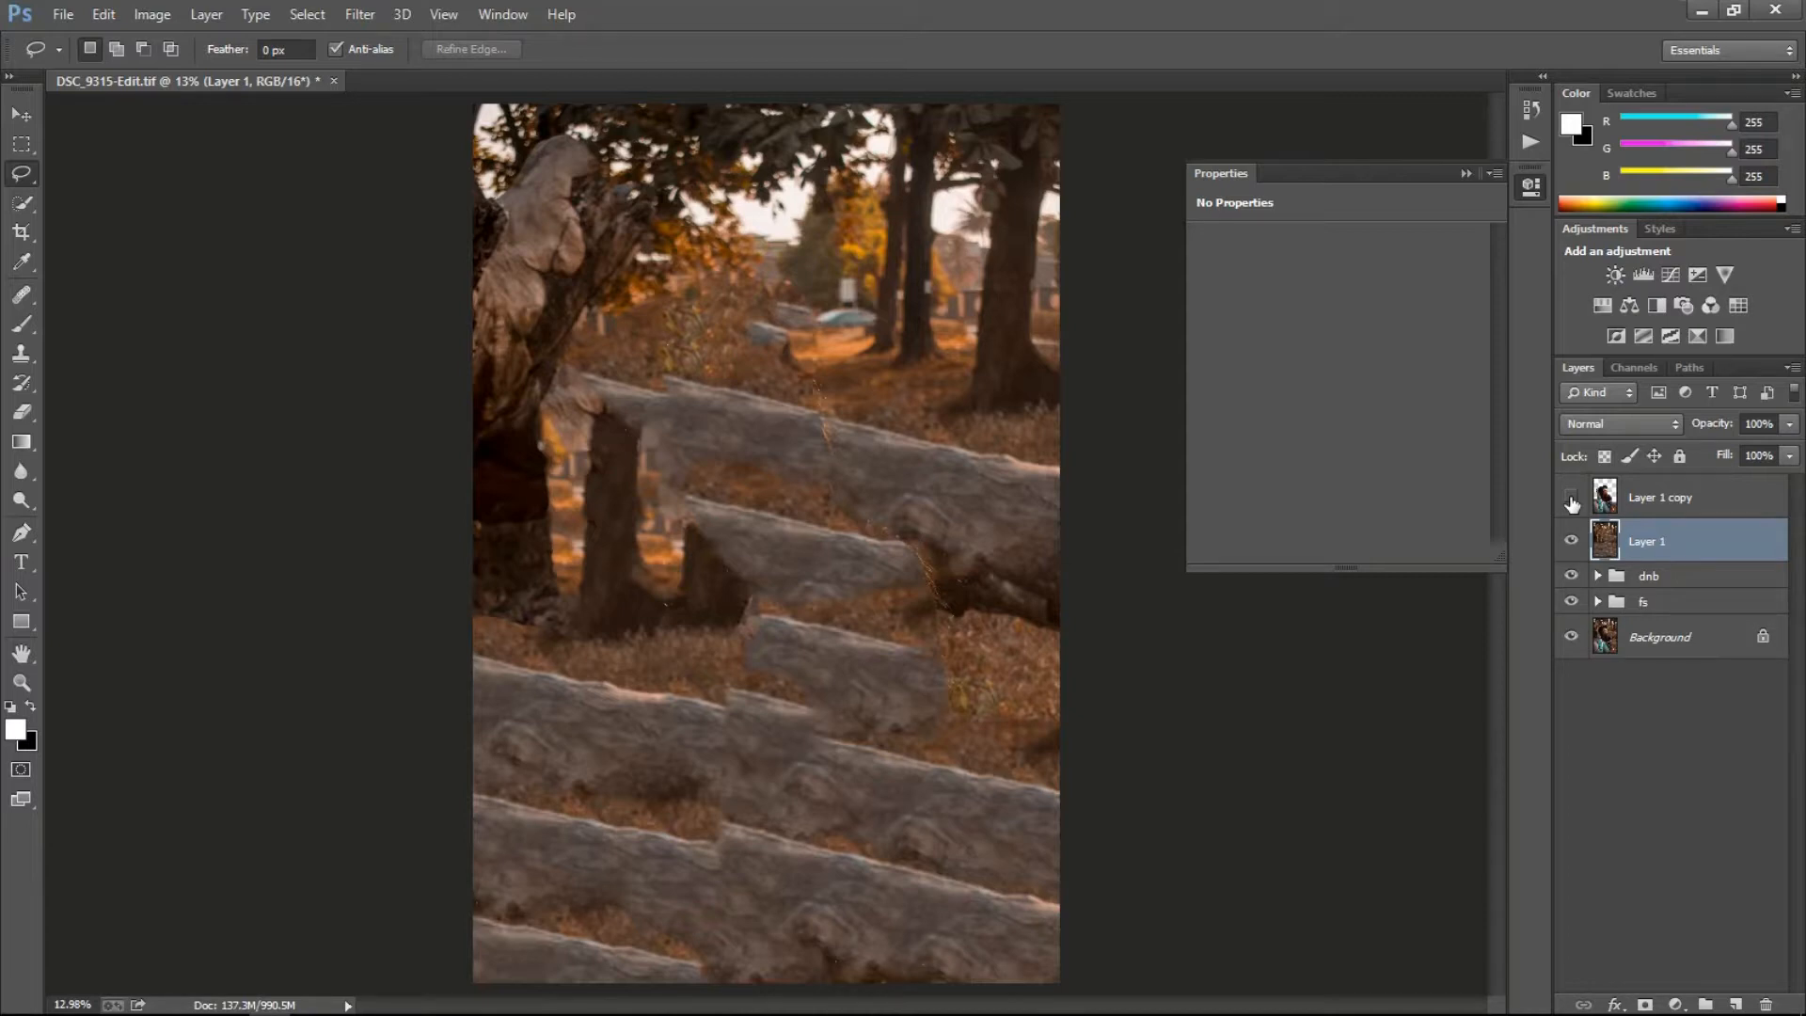
{"action": "left_click", "coordinate": [1572, 500]}
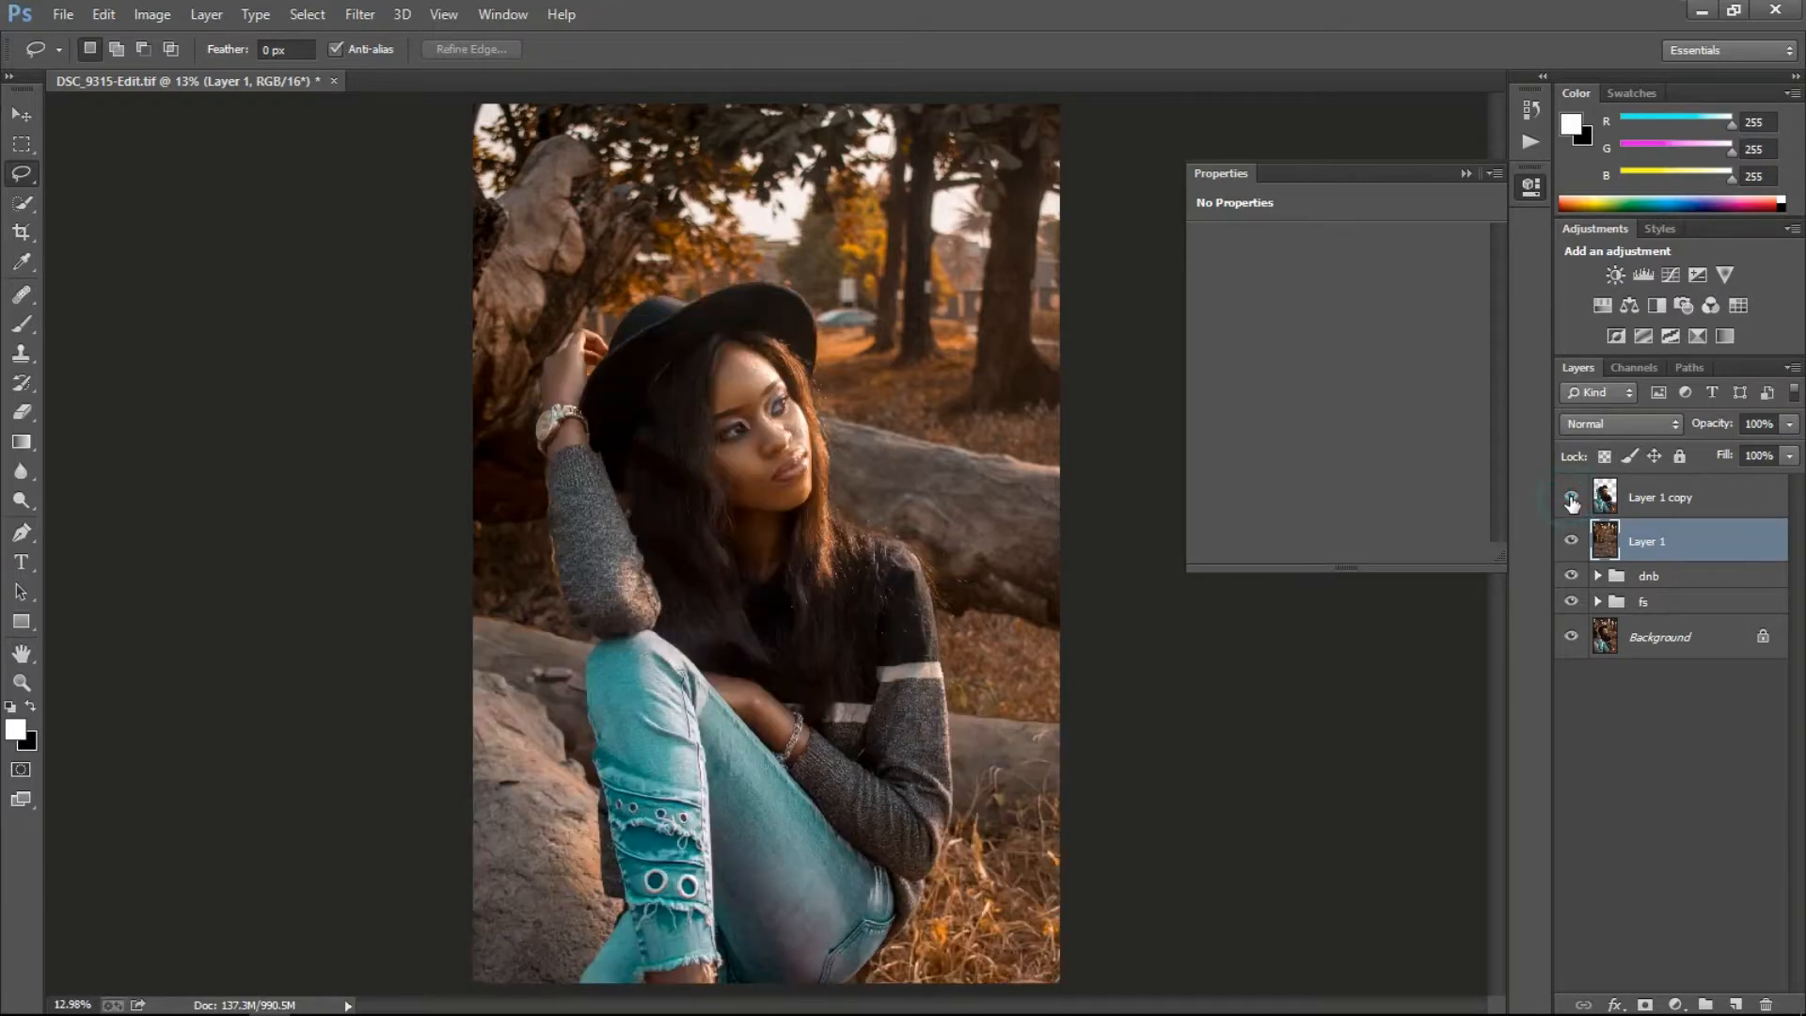
{"action": "left_click", "coordinate": [1571, 499]}
{"action": "left_click", "coordinate": [1572, 499]}
{"action": "left_click", "coordinate": [1572, 500]}
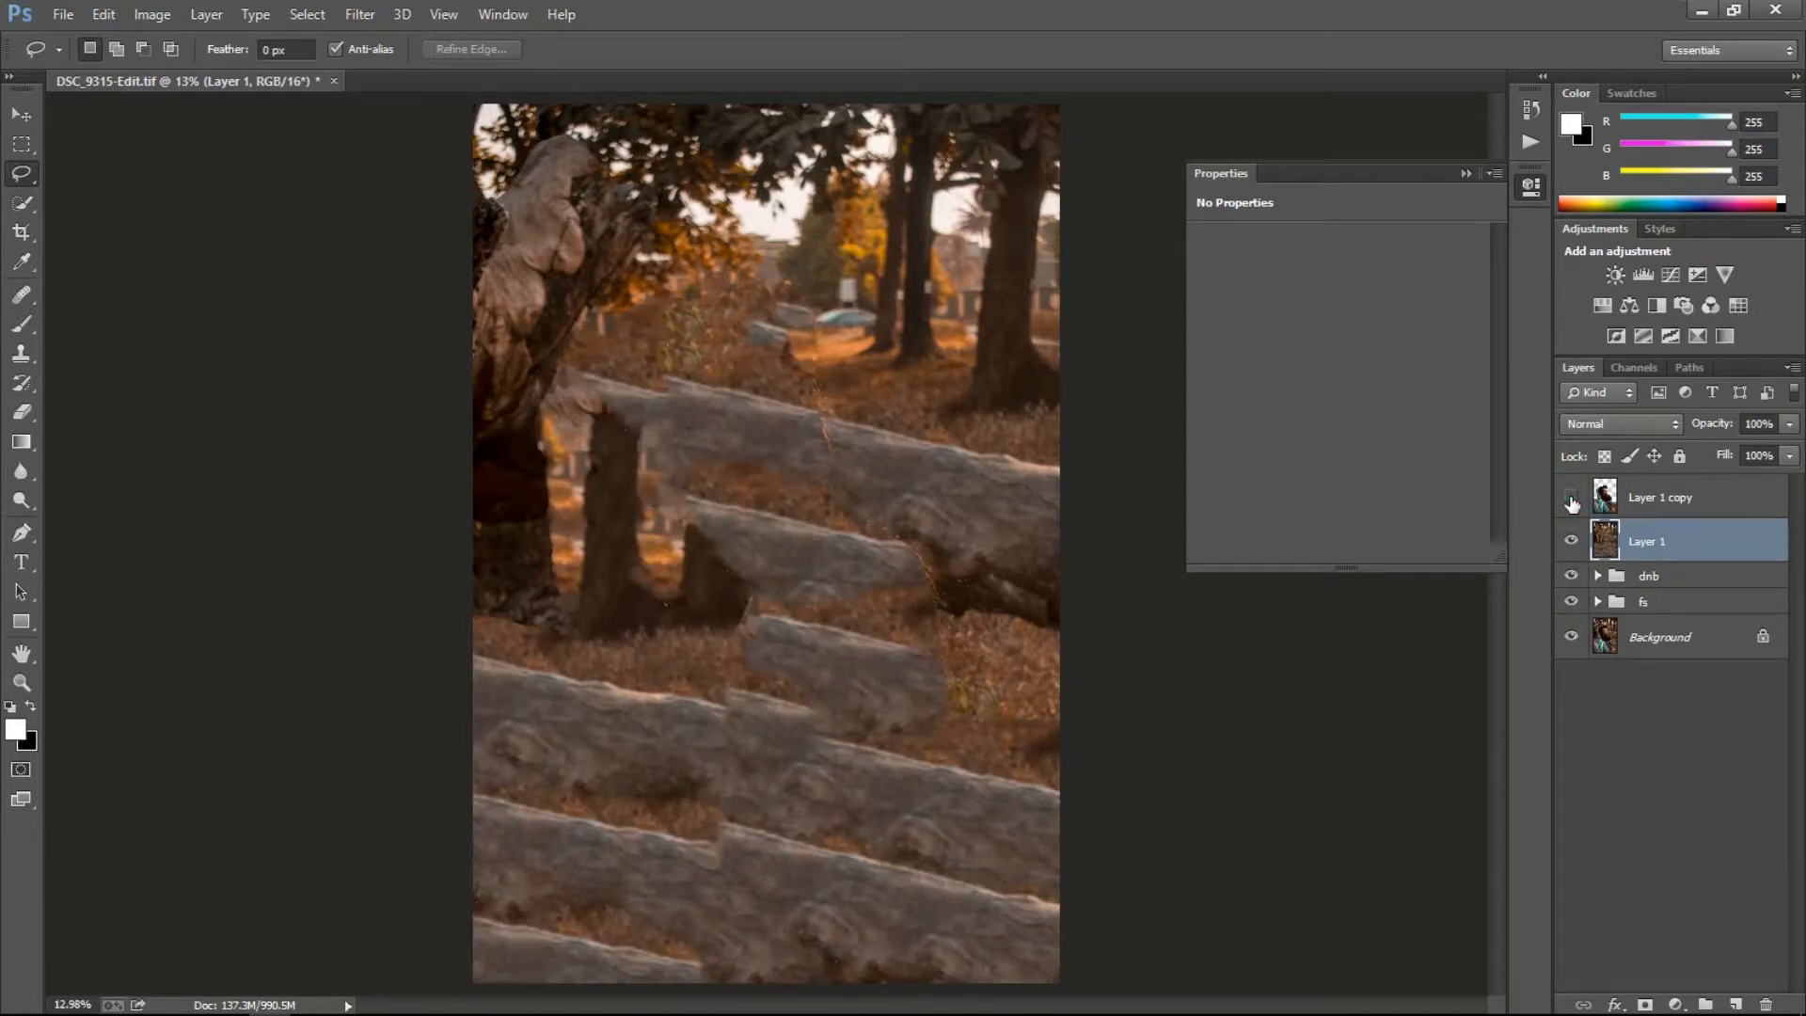
{"action": "left_click", "coordinate": [1571, 499]}
{"action": "left_click", "coordinate": [1570, 499]}
{"action": "left_click", "coordinate": [1571, 499]}
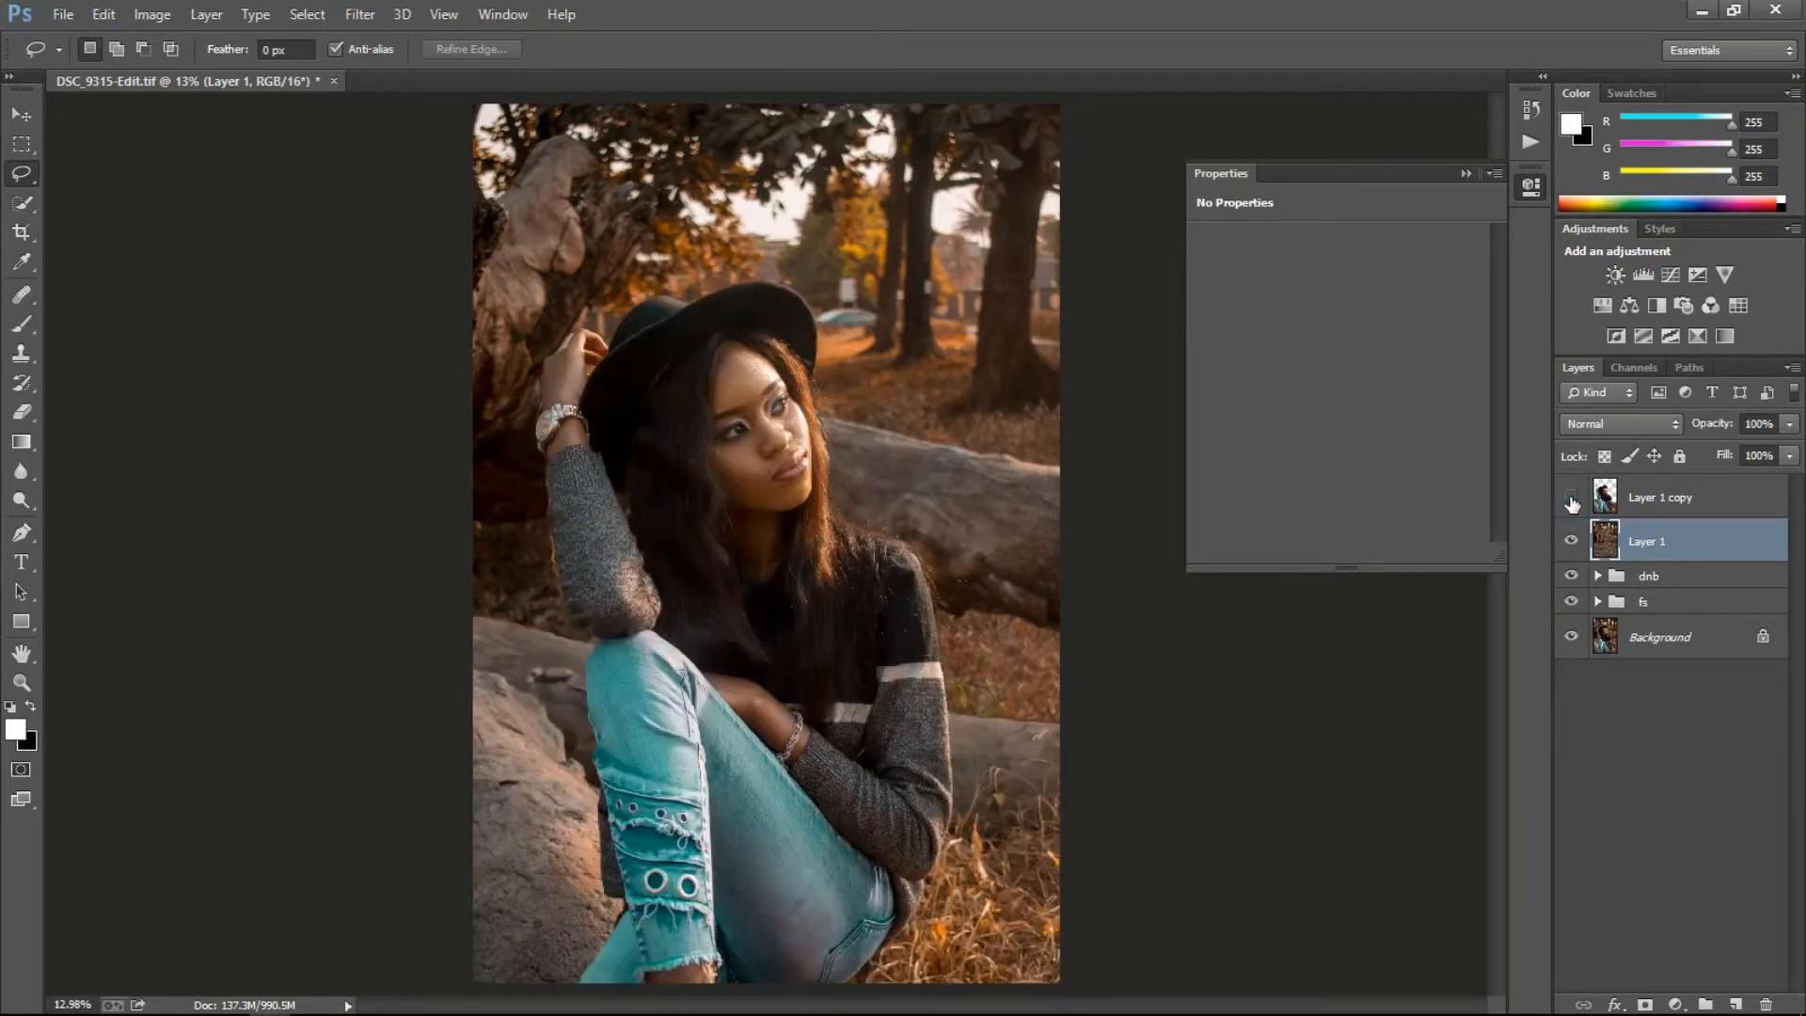
{"action": "left_click", "coordinate": [1571, 500]}
{"action": "left_click", "coordinate": [1571, 500]}
{"action": "left_click", "coordinate": [1571, 499]}
{"action": "left_click", "coordinate": [1571, 499]}
{"action": "left_click", "coordinate": [1571, 498]}
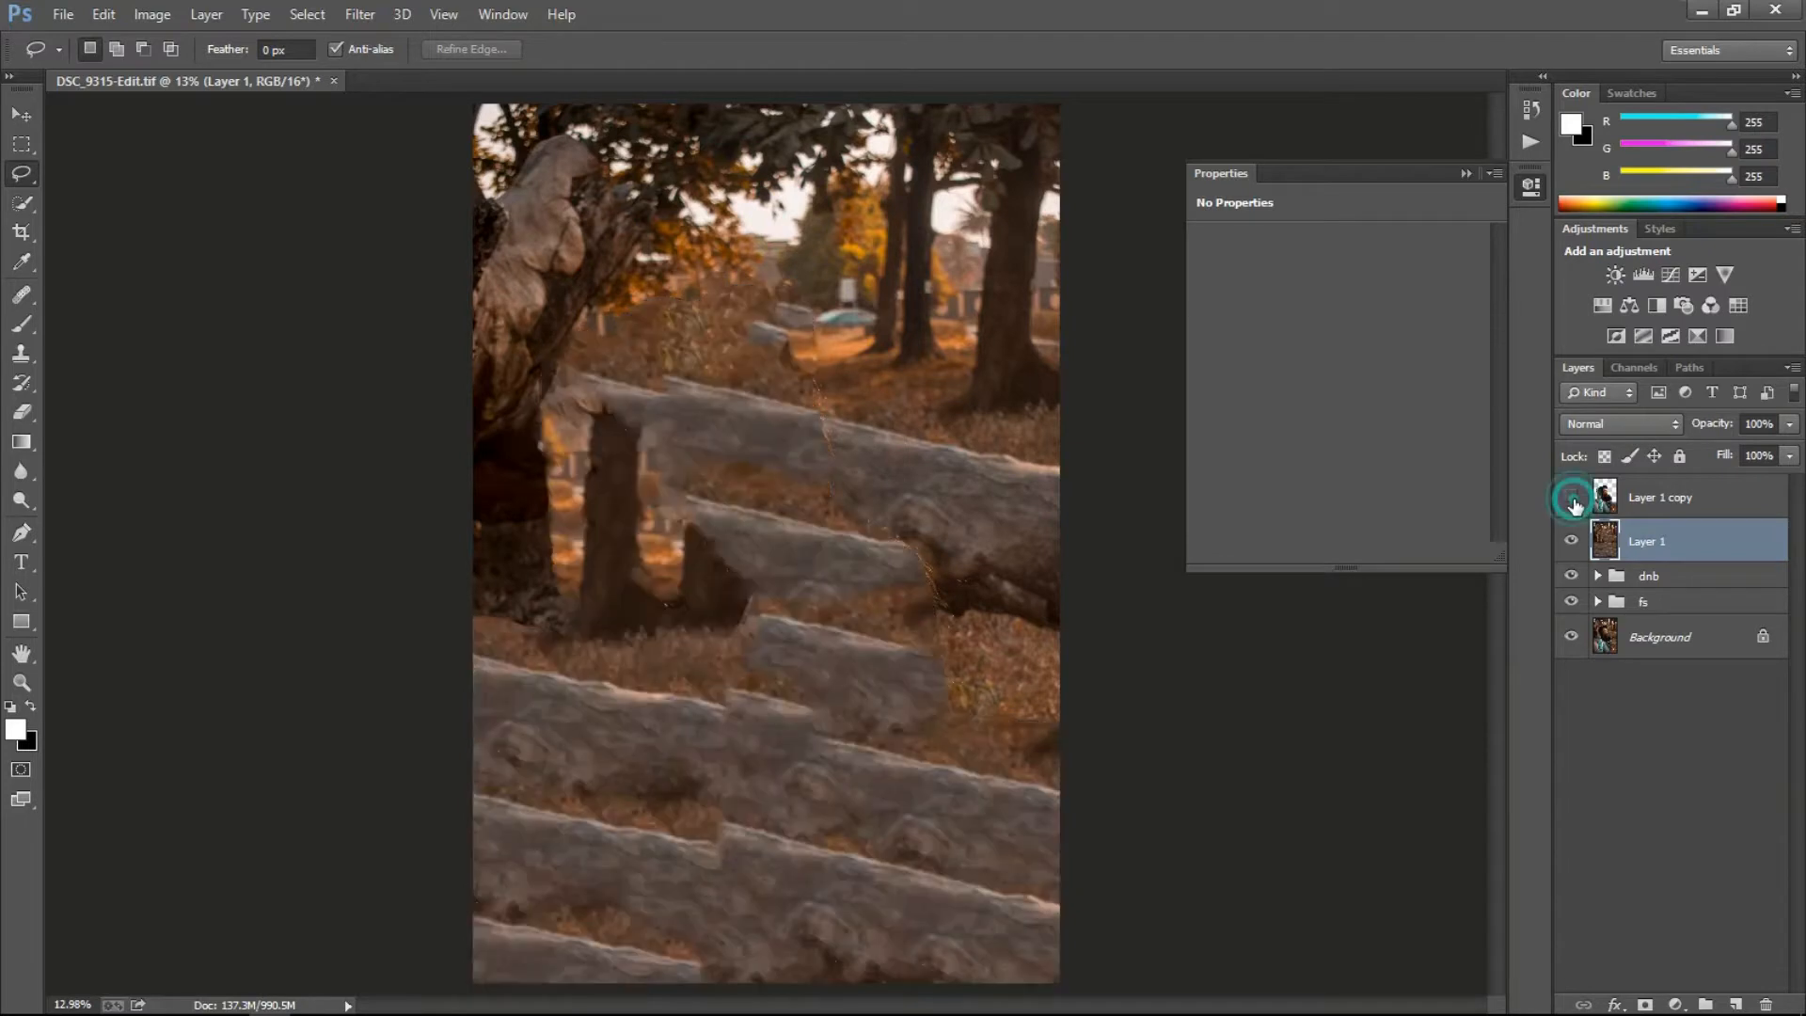
Clone grass over the fallen log beside the subject on Layer 1 with the Clone Stamp, and hide Layer 1 copy to check the background.
{"action": "left_click", "coordinate": [22, 354]}
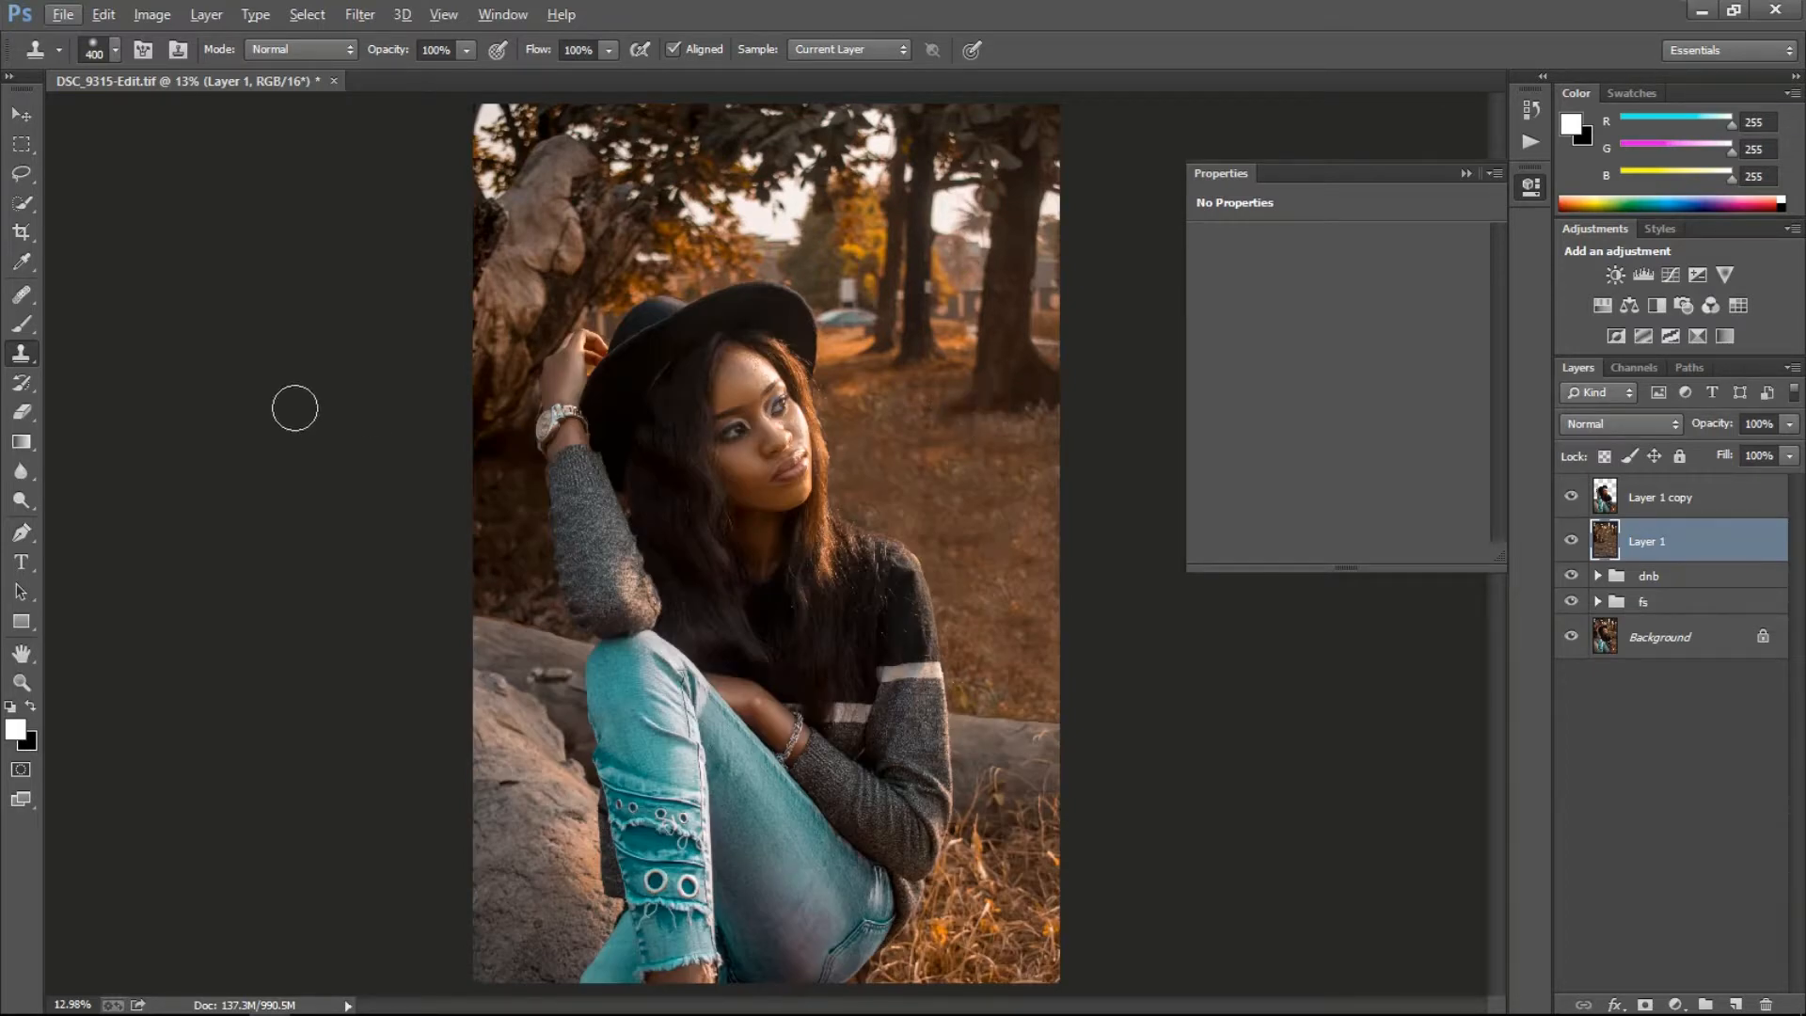
{"action": "left_click", "coordinate": [1571, 499]}
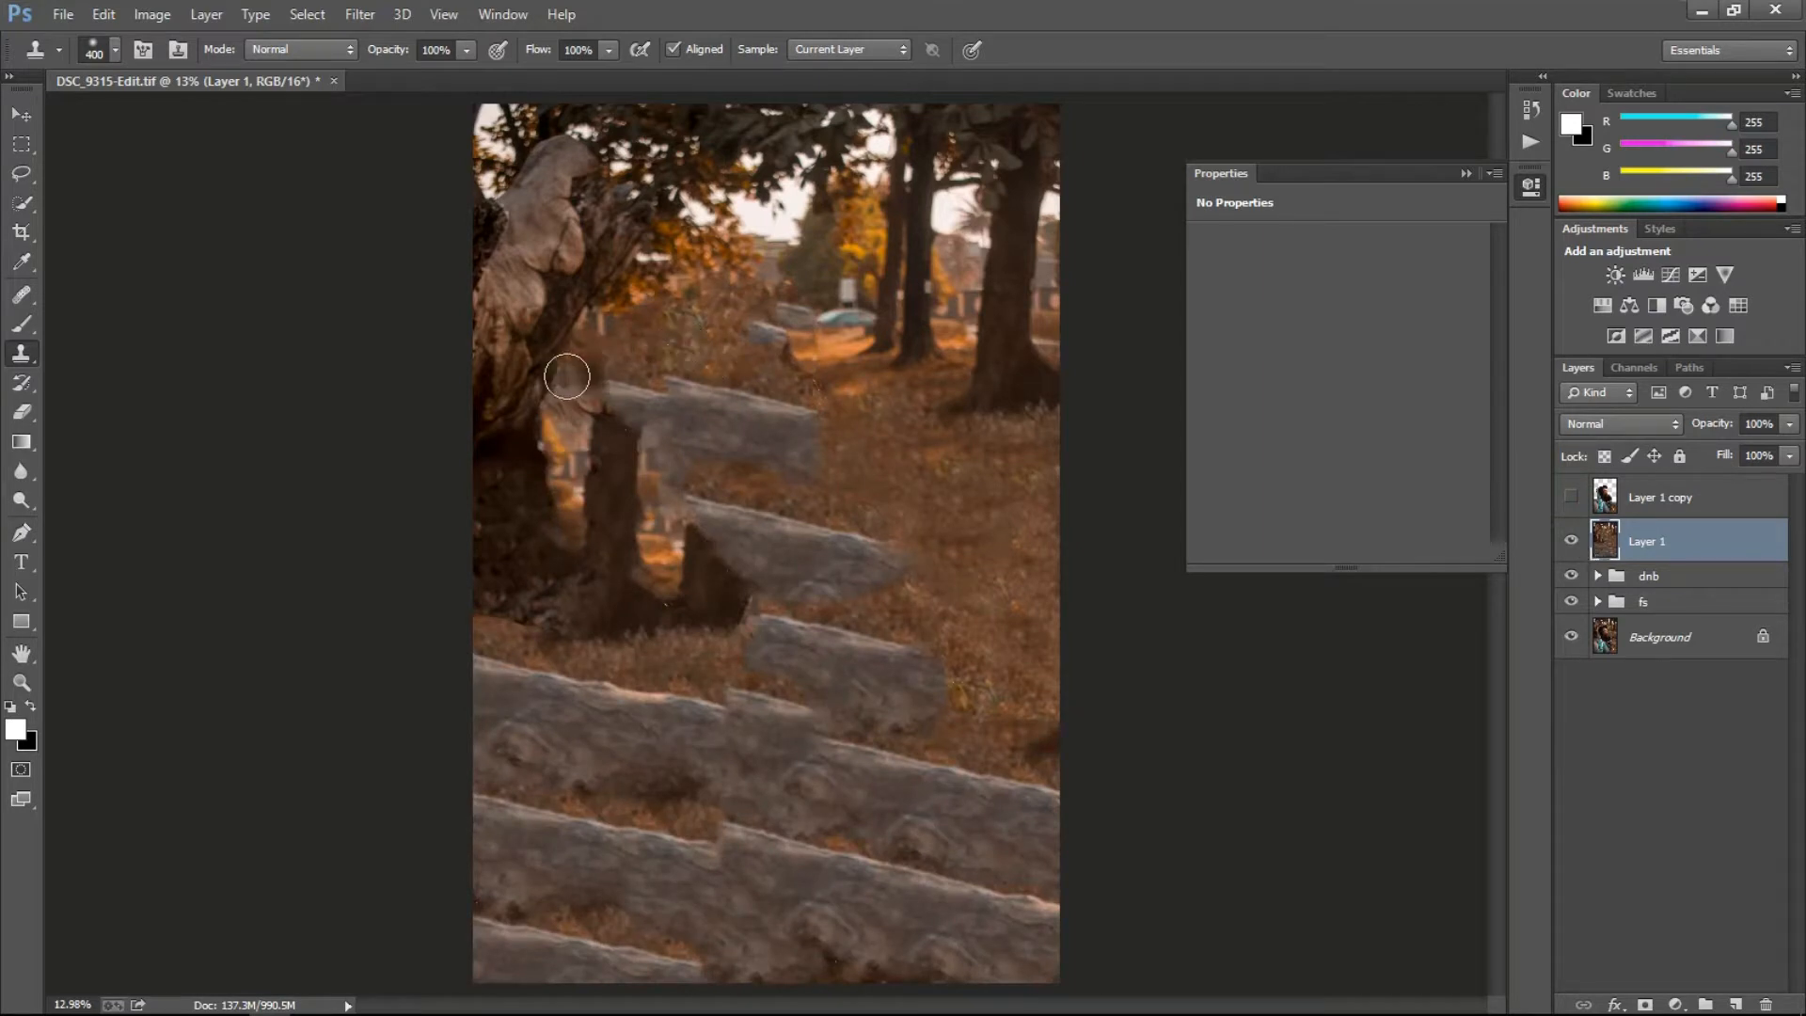
{"action": "mouse_move", "coordinate": [567, 376]}
{"action": "left_mouse_down"}
{"action": "mouse_move", "coordinate": [658, 351]}
{"action": "mouse_move", "coordinate": [894, 401]}
{"action": "mouse_move", "coordinate": [818, 459]}
{"action": "mouse_move", "coordinate": [692, 391]}
{"action": "mouse_move", "coordinate": [680, 352]}
{"action": "mouse_move", "coordinate": [651, 346]}
{"action": "mouse_move", "coordinate": [718, 339]}
{"action": "mouse_move", "coordinate": [654, 338]}
{"action": "mouse_move", "coordinate": [706, 477]}
{"action": "mouse_move", "coordinate": [665, 370]}
{"action": "mouse_move", "coordinate": [745, 350]}
{"action": "mouse_move", "coordinate": [761, 400]}
{"action": "mouse_move", "coordinate": [743, 361]}
{"action": "mouse_move", "coordinate": [715, 387]}
{"action": "mouse_move", "coordinate": [799, 418]}
{"action": "mouse_move", "coordinate": [759, 395]}
{"action": "mouse_move", "coordinate": [803, 388]}
{"action": "mouse_move", "coordinate": [743, 456]}
{"action": "mouse_move", "coordinate": [780, 412]}
{"action": "mouse_move", "coordinate": [581, 217]}
{"action": "mouse_move", "coordinate": [644, 388]}
{"action": "mouse_move", "coordinate": [645, 318]}
{"action": "mouse_move", "coordinate": [833, 336]}
{"action": "mouse_move", "coordinate": [866, 318]}
{"action": "left_mouse_up"}
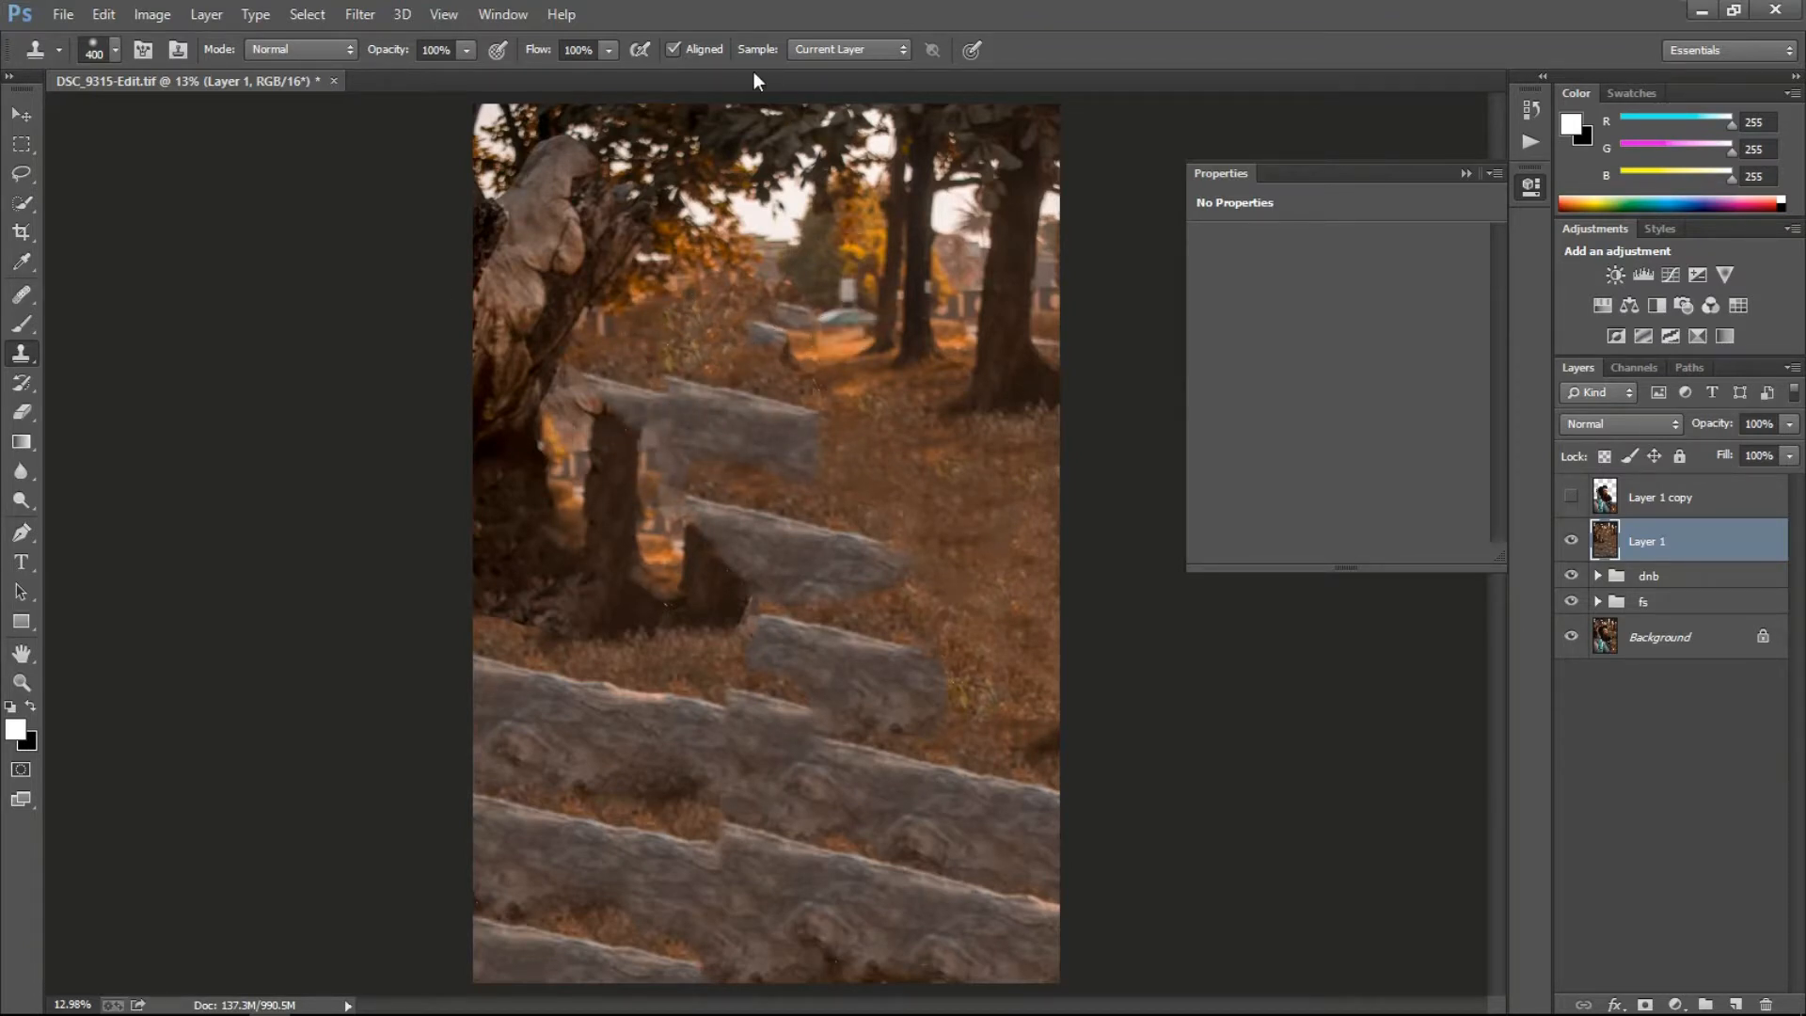
Copy a rectangular area of the tree-lined background from Layer 1 to a new layer, and show Layer 1 copy again.
{"action": "left_click", "coordinate": [23, 146]}
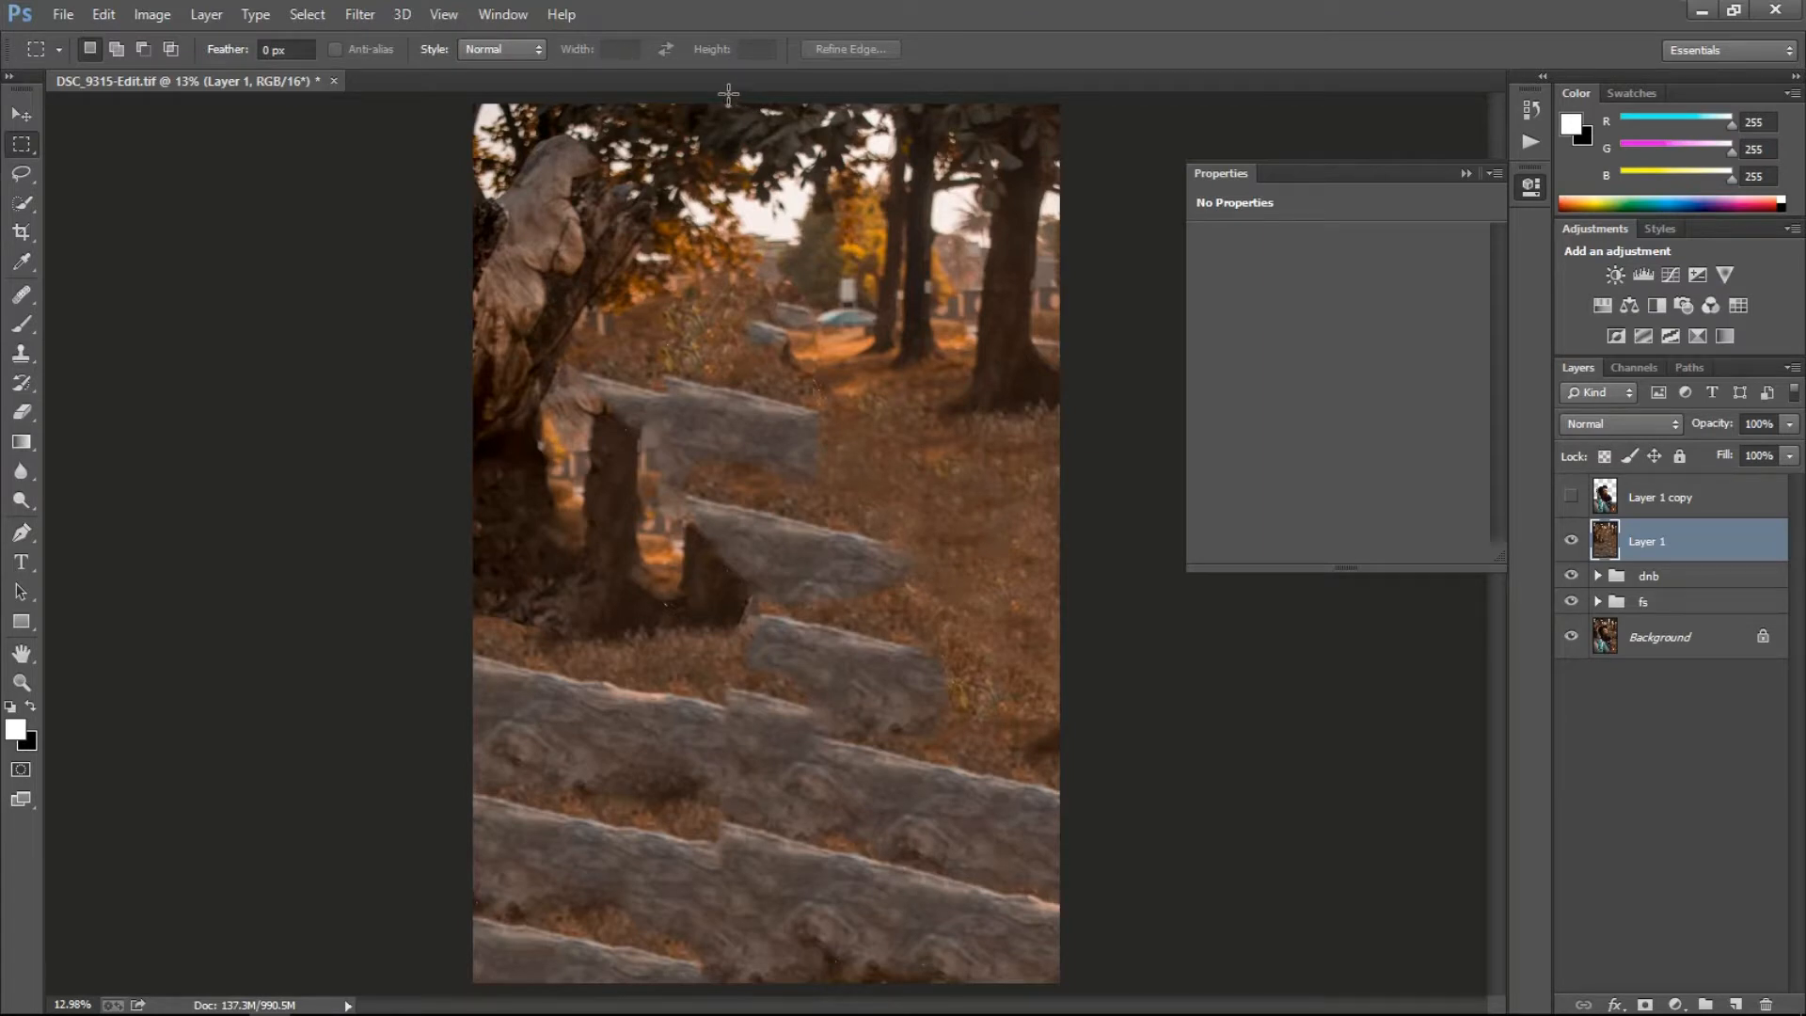
{"action": "left_click_drag", "start_coordinate": [728, 94], "coordinate": [1145, 795]}
{"action": "key", "text": "ctrl+j"}
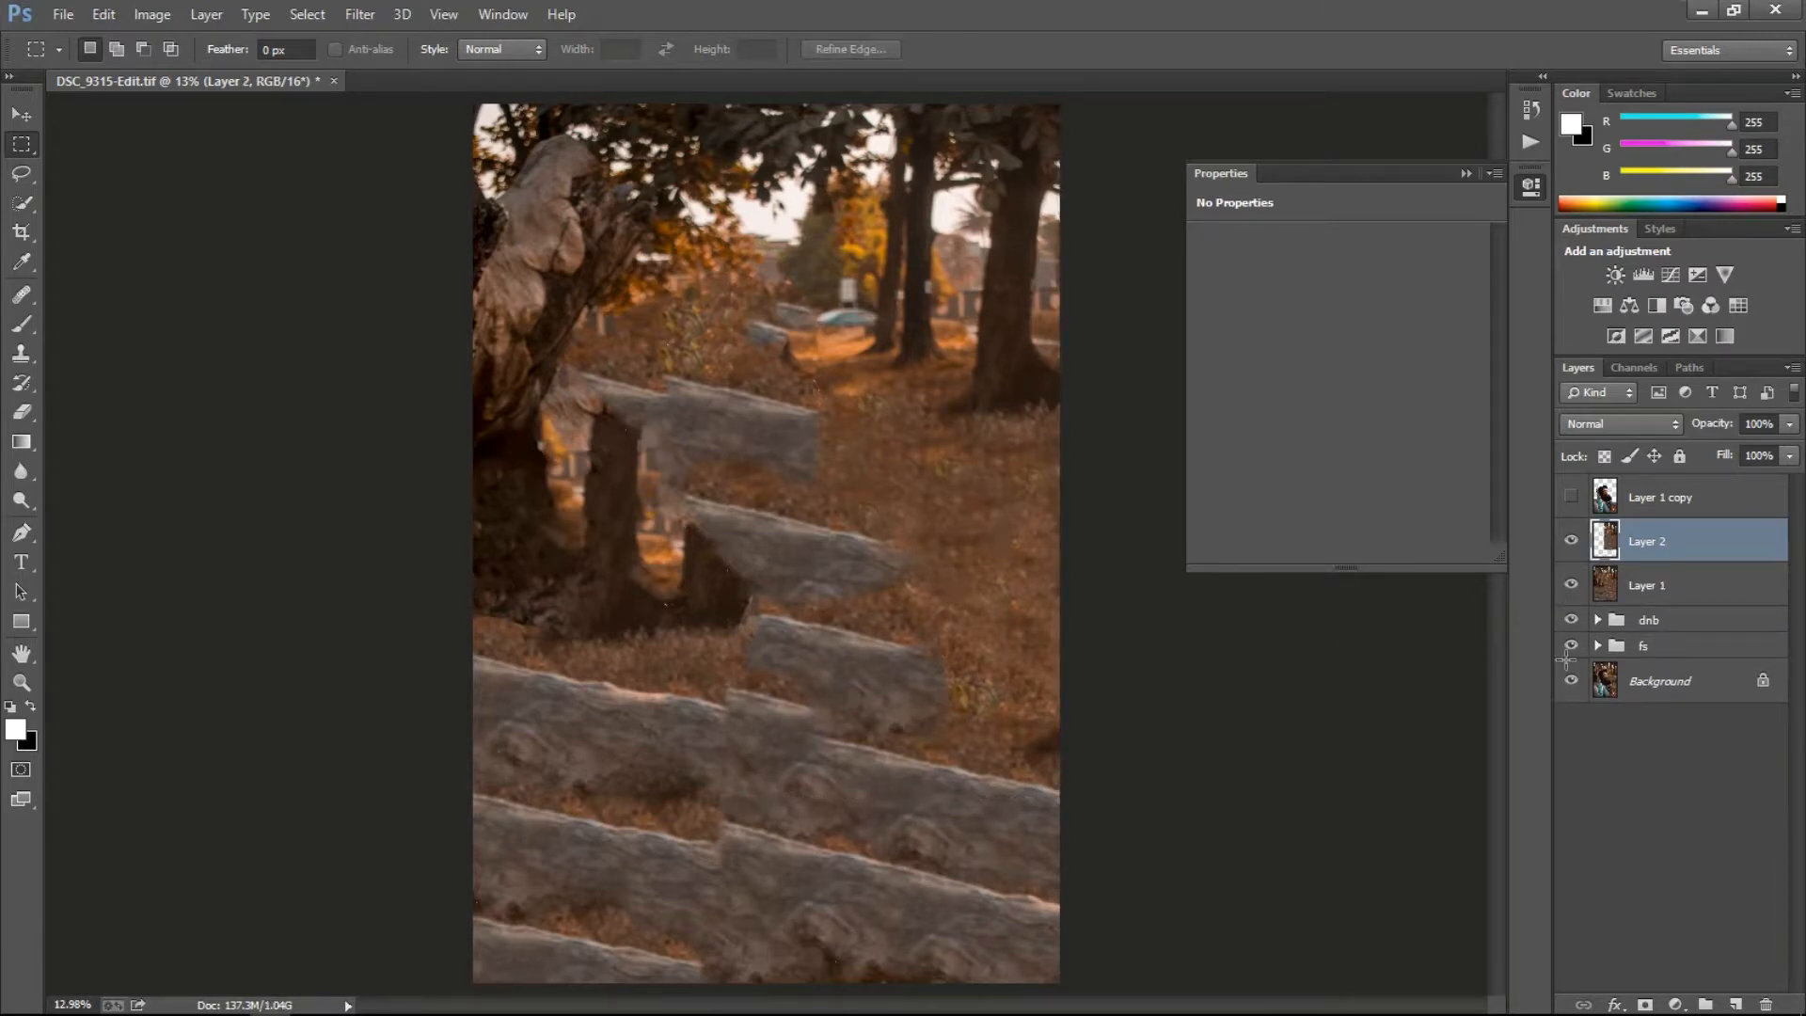
{"action": "left_click", "coordinate": [1572, 496]}
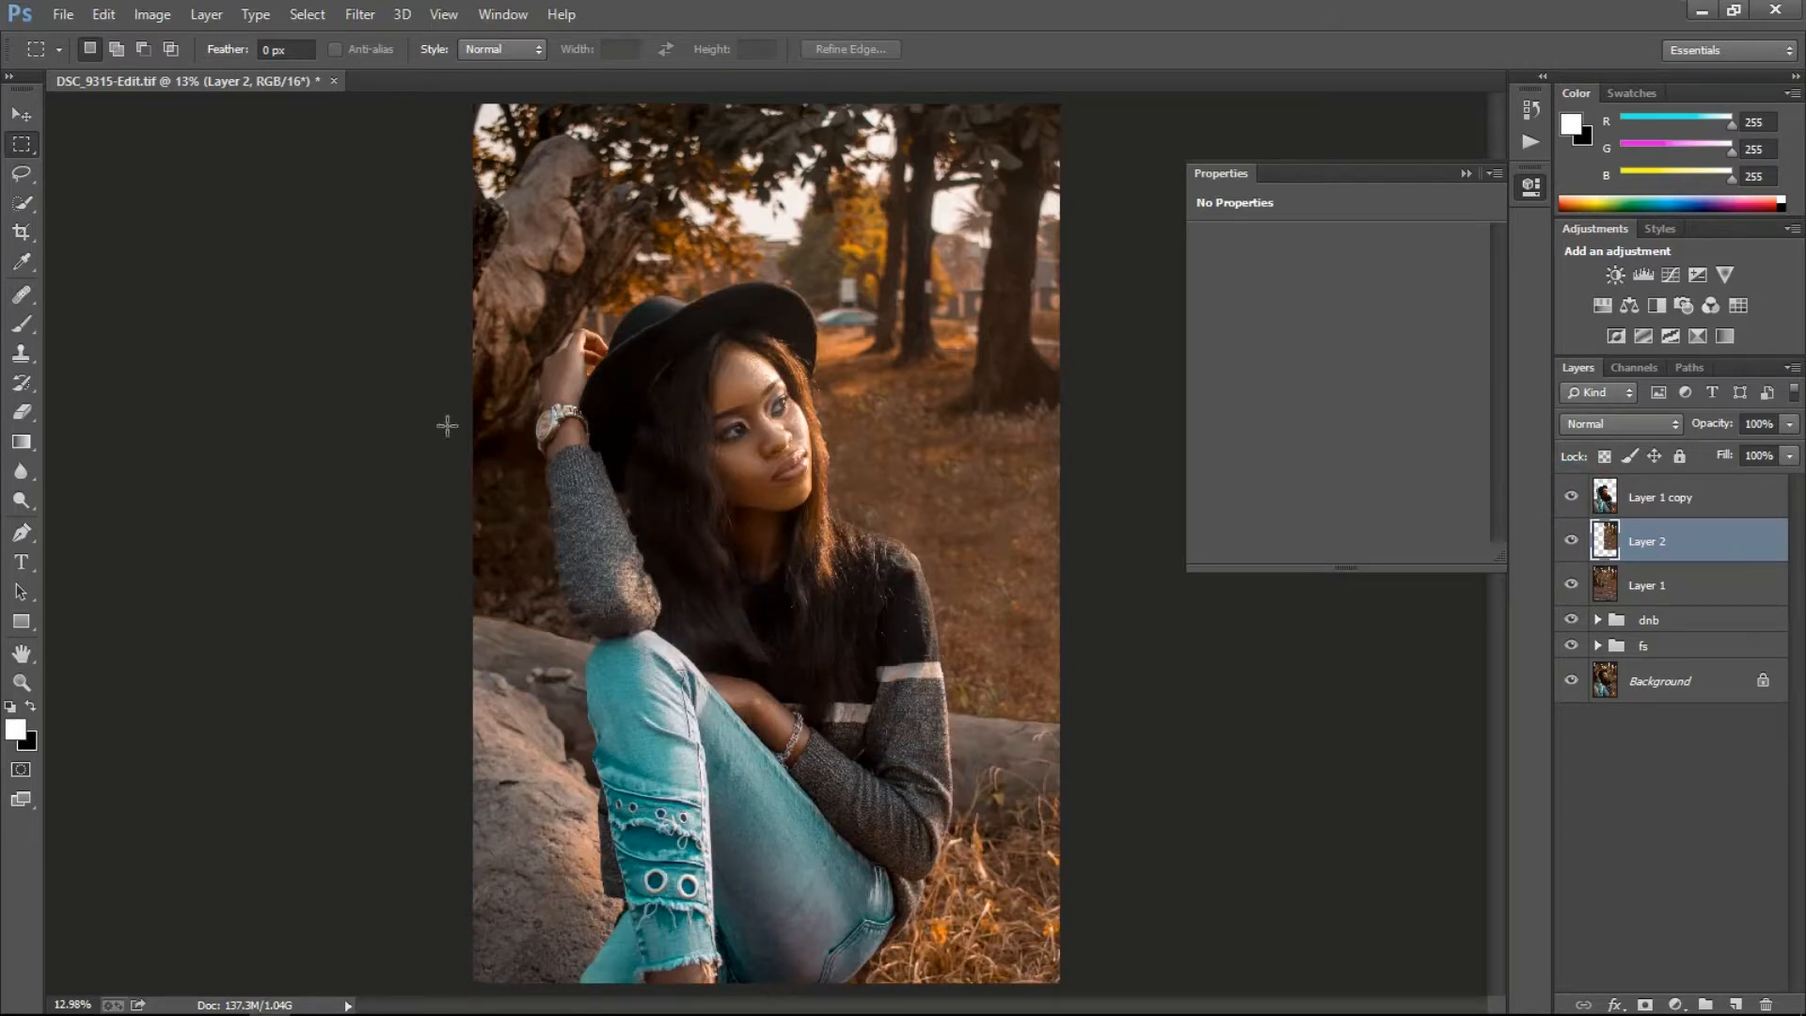
Free-transform Layer 2 by flipping it horizontally and moving it against the left edge of the image, over the gnarled tree trunk.
{"action": "left_click", "coordinate": [20, 114]}
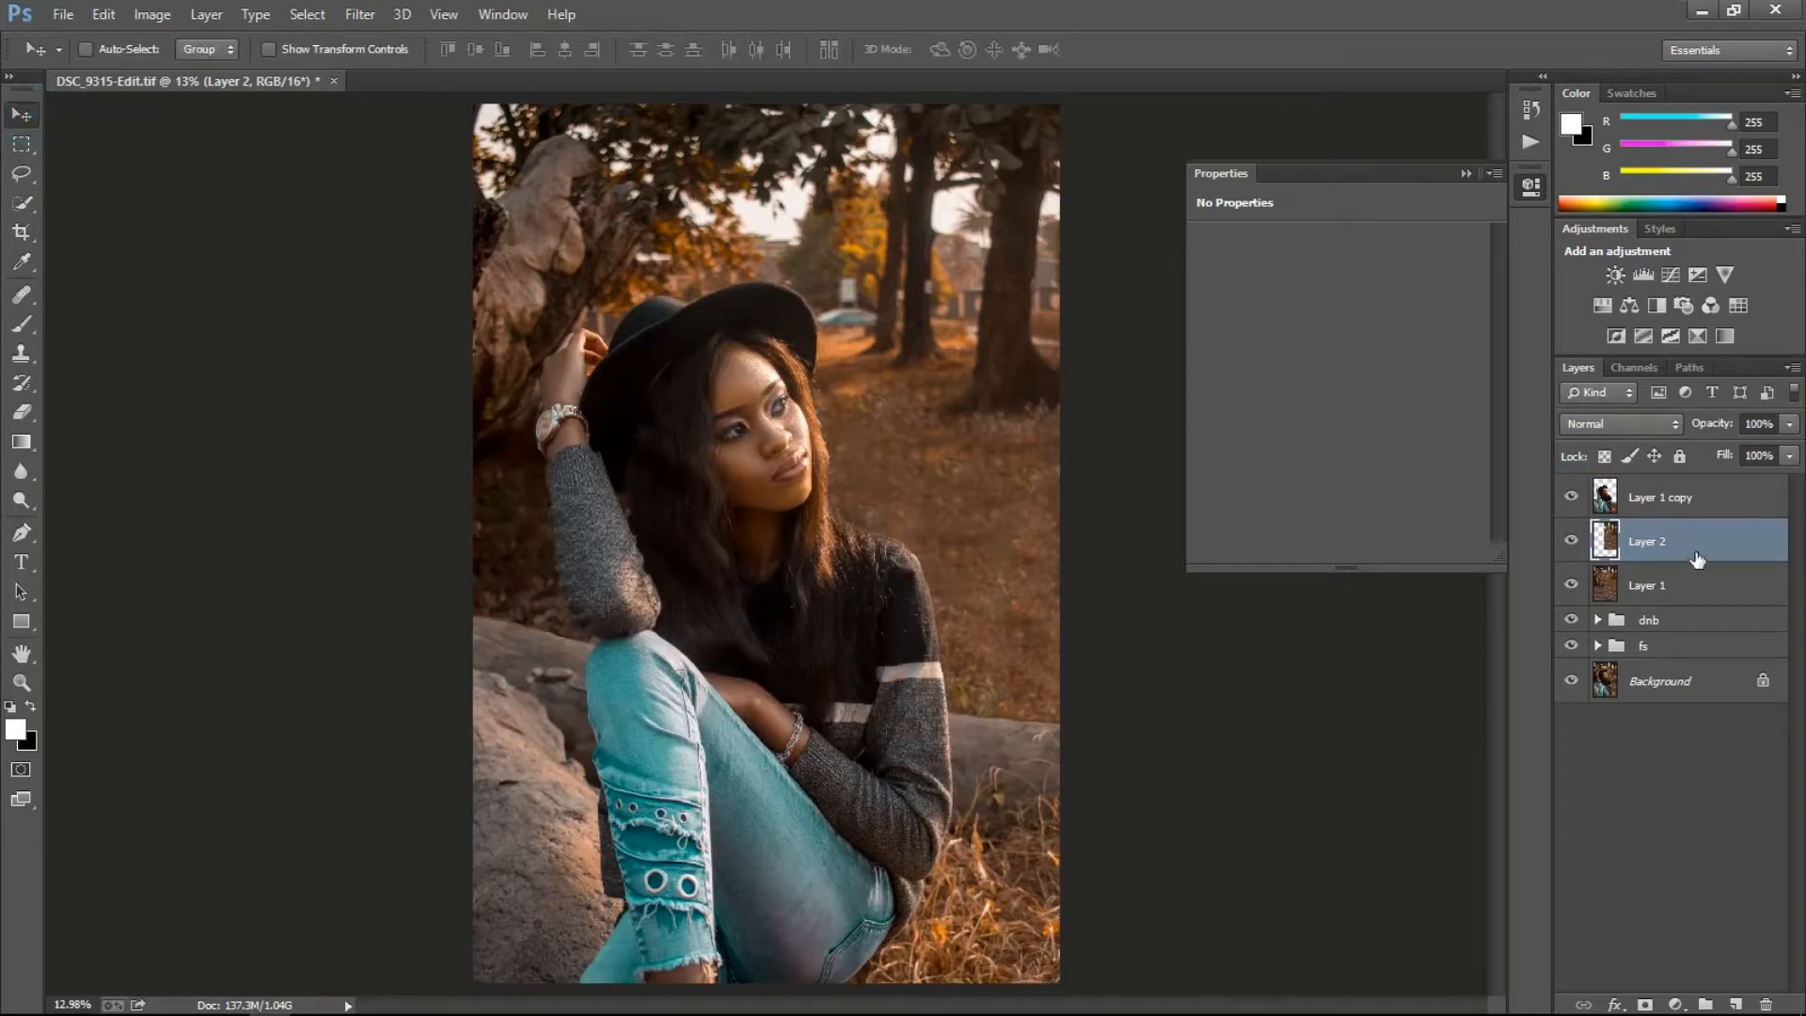
{"action": "key", "text": "ctrl+t"}
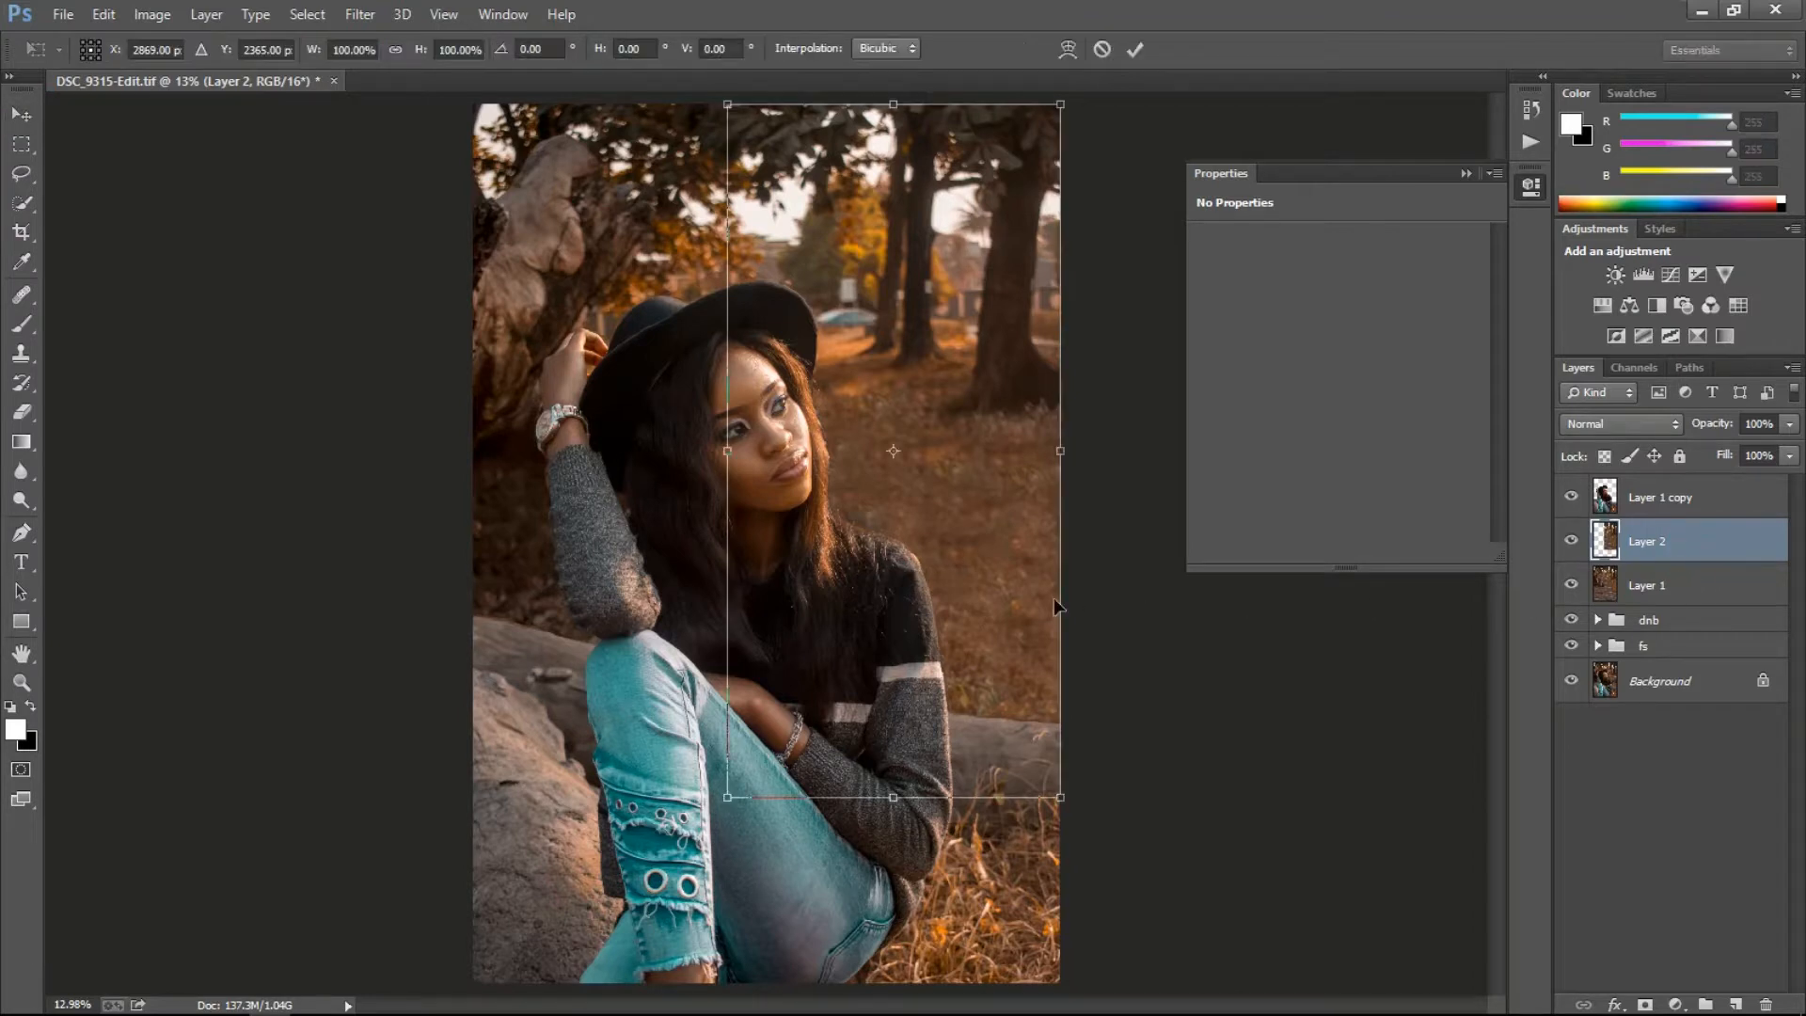
{"action": "right_click", "coordinate": [905, 520]}
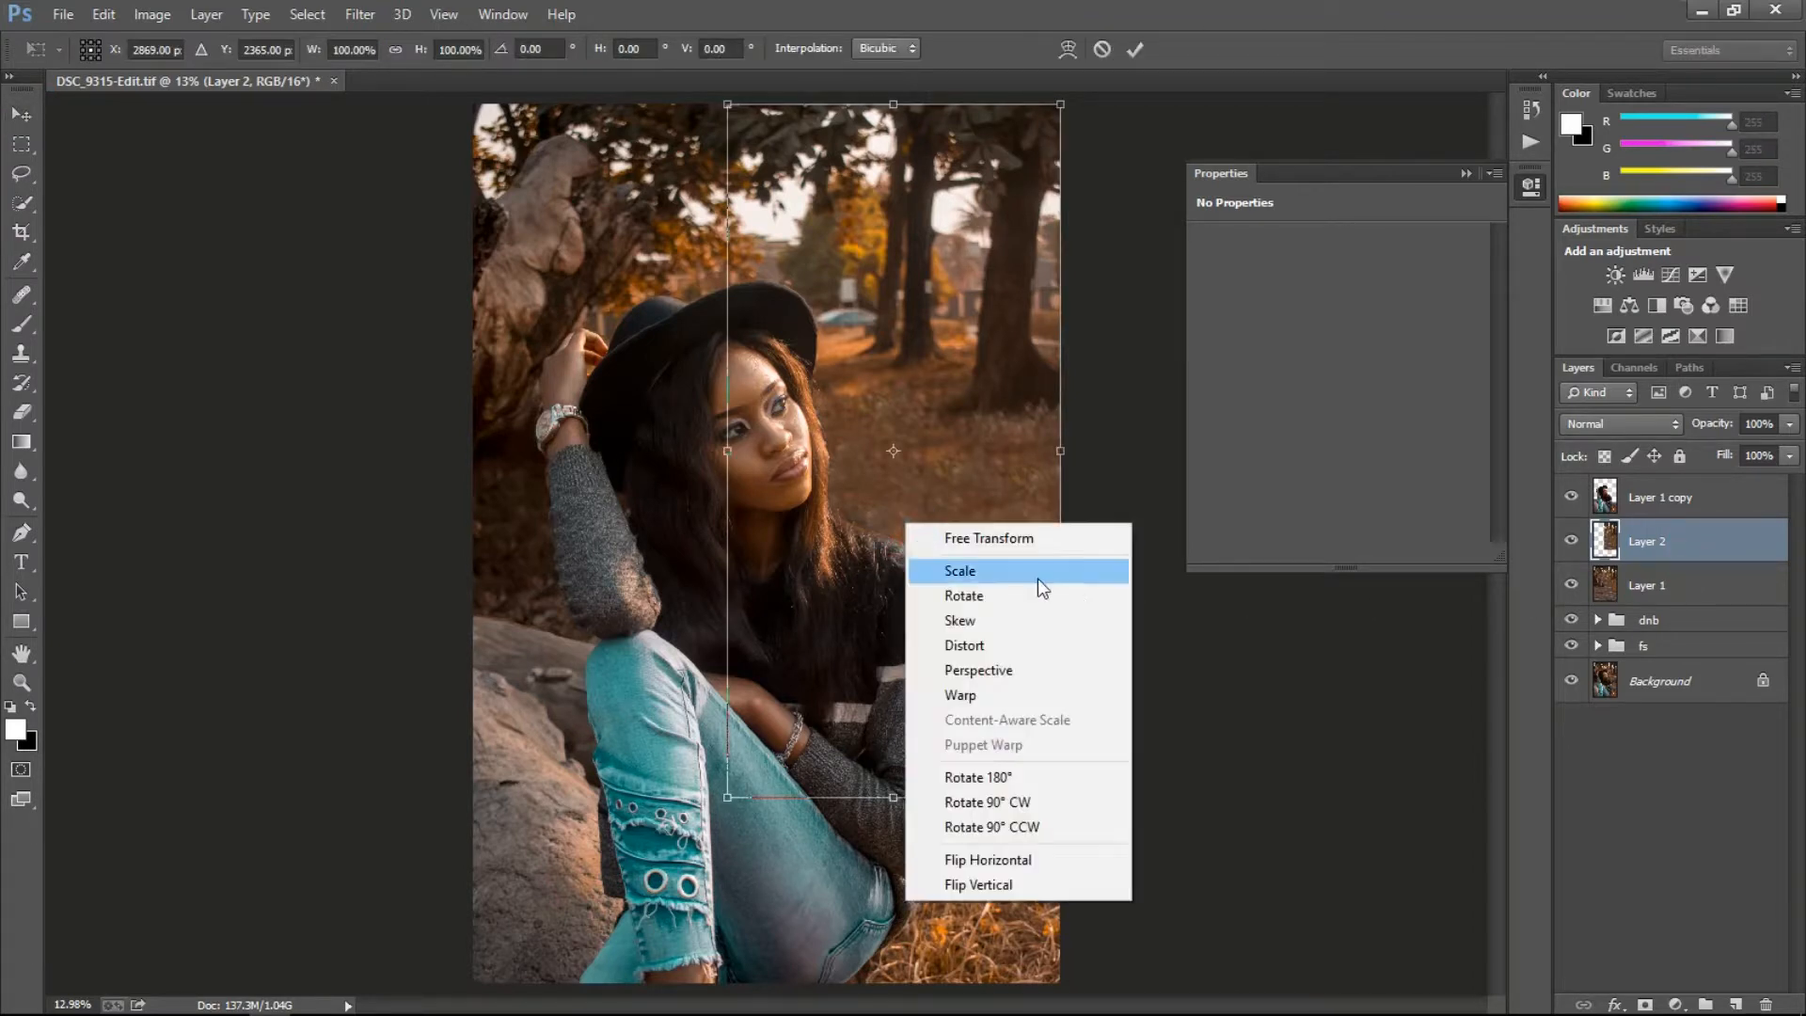
{"action": "left_click", "coordinate": [1027, 861]}
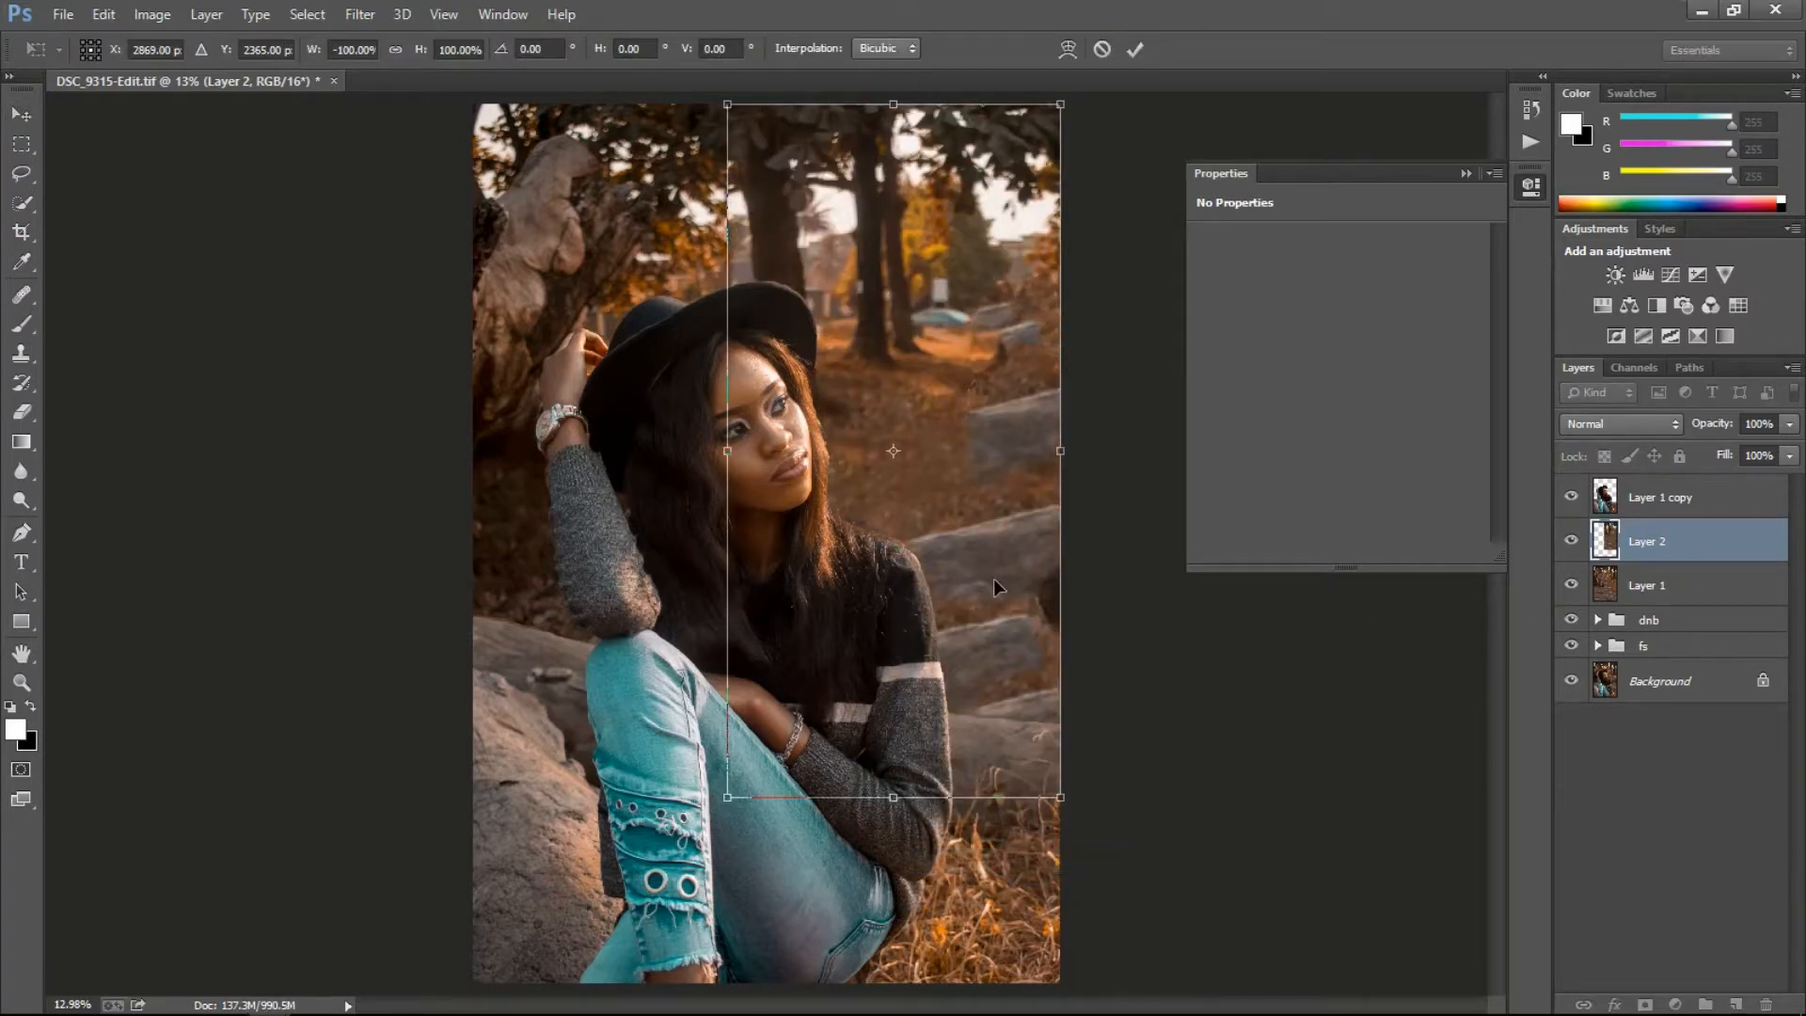
{"action": "left_click_drag", "start_coordinate": [994, 578], "coordinate": [692, 555]}
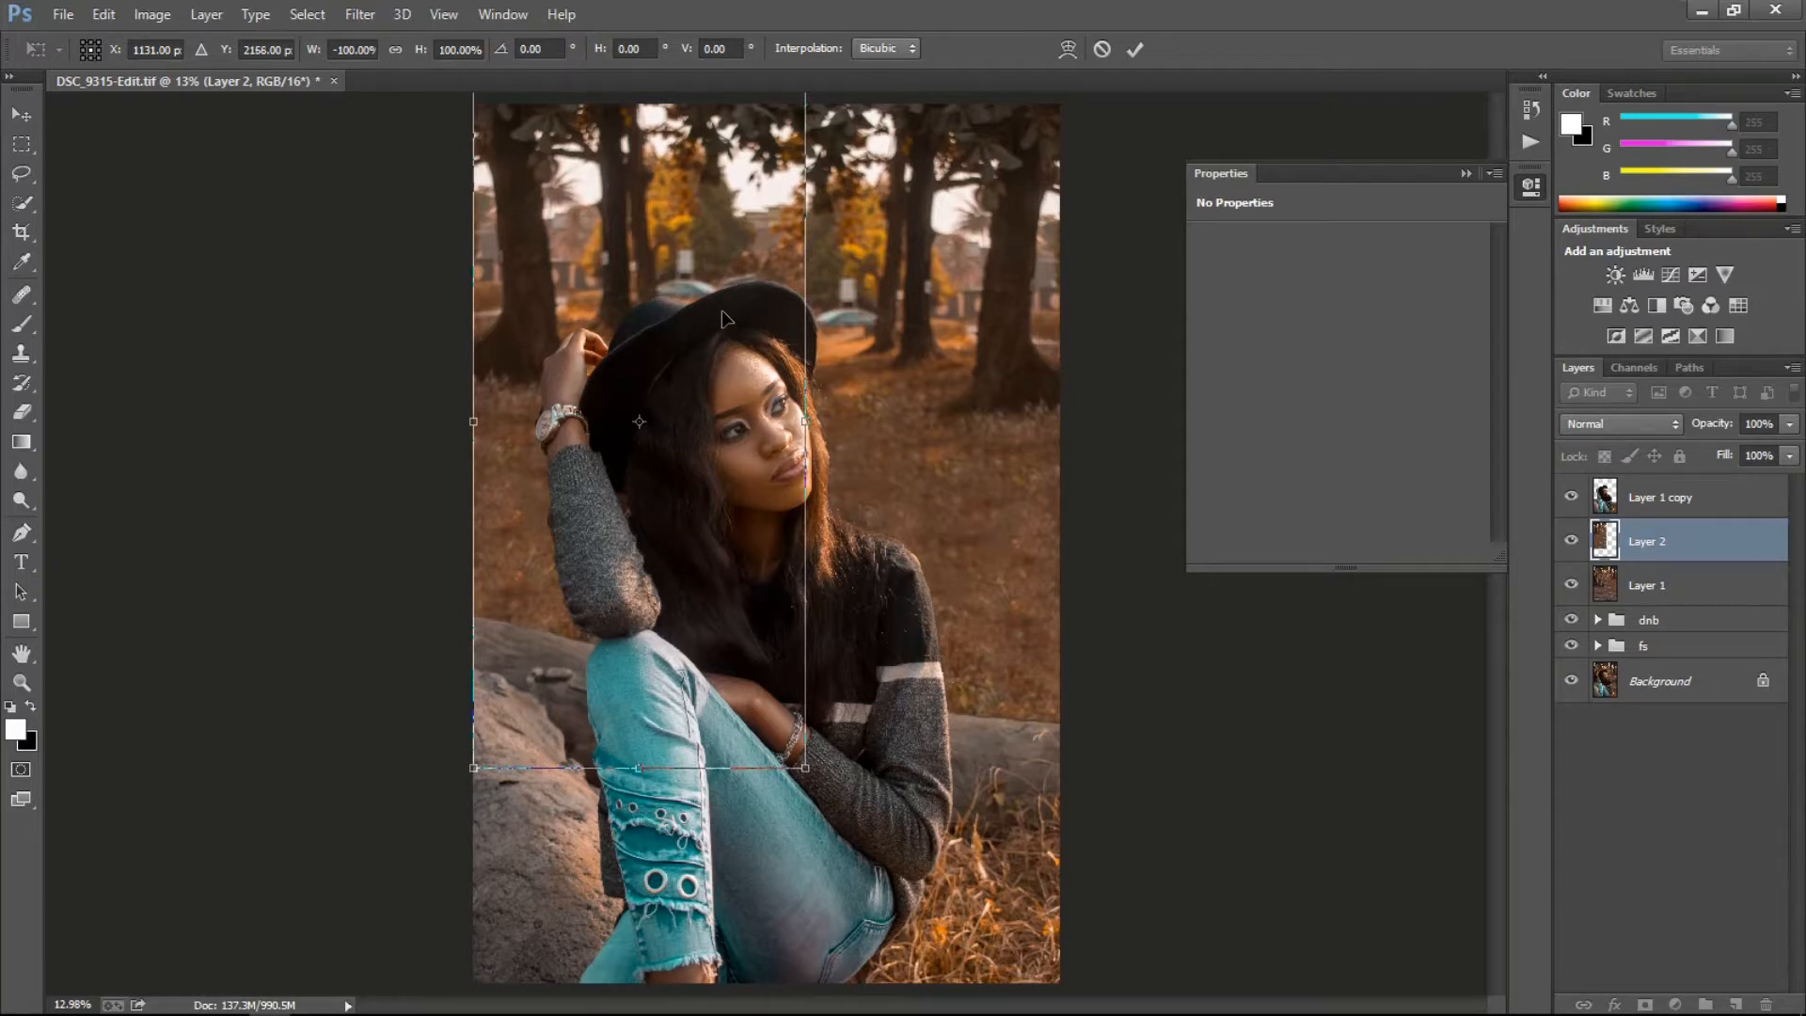
Nudge the flipped copy vertically to Y 2320 px so its trees align with the originals, and apply the transform.
{"action": "key", "text": "shift+Down"}
{"action": "key", "text": "shift+Down"}
{"action": "key", "text": "shift+Down"}
{"action": "key", "text": "shift+Down"}
{"action": "key", "text": "shift+Down"}
{"action": "key", "text": "shift+Down"}
{"action": "key", "text": "shift+Down"}
{"action": "key", "text": "shift+Down"}
{"action": "key", "text": "shift+Down"}
{"action": "key", "text": "shift+Down"}
{"action": "key", "text": "shift+Down"}
{"action": "key", "text": "shift+Down"}
{"action": "key", "text": "shift+Down"}
{"action": "key", "text": "shift+Down"}
{"action": "key", "text": "shift+Down"}
{"action": "key", "text": "shift+Down"}
{"action": "key", "text": "shift+Down"}
{"action": "key", "text": "shift+Down"}
{"action": "key", "text": "shift+Down"}
{"action": "key", "text": "shift+Down"}
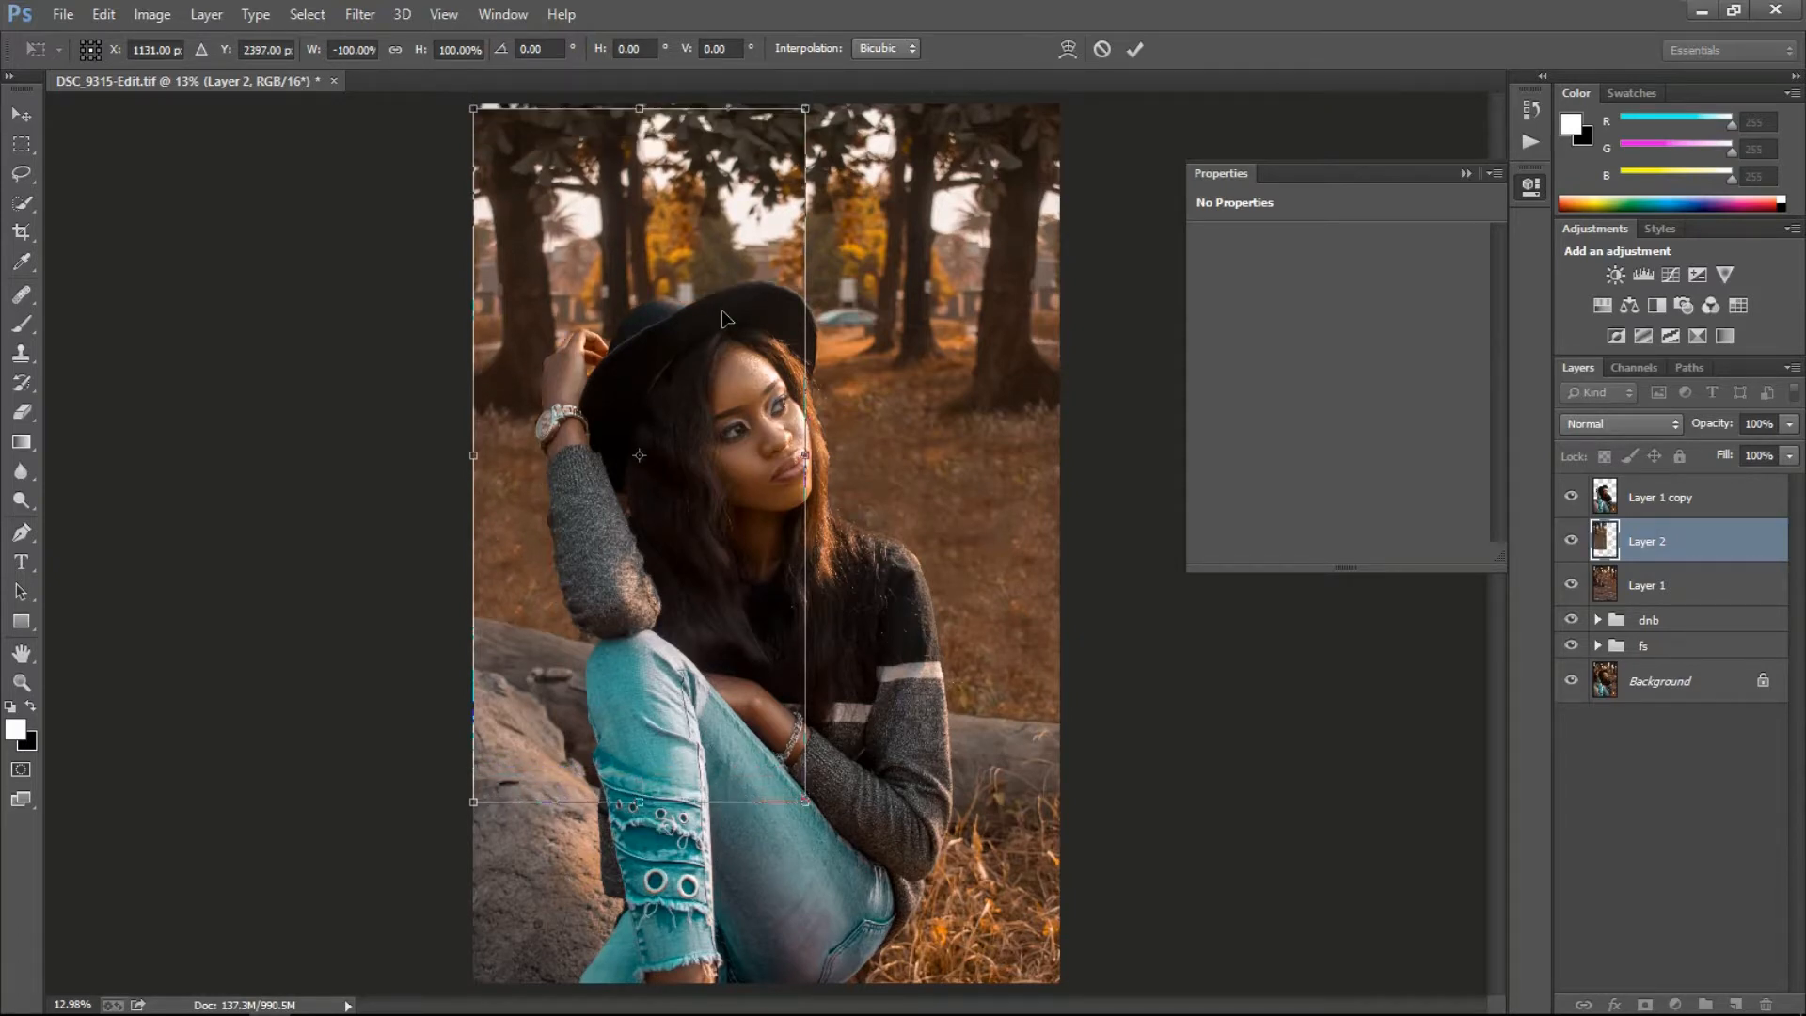
{"action": "key", "text": "Up"}
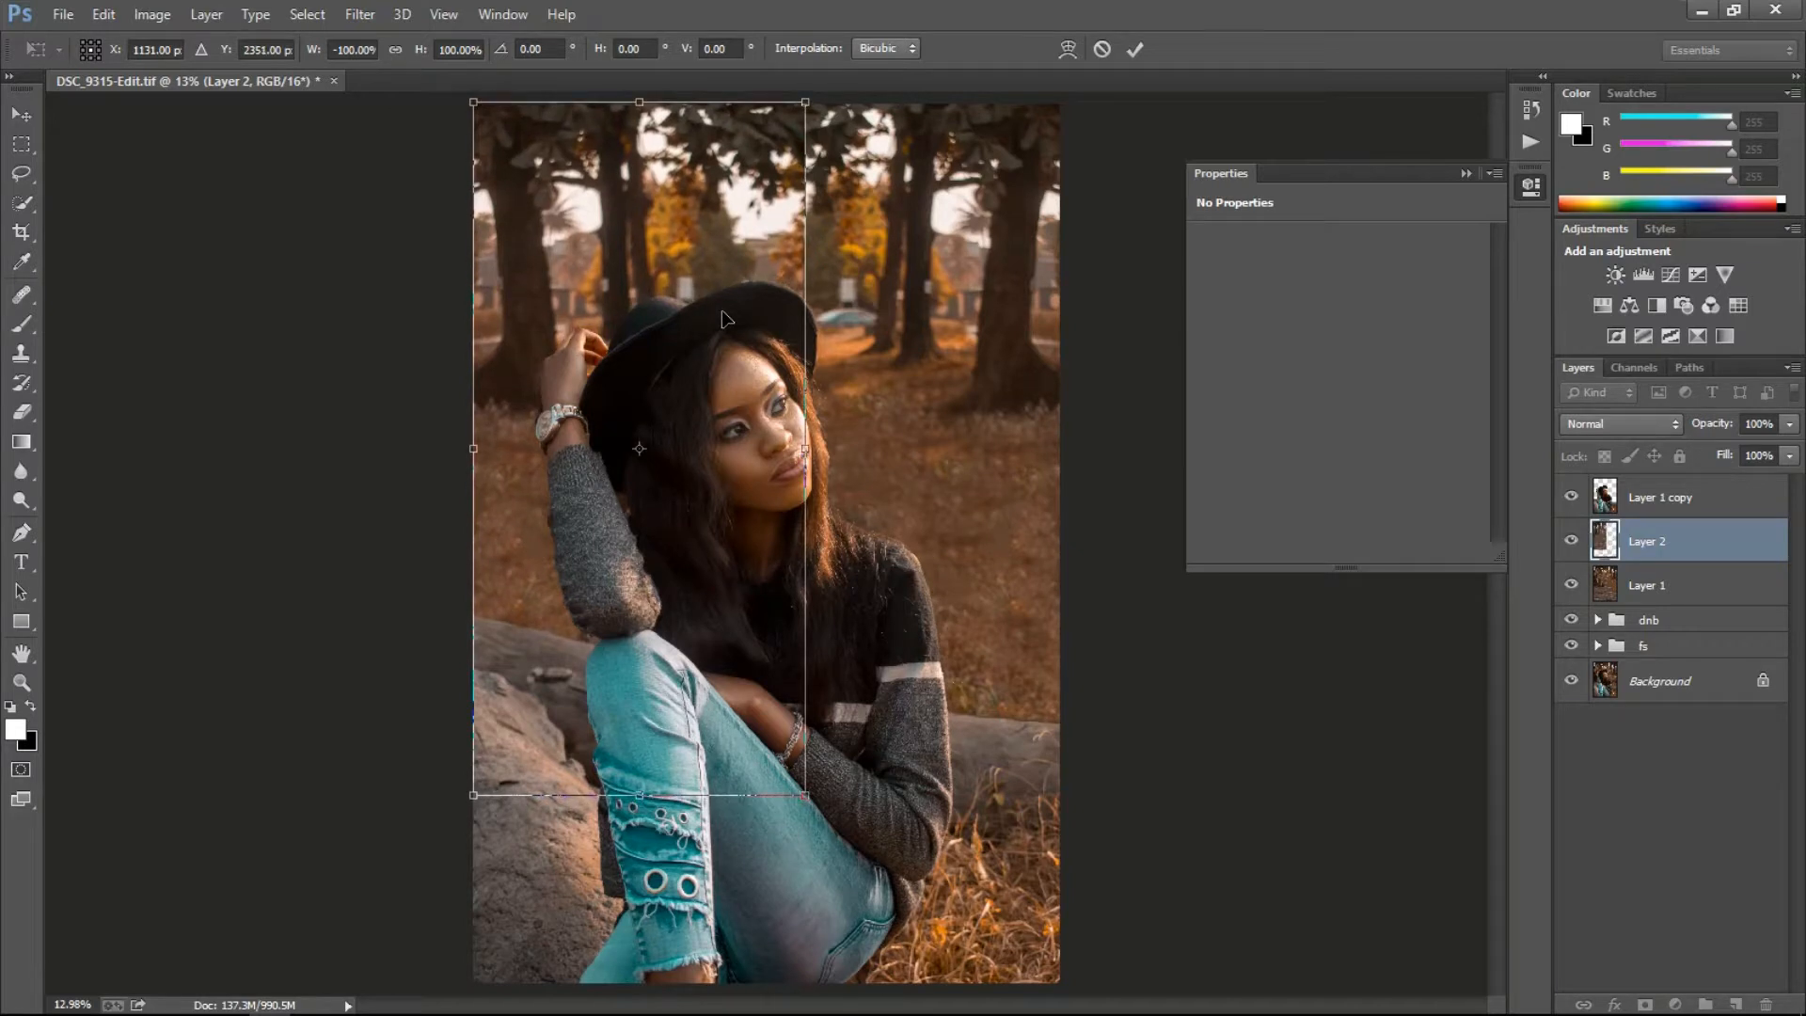
{"action": "key", "text": "shift+Up"}
{"action": "key", "text": "shift+Up"}
{"action": "key", "text": "shift+Up"}
{"action": "key", "text": "Up"}
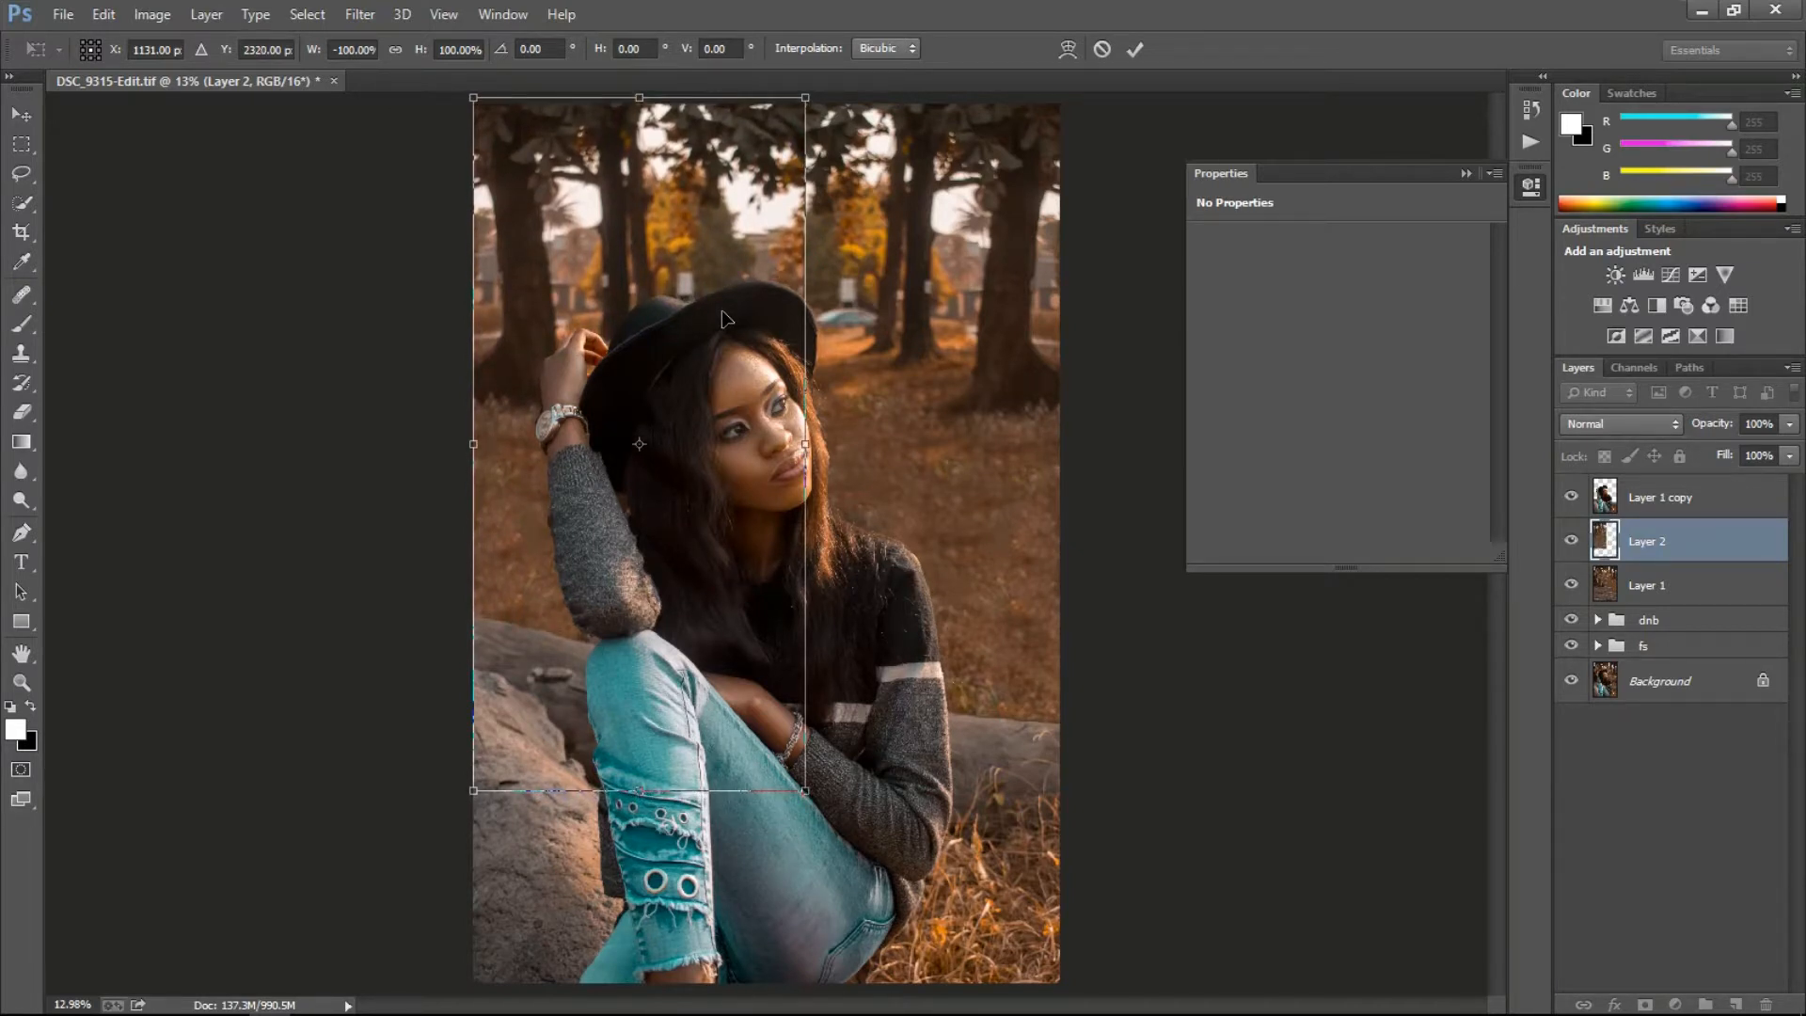
{"action": "left_click", "coordinate": [1137, 49]}
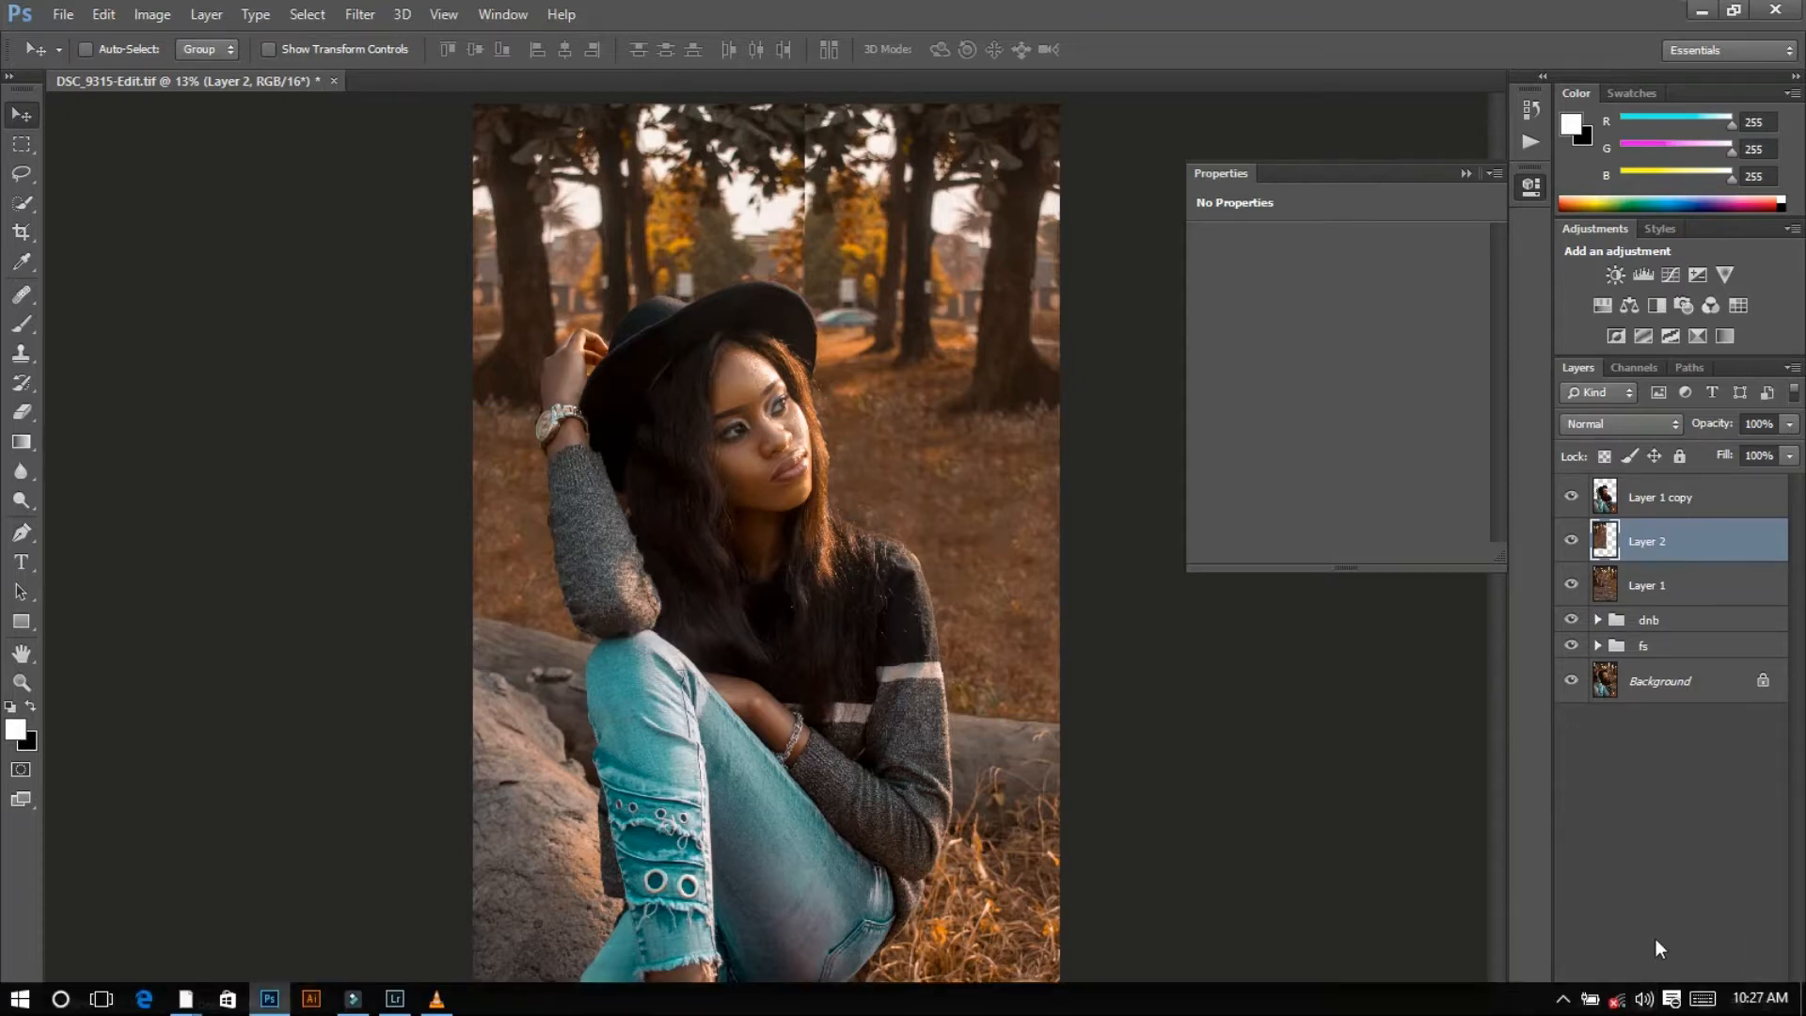
Add a layer mask to Layer 2 and set up a soft 700 px brush with 0% hardness and 32% flow.
{"action": "left_click", "coordinate": [1646, 1005]}
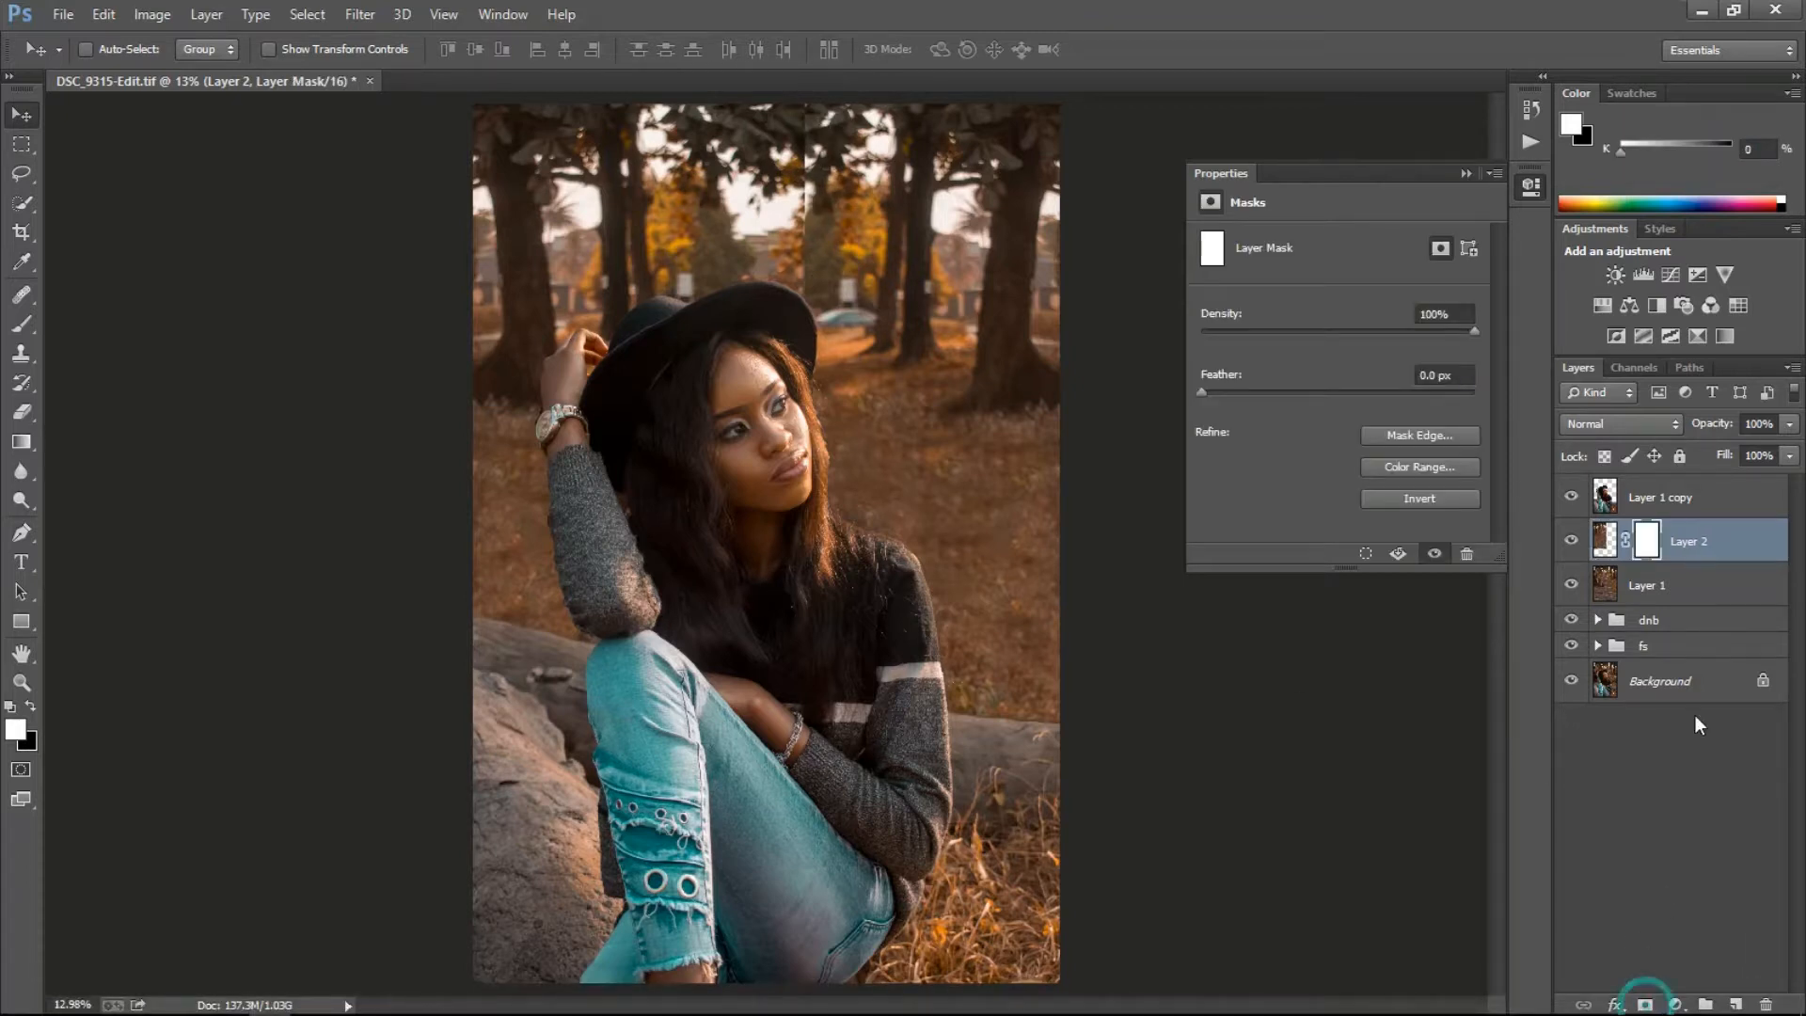
{"action": "left_click", "coordinate": [22, 324]}
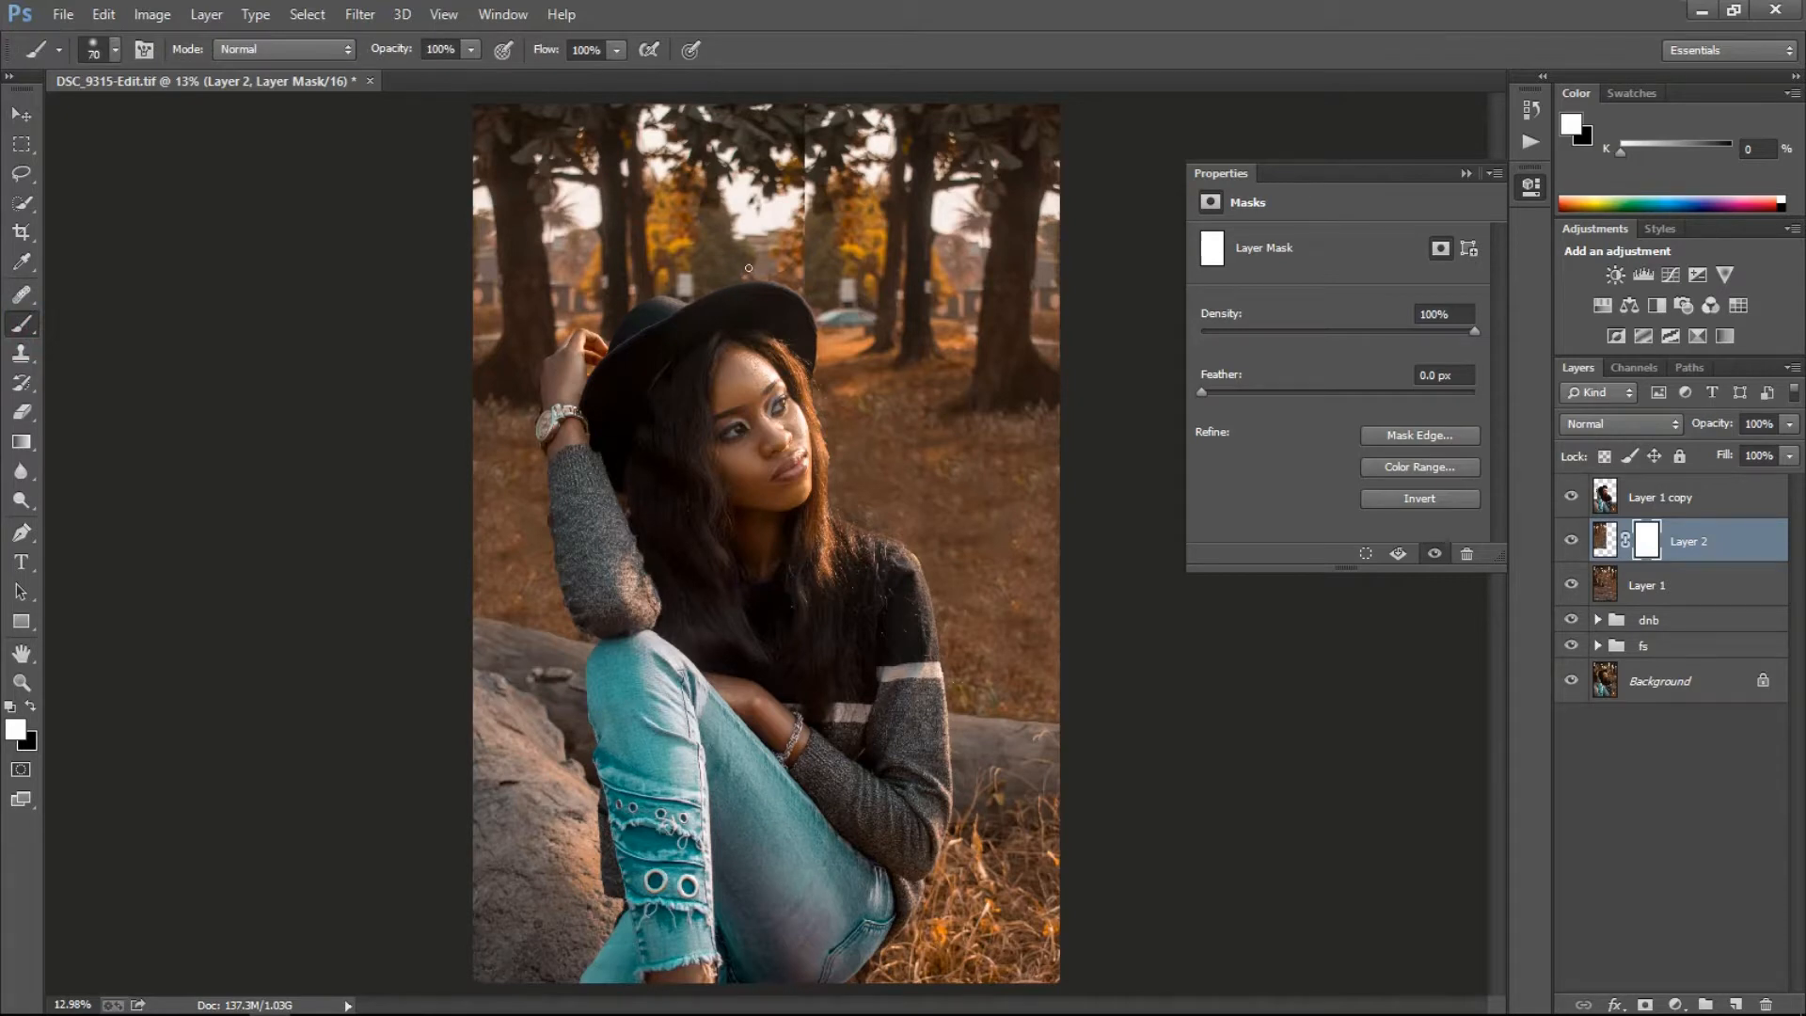
{"action": "key", "text": "bracketright"}
{"action": "key", "text": "bracketright"}
{"action": "key", "text": "bracketright"}
{"action": "key", "text": "bracketright"}
{"action": "left_click", "coordinate": [117, 49]}
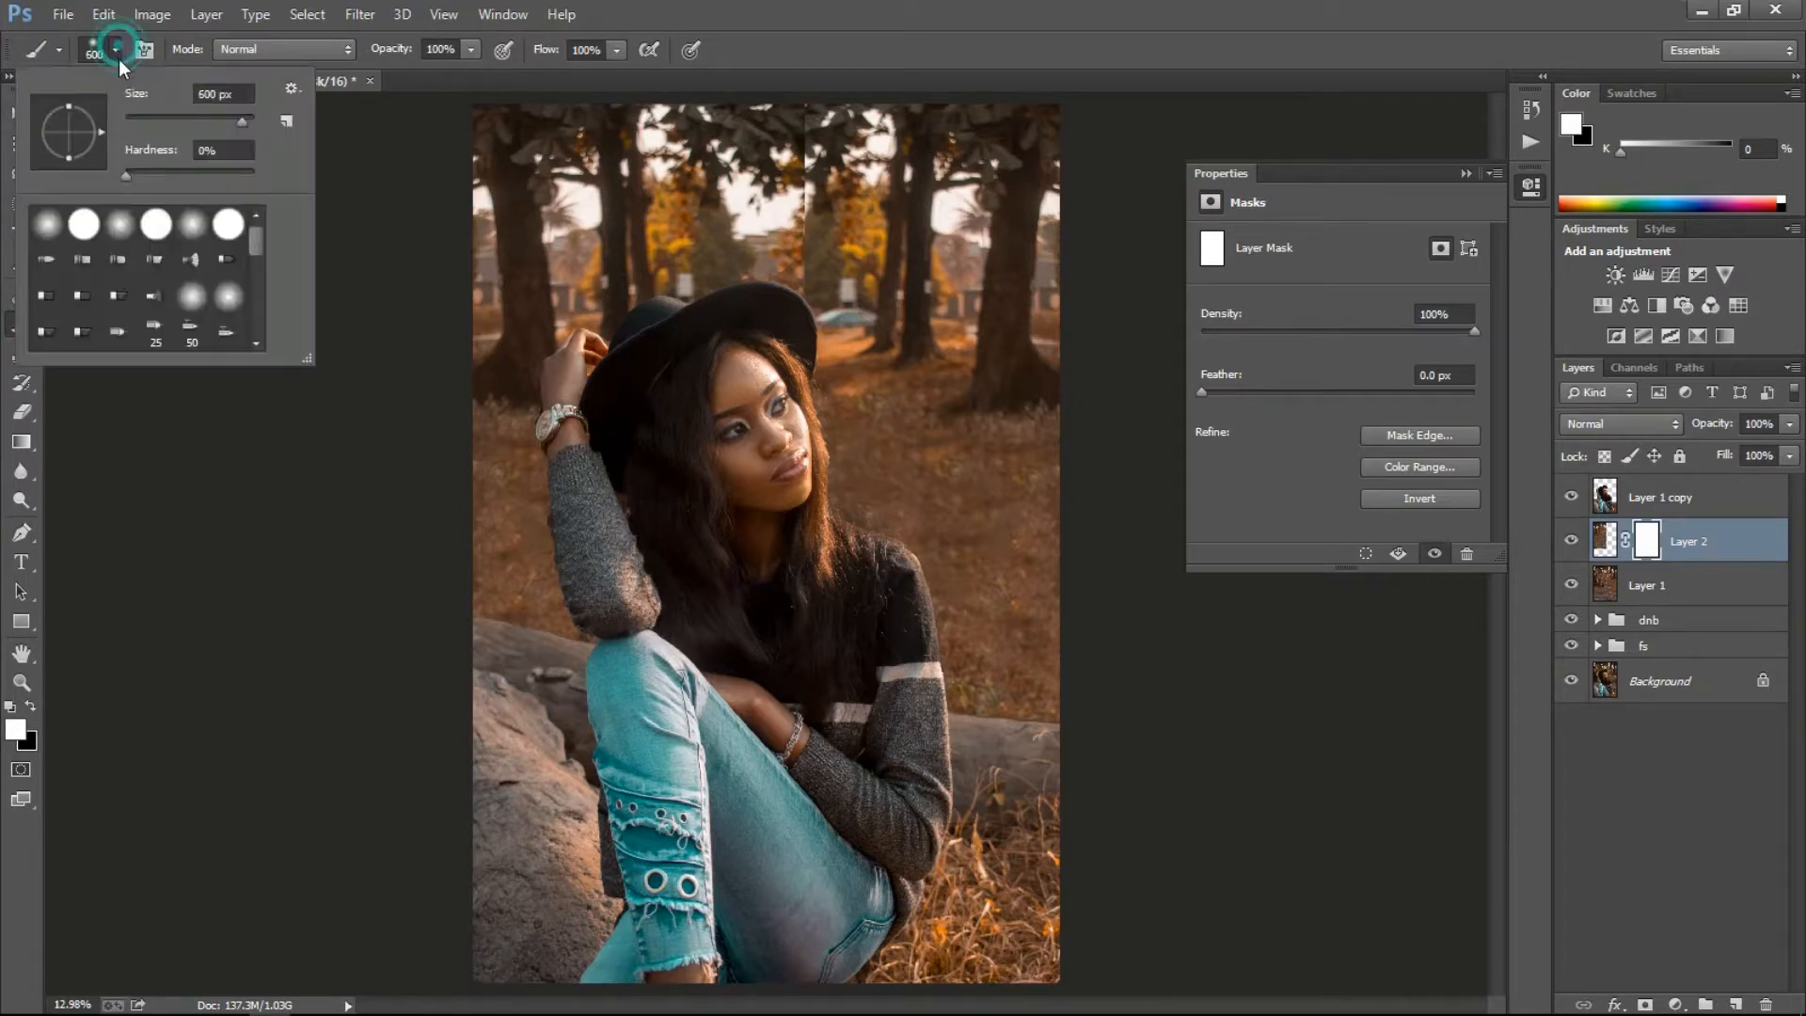
{"action": "left_click", "coordinate": [616, 50]}
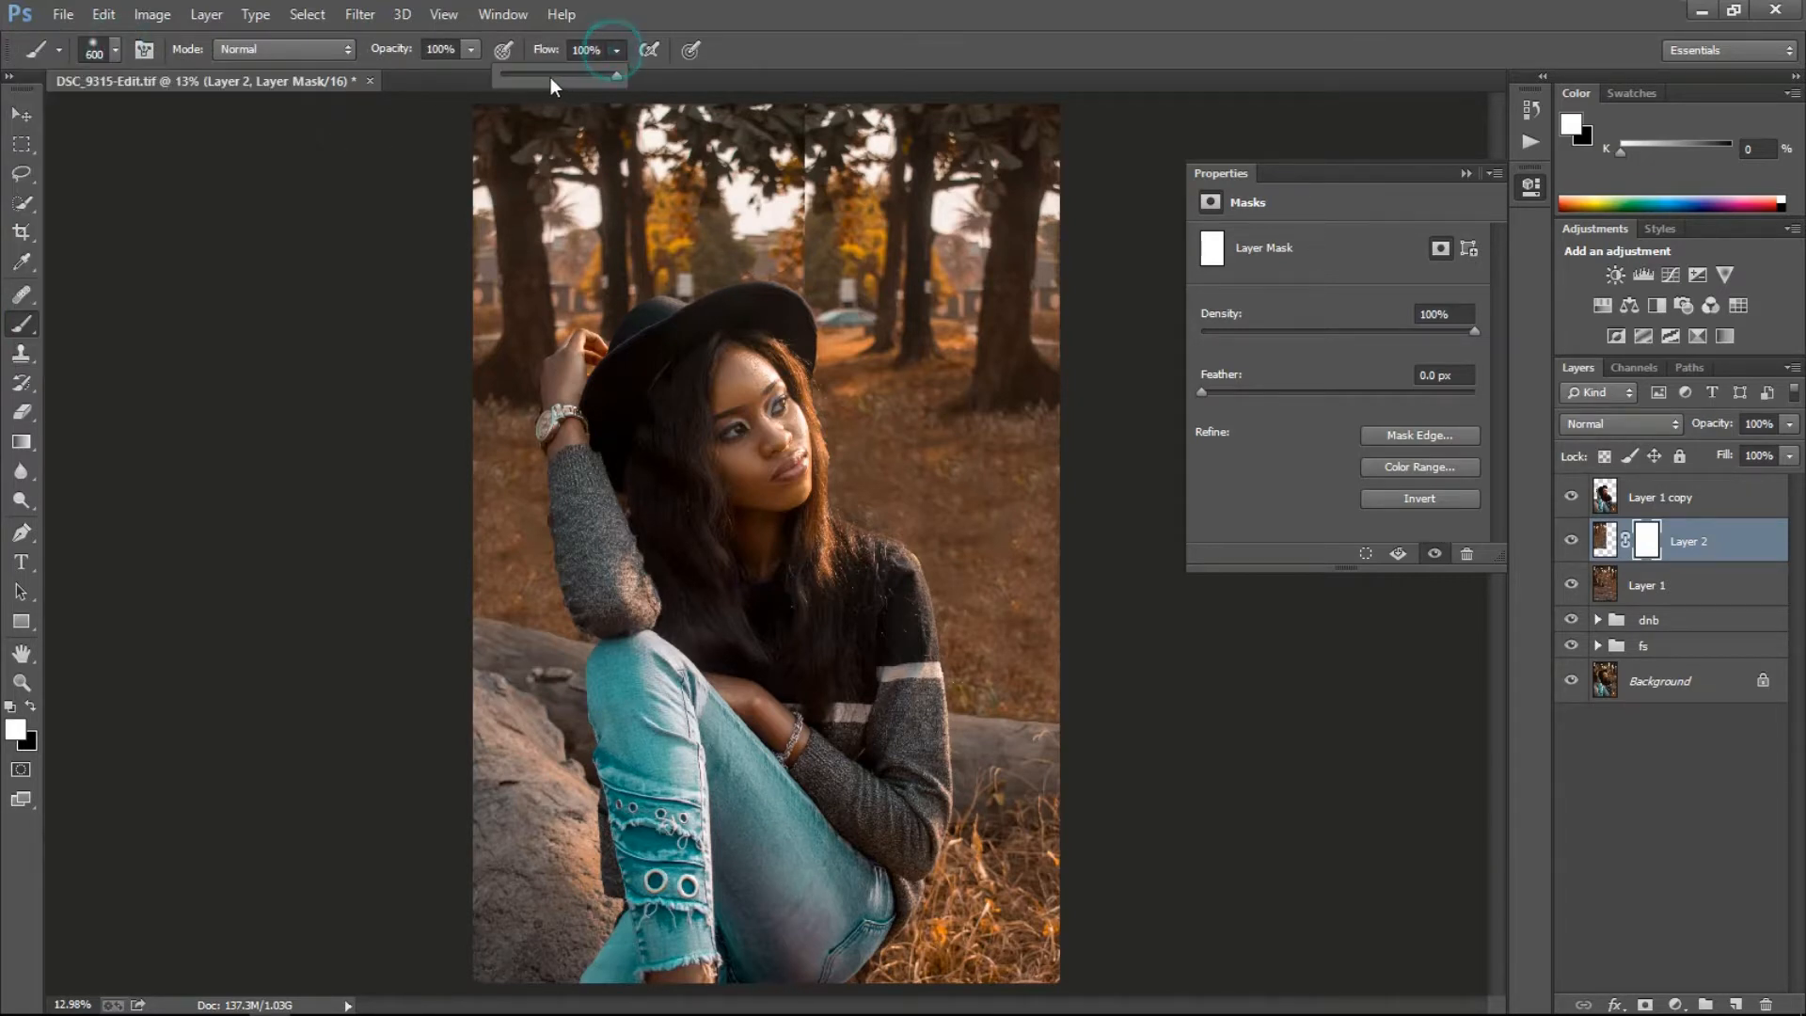
{"action": "left_click", "coordinate": [539, 75]}
{"action": "key", "text": "bracketright"}
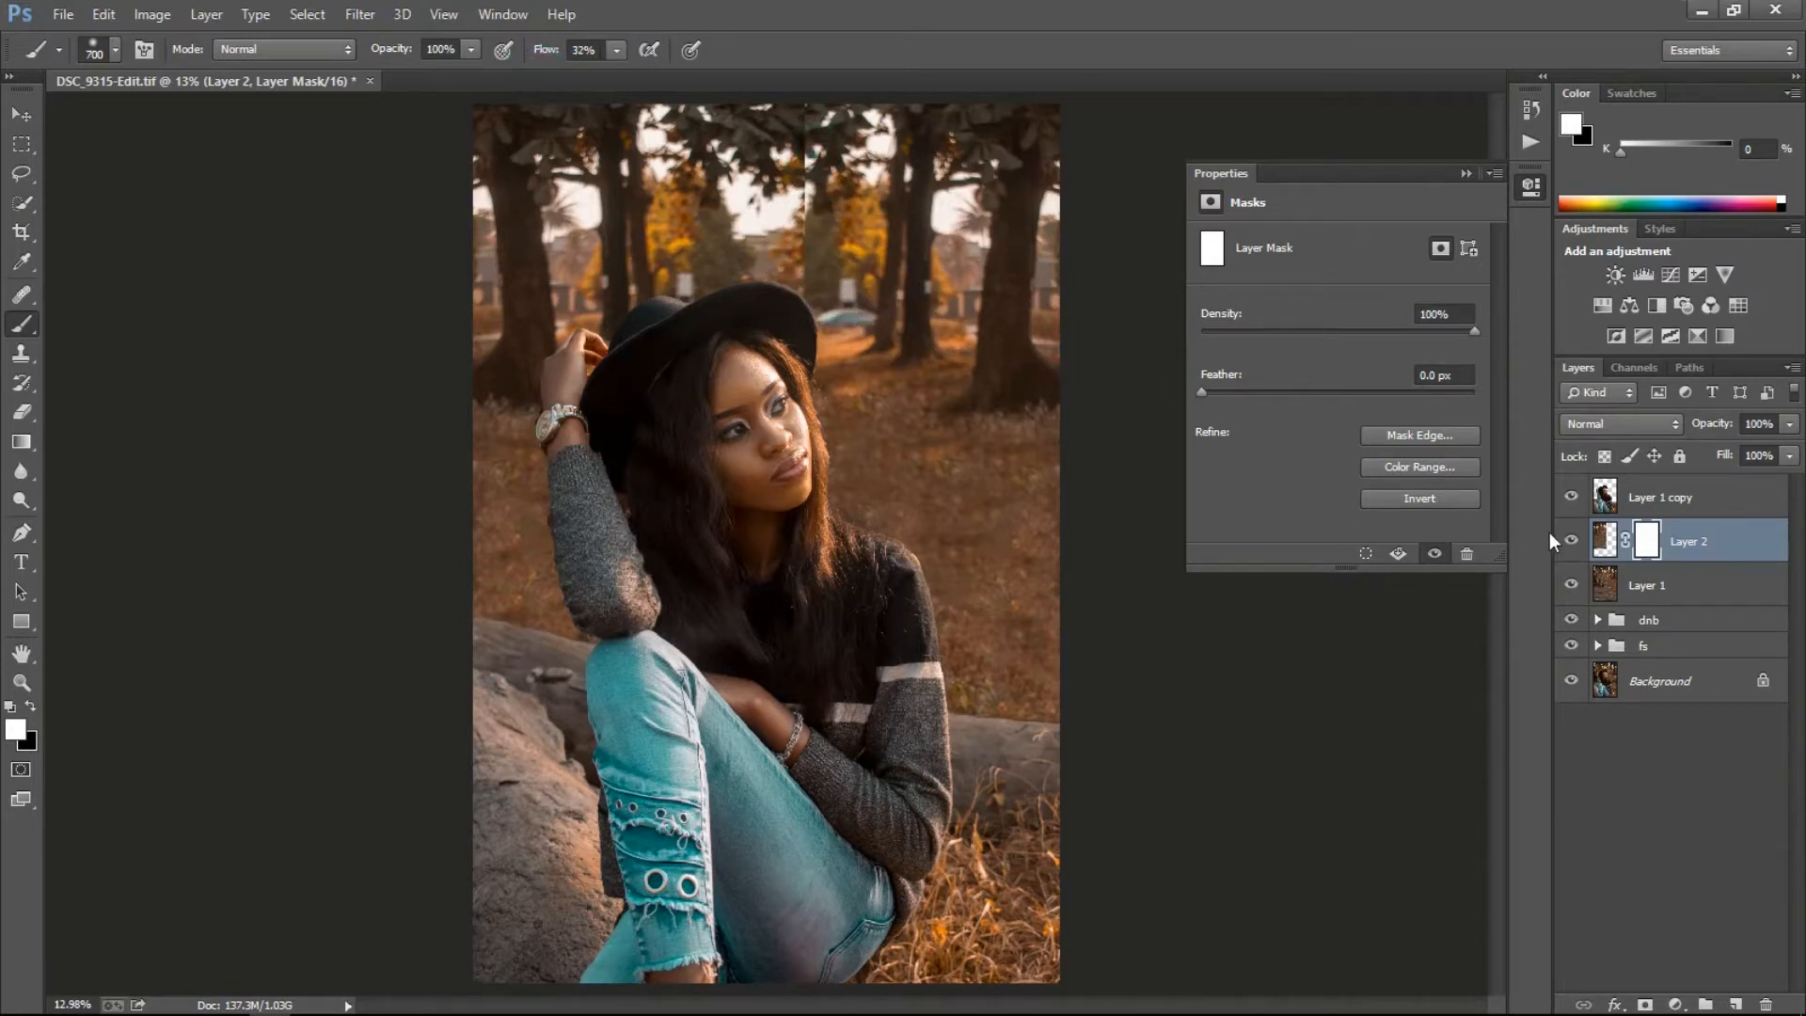
Paint black on Layer 2's mask along the vertical seam above the hat to blend the mirrored trees.
{"action": "key", "text": "z"}
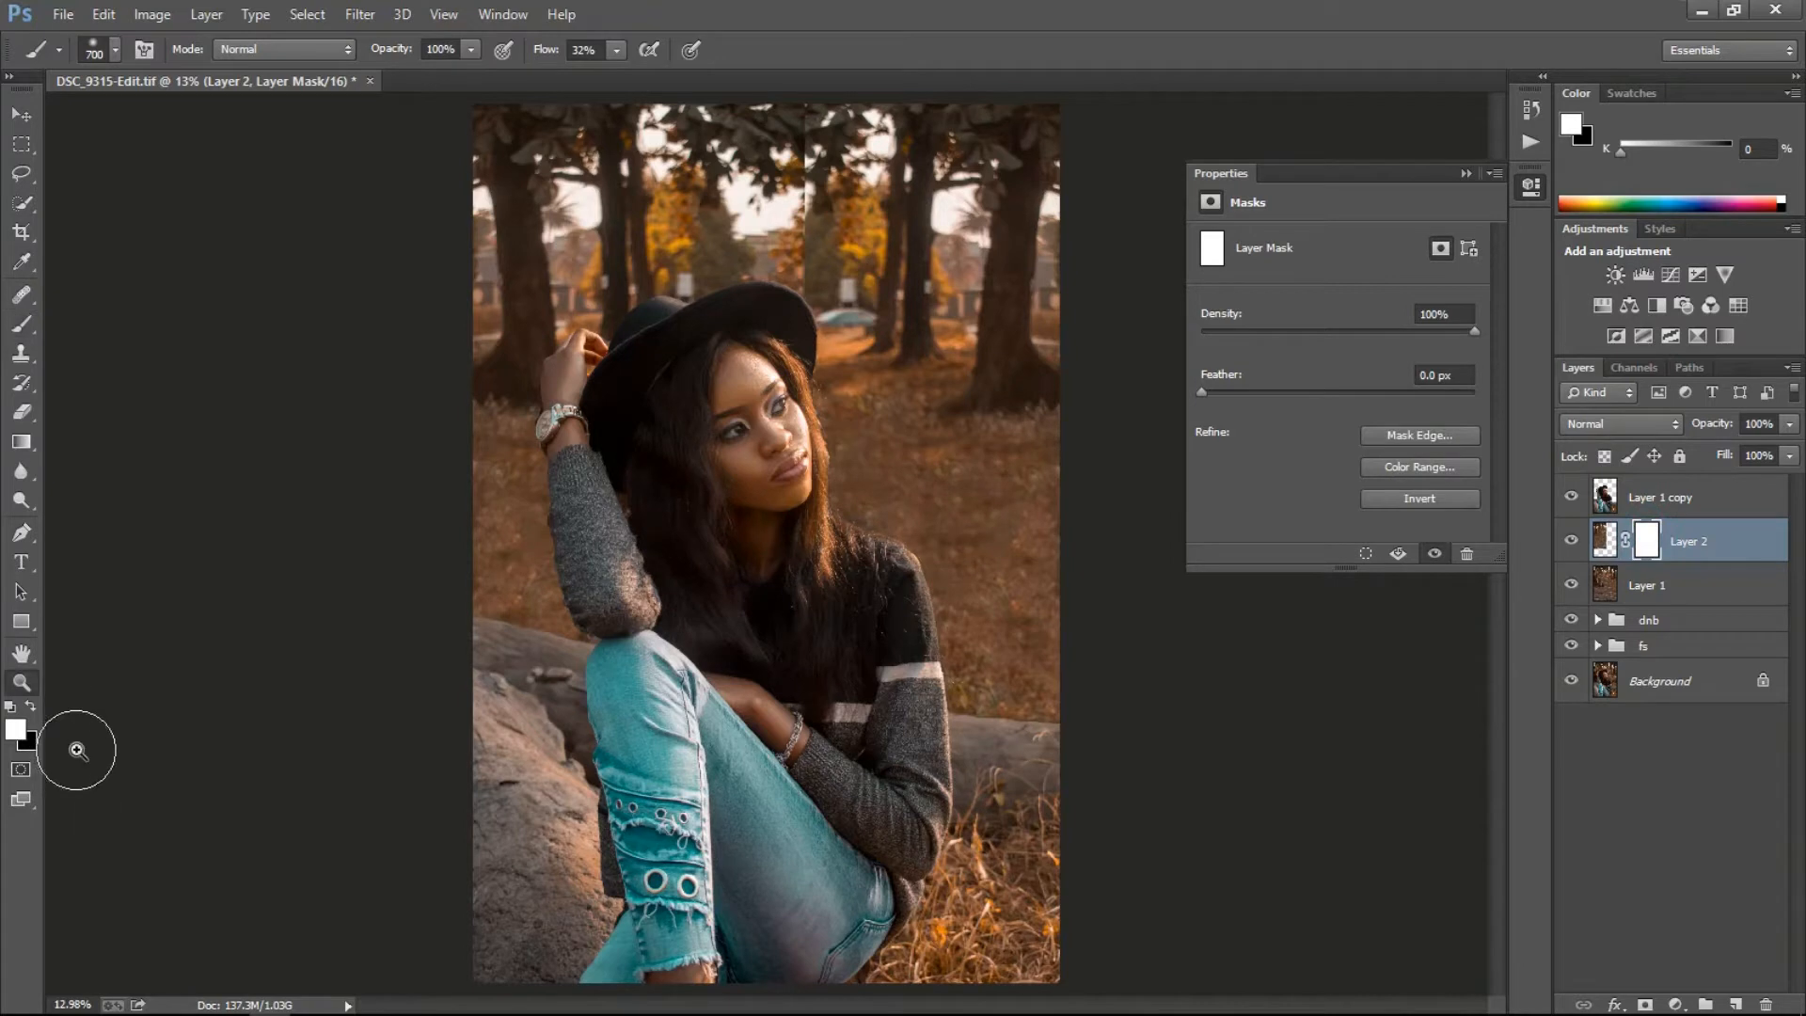
{"action": "key", "text": "x"}
{"action": "key", "text": "b"}
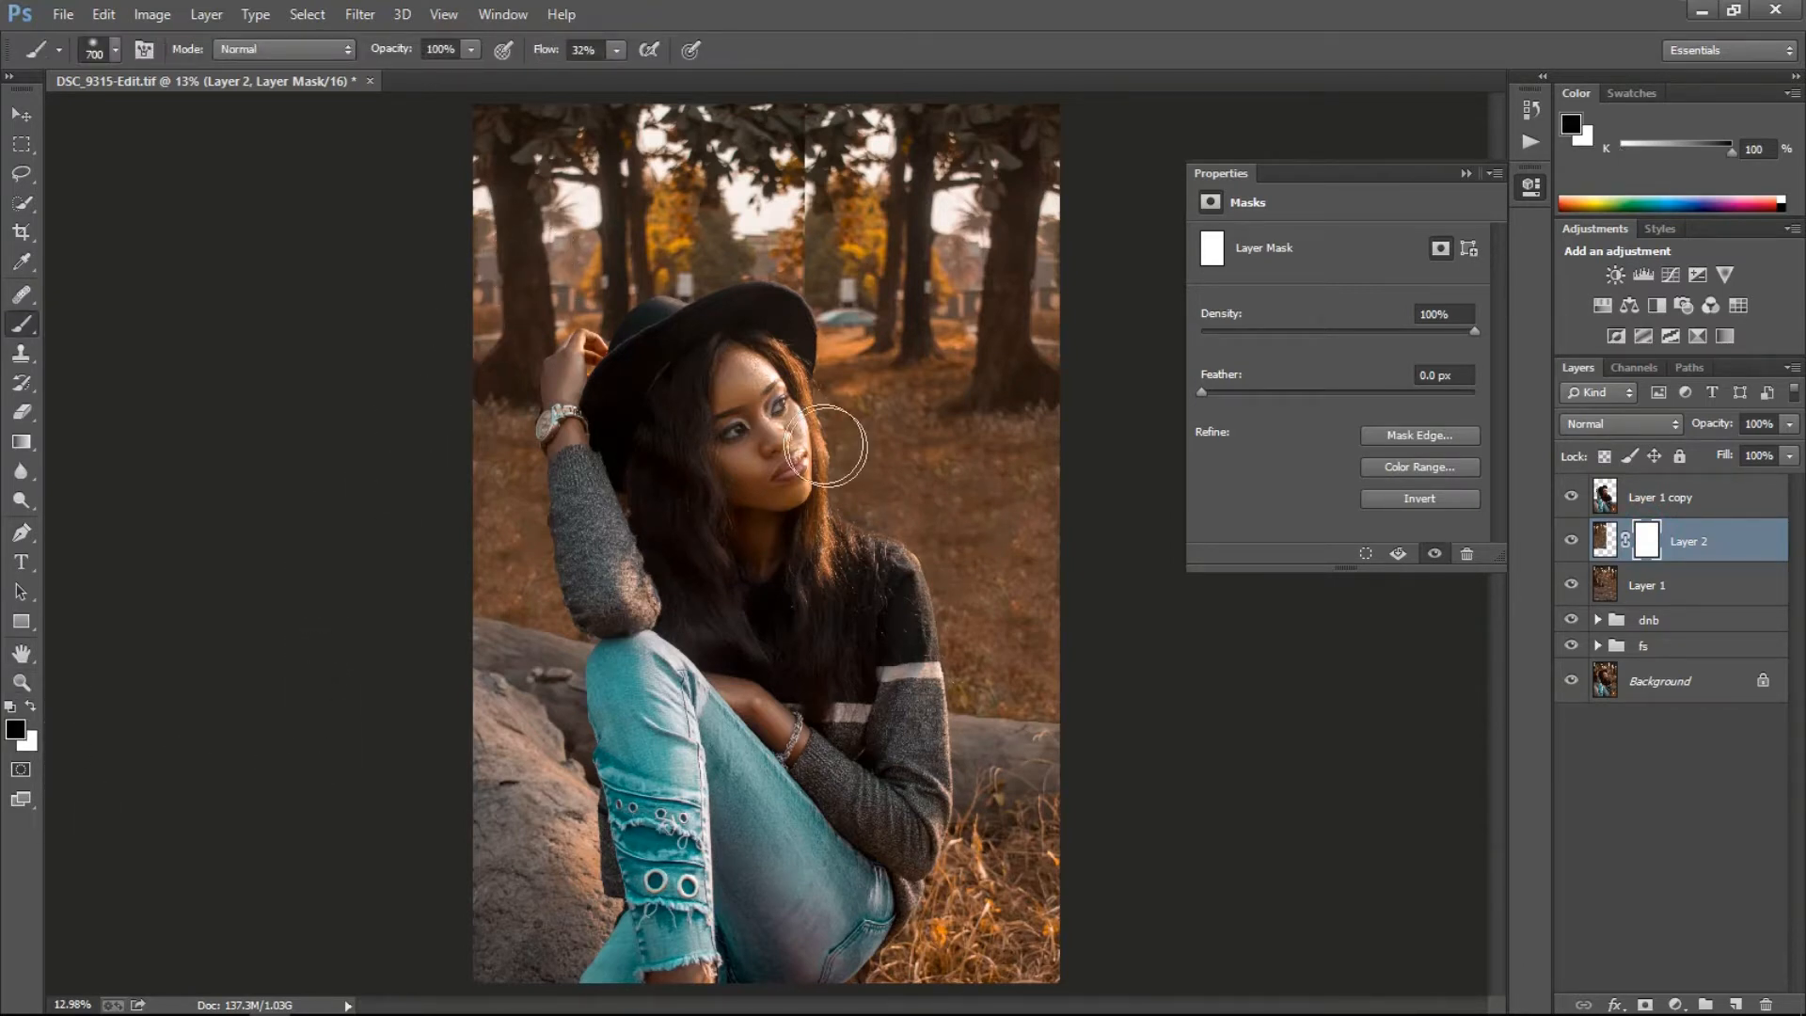
{"action": "mouse_move", "coordinate": [817, 316]}
{"action": "left_mouse_down"}
{"action": "mouse_move", "coordinate": [822, 131]}
{"action": "mouse_move", "coordinate": [814, 254]}
{"action": "mouse_move", "coordinate": [796, 117]}
{"action": "mouse_move", "coordinate": [784, 263]}
{"action": "mouse_move", "coordinate": [800, 115]}
{"action": "mouse_move", "coordinate": [769, 105]}
{"action": "mouse_move", "coordinate": [790, 126]}
{"action": "mouse_move", "coordinate": [788, 233]}
{"action": "mouse_move", "coordinate": [762, 334]}
{"action": "mouse_move", "coordinate": [800, 271]}
{"action": "left_mouse_up"}
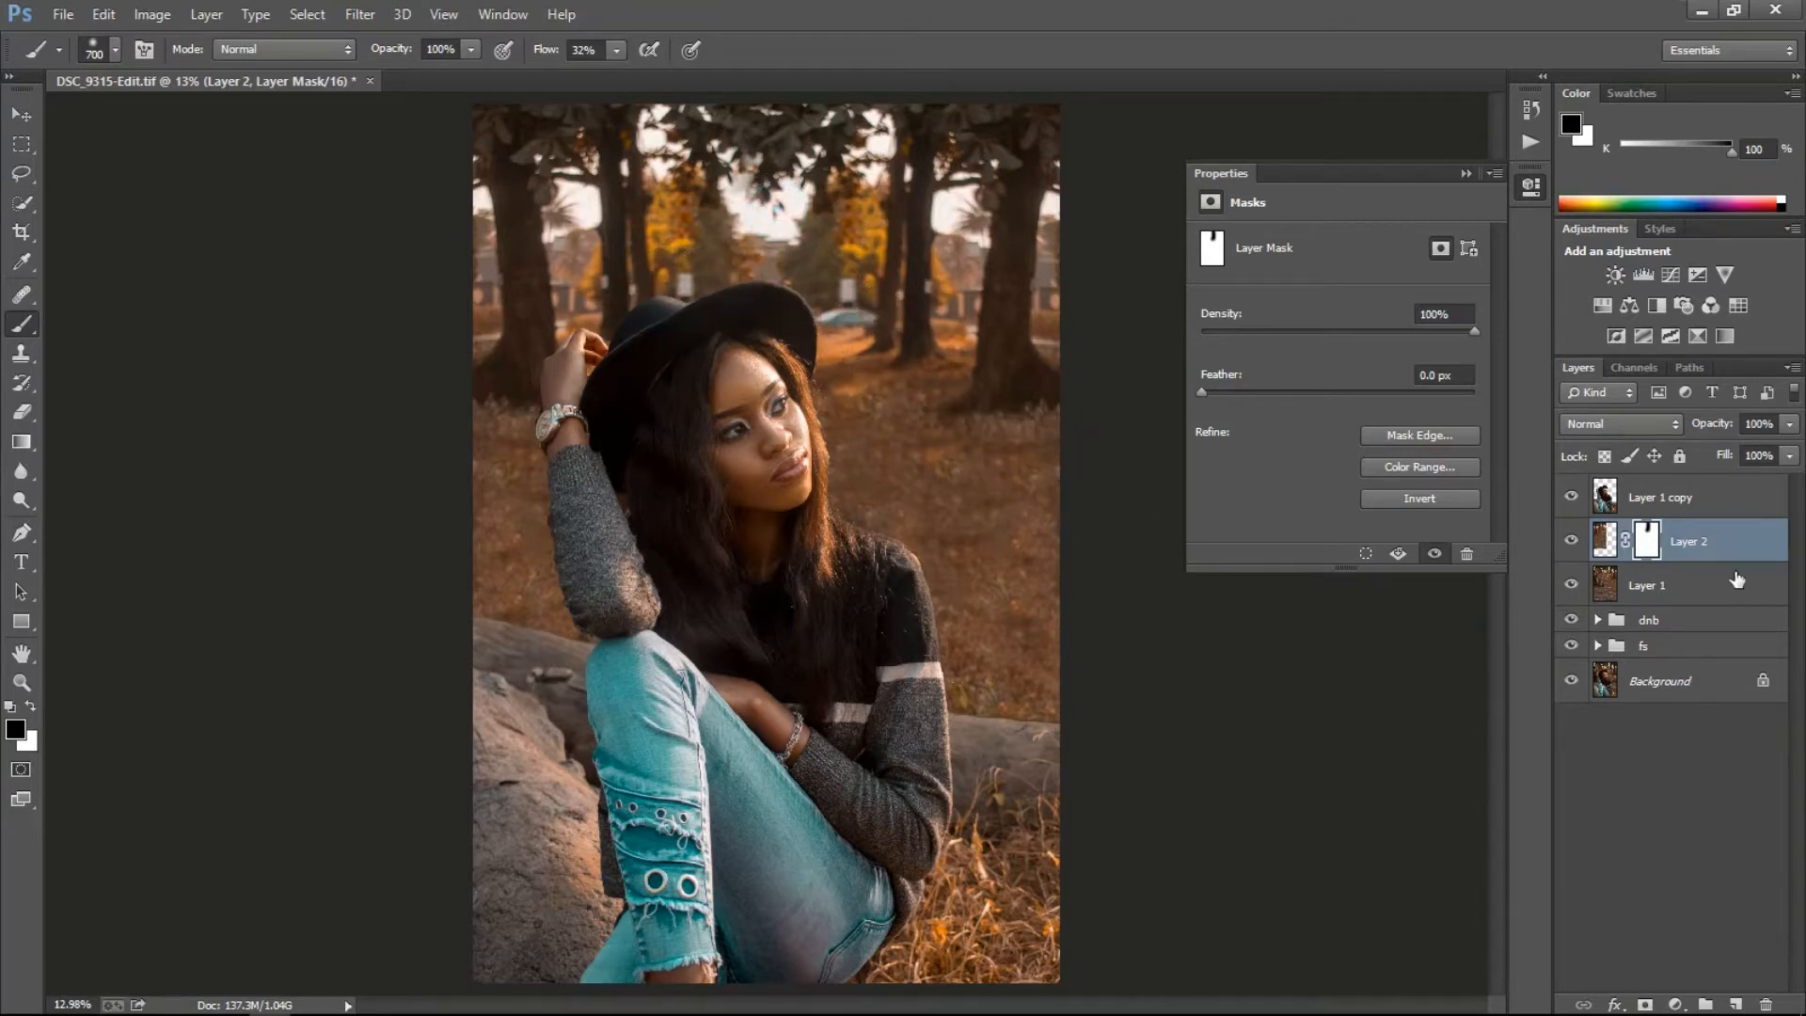
Heal away the small white sign just above the hat's crown on Layer 2 with a 150 px Healing Brush, sampling nearby background.
{"action": "left_click", "coordinate": [1604, 539]}
{"action": "key", "text": "x"}
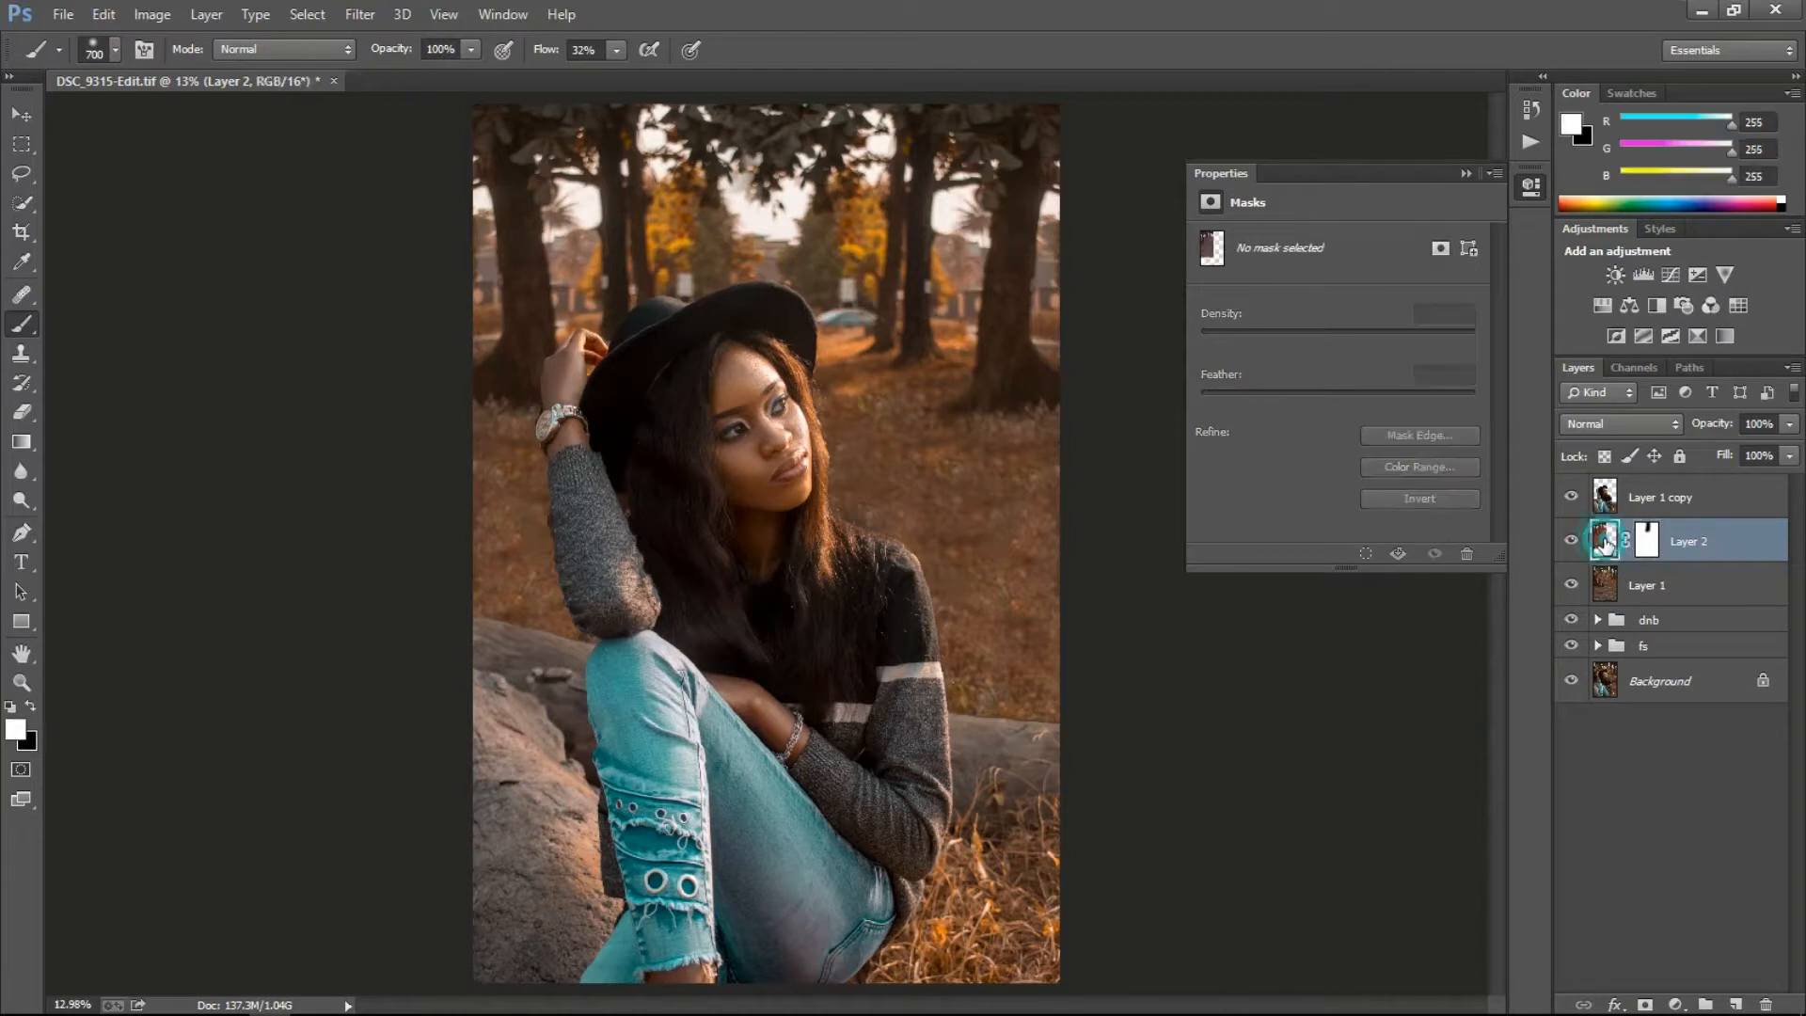
{"action": "left_click", "coordinate": [26, 295]}
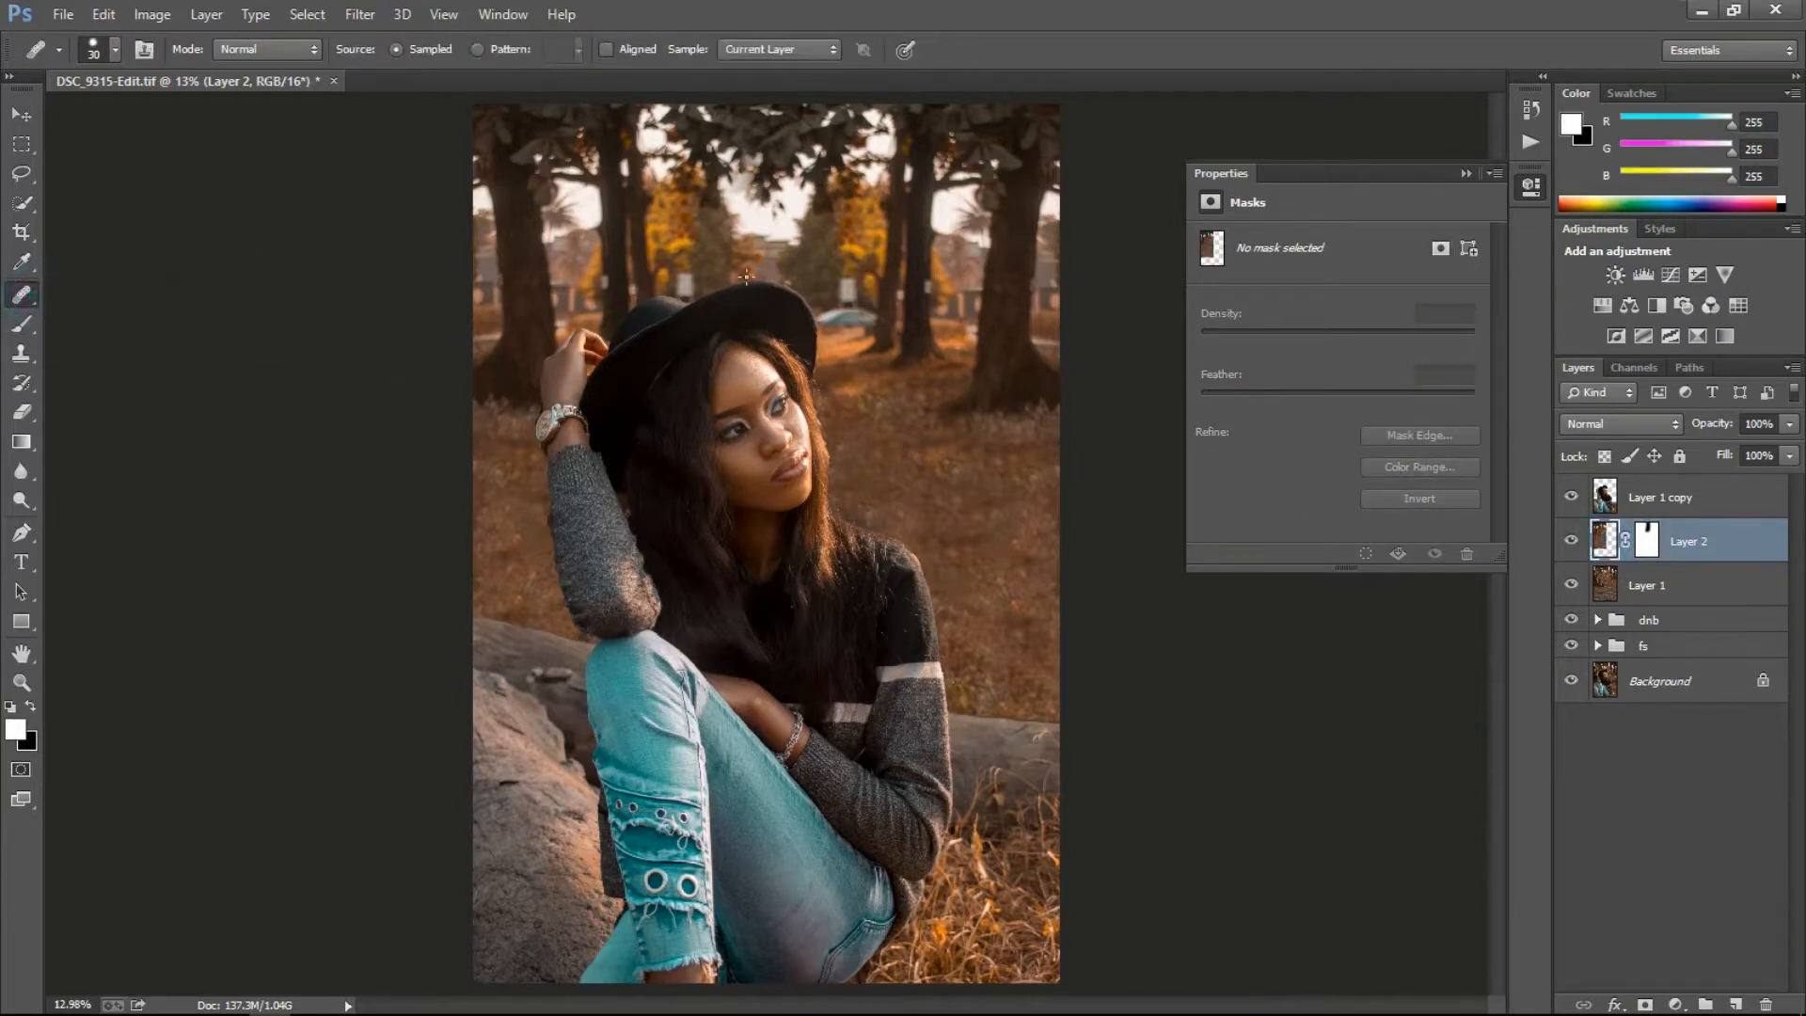
{"action": "key", "text": "bracketright"}
{"action": "key", "text": "bracketright"}
{"action": "key", "text": "bracketright"}
{"action": "key", "text": "bracketright"}
{"action": "key", "text": "bracketright"}
{"action": "key", "text": "bracketright"}
{"action": "key", "text": "bracketright"}
{"action": "key", "text": "bracketright"}
{"action": "key", "text": "alt"}
{"action": "left_click", "coordinate": [717, 272], "text": "alt"}
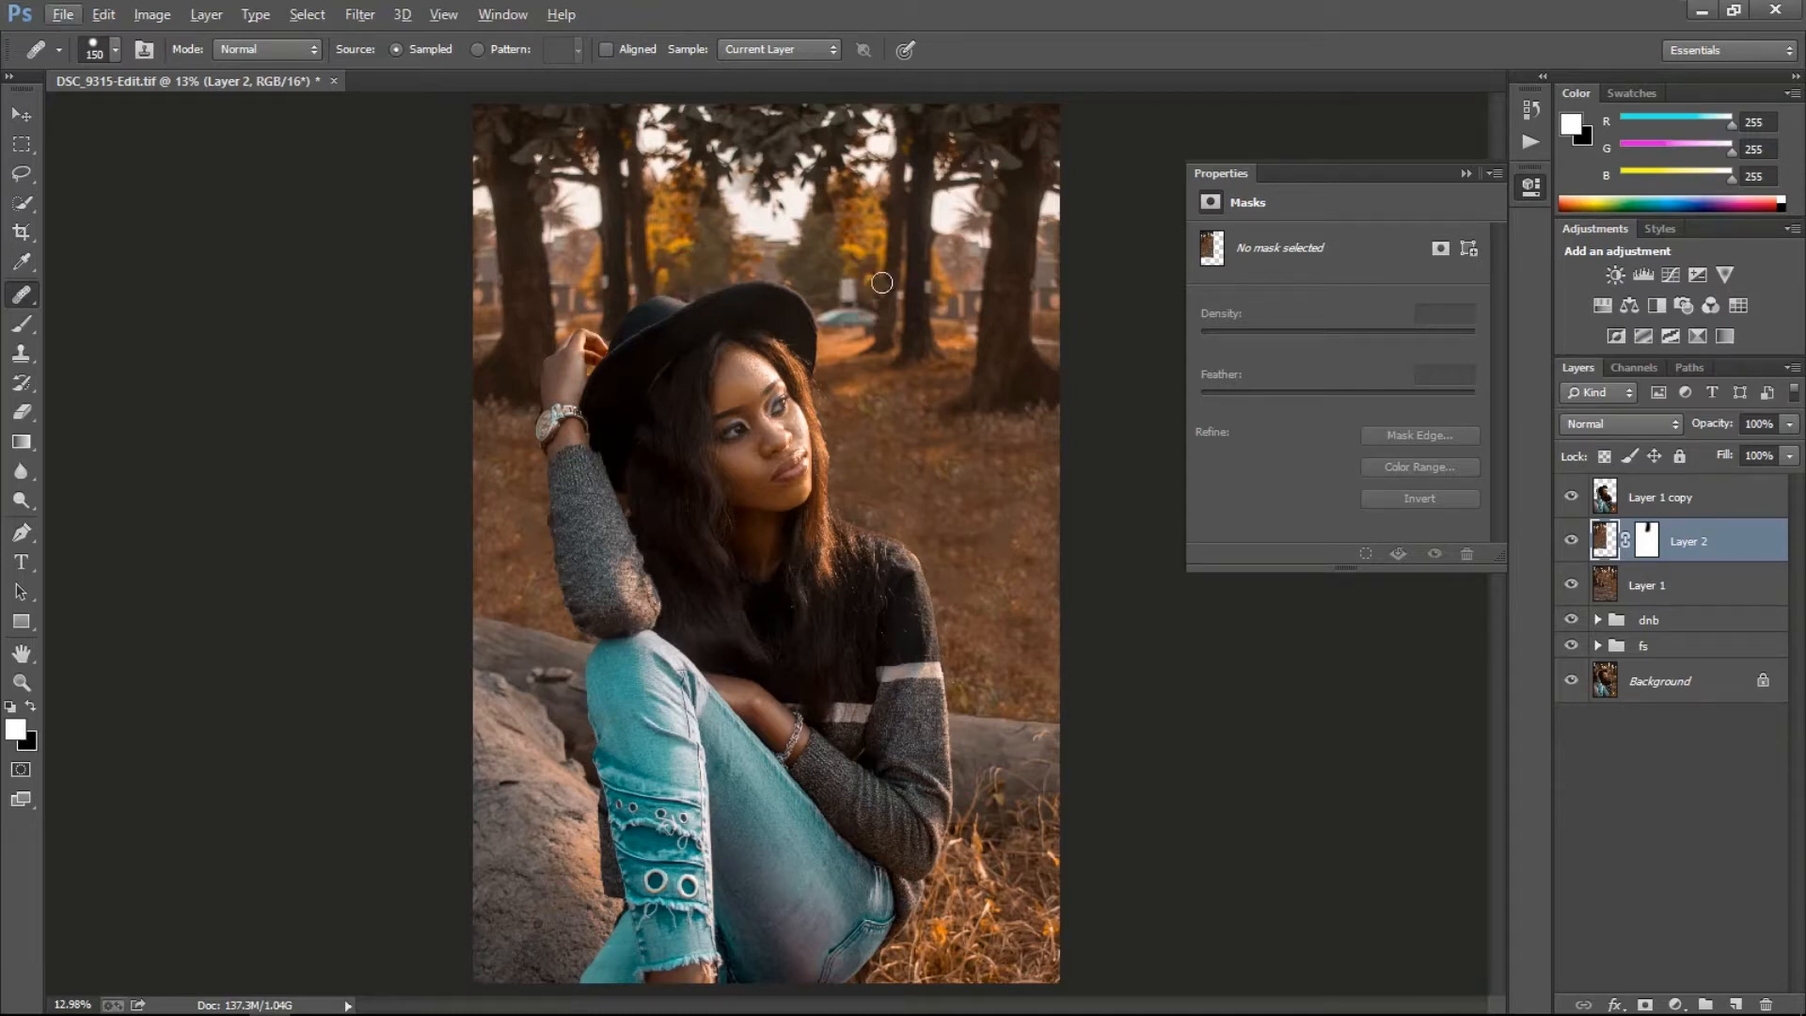
{"action": "left_click", "coordinate": [692, 280], "text": "alt"}
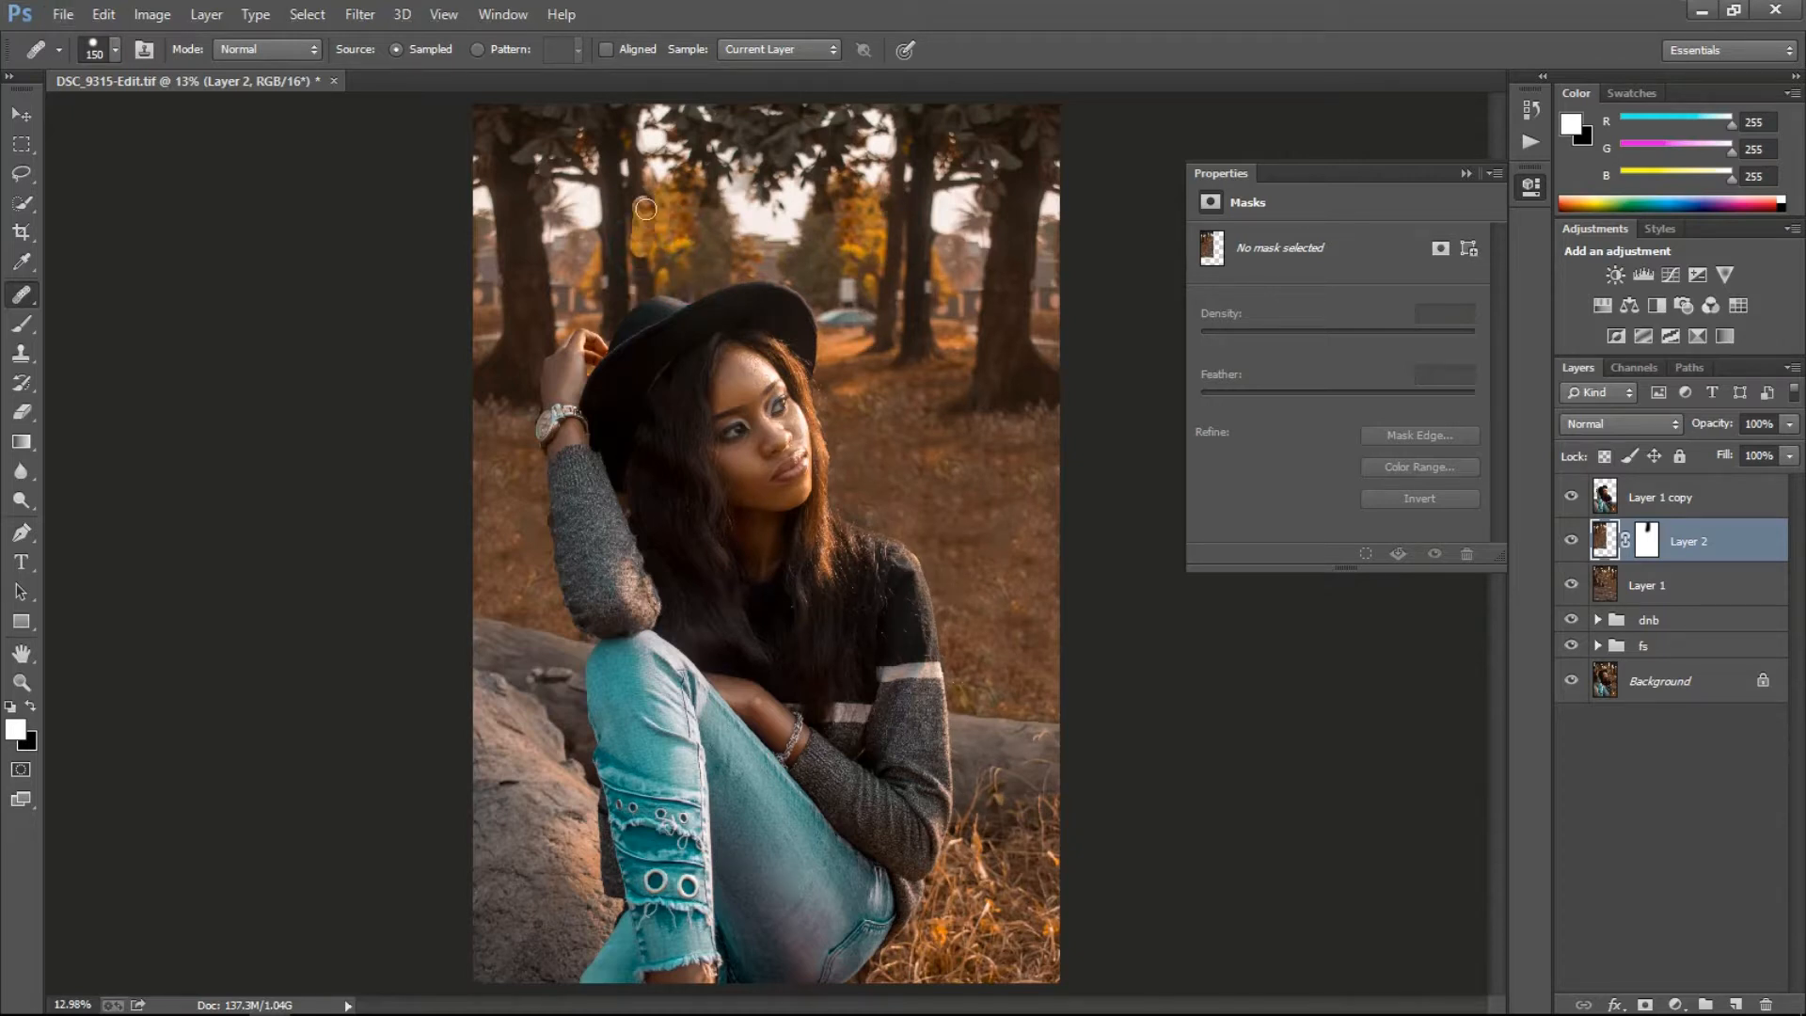
Clone out the thin duplicate tree trunk behind the hat's crown on Layer 2 with the Clone Stamp.
{"action": "left_click", "coordinate": [95, 44]}
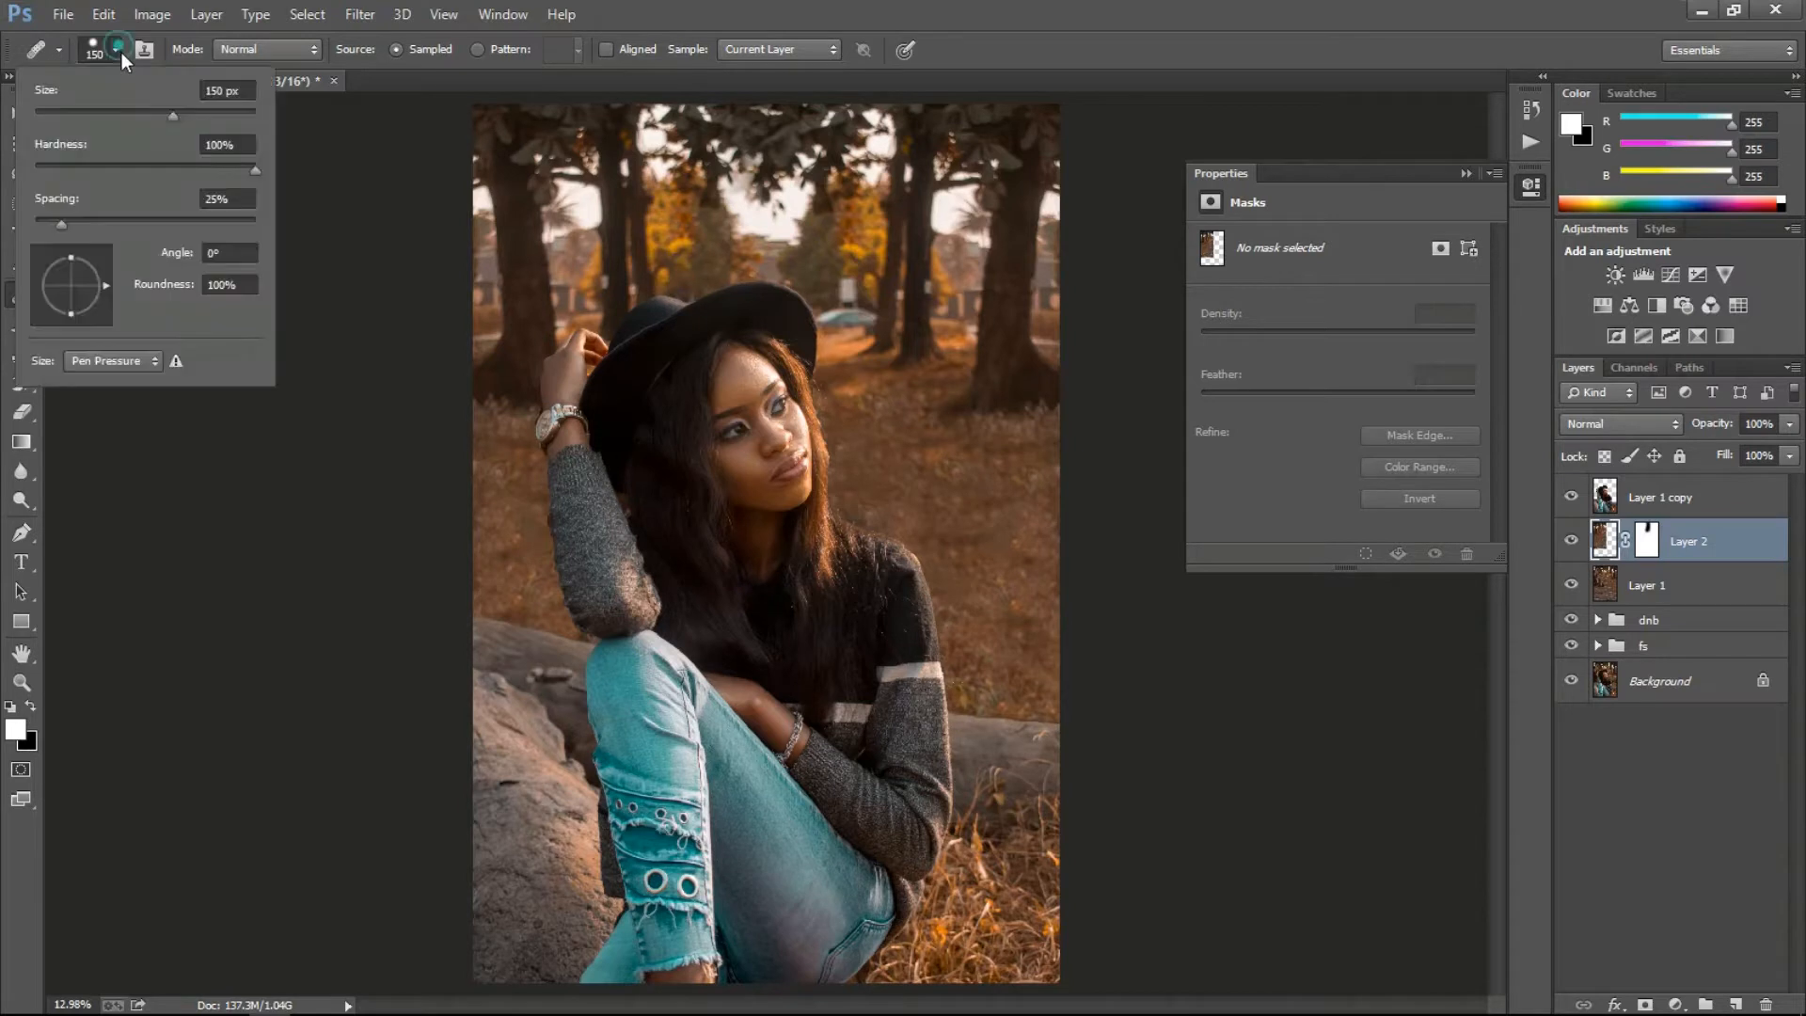
{"action": "left_click", "coordinate": [21, 352]}
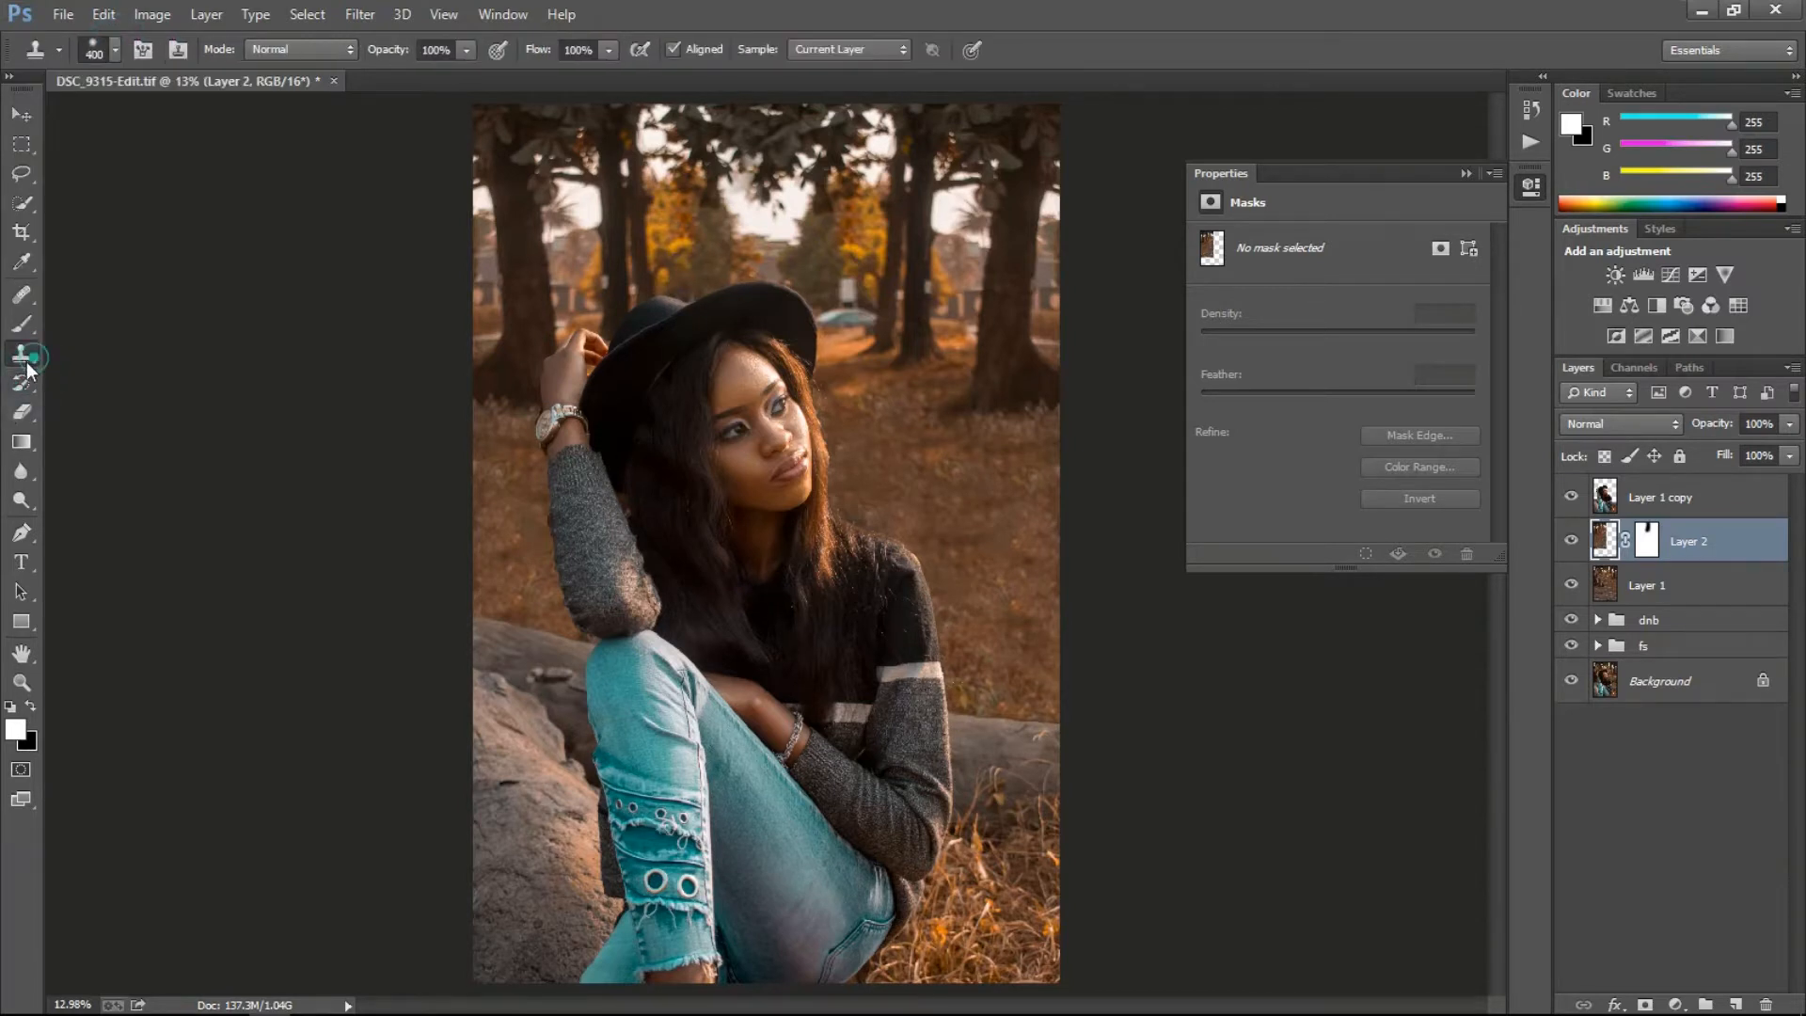
{"action": "left_click", "coordinate": [21, 113]}
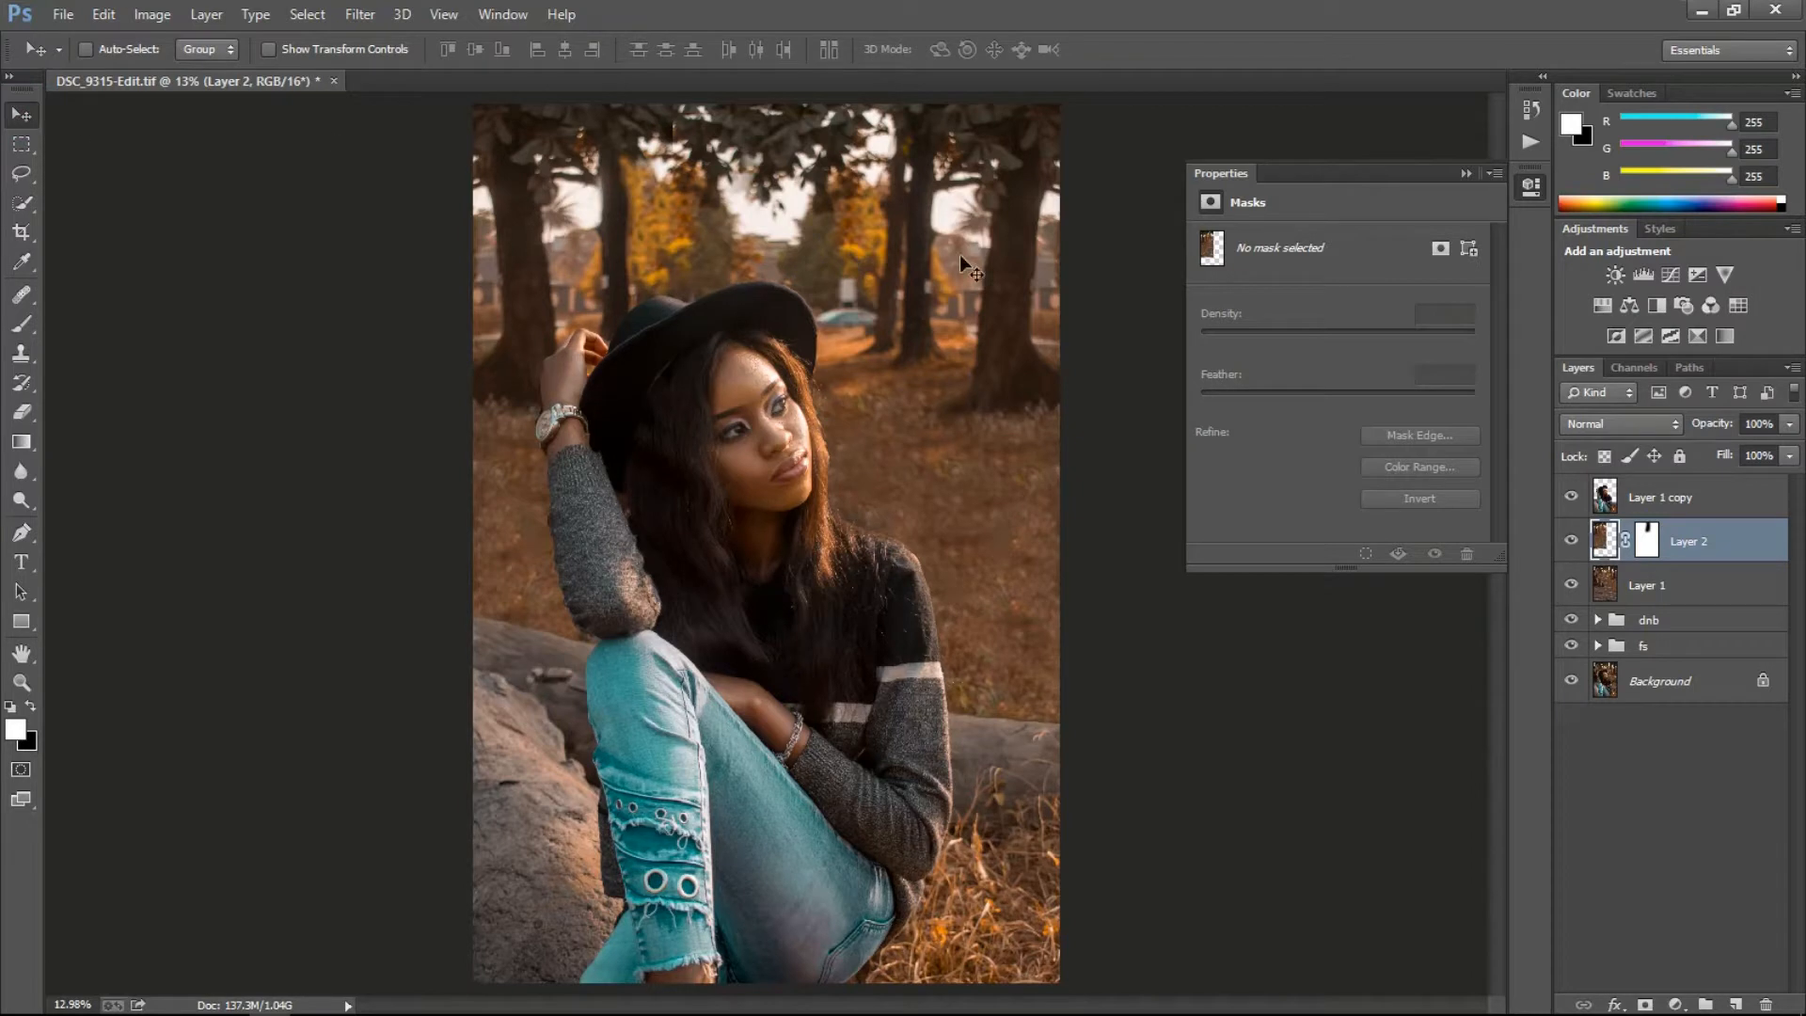
Merge Layer 2 with Layer 1 and toggle the merged layer's visibility to compare the rebuilt background with the original.
{"action": "left_click", "coordinate": [1684, 591], "text": "shift"}
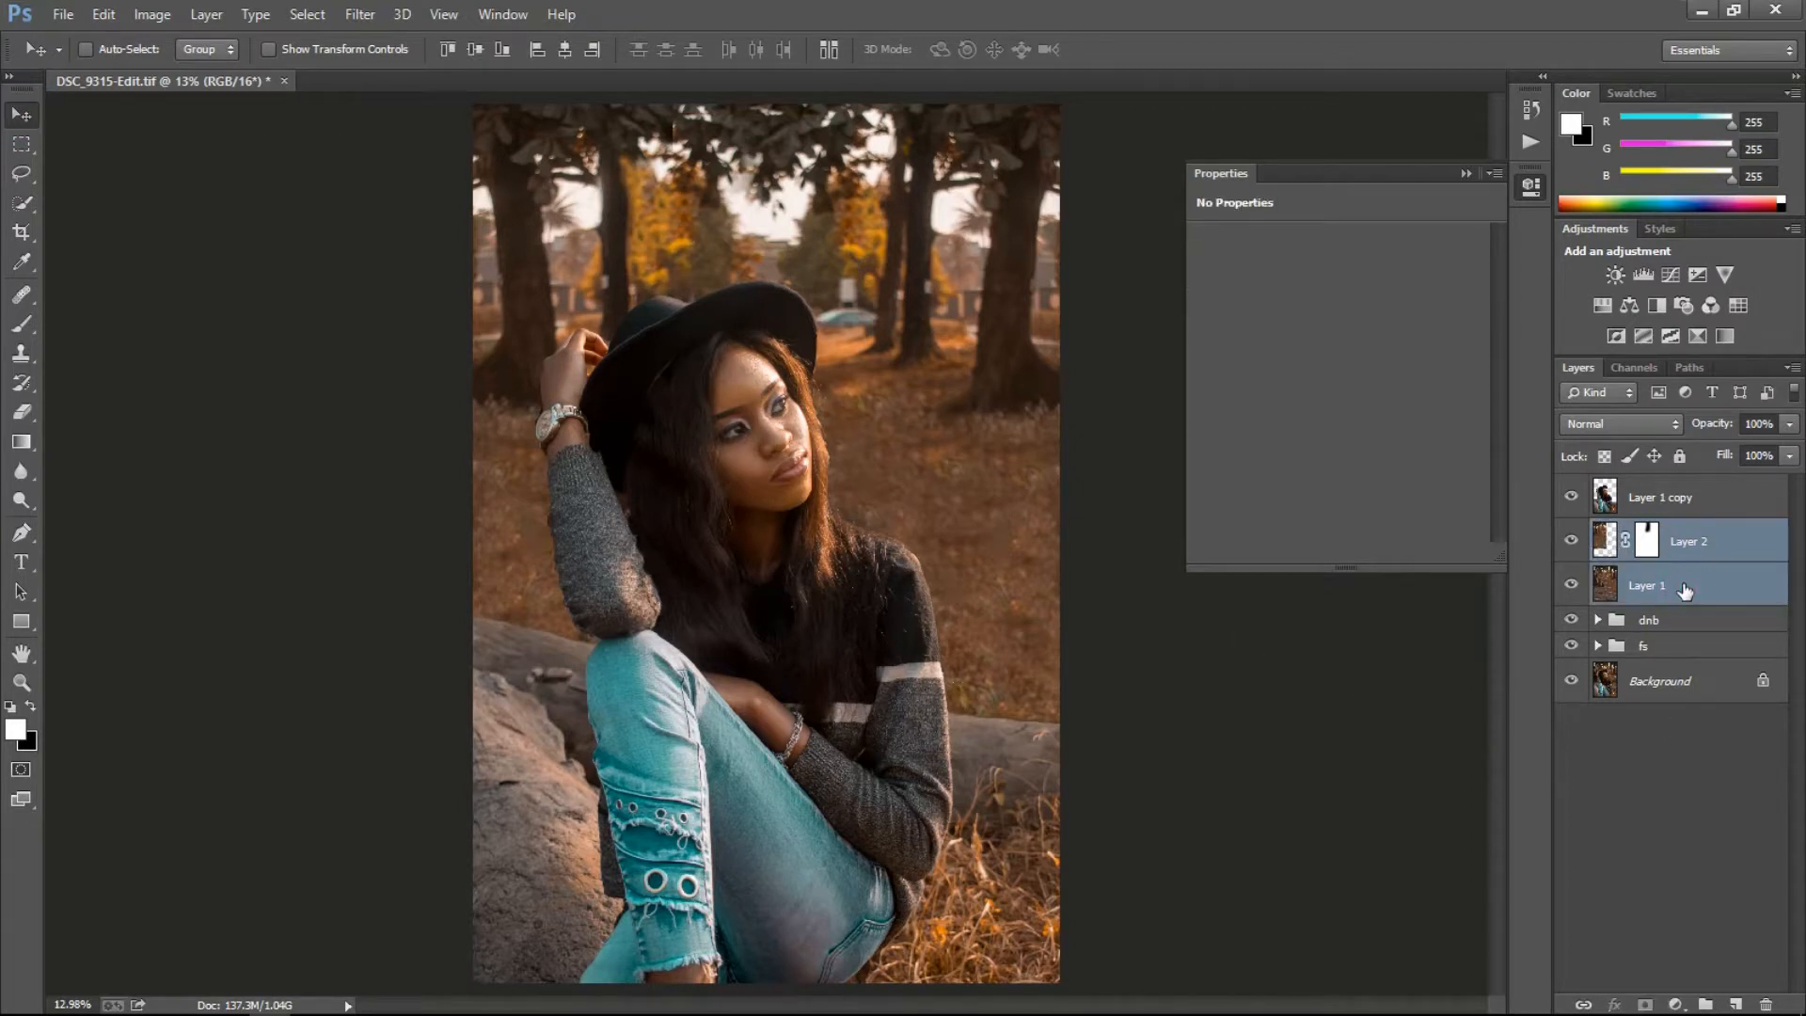
{"action": "key", "text": "ctrl+e"}
{"action": "left_click", "coordinate": [1569, 543]}
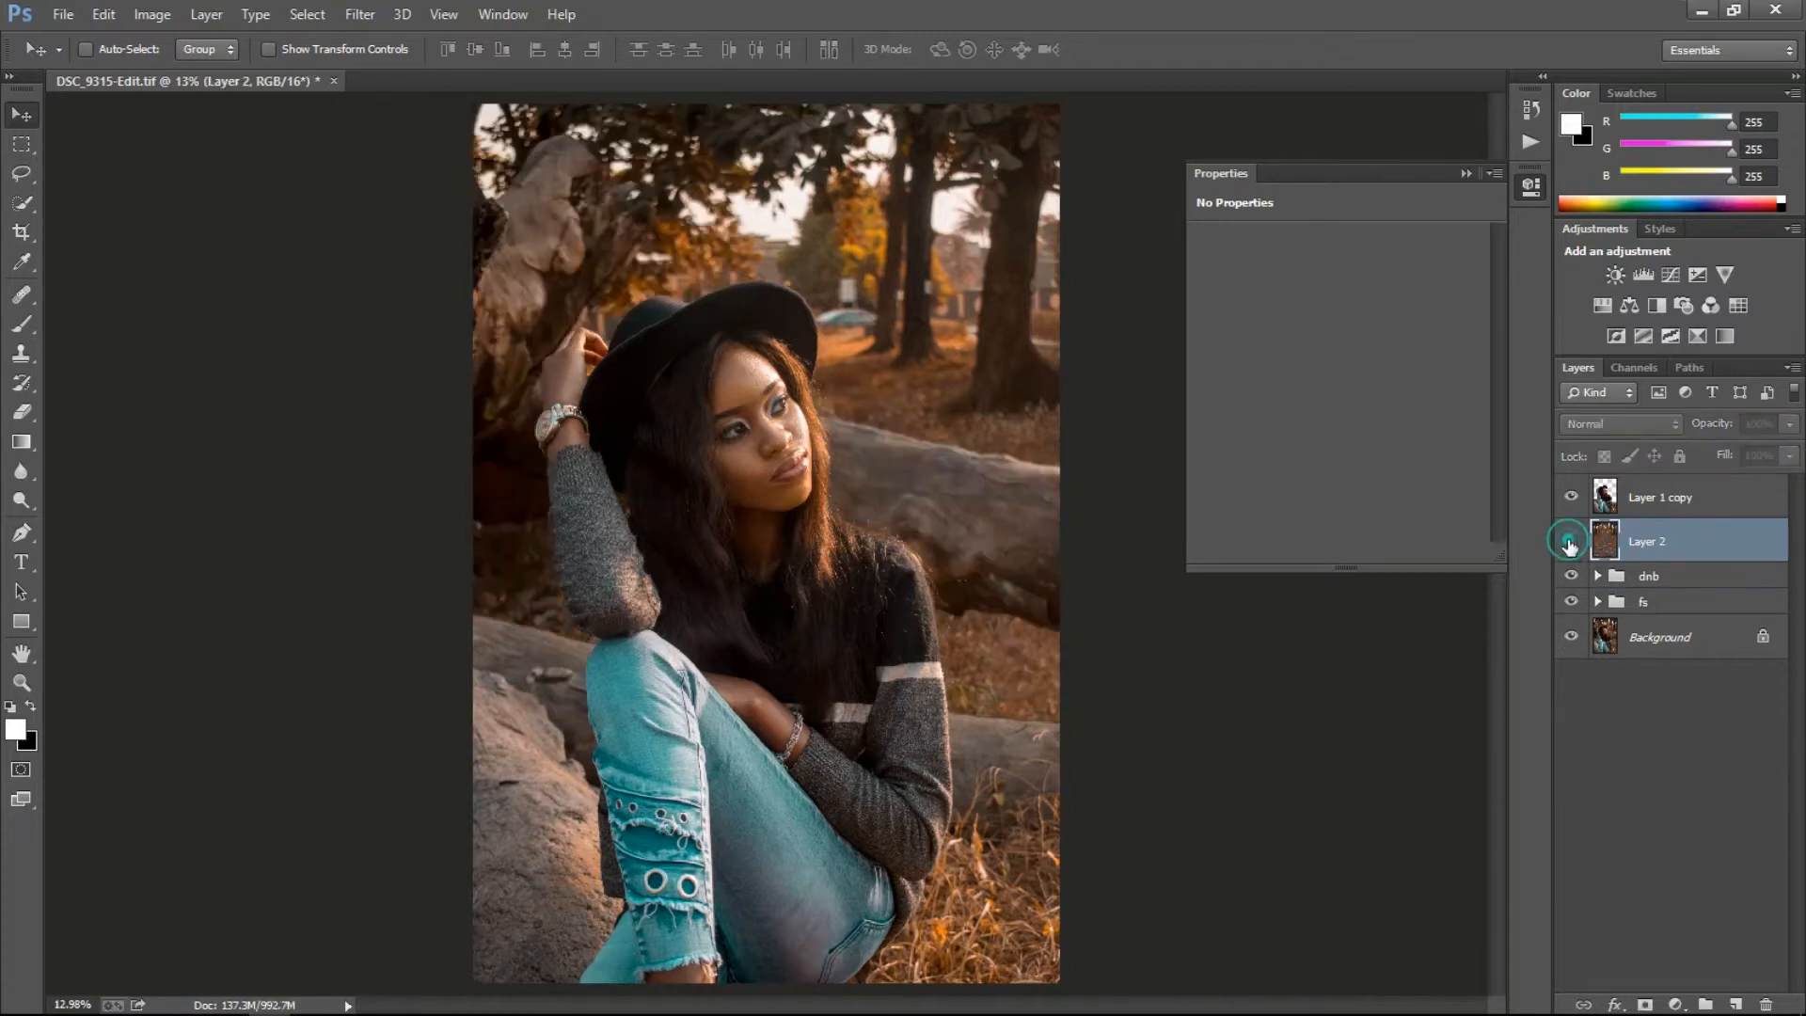
{"action": "left_click", "coordinate": [1569, 544]}
{"action": "left_click", "coordinate": [1569, 544]}
{"action": "left_click", "coordinate": [1569, 543]}
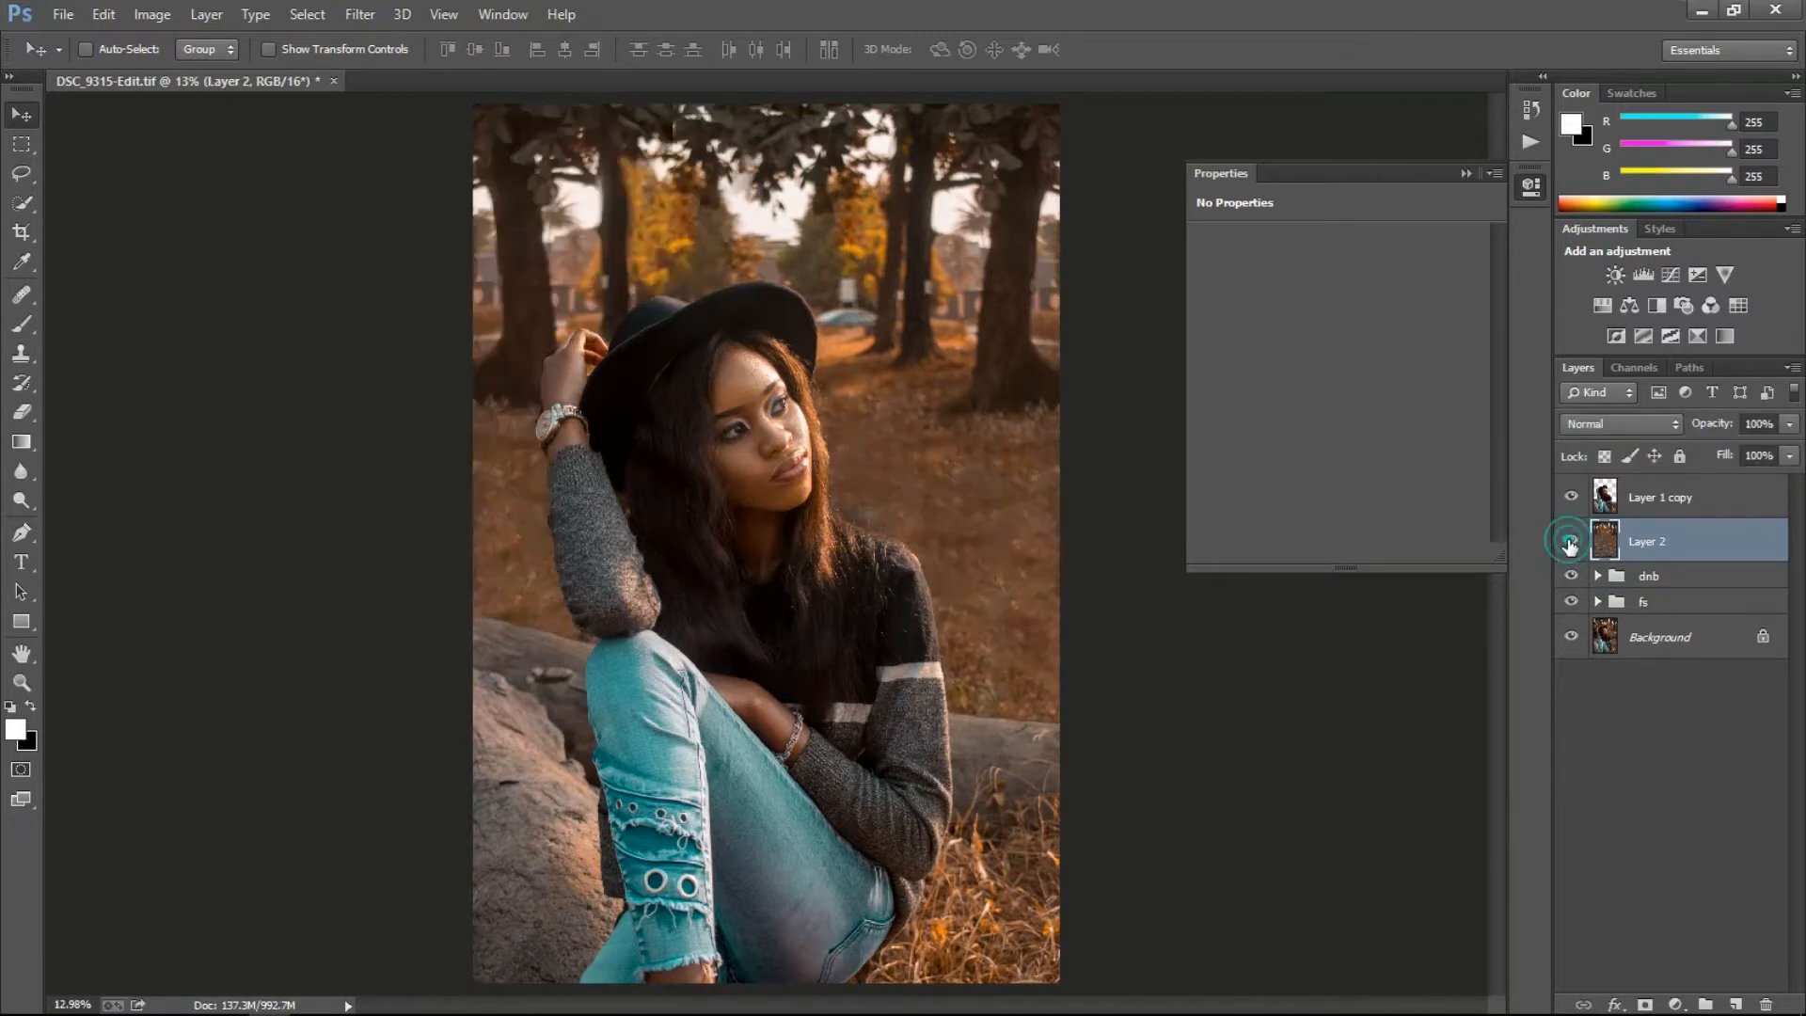
{"action": "left_click", "coordinate": [1569, 544]}
{"action": "left_click", "coordinate": [1569, 544]}
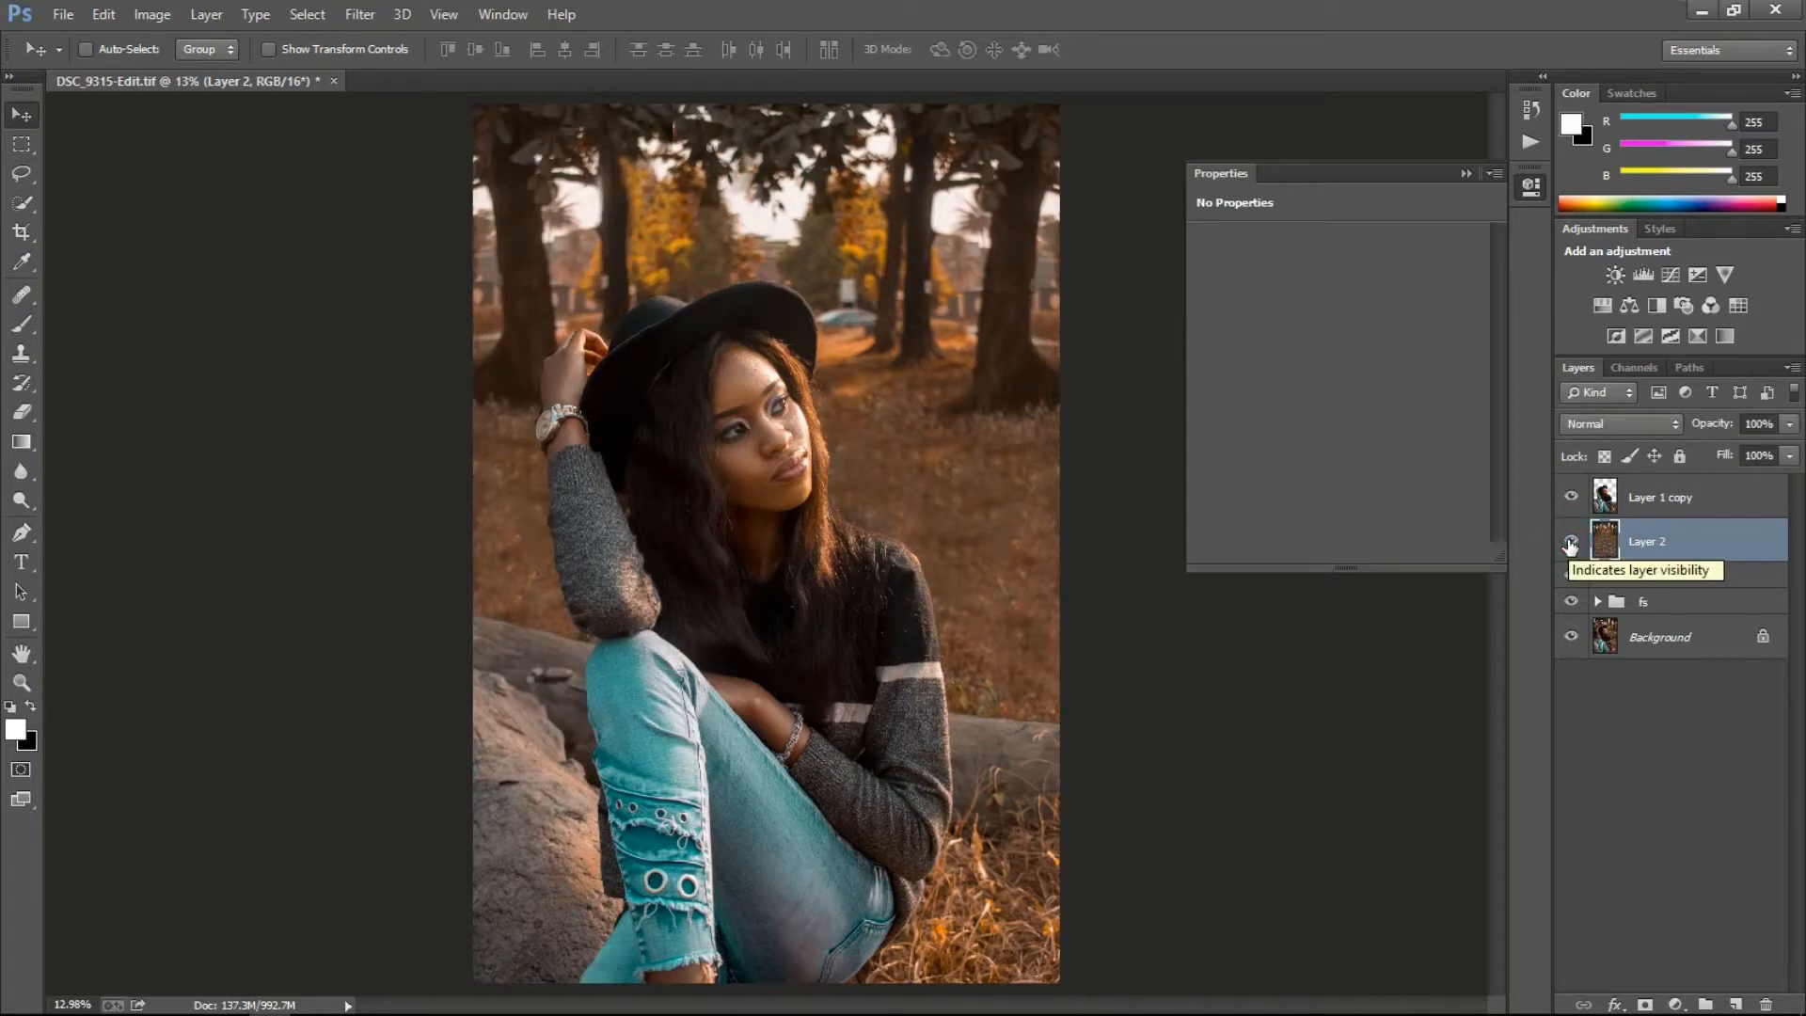
{"action": "left_click", "coordinate": [1569, 544]}
{"action": "left_click", "coordinate": [1569, 543]}
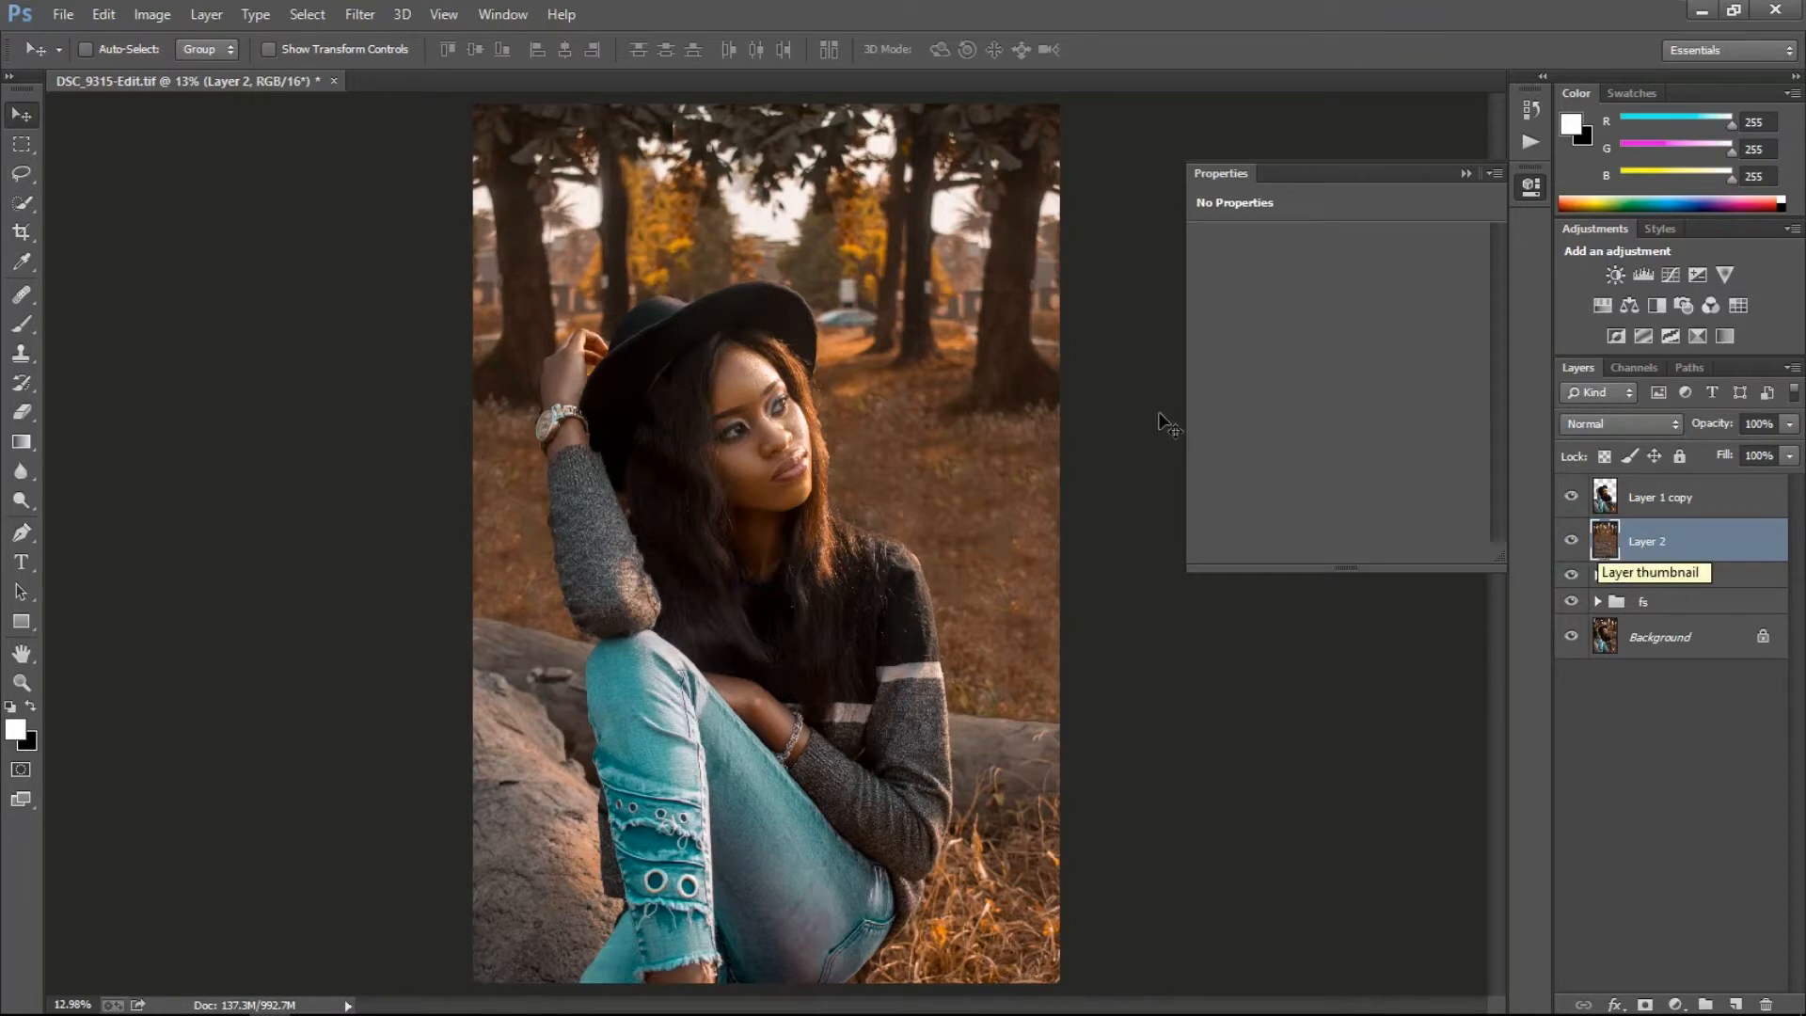
Start a Tilt-Shift blur on Layer 2 and move its centre down onto the jeans beside the bracelet.
{"action": "left_click", "coordinate": [359, 14]}
{"action": "mouse_move", "coordinate": [542, 261]}
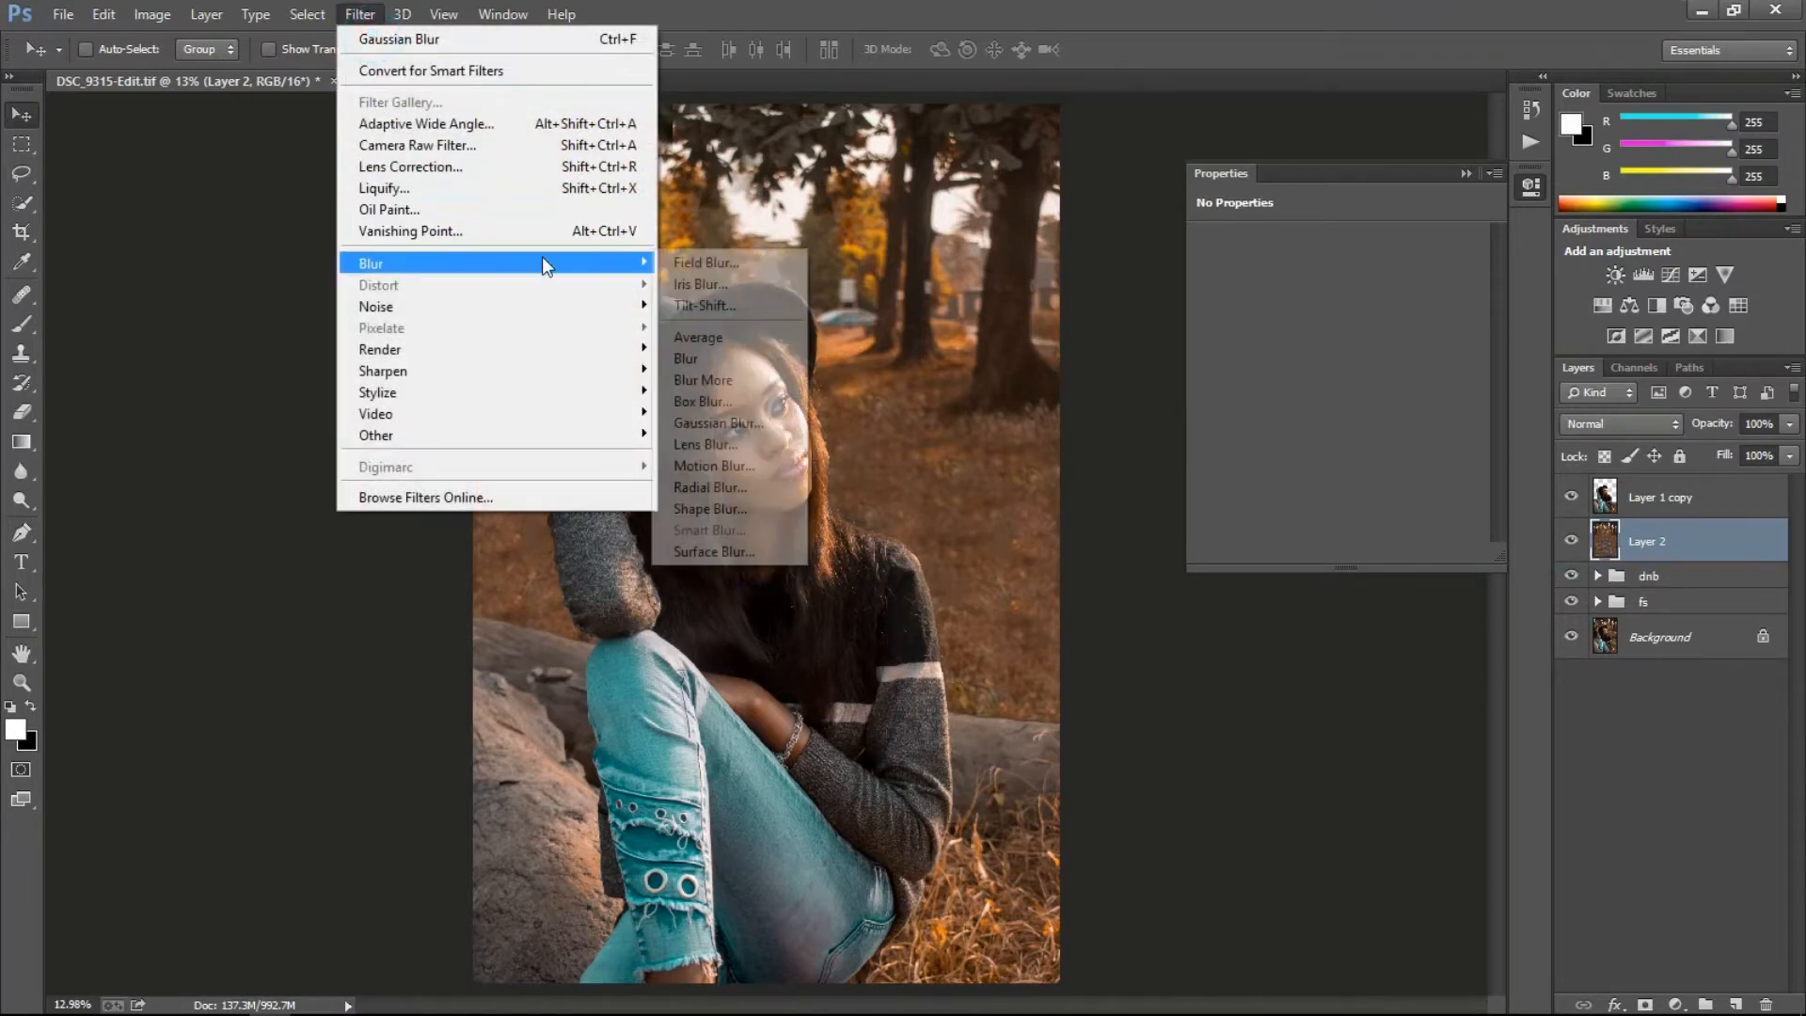
{"action": "left_click", "coordinate": [699, 304]}
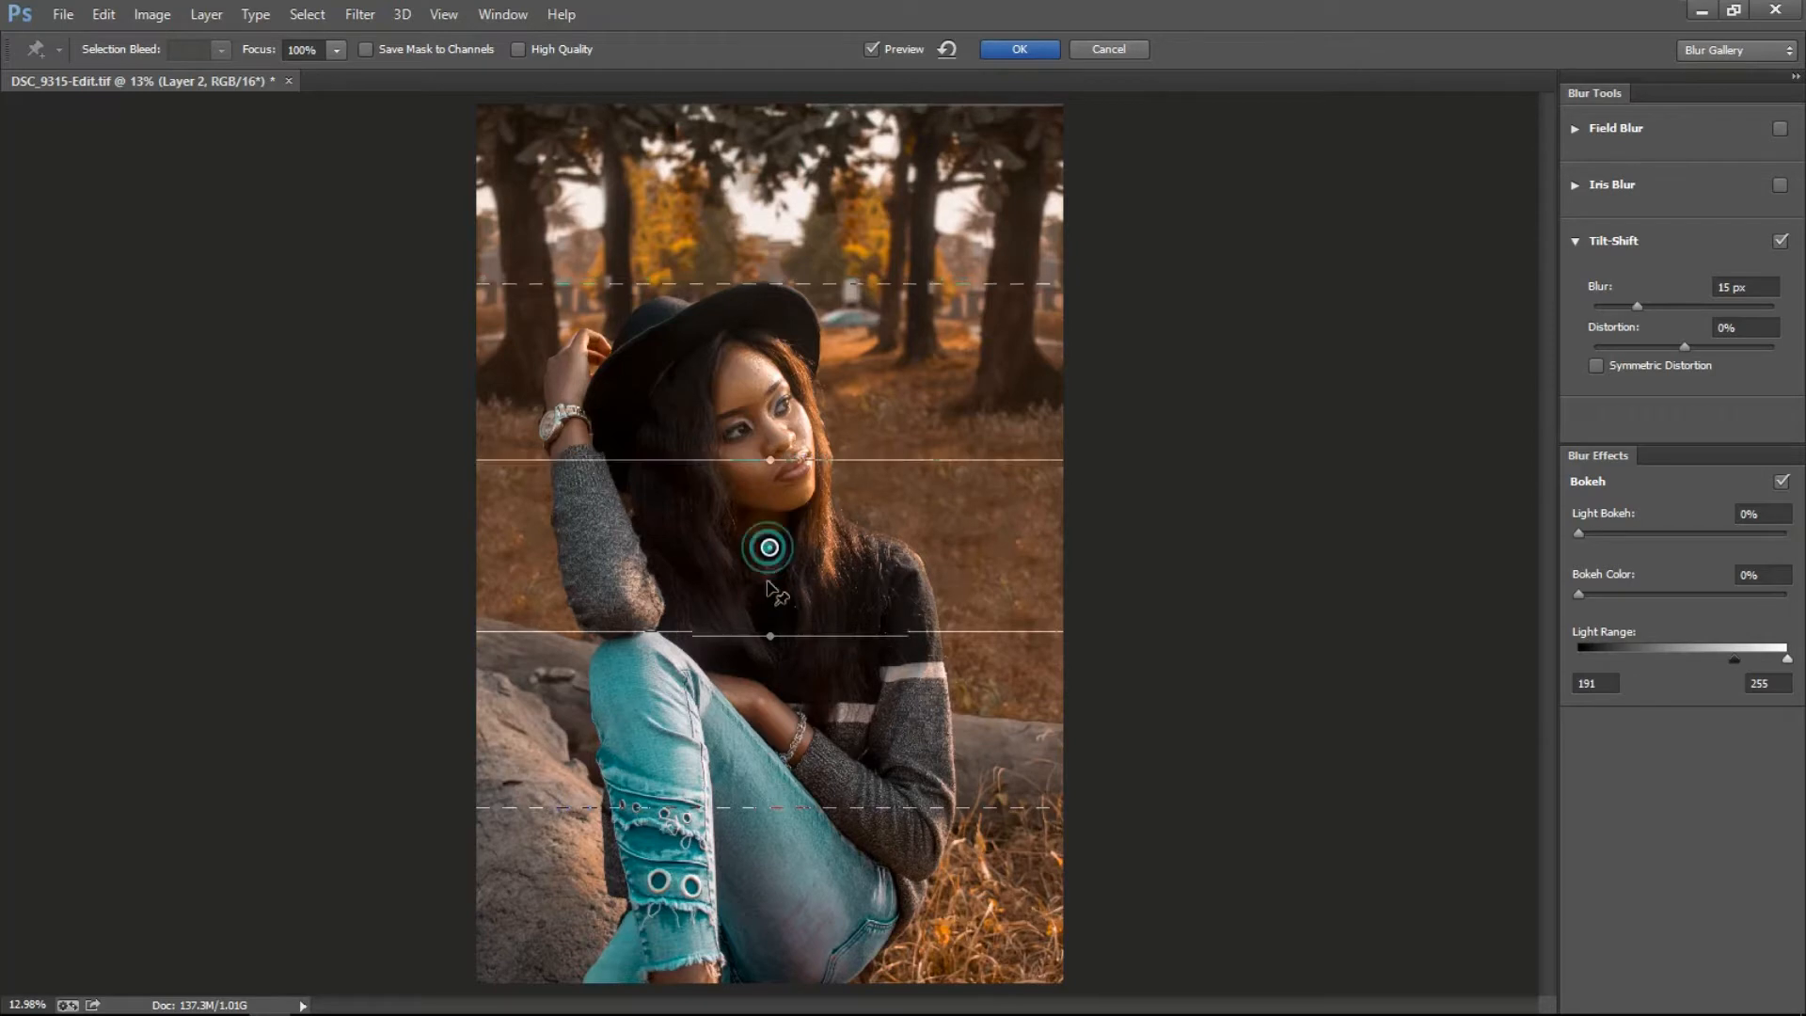
{"action": "left_click_drag", "start_coordinate": [769, 546], "coordinate": [771, 766]}
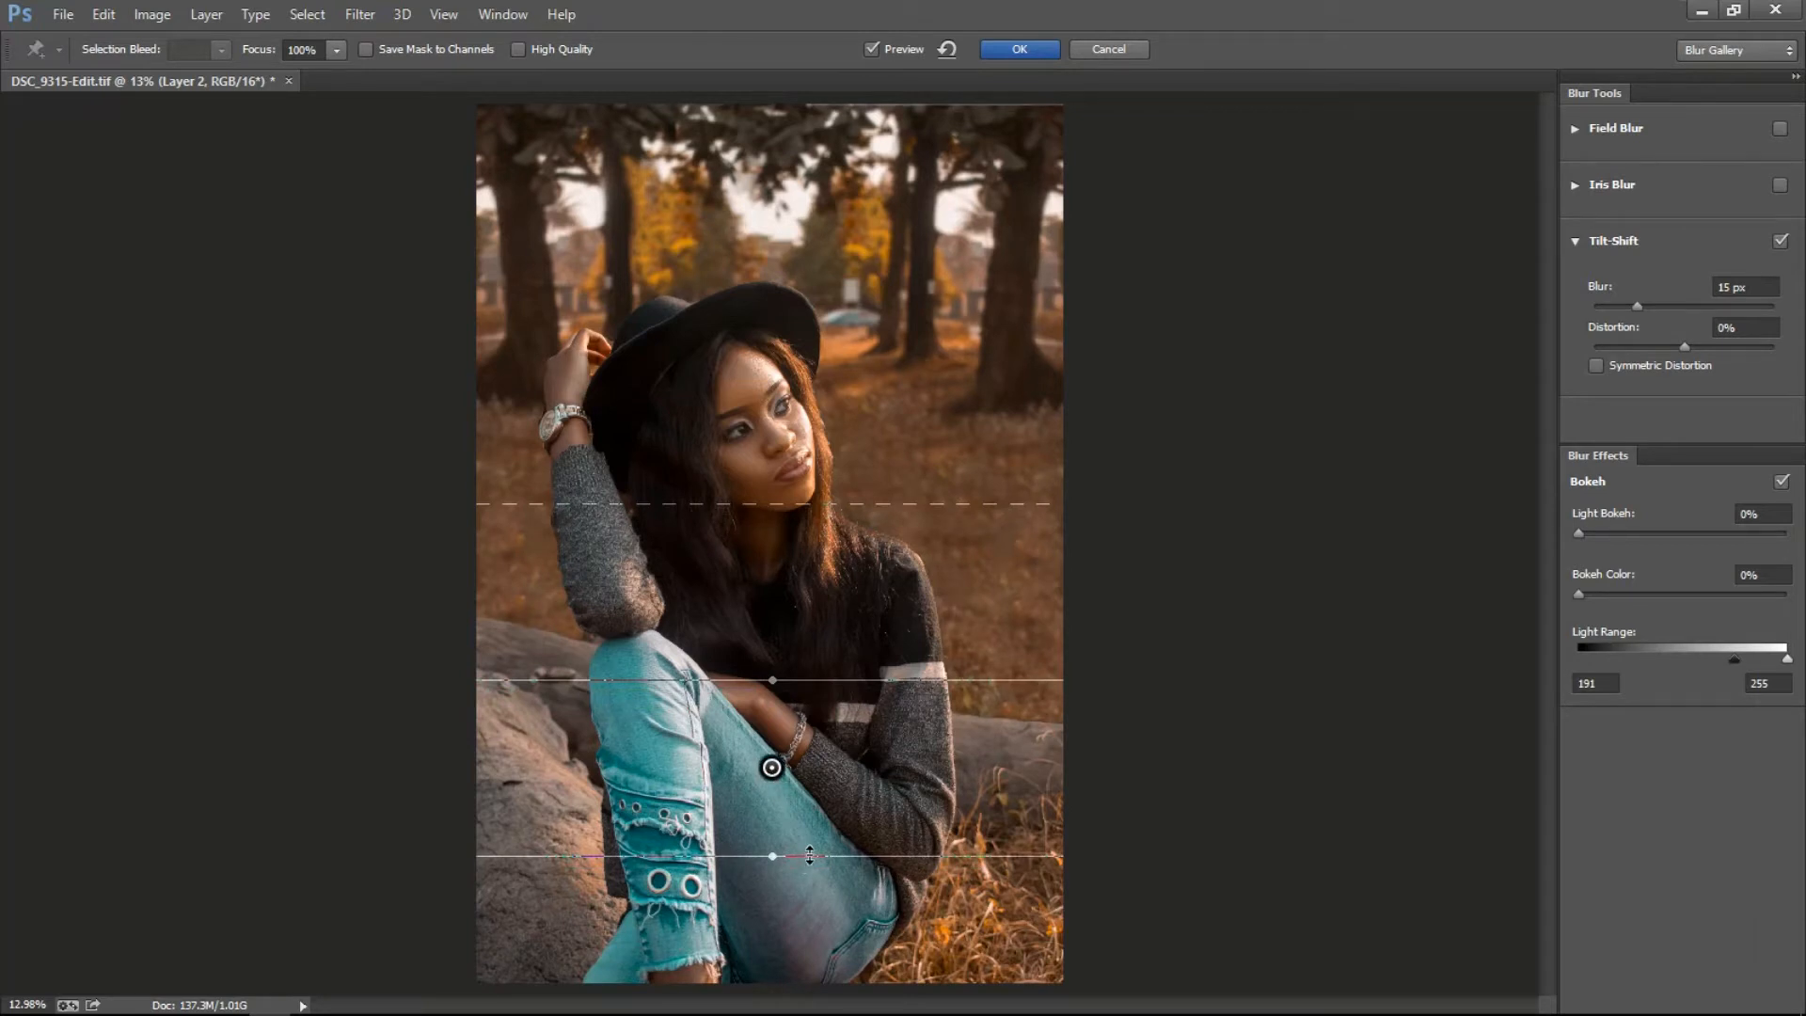
Push the Tilt-Shift's lower focus limits below the image and bring its upper focus line down to the blur centre.
{"action": "left_click_drag", "start_coordinate": [809, 854], "coordinate": [811, 1002]}
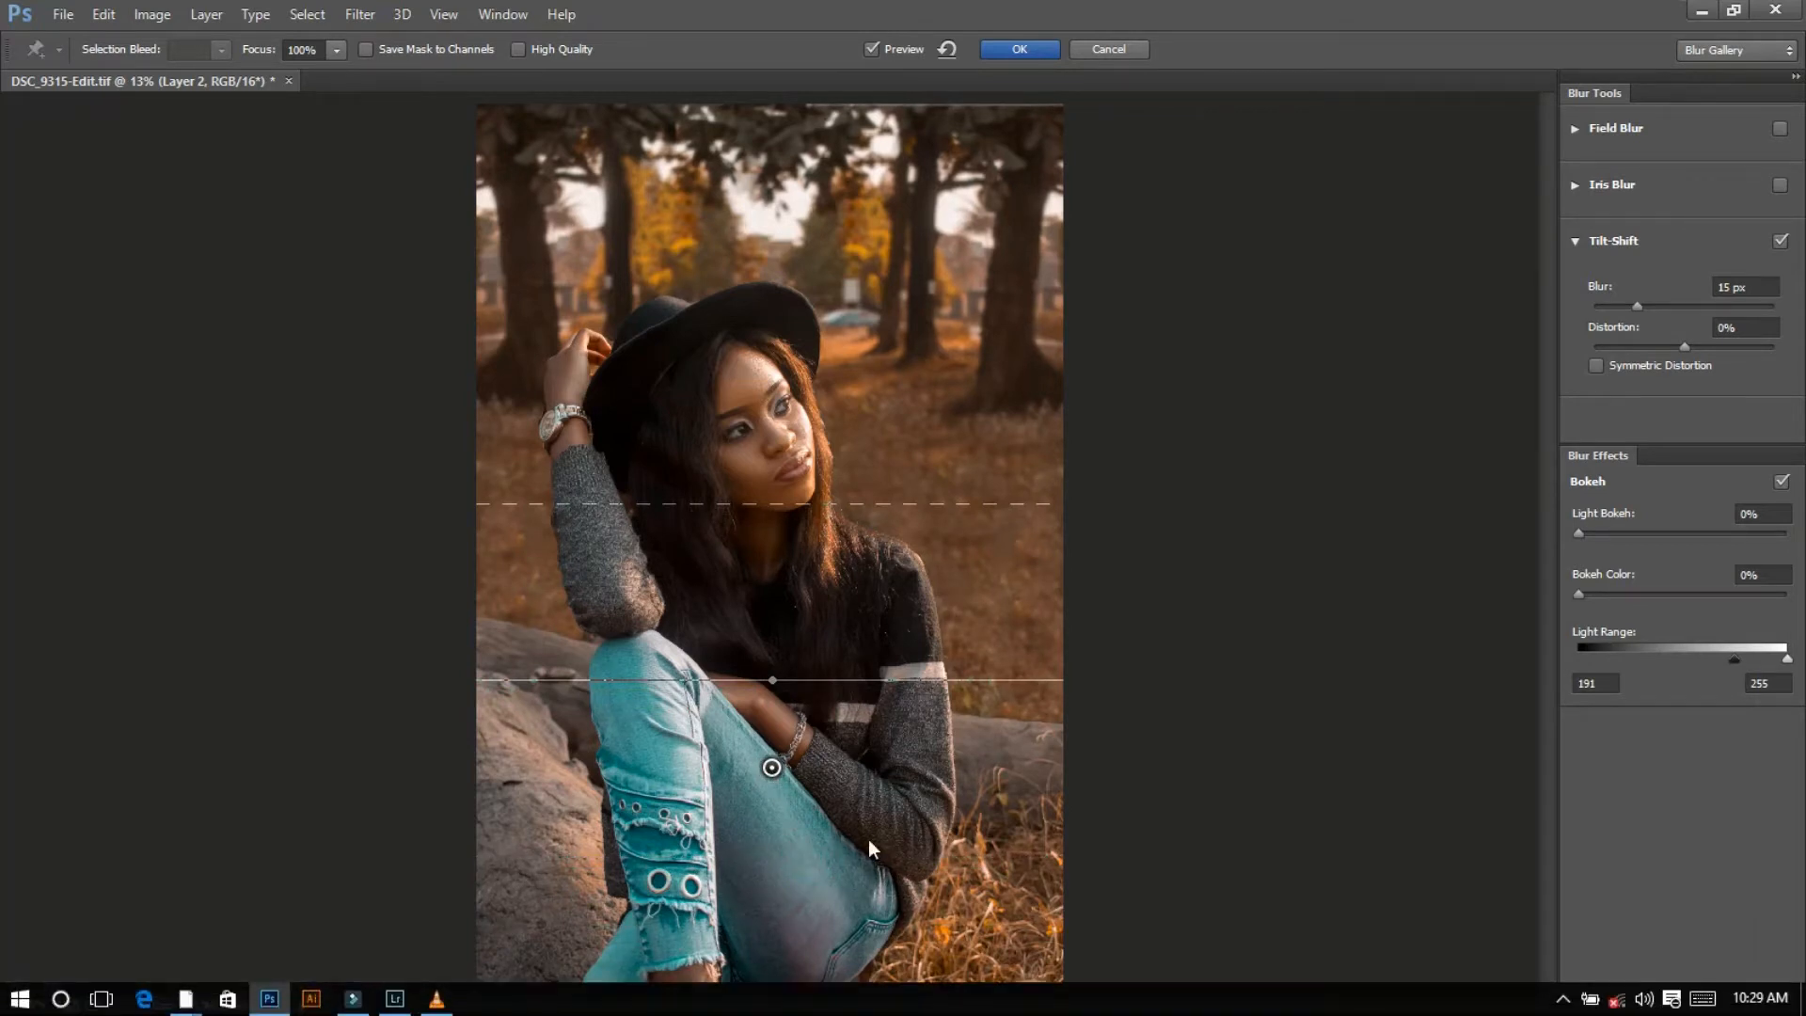
{"action": "key", "text": "ctrl+minus"}
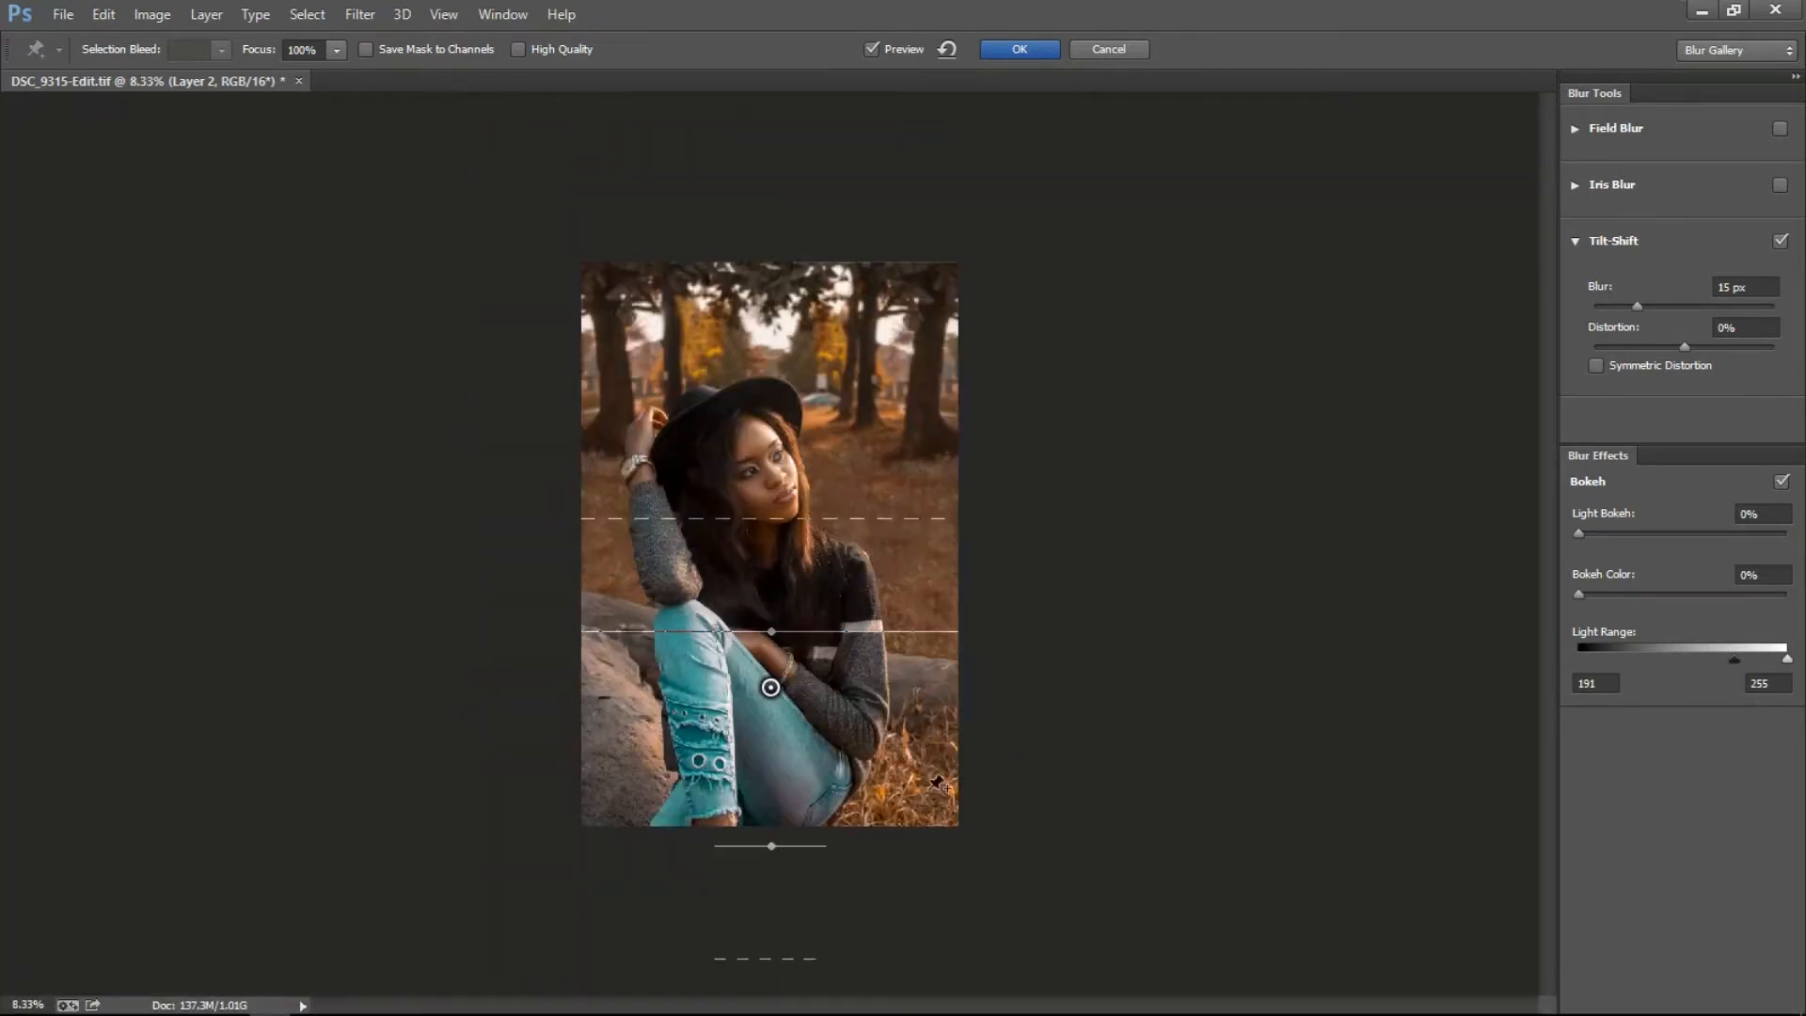
{"action": "left_click_drag", "start_coordinate": [806, 846], "coordinate": [829, 782]}
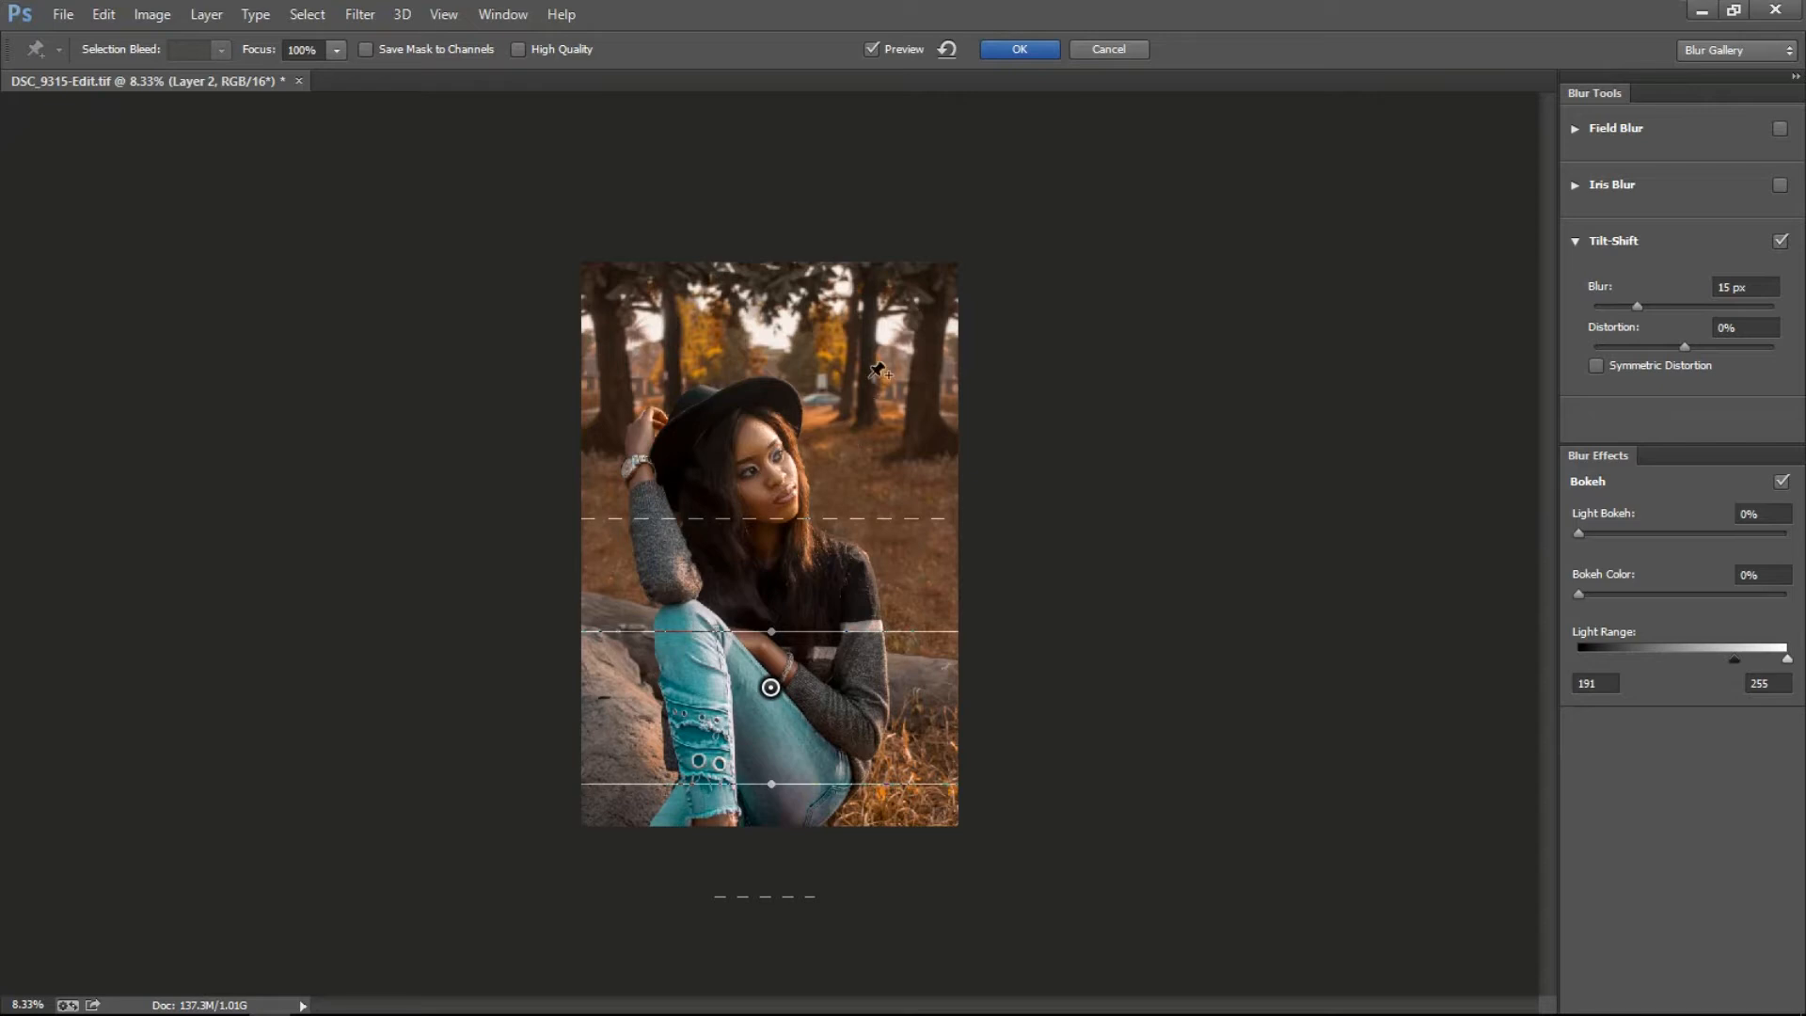
{"action": "left_click_drag", "start_coordinate": [786, 786], "coordinate": [798, 1015]}
{"action": "left_click_drag", "start_coordinate": [807, 635], "coordinate": [807, 683]}
{"action": "left_click_drag", "start_coordinate": [834, 569], "coordinate": [834, 555]}
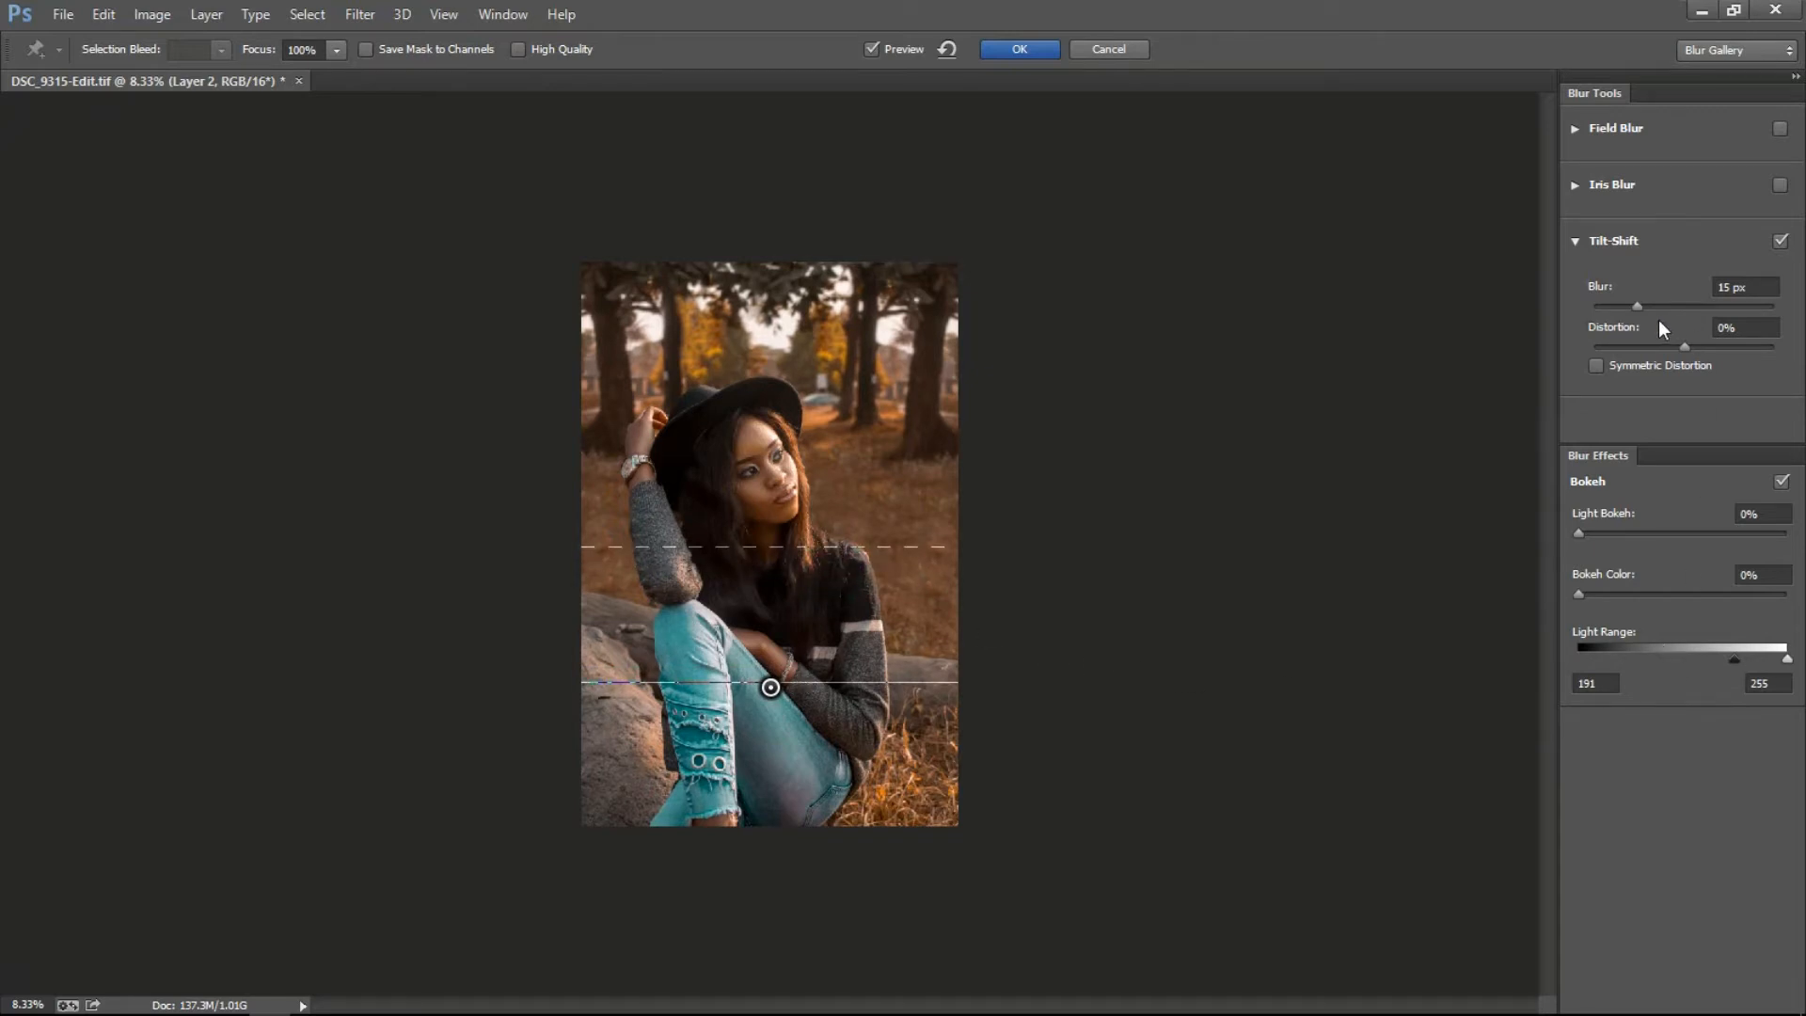
Set the Tilt-Shift blur amount to 102 px.
{"action": "key", "text": "ctrl+0"}
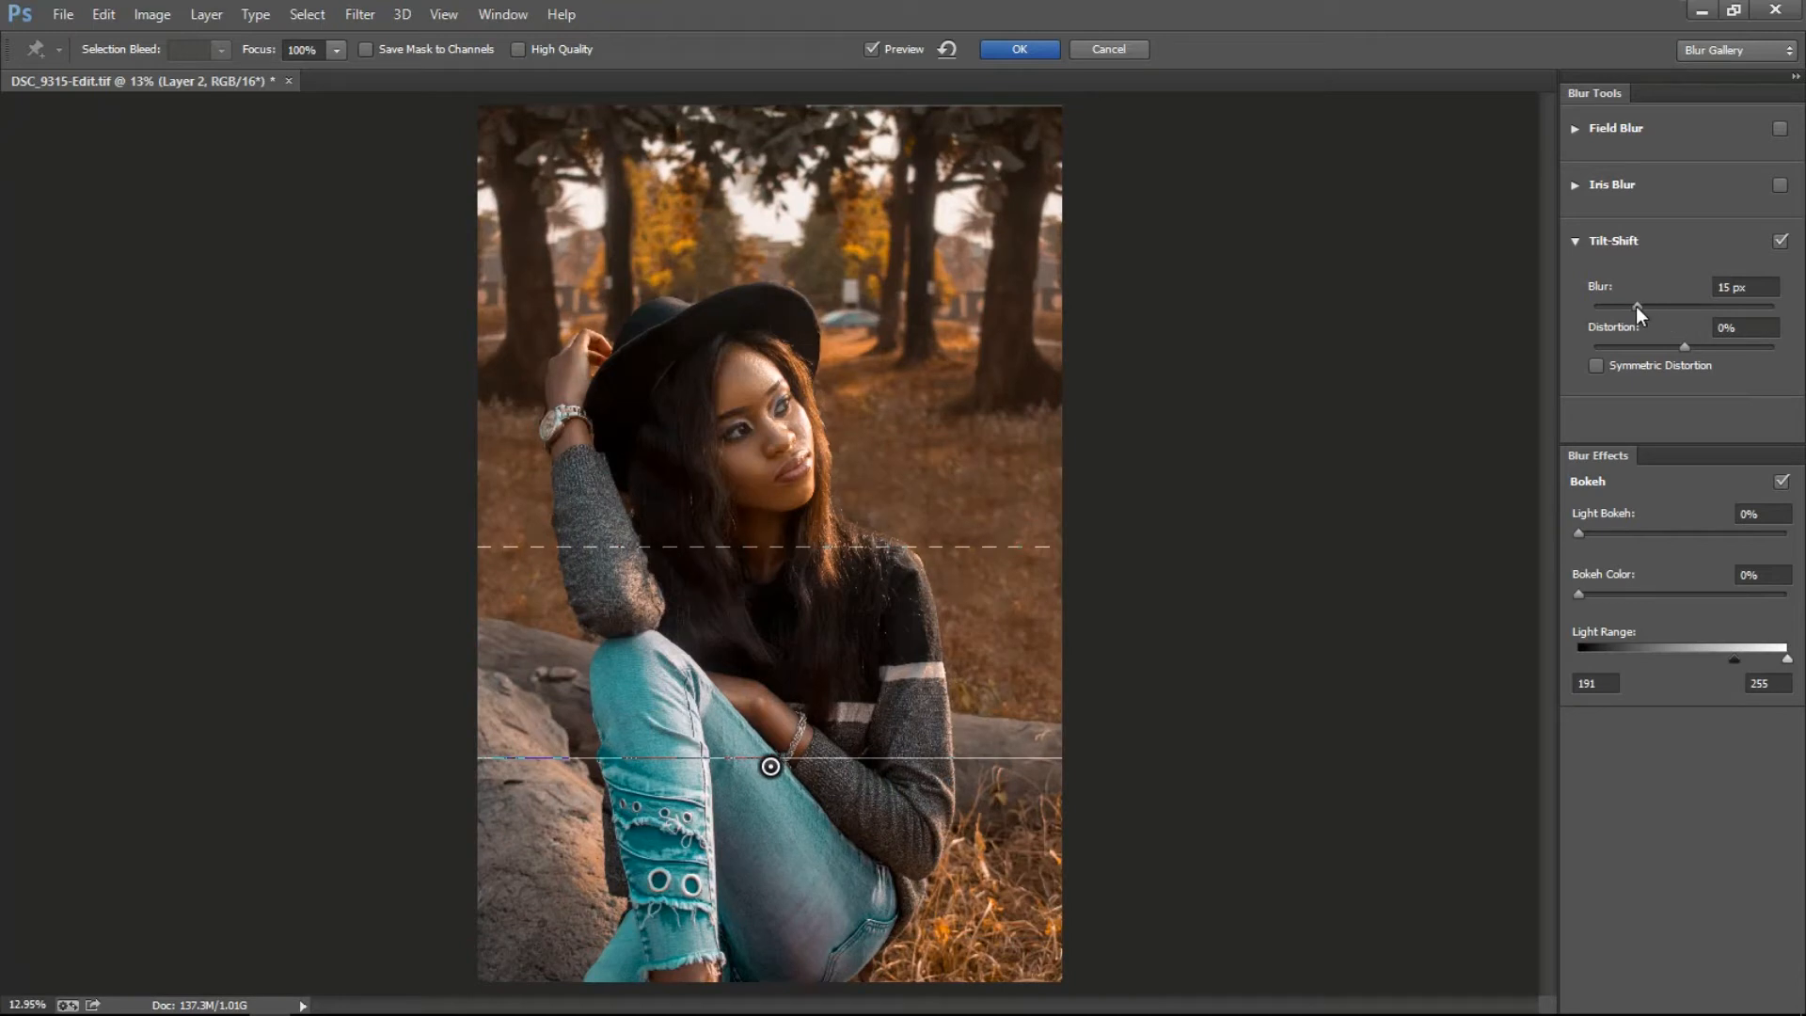
{"action": "left_click_drag", "start_coordinate": [1637, 308], "coordinate": [1691, 306]}
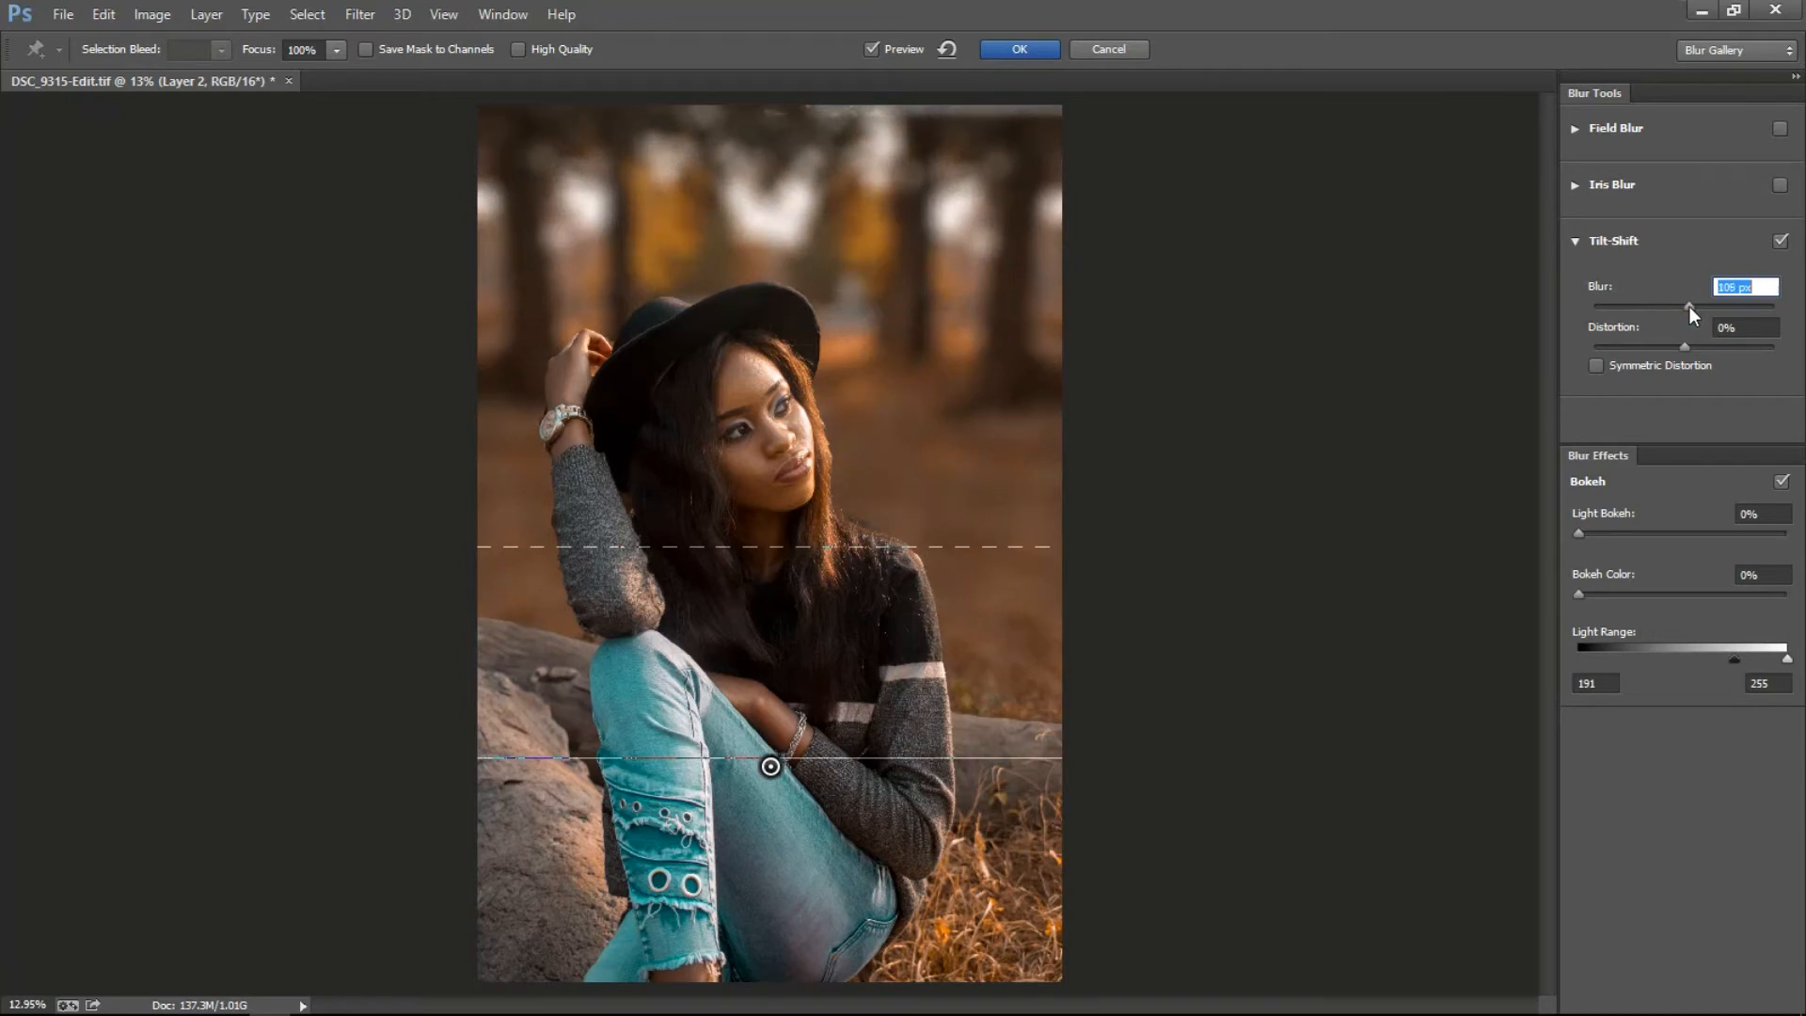
{"action": "left_click_drag", "start_coordinate": [1690, 307], "coordinate": [1687, 306]}
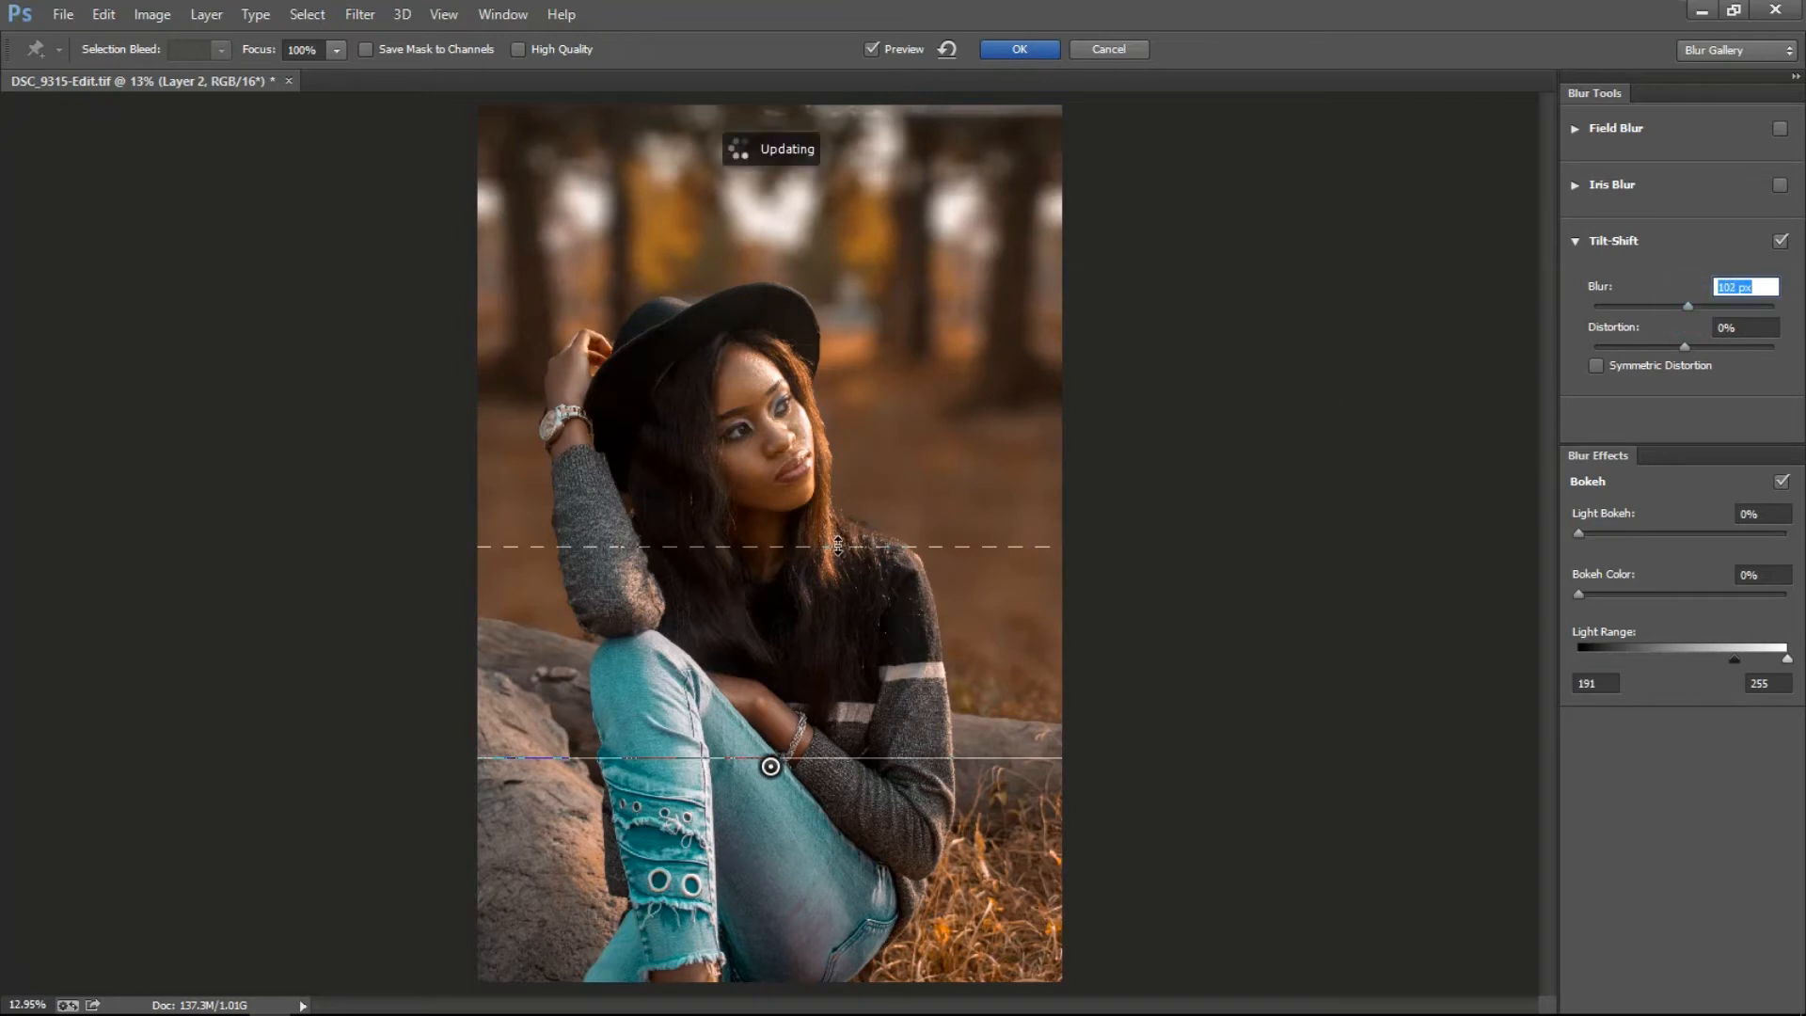
Raise the blur's dashed transition line to eye level and the upper focus line to the resting hand, and apply the Tilt-Shift.
{"action": "left_click_drag", "start_coordinate": [838, 545], "coordinate": [852, 474]}
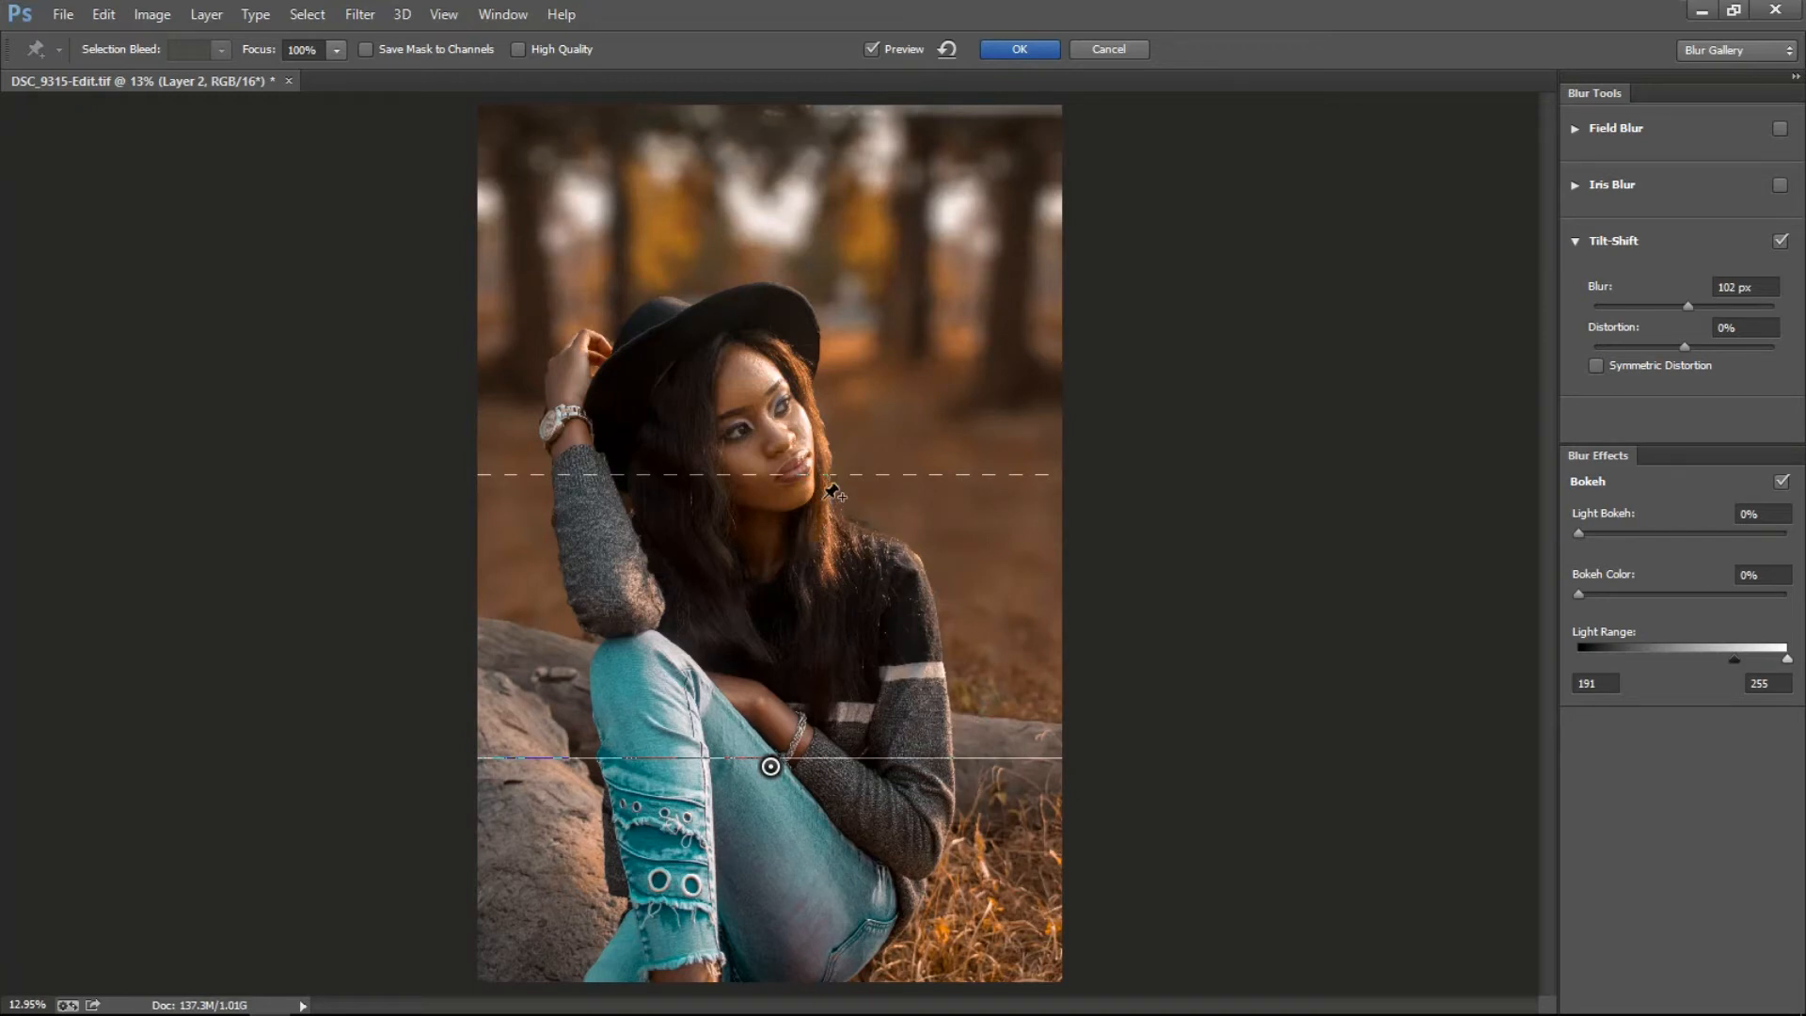
{"action": "left_click_drag", "start_coordinate": [807, 755], "coordinate": [806, 702]}
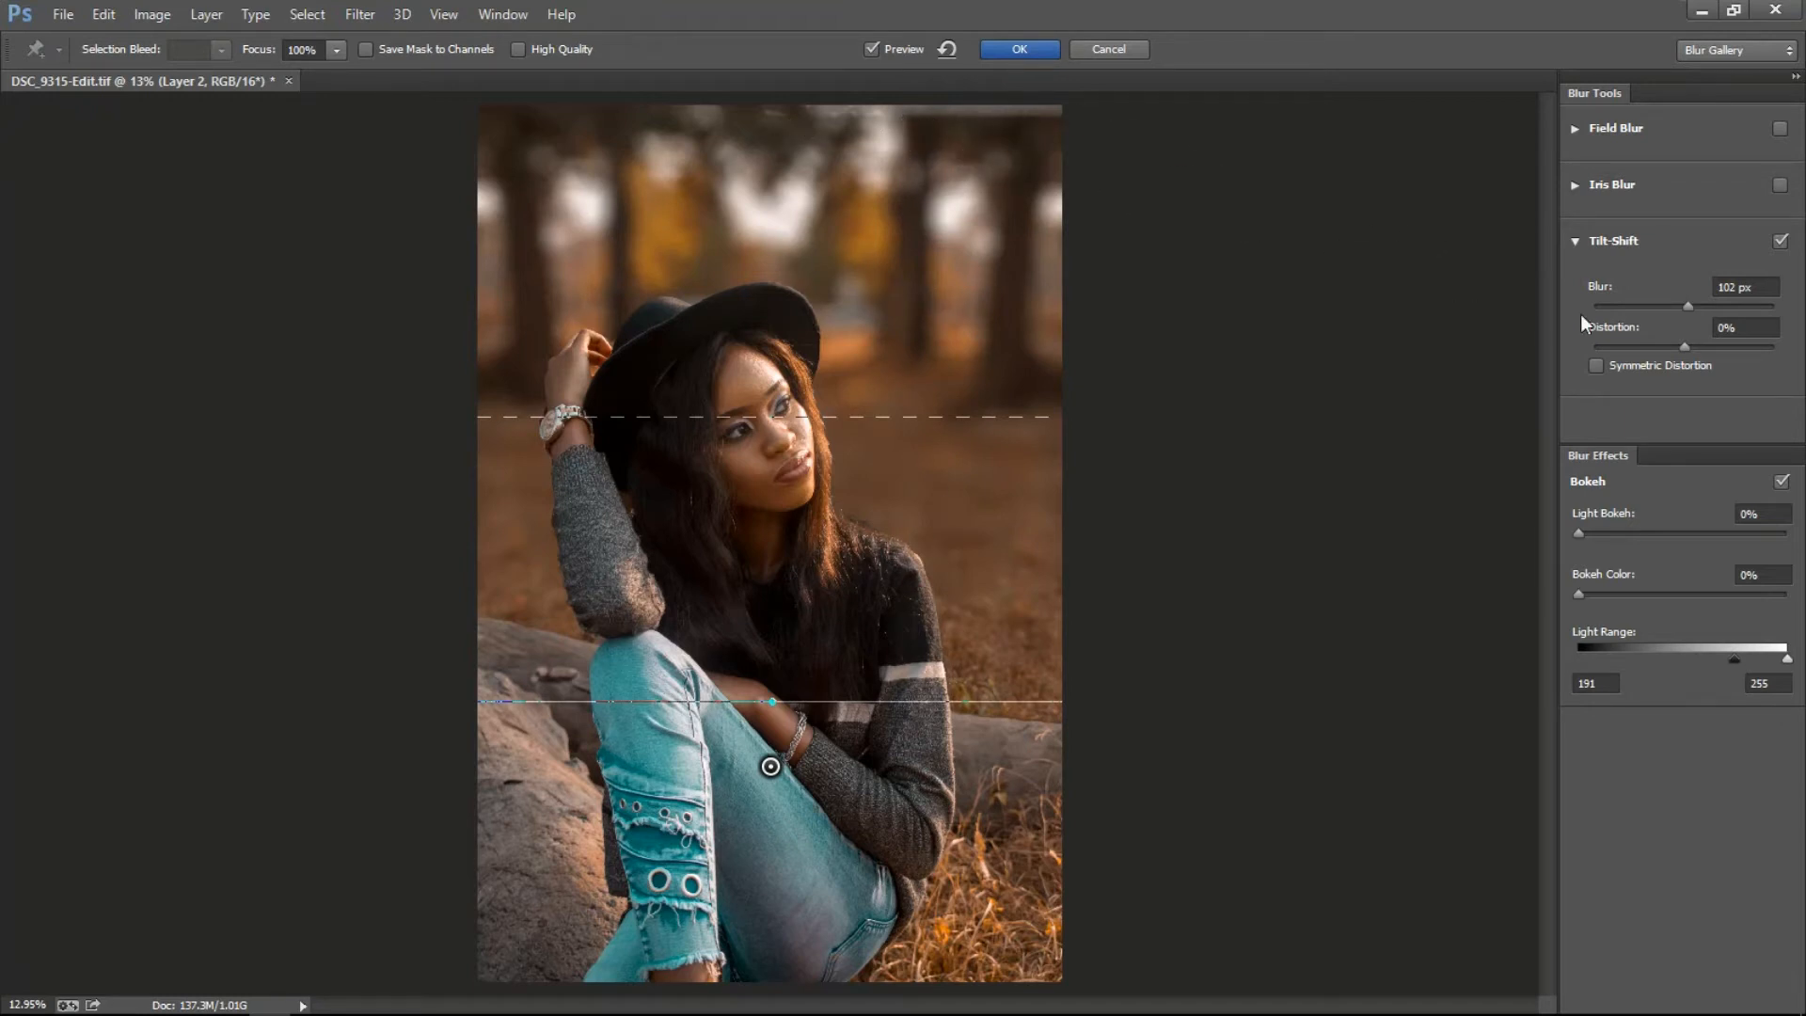
{"action": "key", "text": "ctrl+minus"}
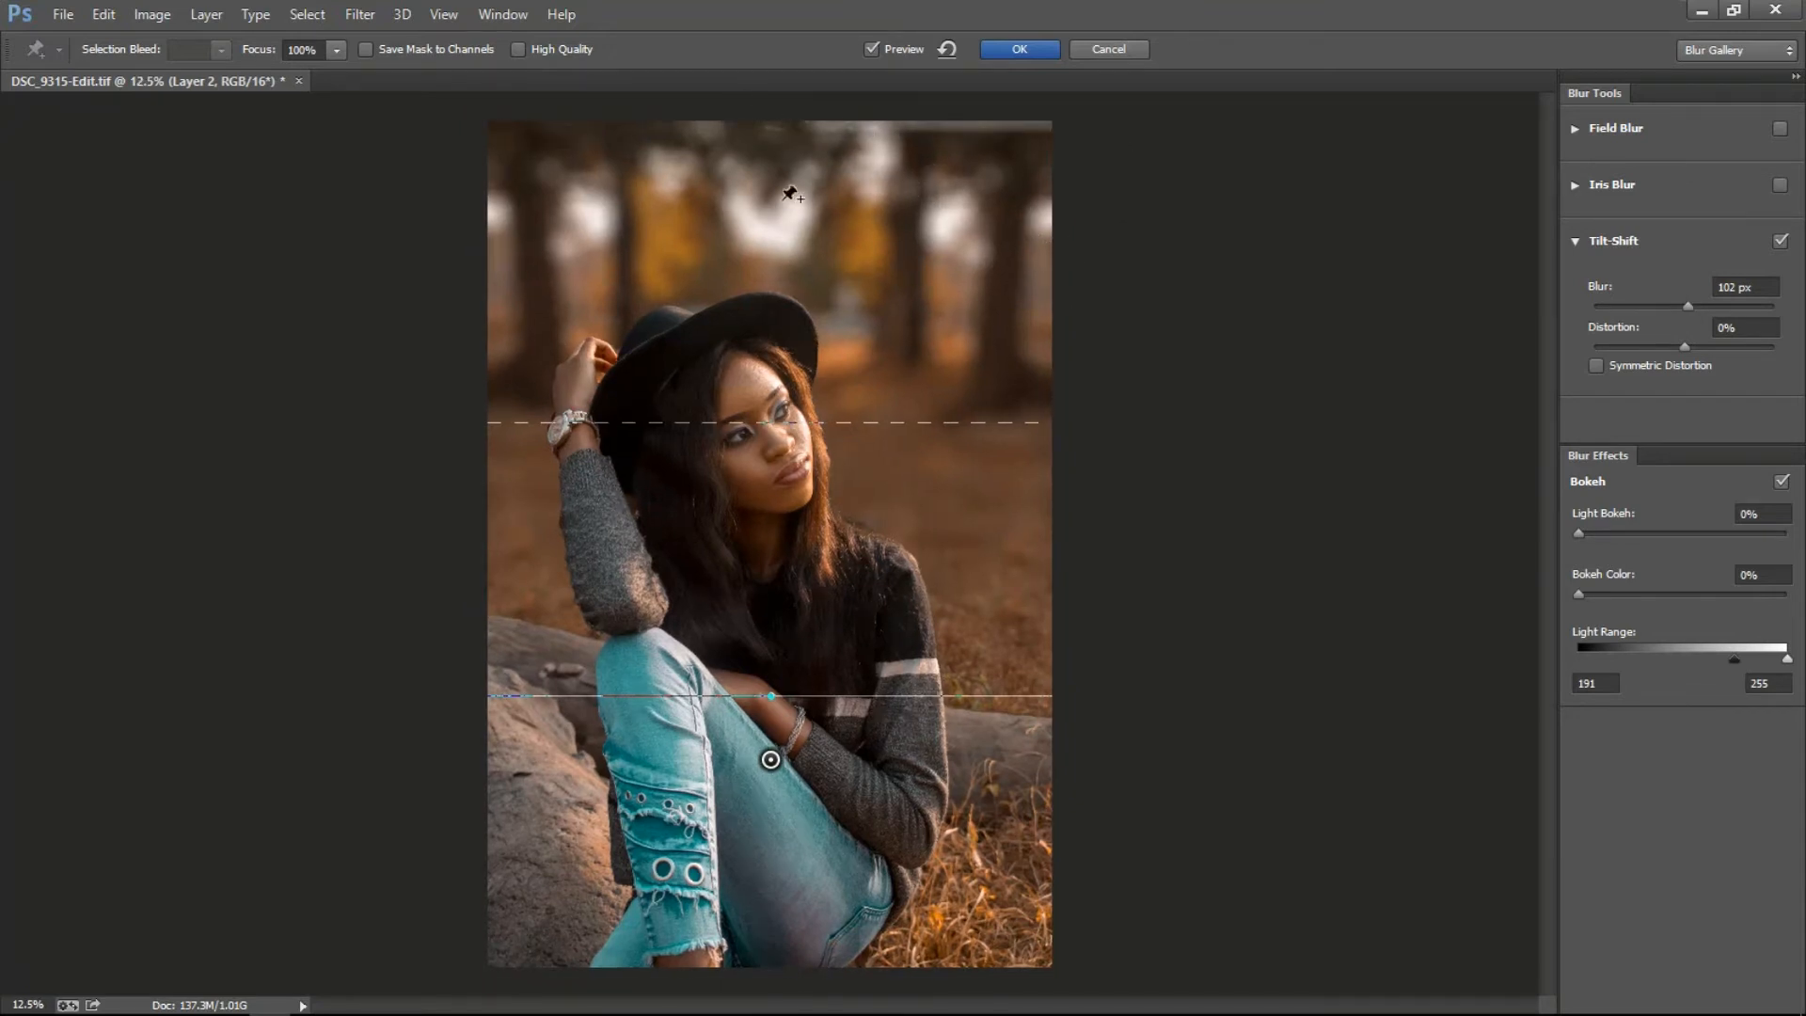
{"action": "key", "text": "Return"}
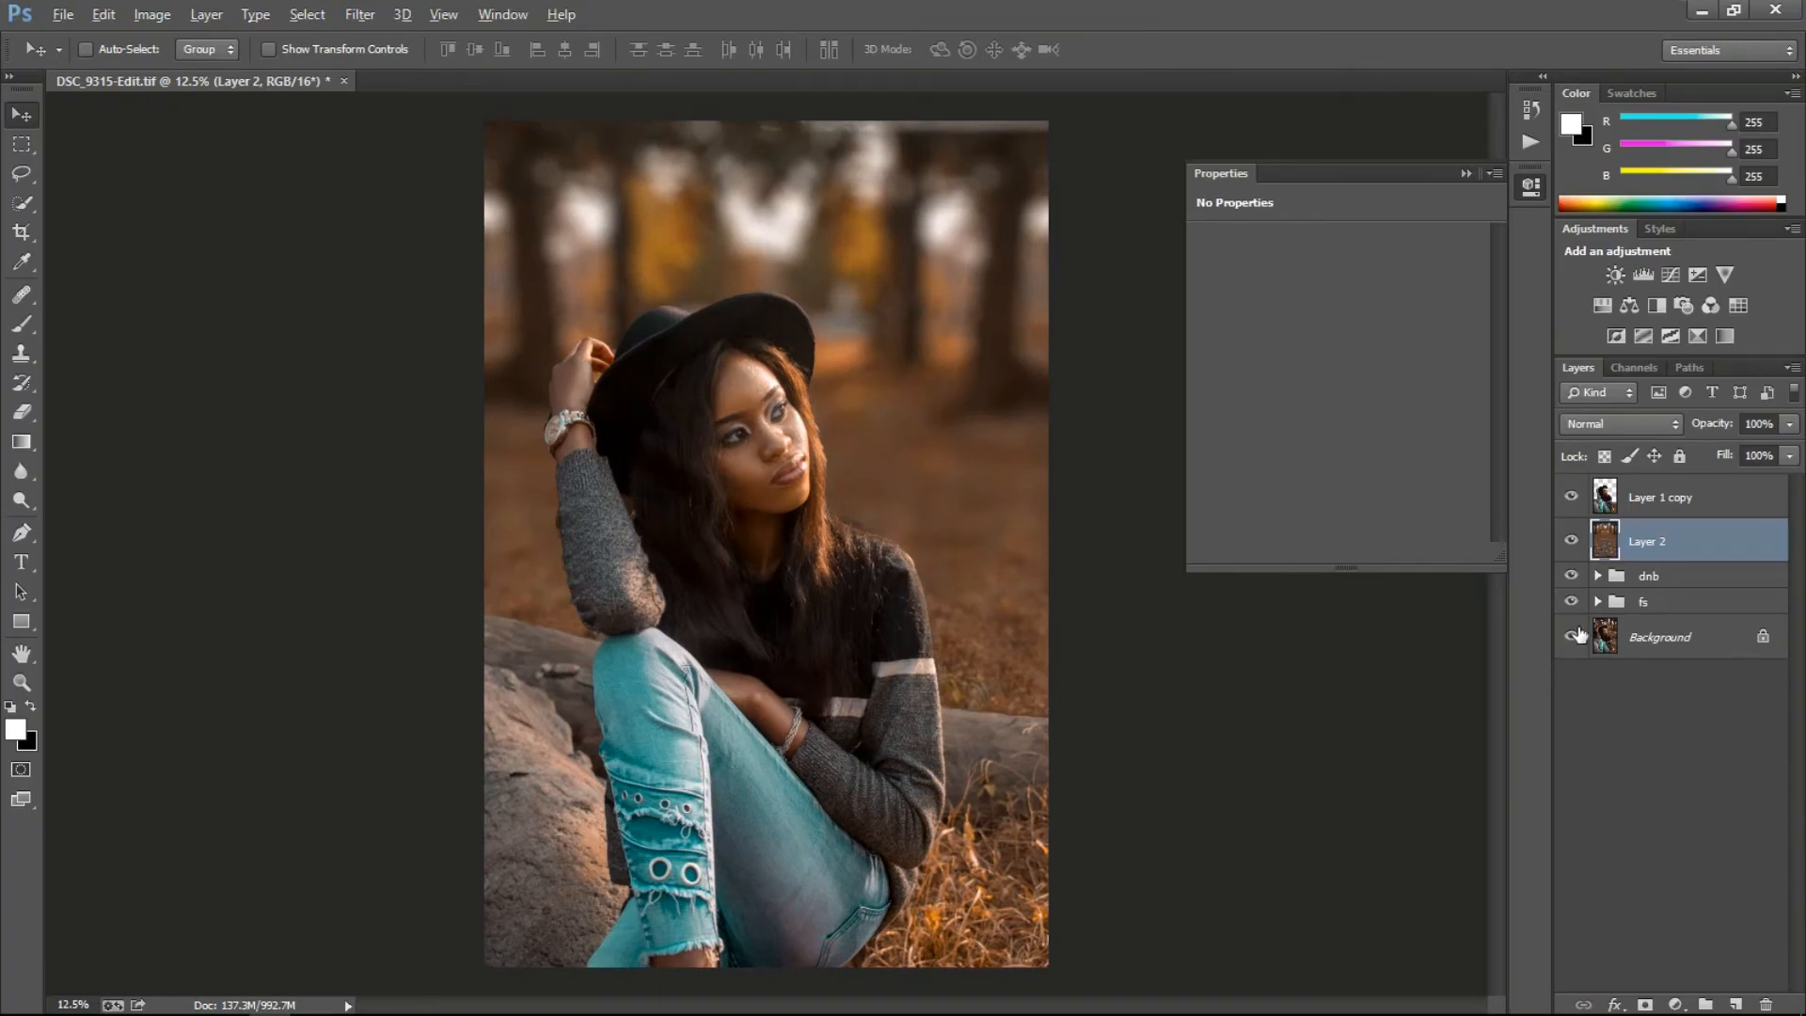
Compare the original Background layer alone with the full edited layer stack.
{"action": "left_click", "coordinate": [1570, 637], "text": "alt"}
{"action": "left_click", "coordinate": [1571, 637], "text": "alt"}
{"action": "left_click", "coordinate": [1570, 637], "text": "alt"}
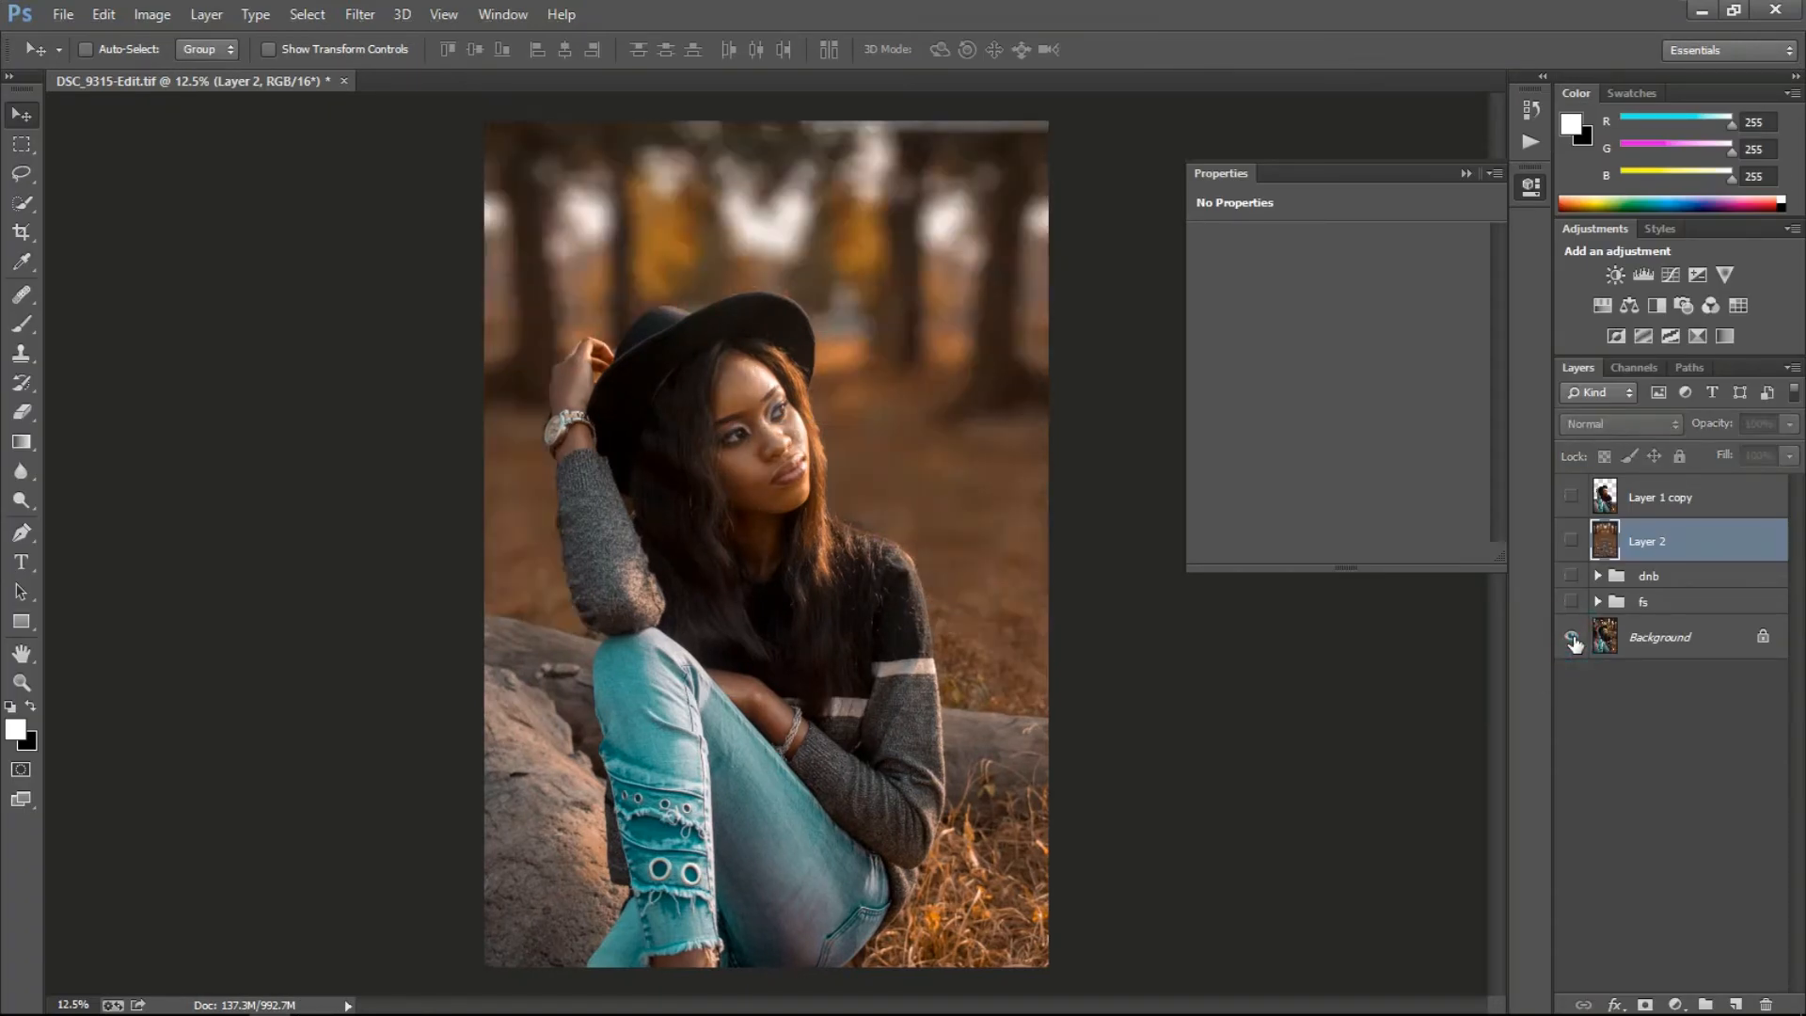
{"action": "left_click", "coordinate": [1571, 637], "text": "alt"}
{"action": "left_click", "coordinate": [1571, 636], "text": "alt"}
{"action": "left_click", "coordinate": [1571, 637], "text": "alt"}
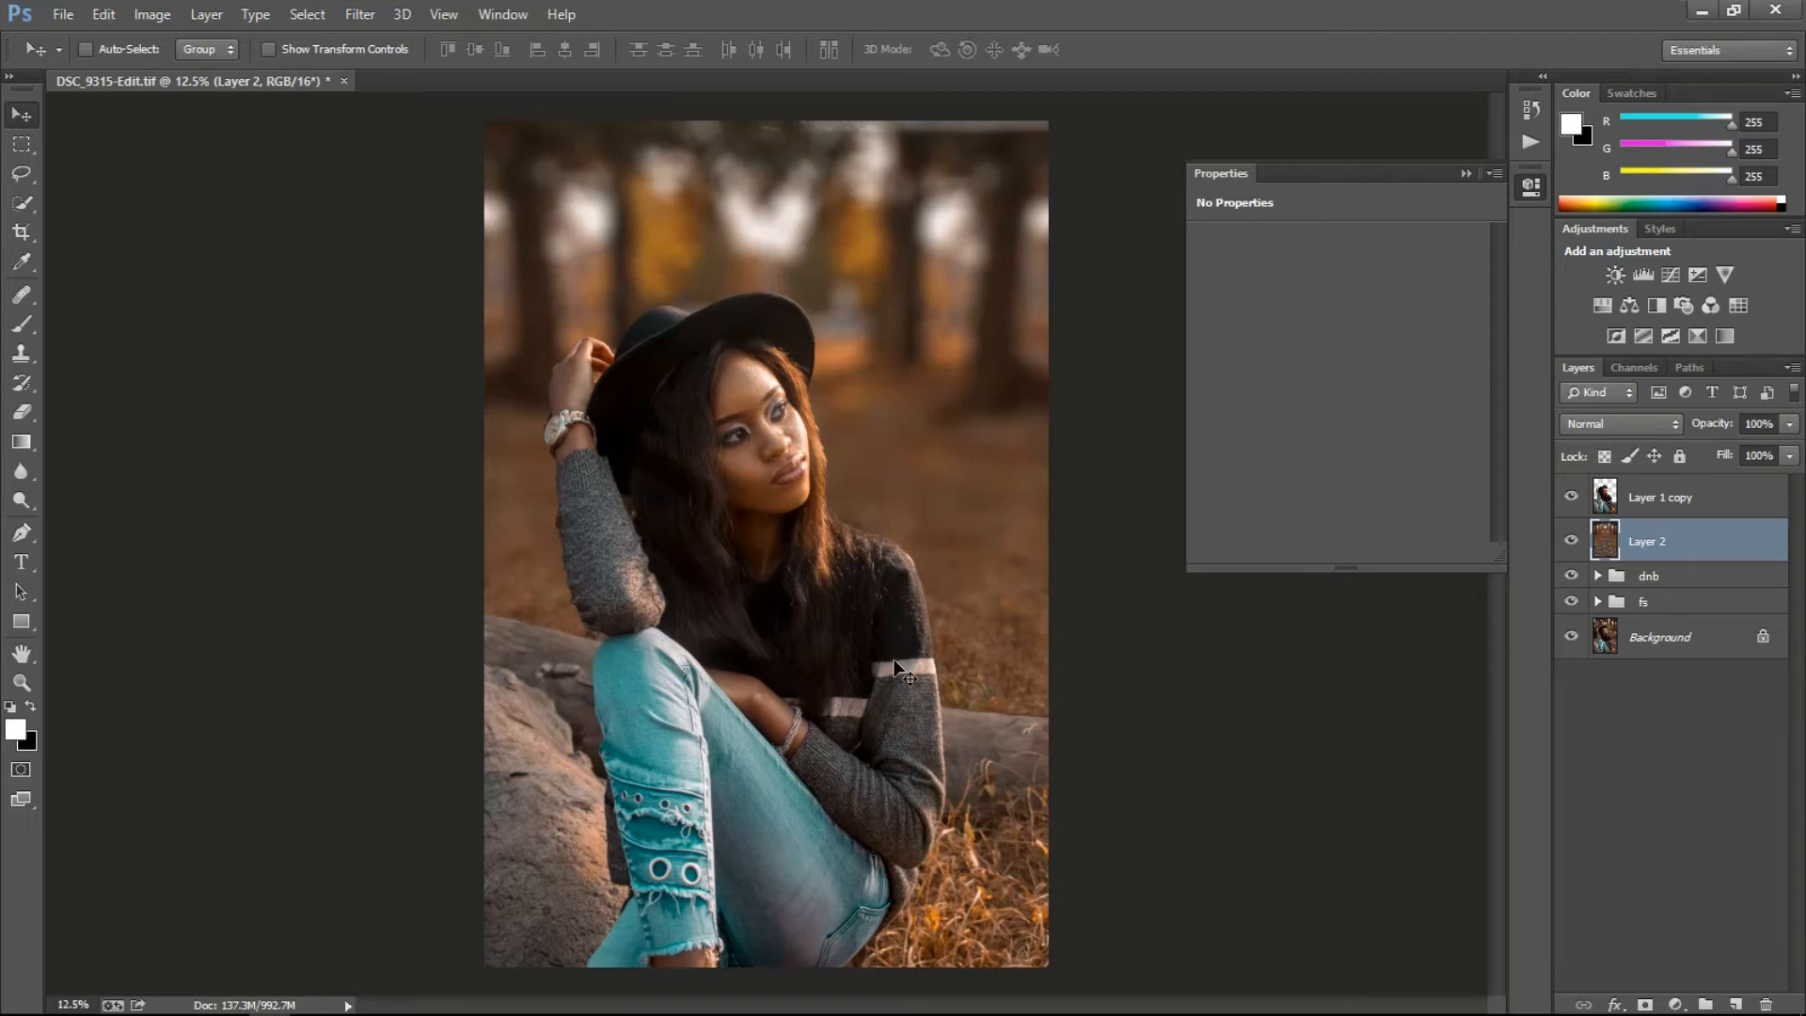
{"action": "key", "text": "alt"}
{"action": "left_click", "coordinate": [1571, 638], "text": "alt"}
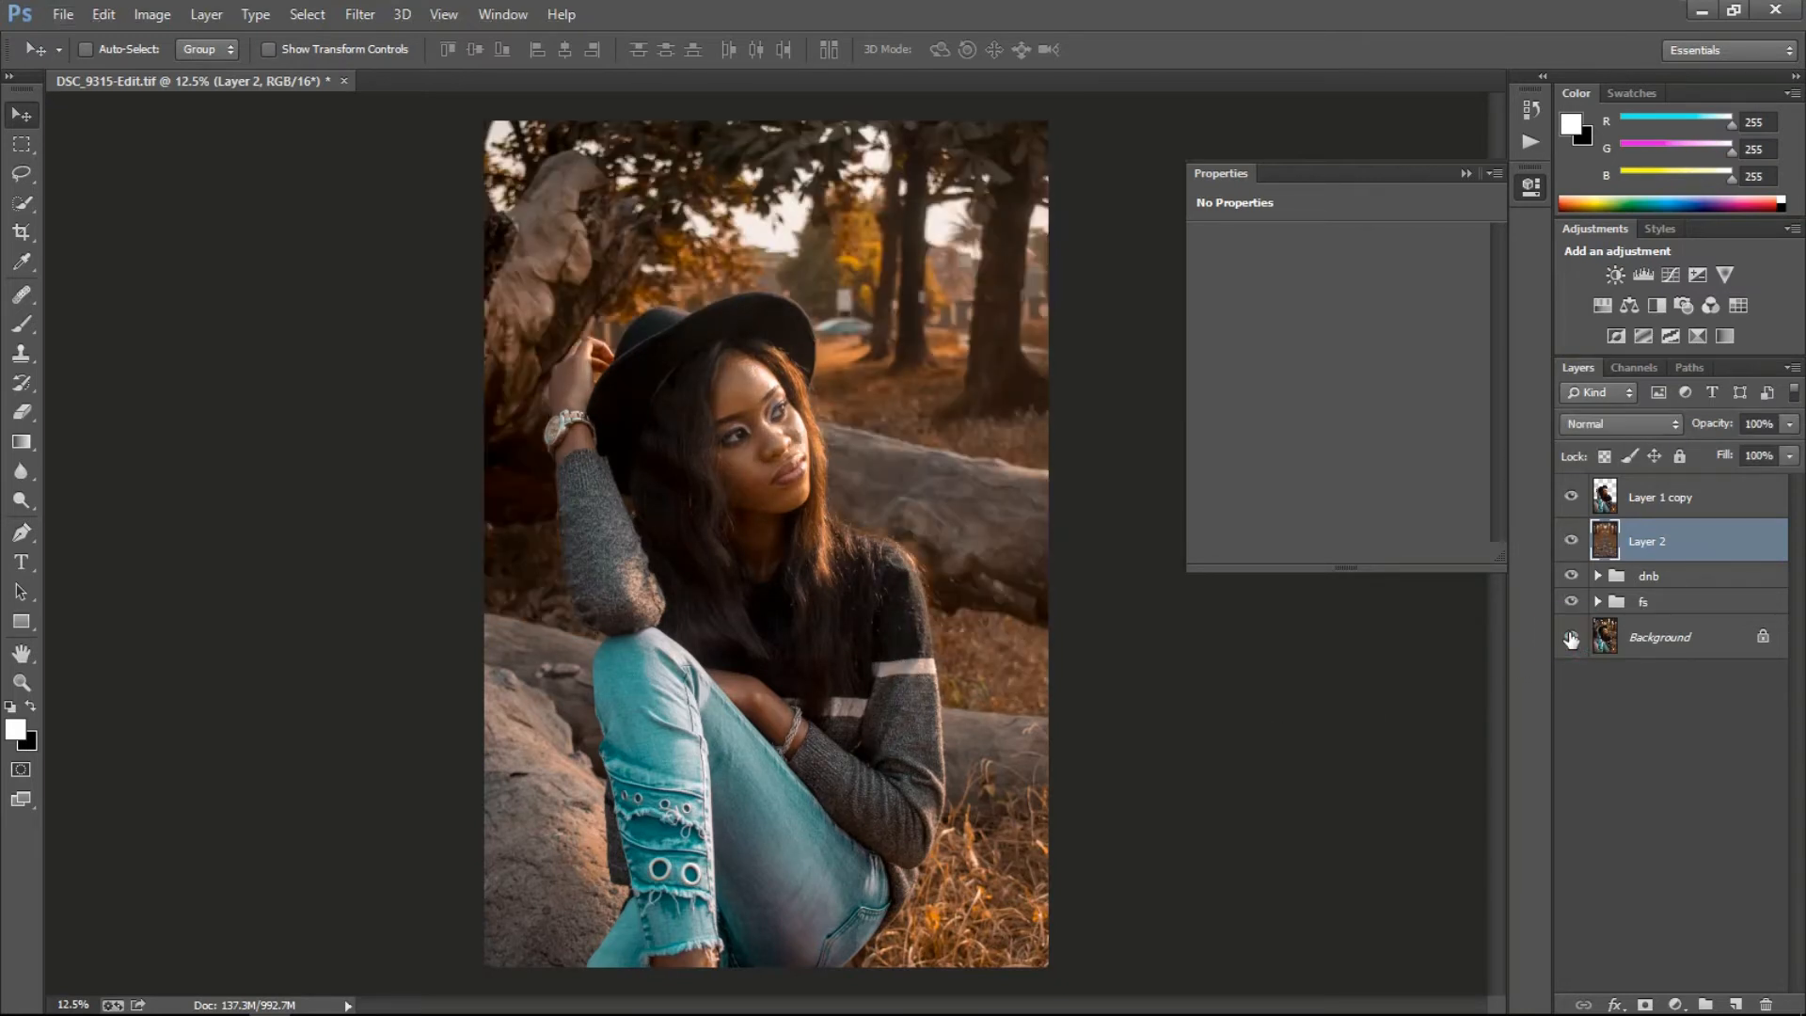
{"action": "left_click", "coordinate": [1571, 639], "text": "alt"}
Crop a thin strip off the top of the image to remove the uneven blurred edge.
{"action": "left_click", "coordinate": [32, 239]}
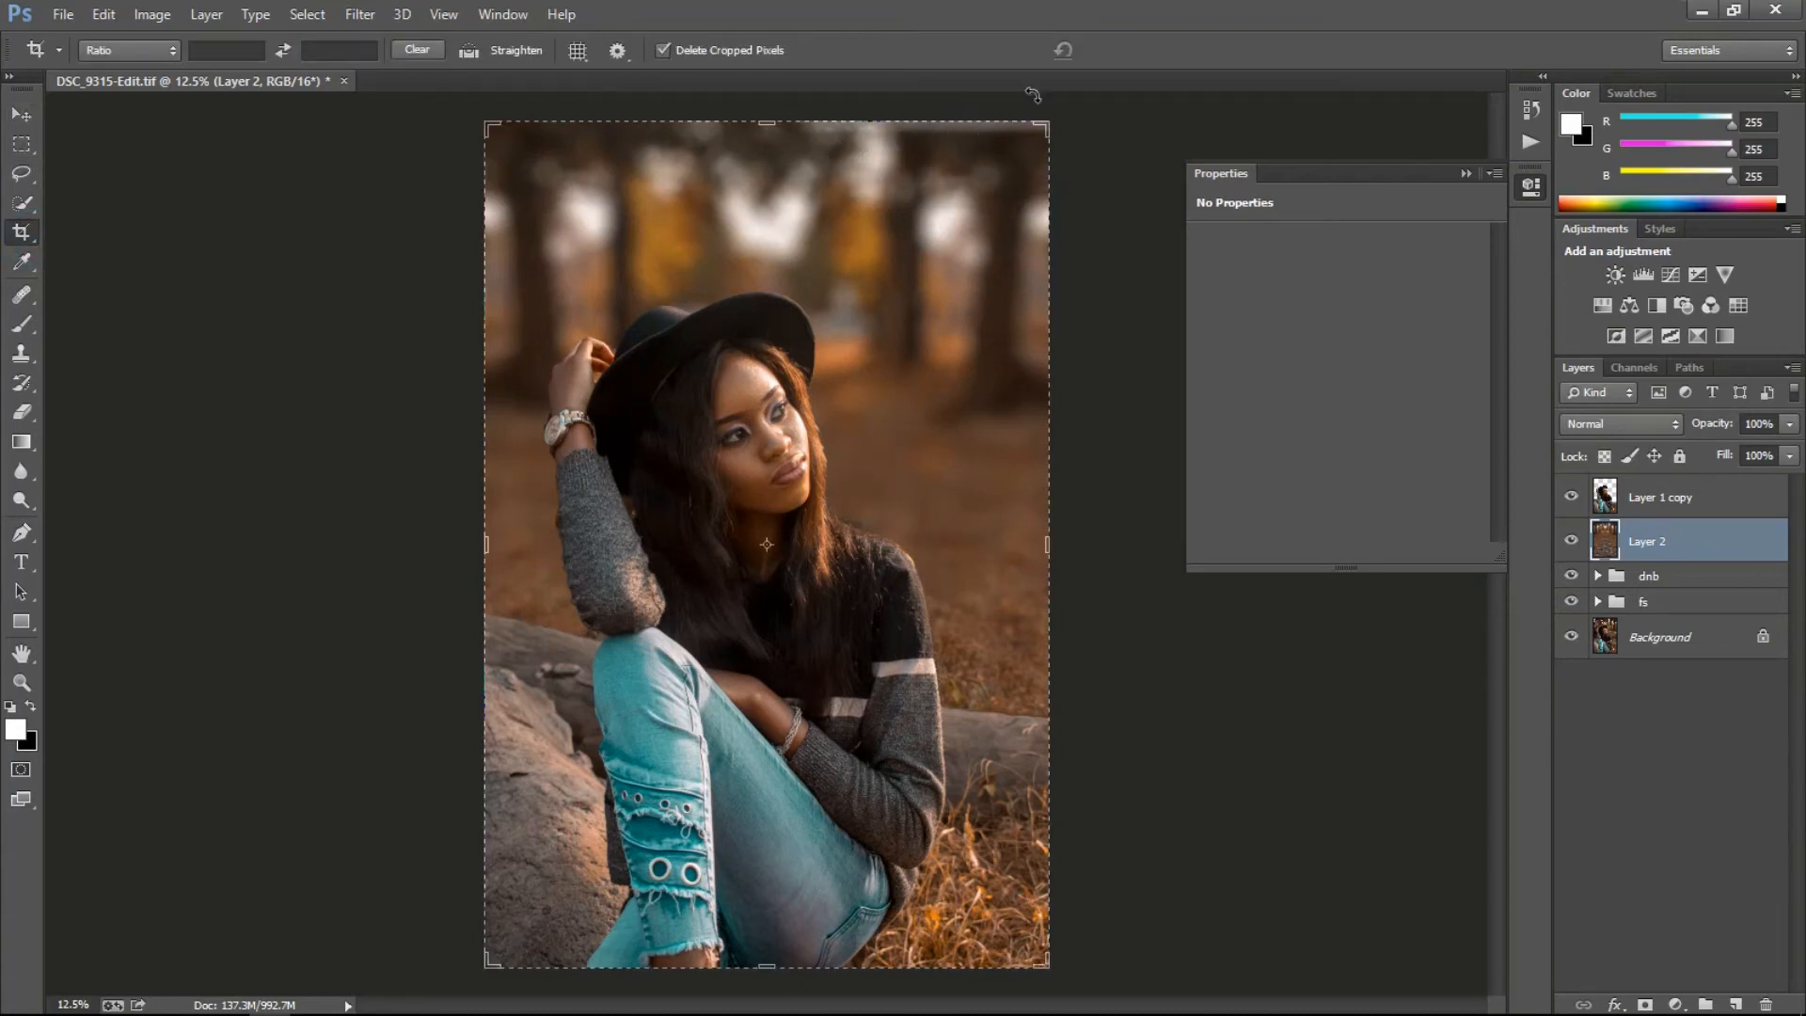
{"action": "left_click", "coordinate": [22, 115]}
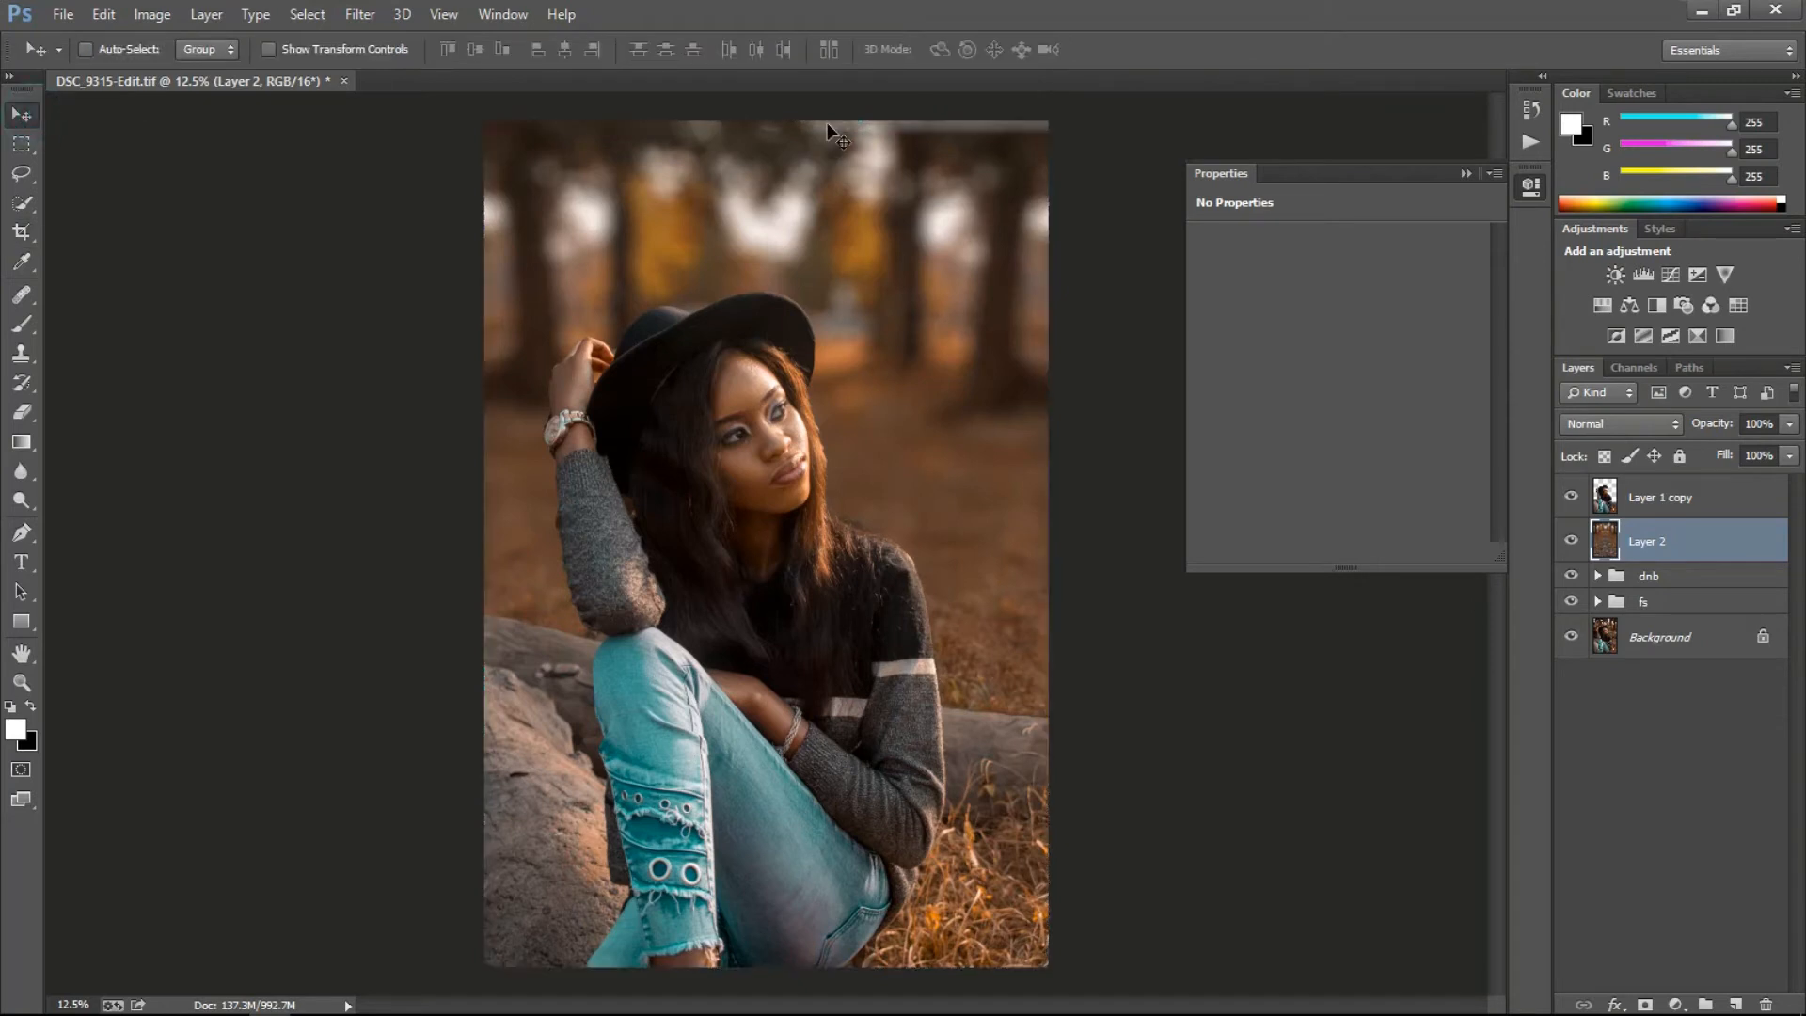
{"action": "left_click", "coordinate": [23, 230]}
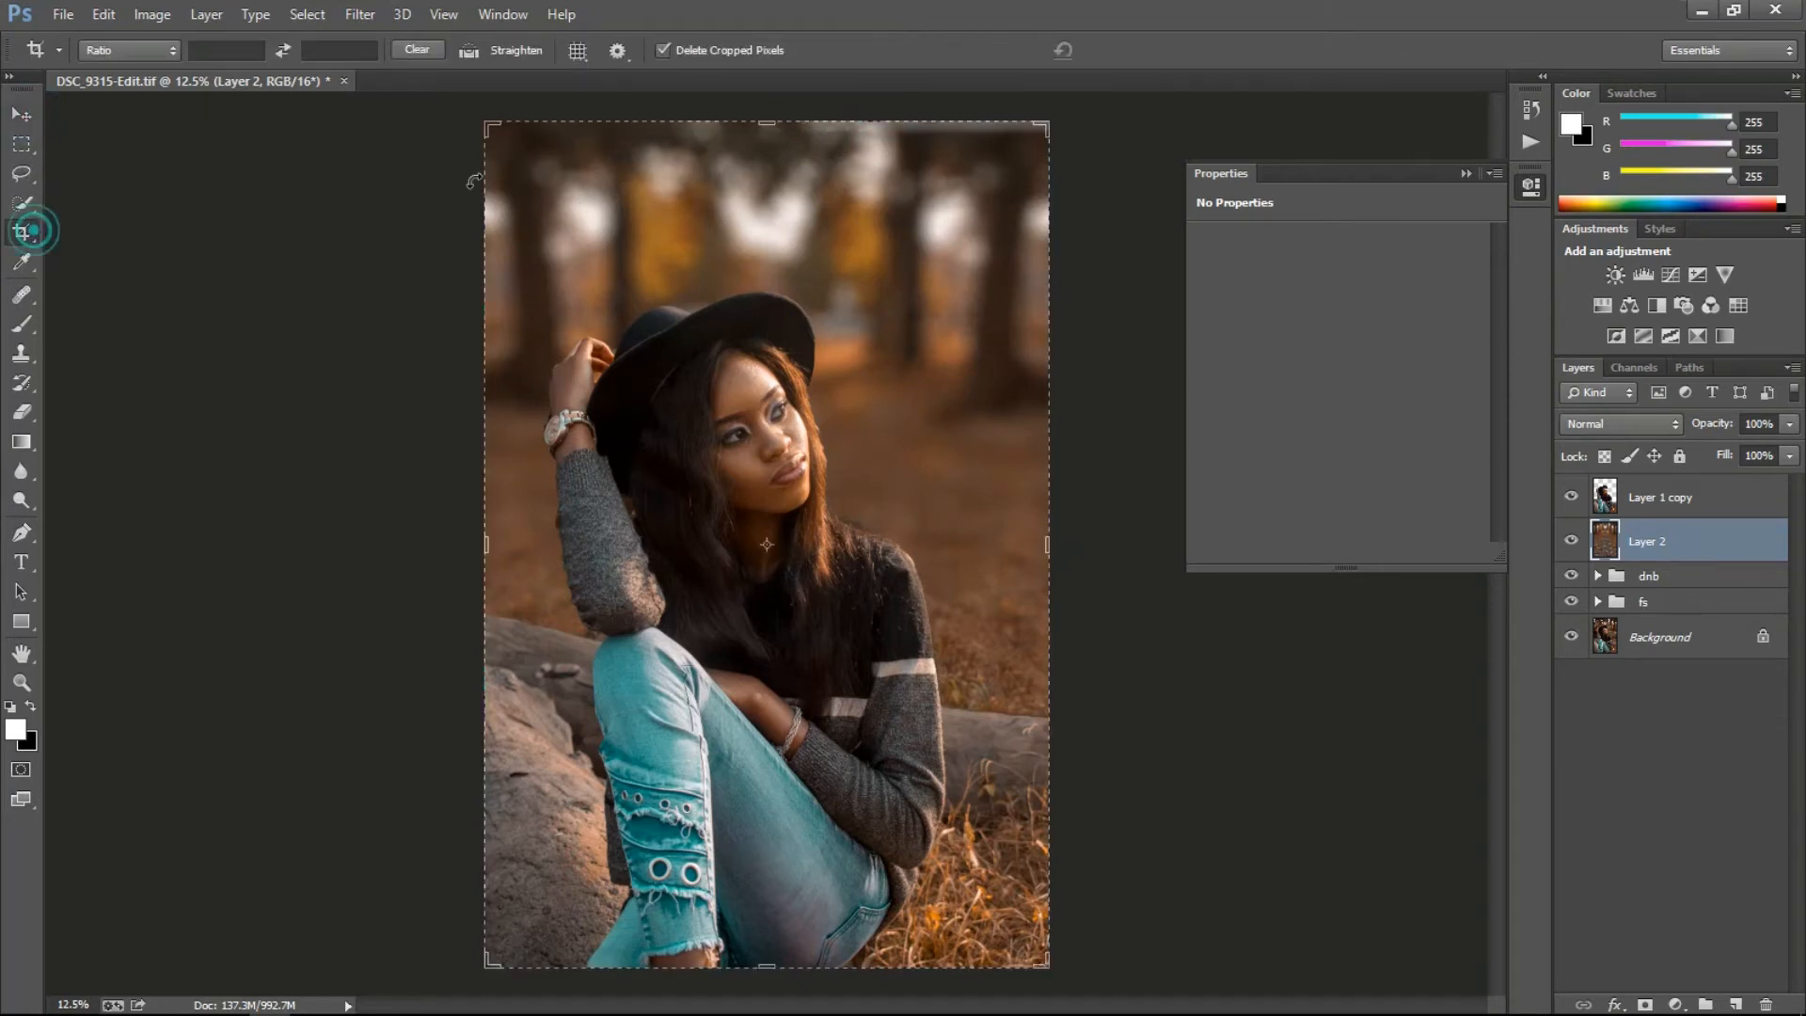
{"action": "left_click_drag", "start_coordinate": [771, 130], "coordinate": [771, 132]}
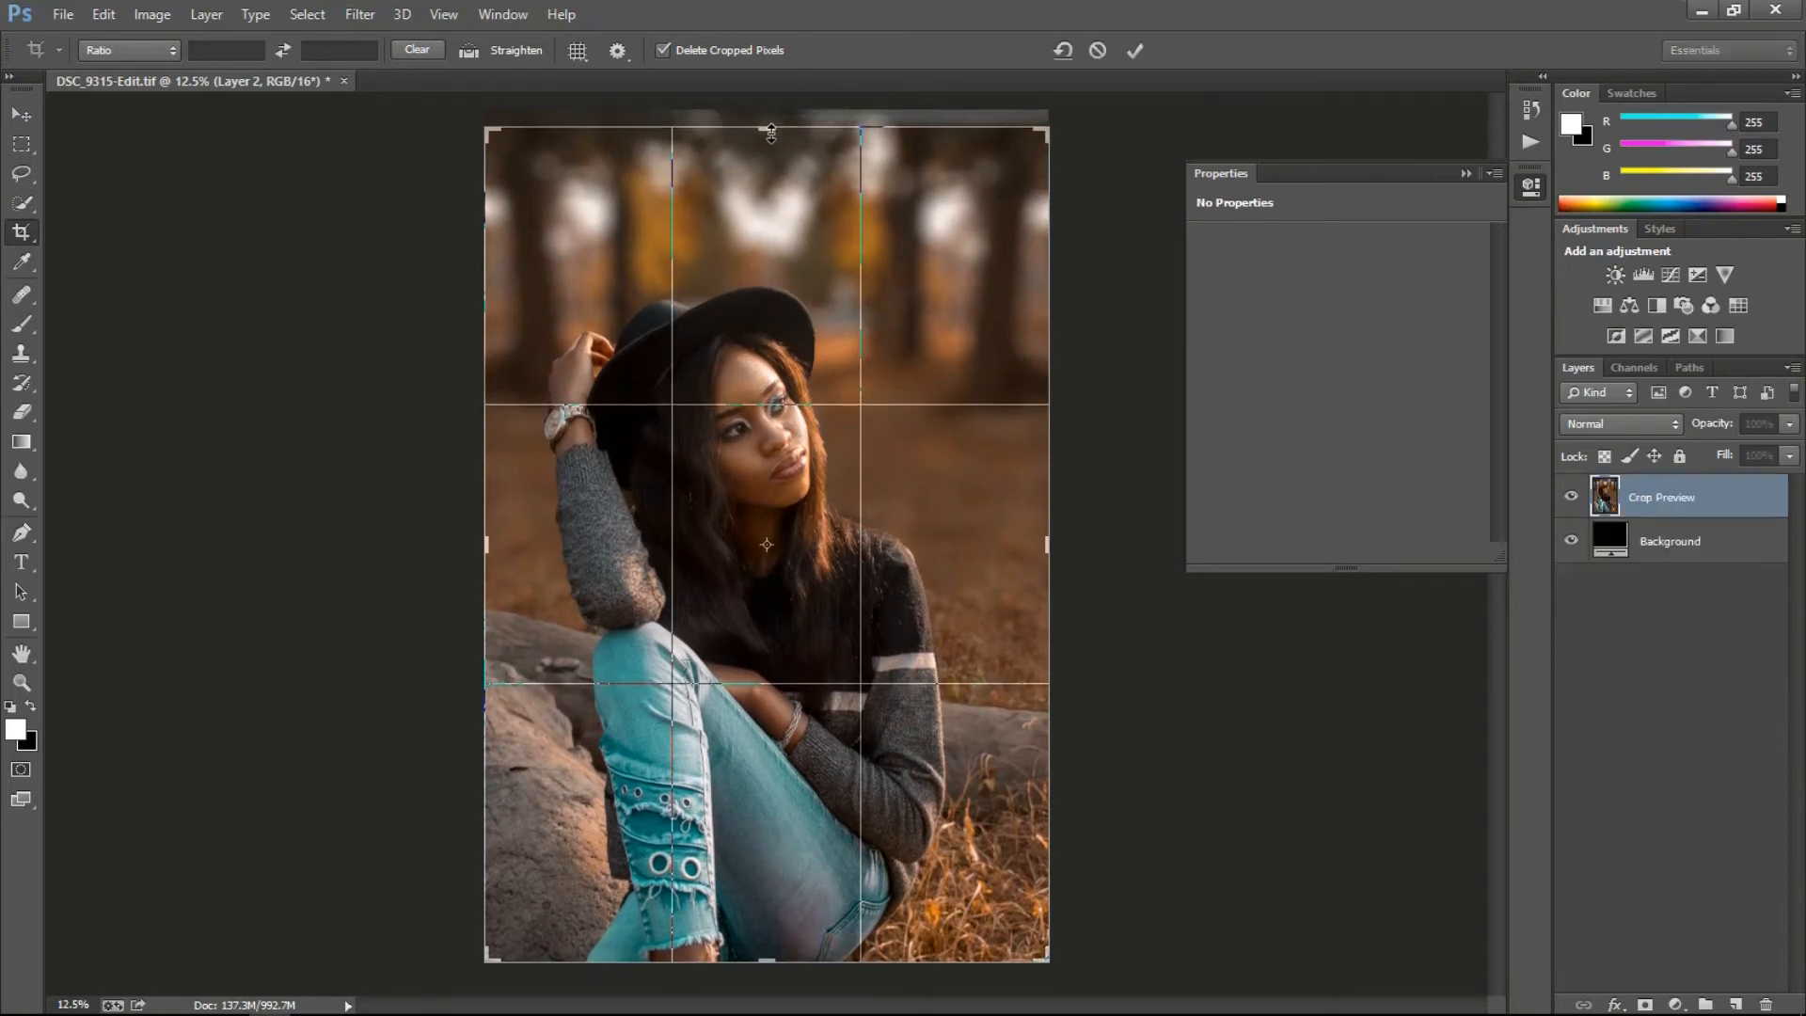
{"action": "left_click", "coordinate": [1137, 52]}
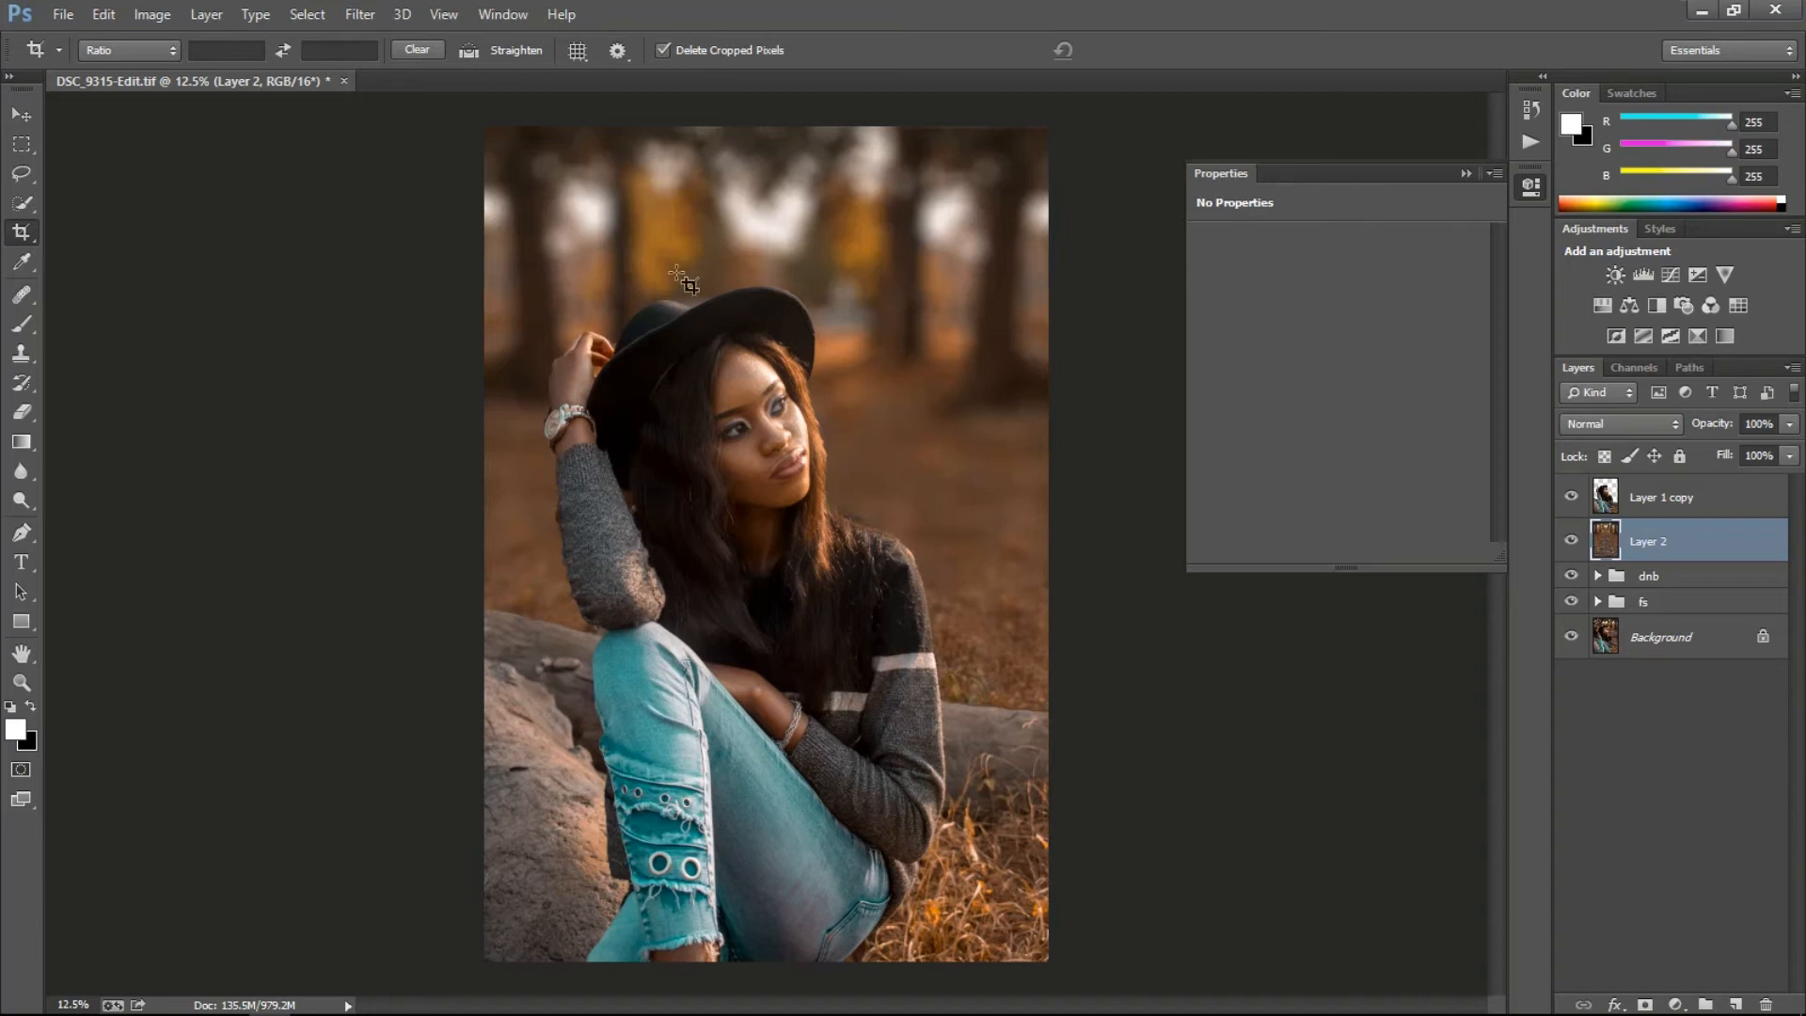
{"action": "left_click", "coordinate": [12, 115]}
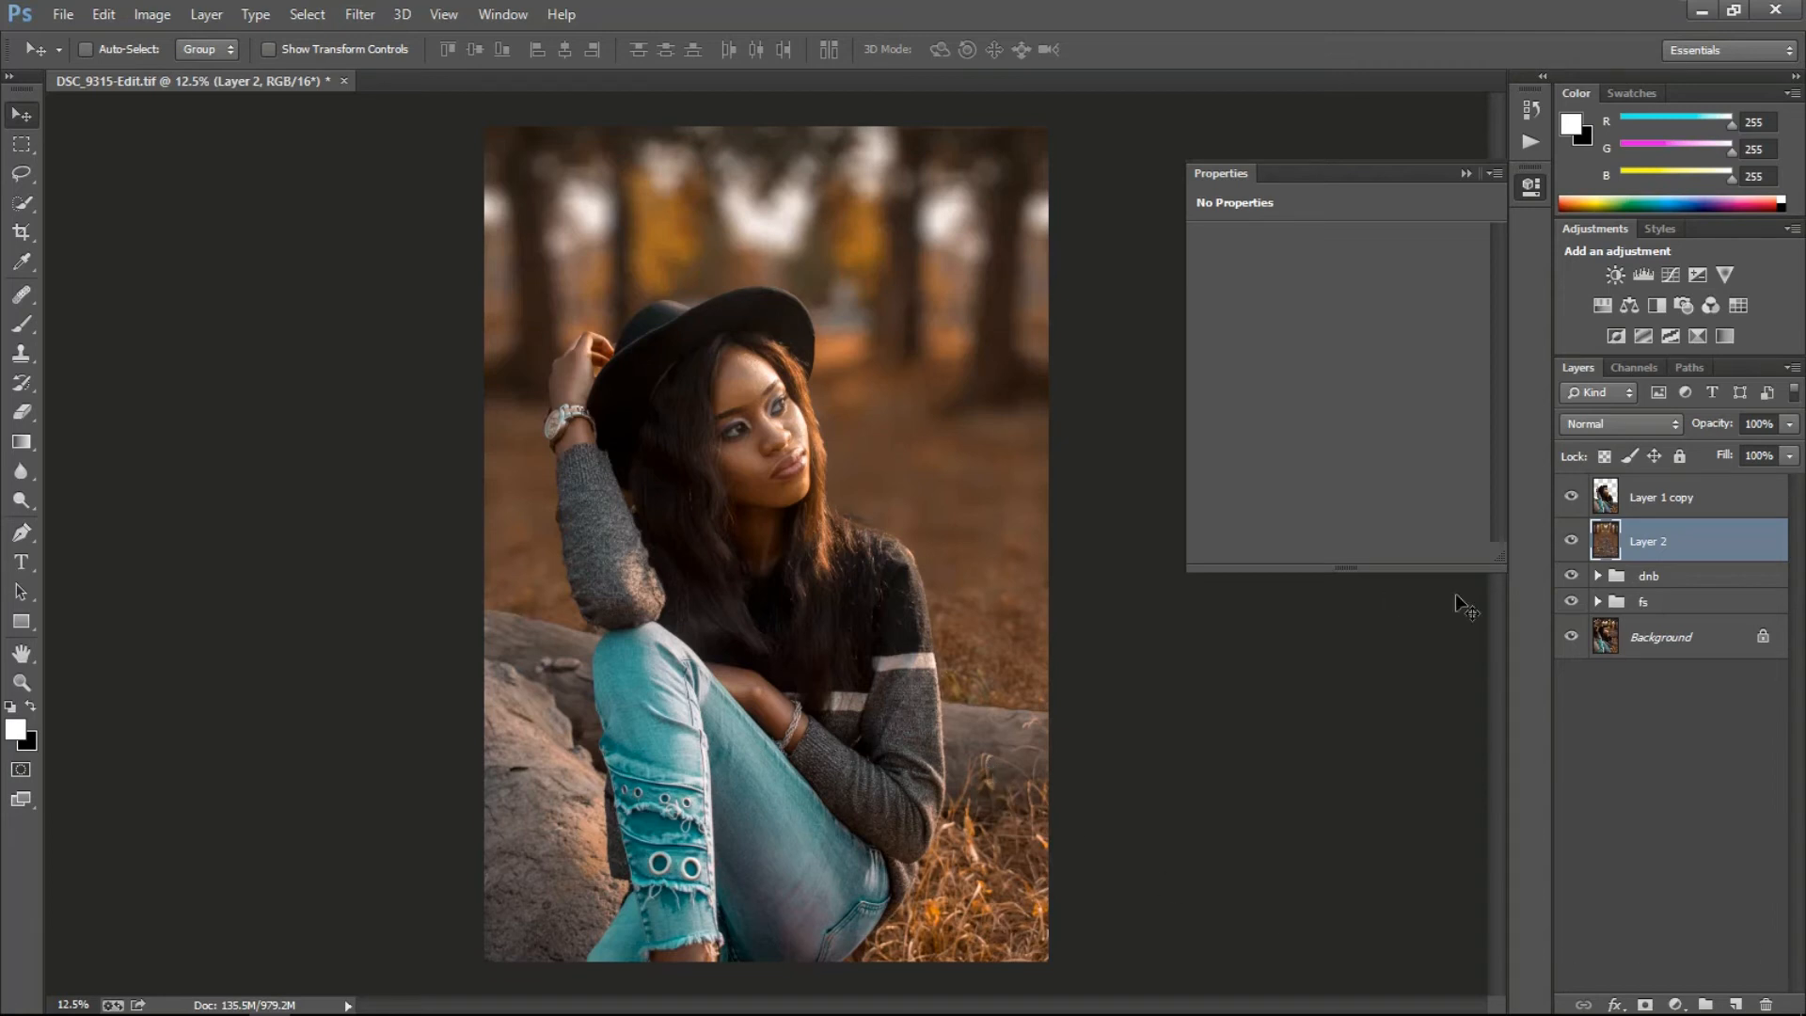
Add a Selective Color adjustment above Layer 1 copy and set its Neutrals to Magenta +2 and Yellow +9.
{"action": "left_click", "coordinate": [1661, 496]}
{"action": "left_click", "coordinate": [1697, 336]}
{"action": "left_click", "coordinate": [1358, 271]}
{"action": "left_click", "coordinate": [1335, 418]}
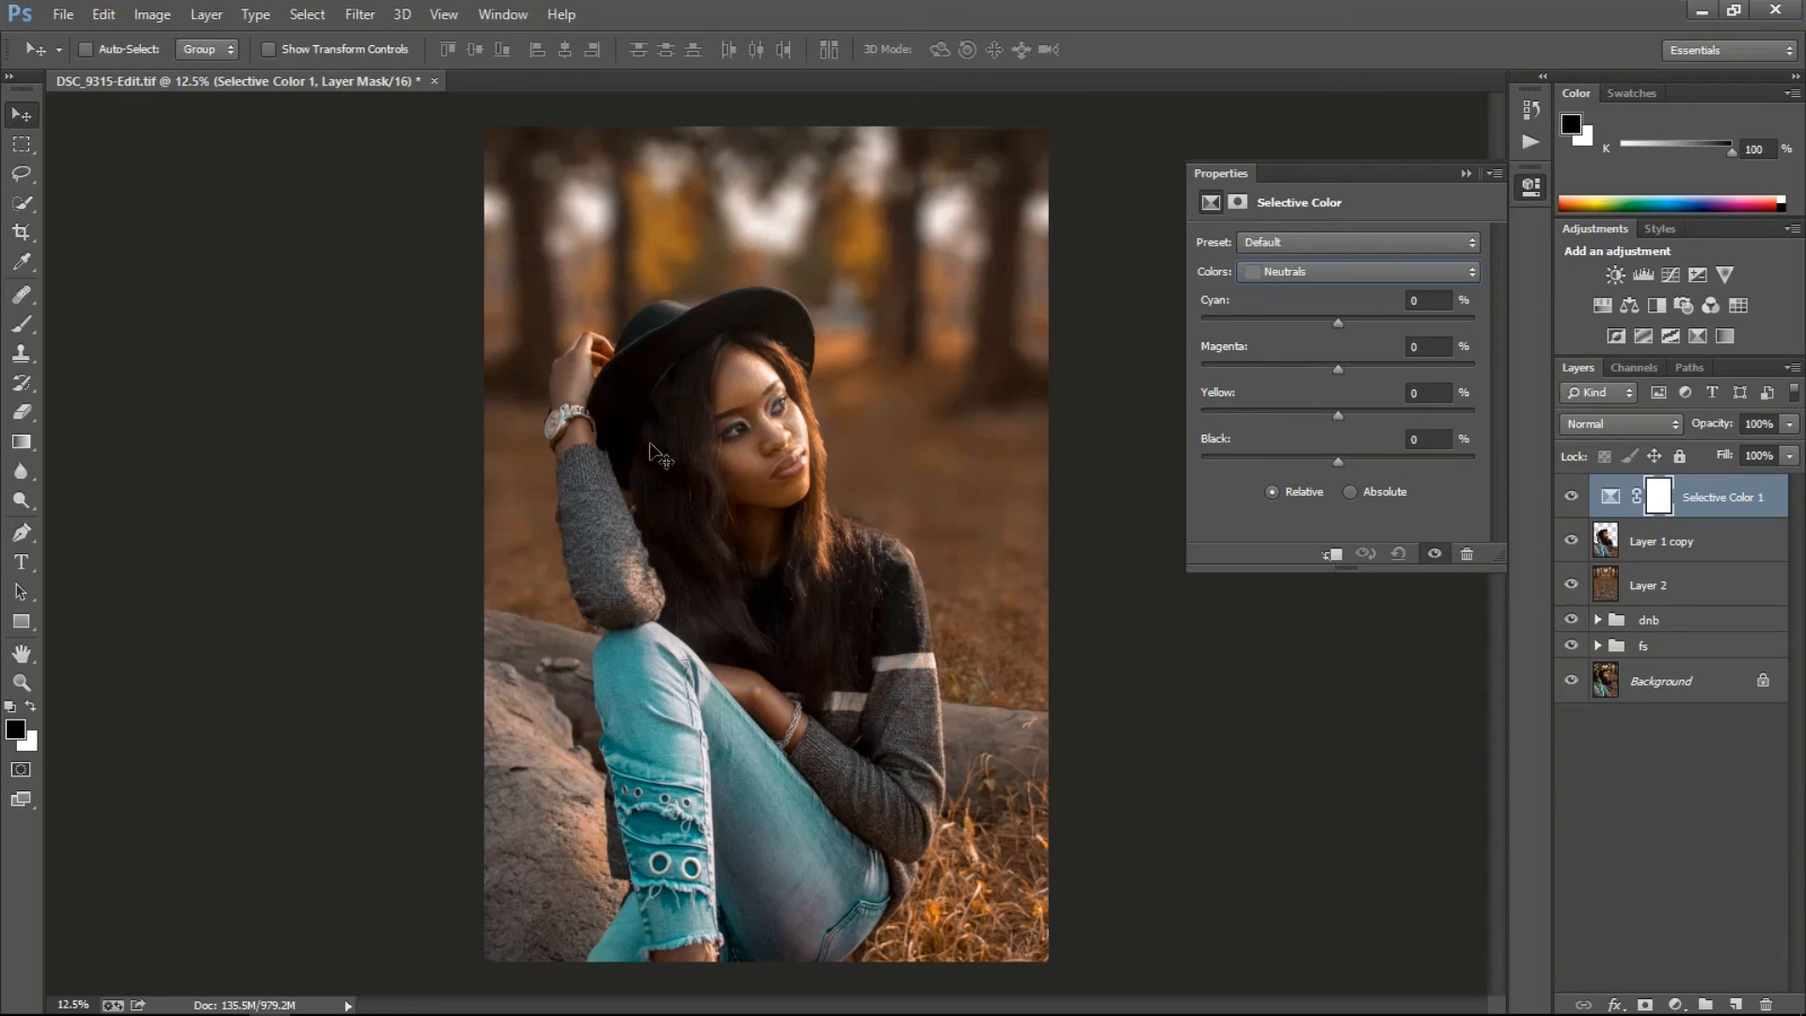
{"action": "left_click_drag", "start_coordinate": [1337, 415], "coordinate": [1346, 415]}
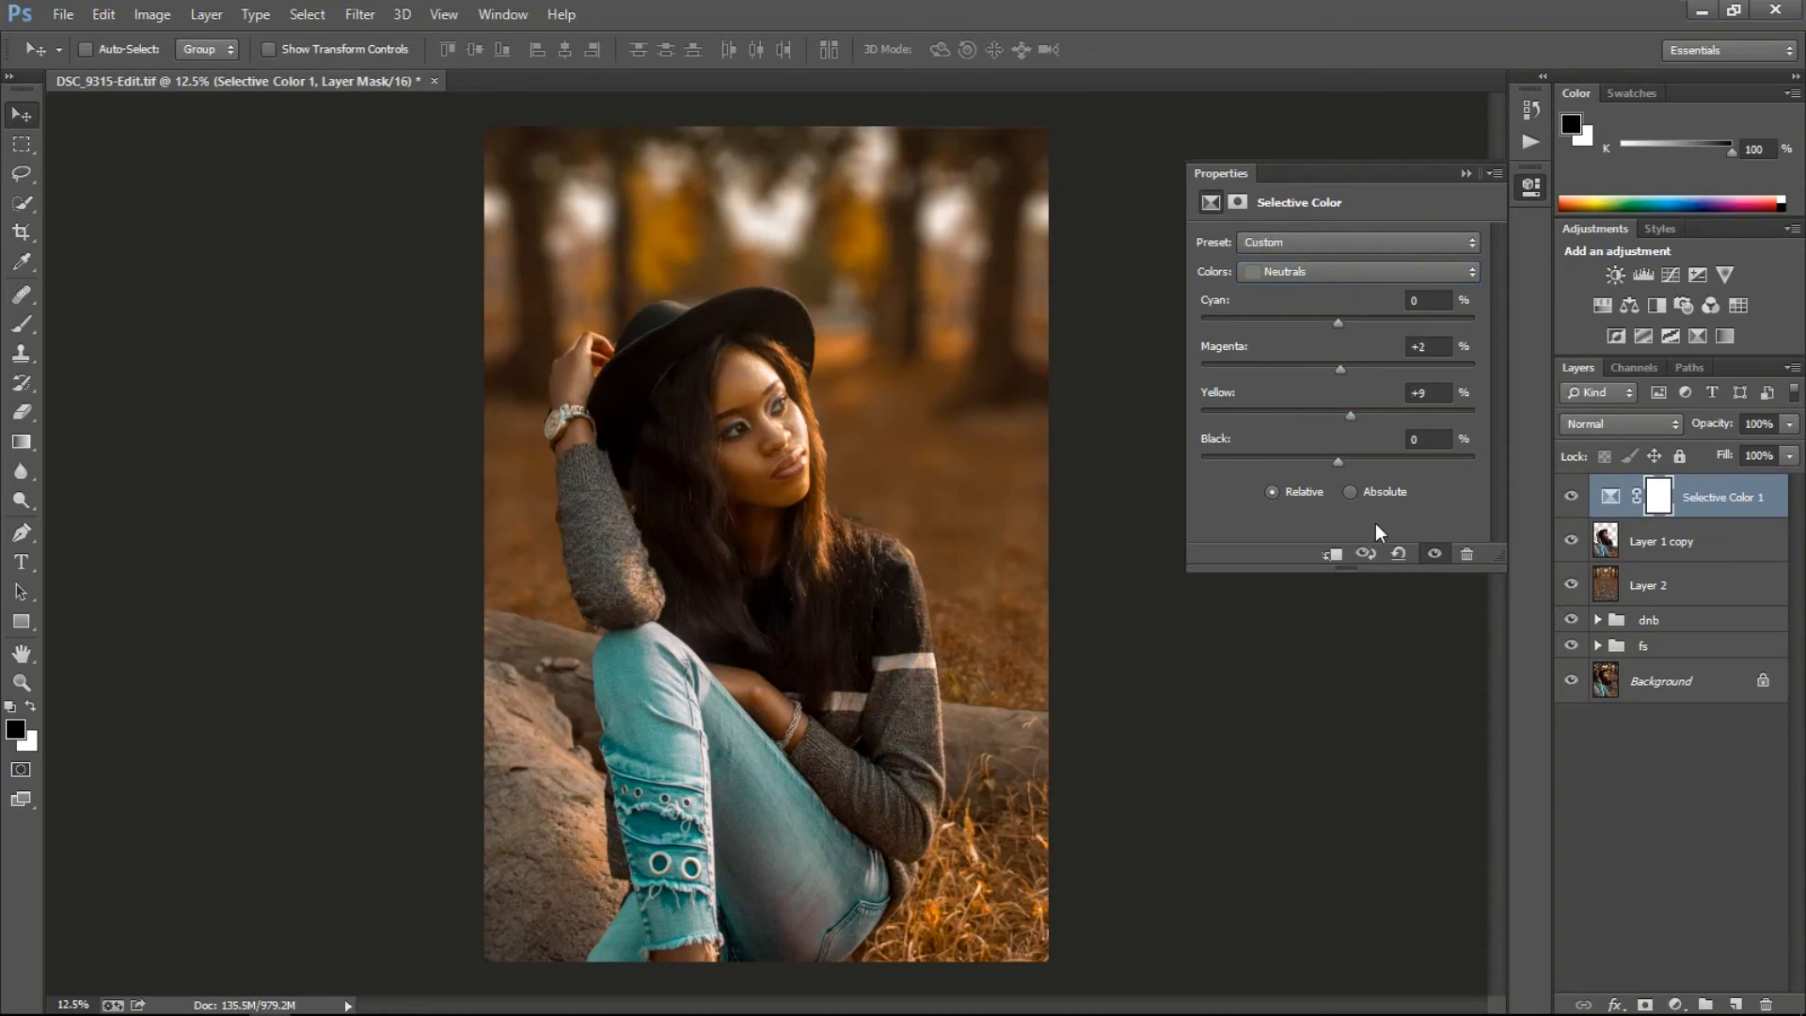
Fine-tune the Selective Color adjustment further in the neutrals and the other color ranges.
{"action": "left_click_drag", "start_coordinate": [1337, 323], "coordinate": [1324, 418]}
{"action": "left_click", "coordinate": [1317, 272]}
{"action": "left_click", "coordinate": [1307, 312]}
{"action": "left_click", "coordinate": [1335, 272]}
{"action": "left_click", "coordinate": [1312, 447]}
{"action": "left_click_drag", "start_coordinate": [1338, 322], "coordinate": [1340, 322]}
Create a new empty layer for painting and set the Brush's foreground color to orange (R 230, G 161, B 12).
{"action": "left_click", "coordinate": [1735, 1004]}
{"action": "key", "text": "b"}
{"action": "left_click", "coordinate": [15, 729]}
{"action": "left_click", "coordinate": [884, 280]}
{"action": "left_click", "coordinate": [1131, 238]}
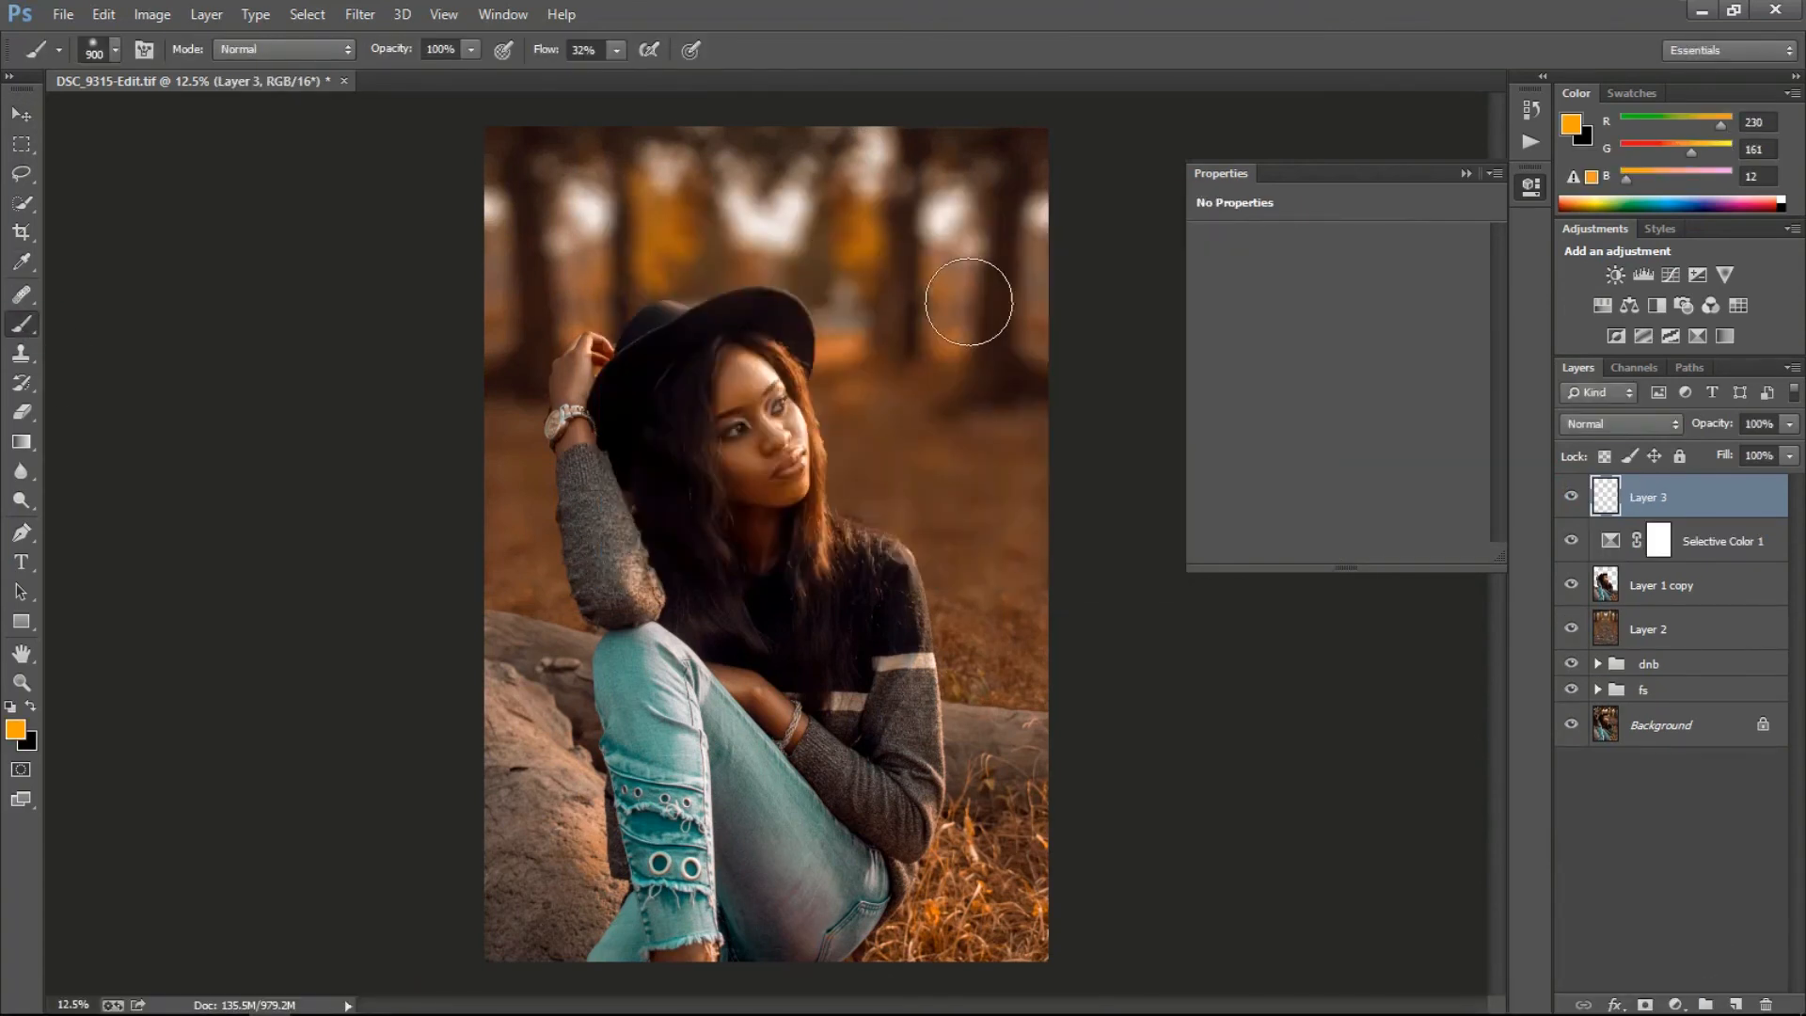
Raise the brush flow, enlarge the brush, and dab one orange spot over the background trees beside the hat.
{"action": "left_click_drag", "start_coordinate": [616, 50], "coordinate": [697, 79]}
{"action": "key", "text": "bracketright"}
{"action": "key", "text": "bracketright"}
{"action": "key", "text": "bracketright"}
{"action": "key", "text": "bracketright"}
{"action": "left_click", "coordinate": [948, 296]}
Scale the orange spot to about 526% and center it near the photo's upper-right corner.
{"action": "key", "text": "ctrl+t"}
{"action": "left_click_drag", "start_coordinate": [1052, 435], "coordinate": [1560, 1014]}
{"action": "key", "text": "ctrl+minus"}
{"action": "key", "text": "ctrl+minus"}
{"action": "left_click_drag", "start_coordinate": [835, 481], "coordinate": [855, 414]}
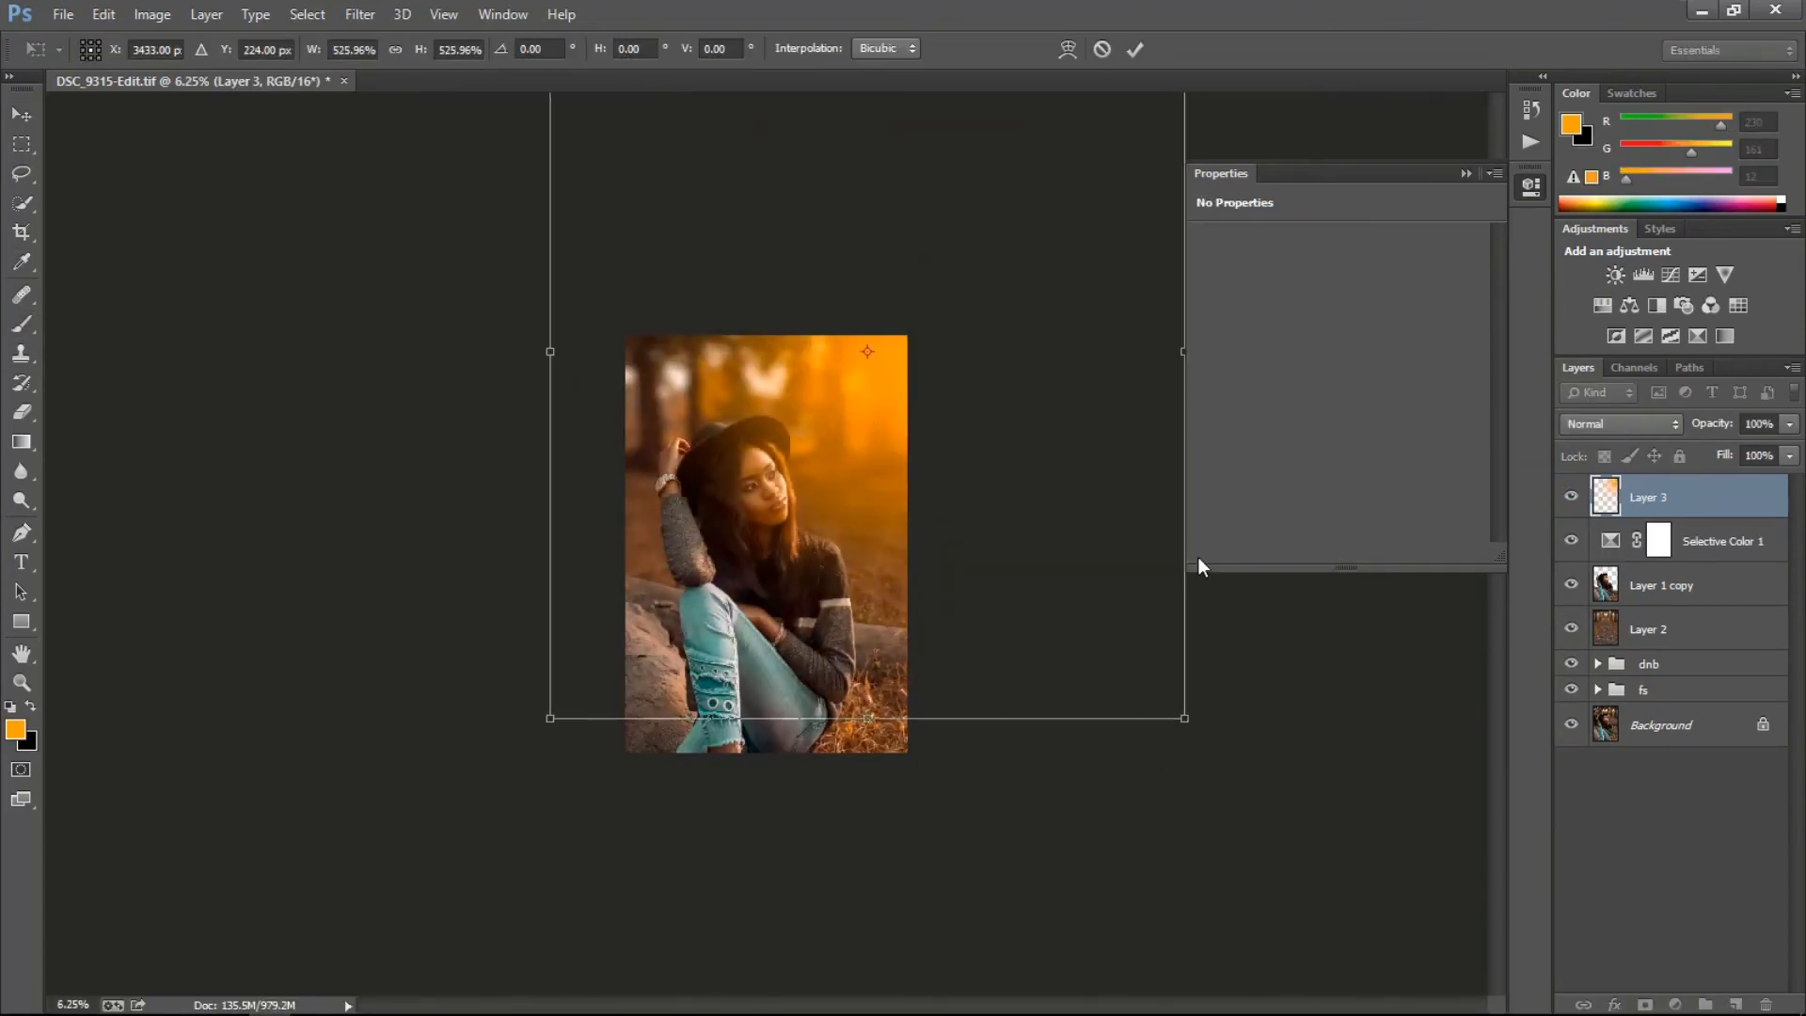
Set the orange glow layer to Screen at 31% opacity, then compare the result with the original Background.
{"action": "left_click", "coordinate": [1620, 423]}
{"action": "left_click", "coordinate": [1599, 186]}
{"action": "left_click_drag", "start_coordinate": [1721, 430], "coordinate": [1705, 430]}
{"action": "key", "text": "Return"}
{"action": "key", "text": "ctrl+0"}
{"action": "left_click", "coordinate": [1570, 725], "text": "alt"}
{"action": "left_click", "coordinate": [1570, 724], "text": "alt"}
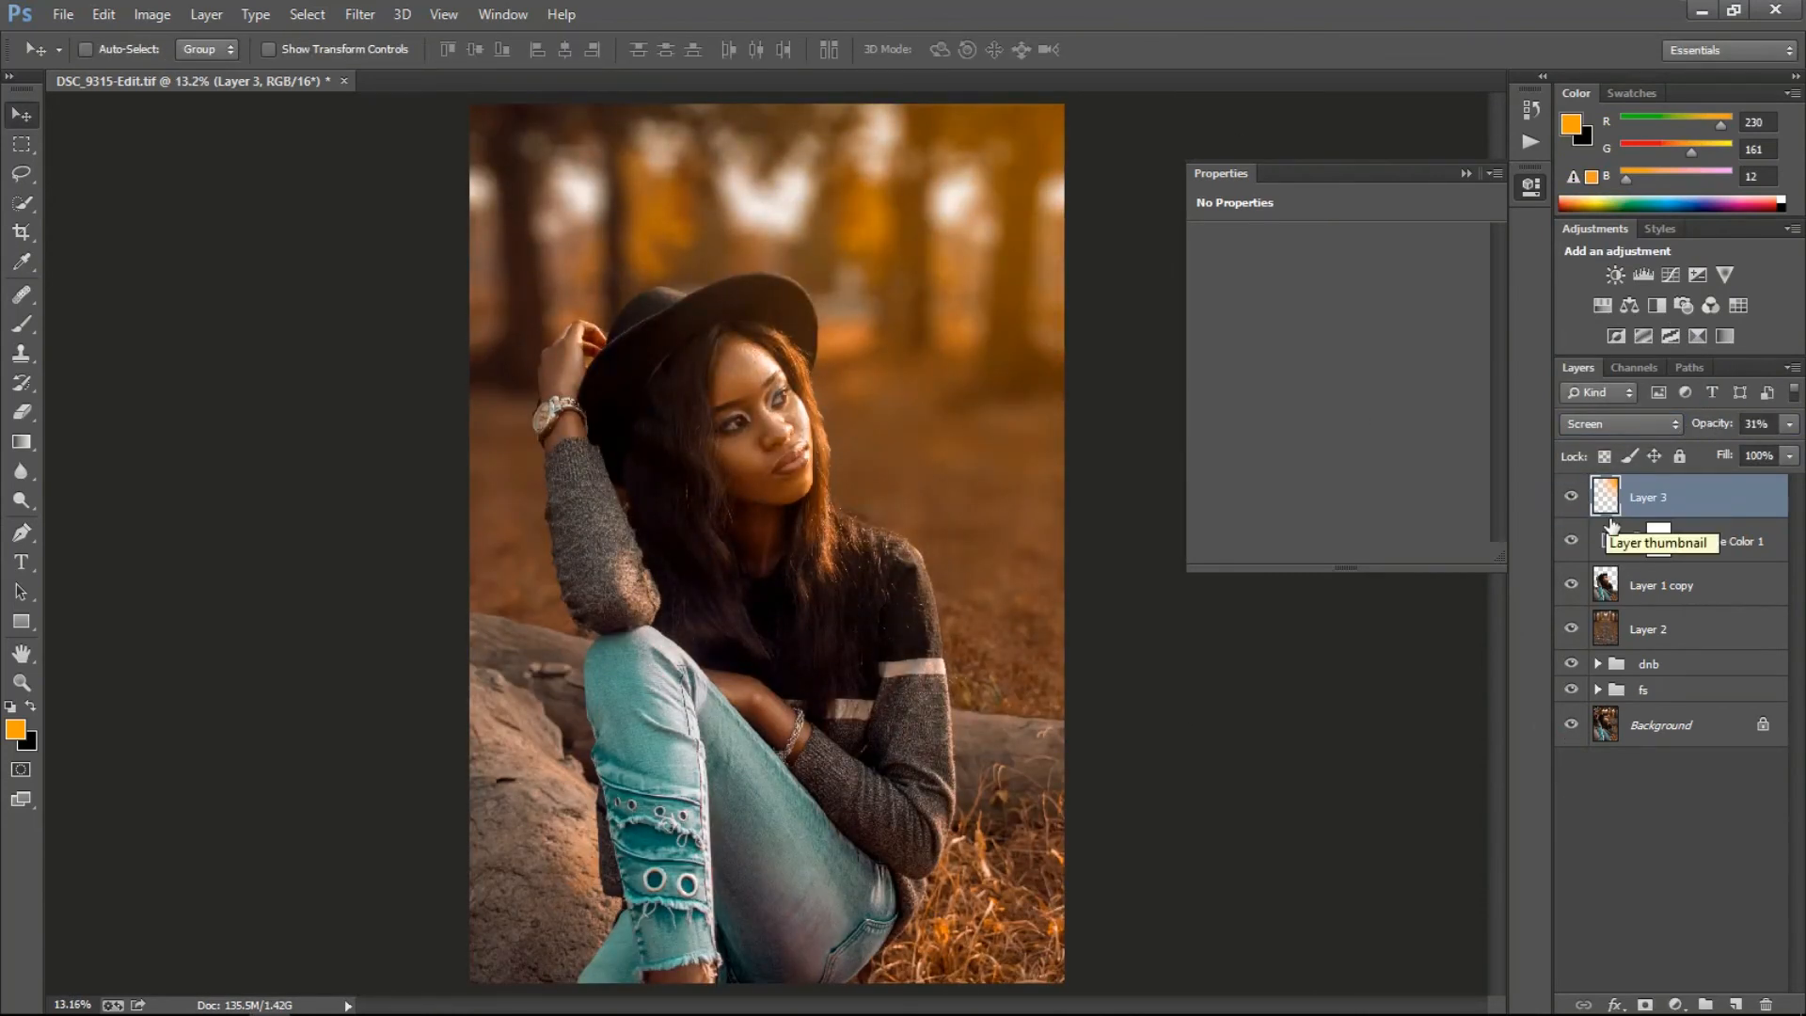
Mask the orange glow off the woman's face and slightly raise the glow layer's opacity.
{"action": "left_click", "coordinate": [1645, 1005]}
{"action": "key", "text": "d"}
{"action": "key", "text": "b"}
{"action": "left_click", "coordinate": [743, 391]}
{"action": "key", "text": "v"}
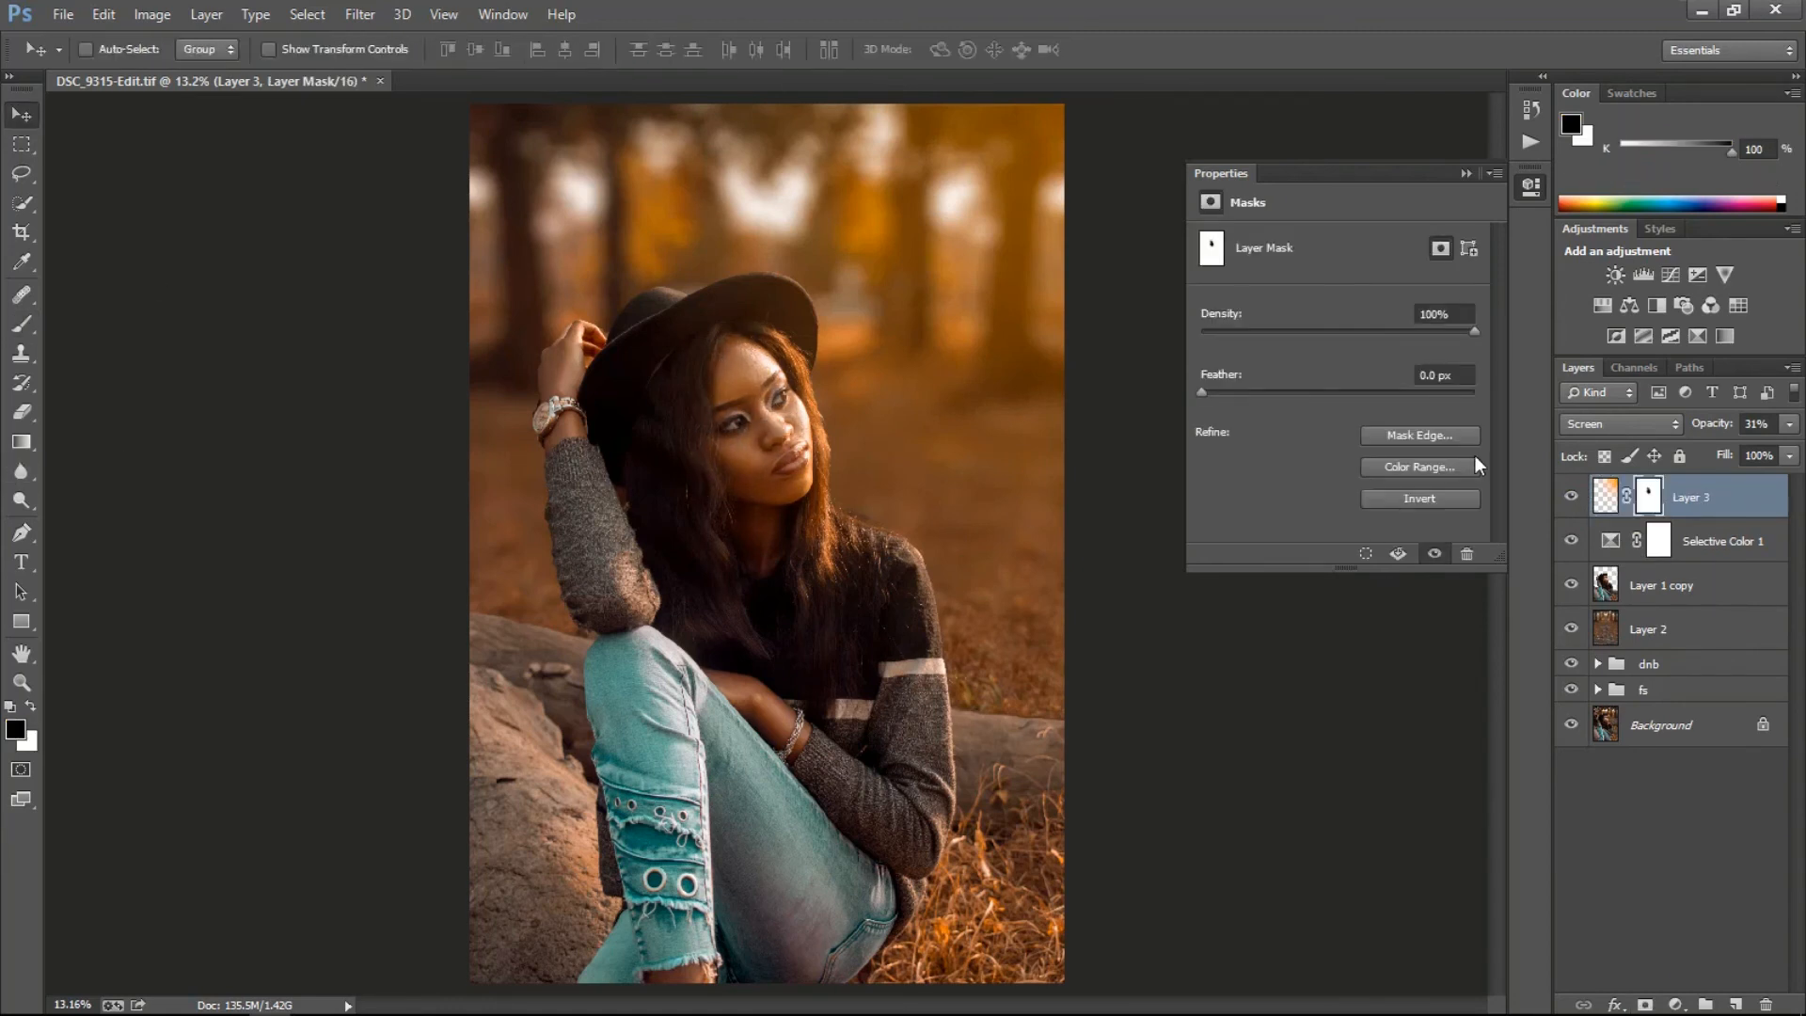
{"action": "left_click_drag", "start_coordinate": [1710, 425], "coordinate": [1718, 425]}
Add a colorized Hue/Saturation adjustment with hue 0, saturation 48 and lightness -31, and invert its mask to black.
{"action": "left_click", "coordinate": [1602, 305]}
{"action": "scroll", "coordinate": [753, 421], "scroll_direction": "up", "scroll_amount": 3}
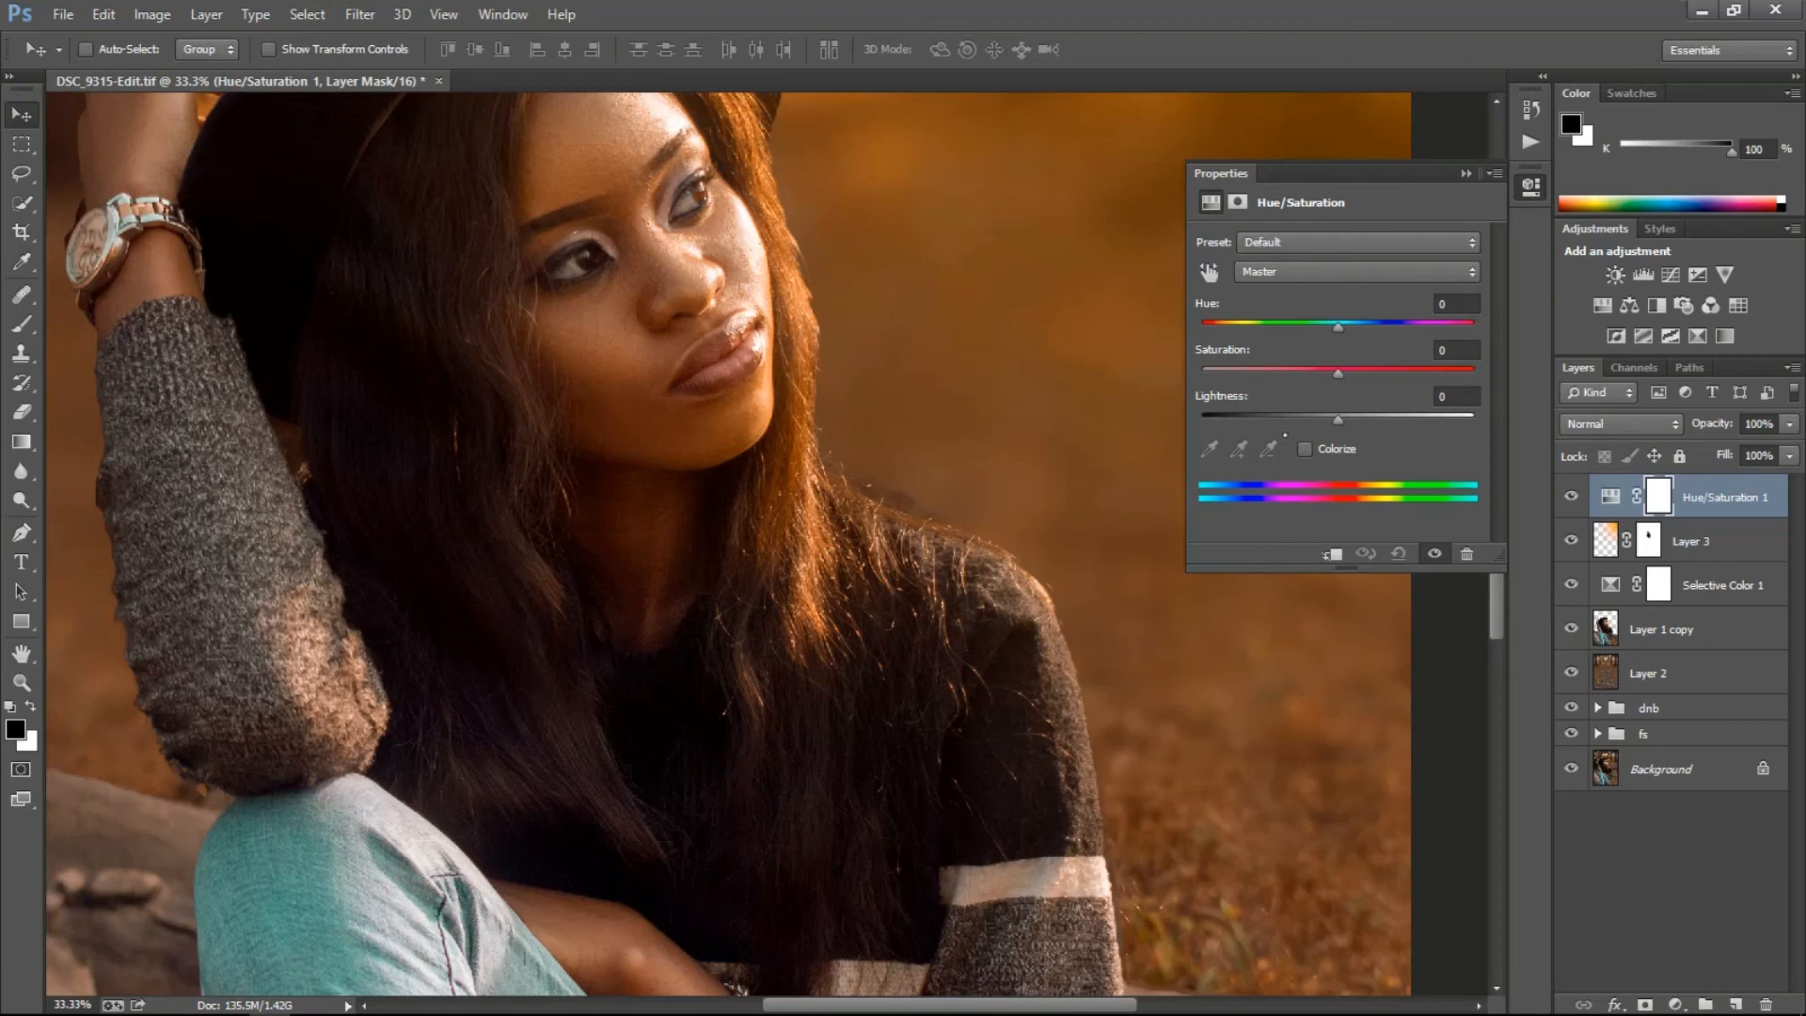
{"action": "left_click", "coordinate": [1305, 449]}
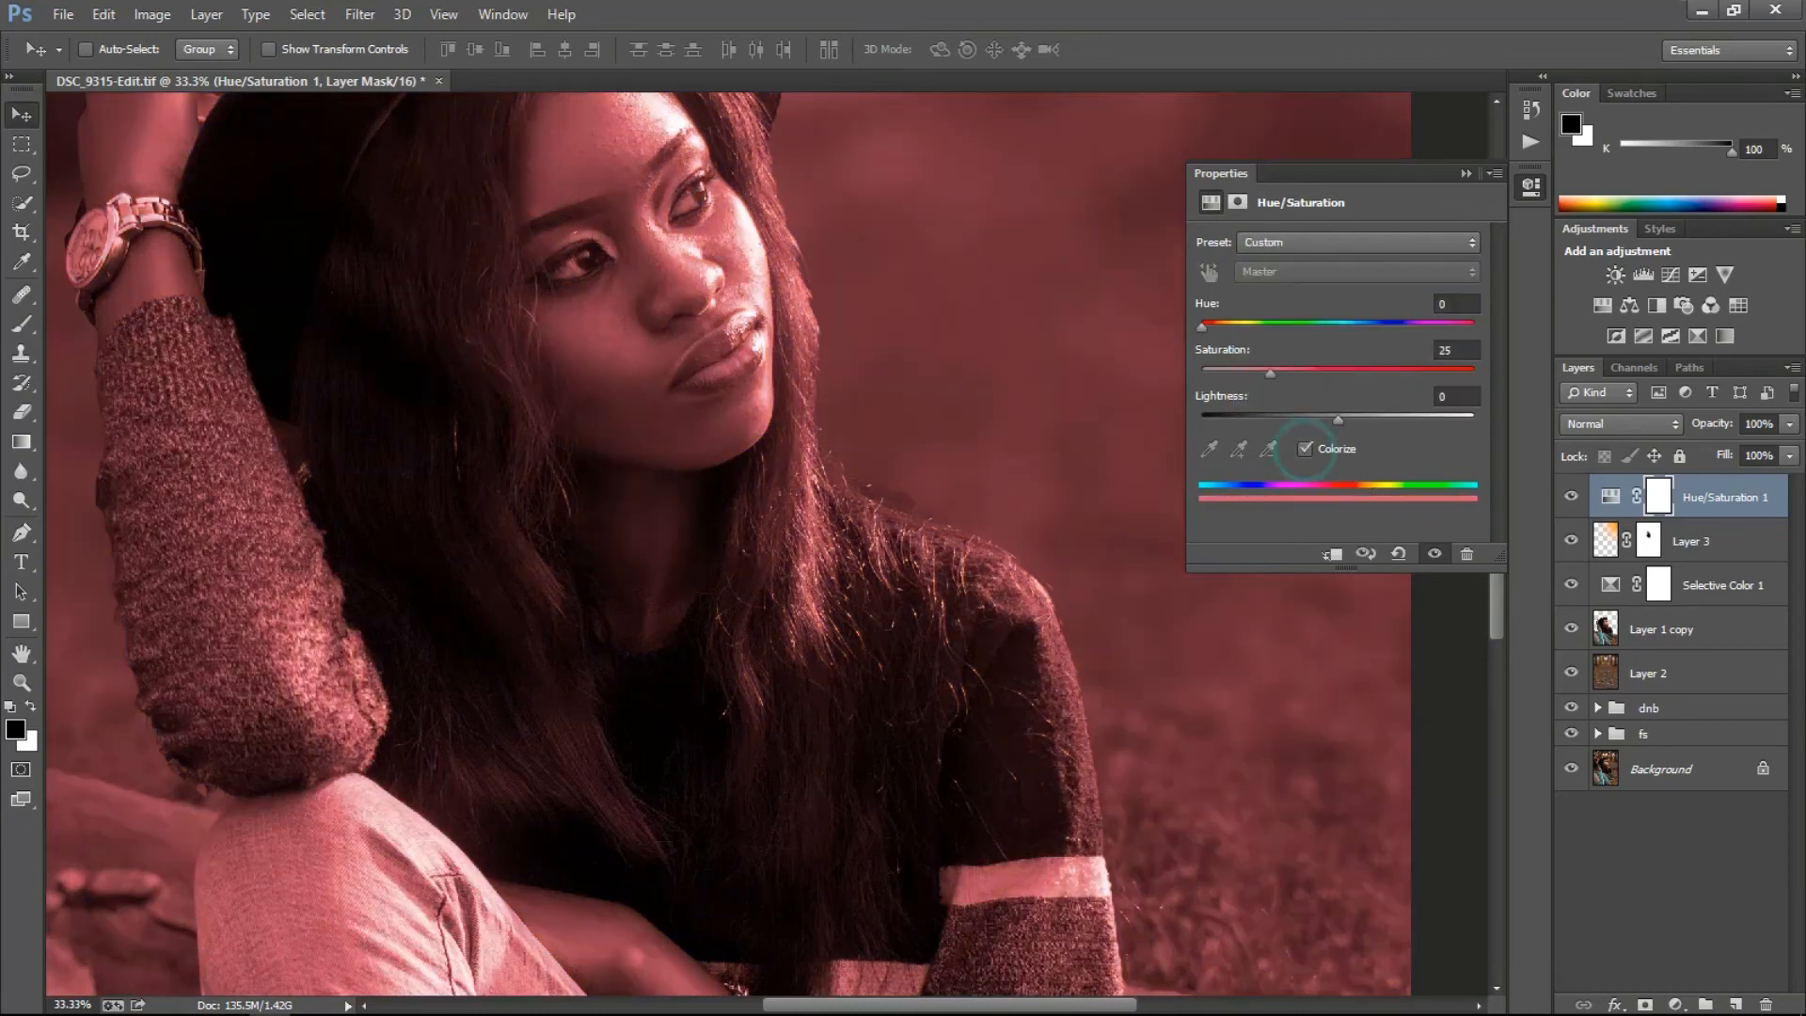
{"action": "mouse_move", "coordinate": [1270, 370]}
{"action": "left_mouse_down"}
{"action": "mouse_move", "coordinate": [1332, 370]}
{"action": "mouse_move", "coordinate": [1294, 420]}
{"action": "left_mouse_up"}
{"action": "key", "text": "ctrl+i"}
Paint the Hue/Saturation mask white over the lips at 100% flow, using a smaller brush for the edges.
{"action": "key", "text": "b"}
{"action": "left_click_drag", "start_coordinate": [616, 50], "coordinate": [694, 77]}
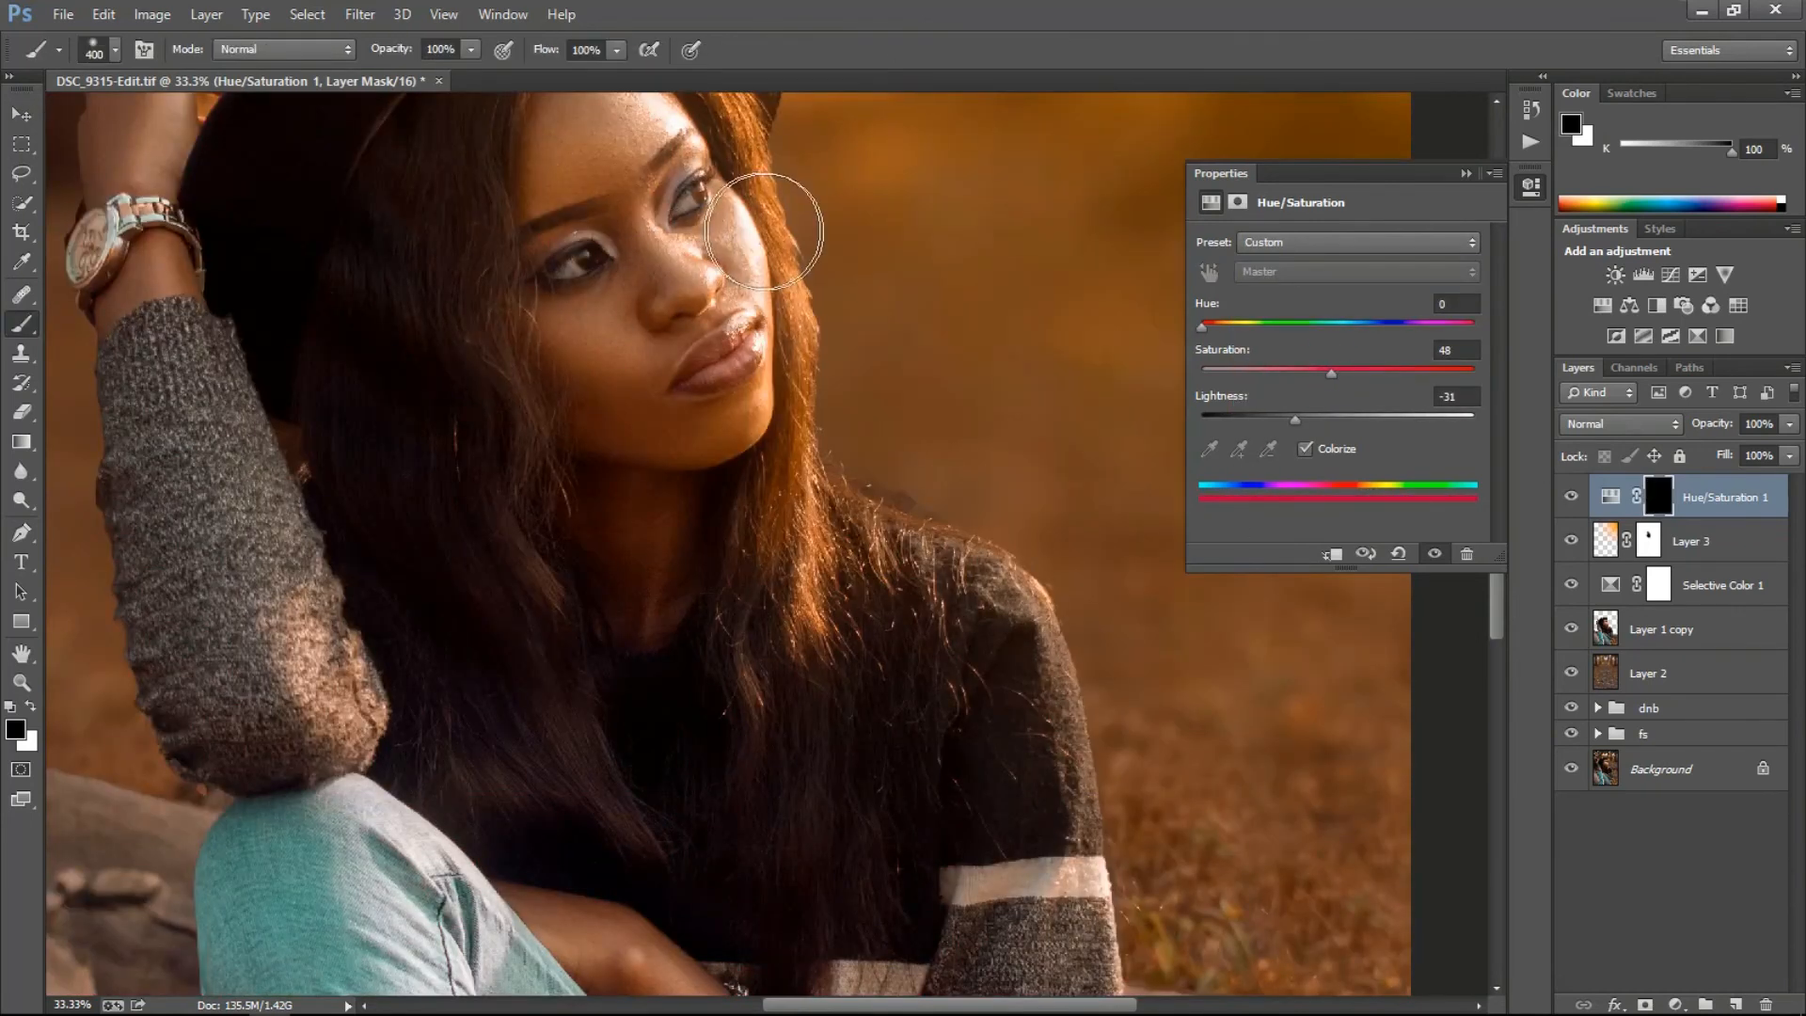
{"action": "key", "text": "ctrl+plus"}
{"action": "key", "text": "ctrl+plus"}
{"action": "key", "text": "x"}
{"action": "mouse_move", "coordinate": [686, 389]}
{"action": "left_mouse_down"}
{"action": "mouse_move", "coordinate": [686, 467]}
{"action": "mouse_move", "coordinate": [622, 467]}
{"action": "mouse_move", "coordinate": [687, 474]}
{"action": "mouse_move", "coordinate": [657, 400]}
{"action": "mouse_move", "coordinate": [682, 381]}
{"action": "mouse_move", "coordinate": [651, 478]}
{"action": "mouse_move", "coordinate": [699, 465]}
{"action": "mouse_move", "coordinate": [601, 483]}
{"action": "left_mouse_up"}
{"action": "key", "text": "["}
{"action": "key", "text": "["}
{"action": "key", "text": "["}
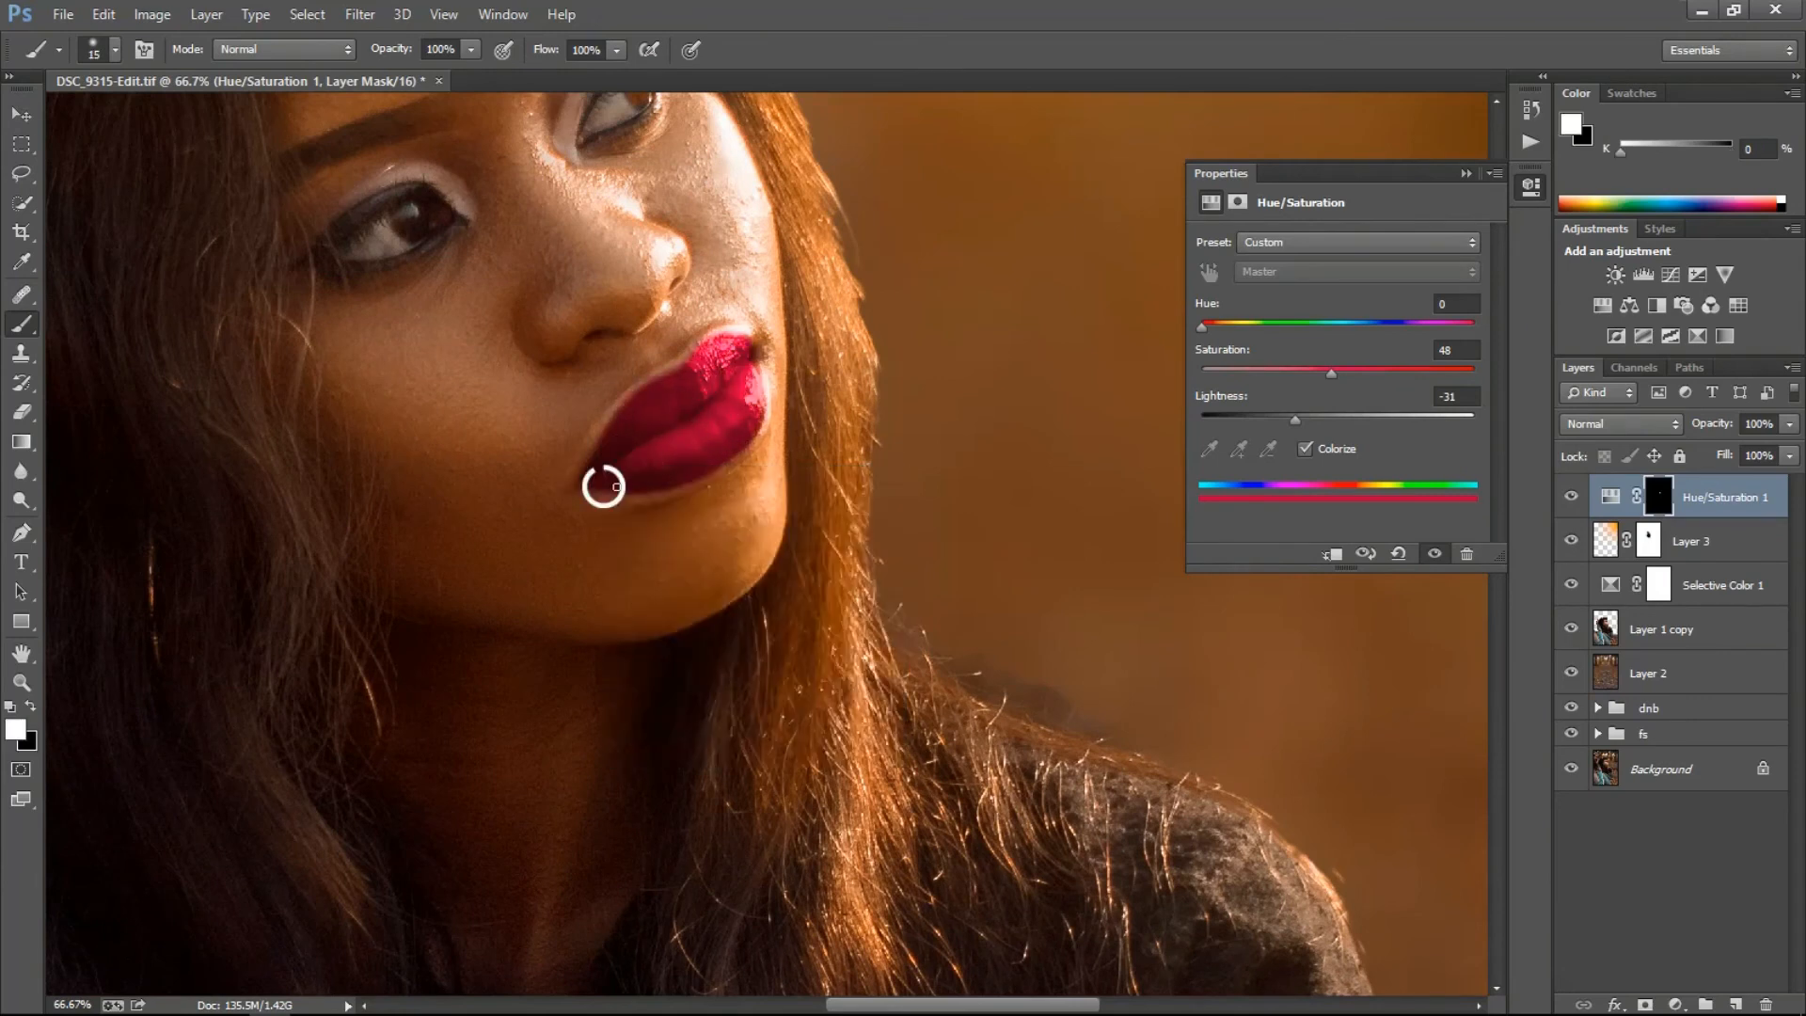
{"action": "key", "text": "["}
{"action": "key", "text": "["}
{"action": "key", "text": "["}
{"action": "key", "text": "ctrl+minus"}
{"action": "left_click_drag", "start_coordinate": [660, 112], "coordinate": [651, 318]}
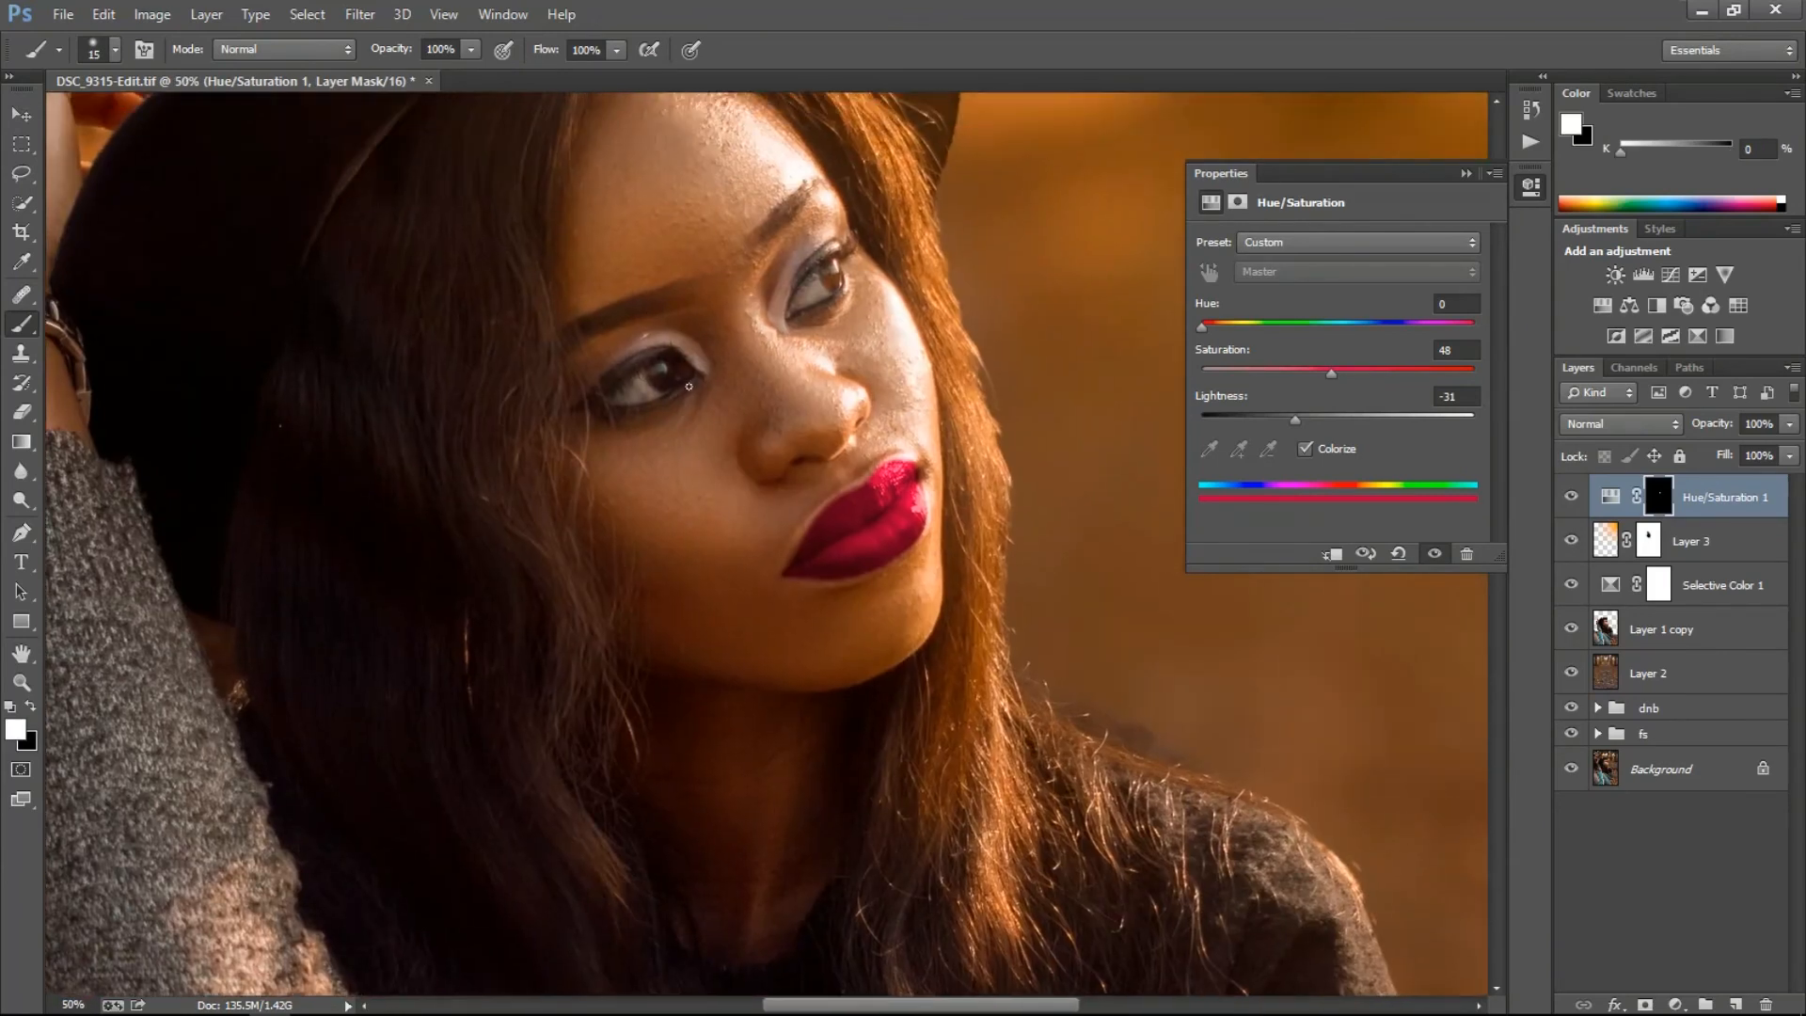
Merge Layer 1 copy with Layer 2 and duplicate the merged layer.
{"action": "left_click", "coordinate": [1698, 632]}
{"action": "left_click", "coordinate": [1661, 667], "text": "shift"}
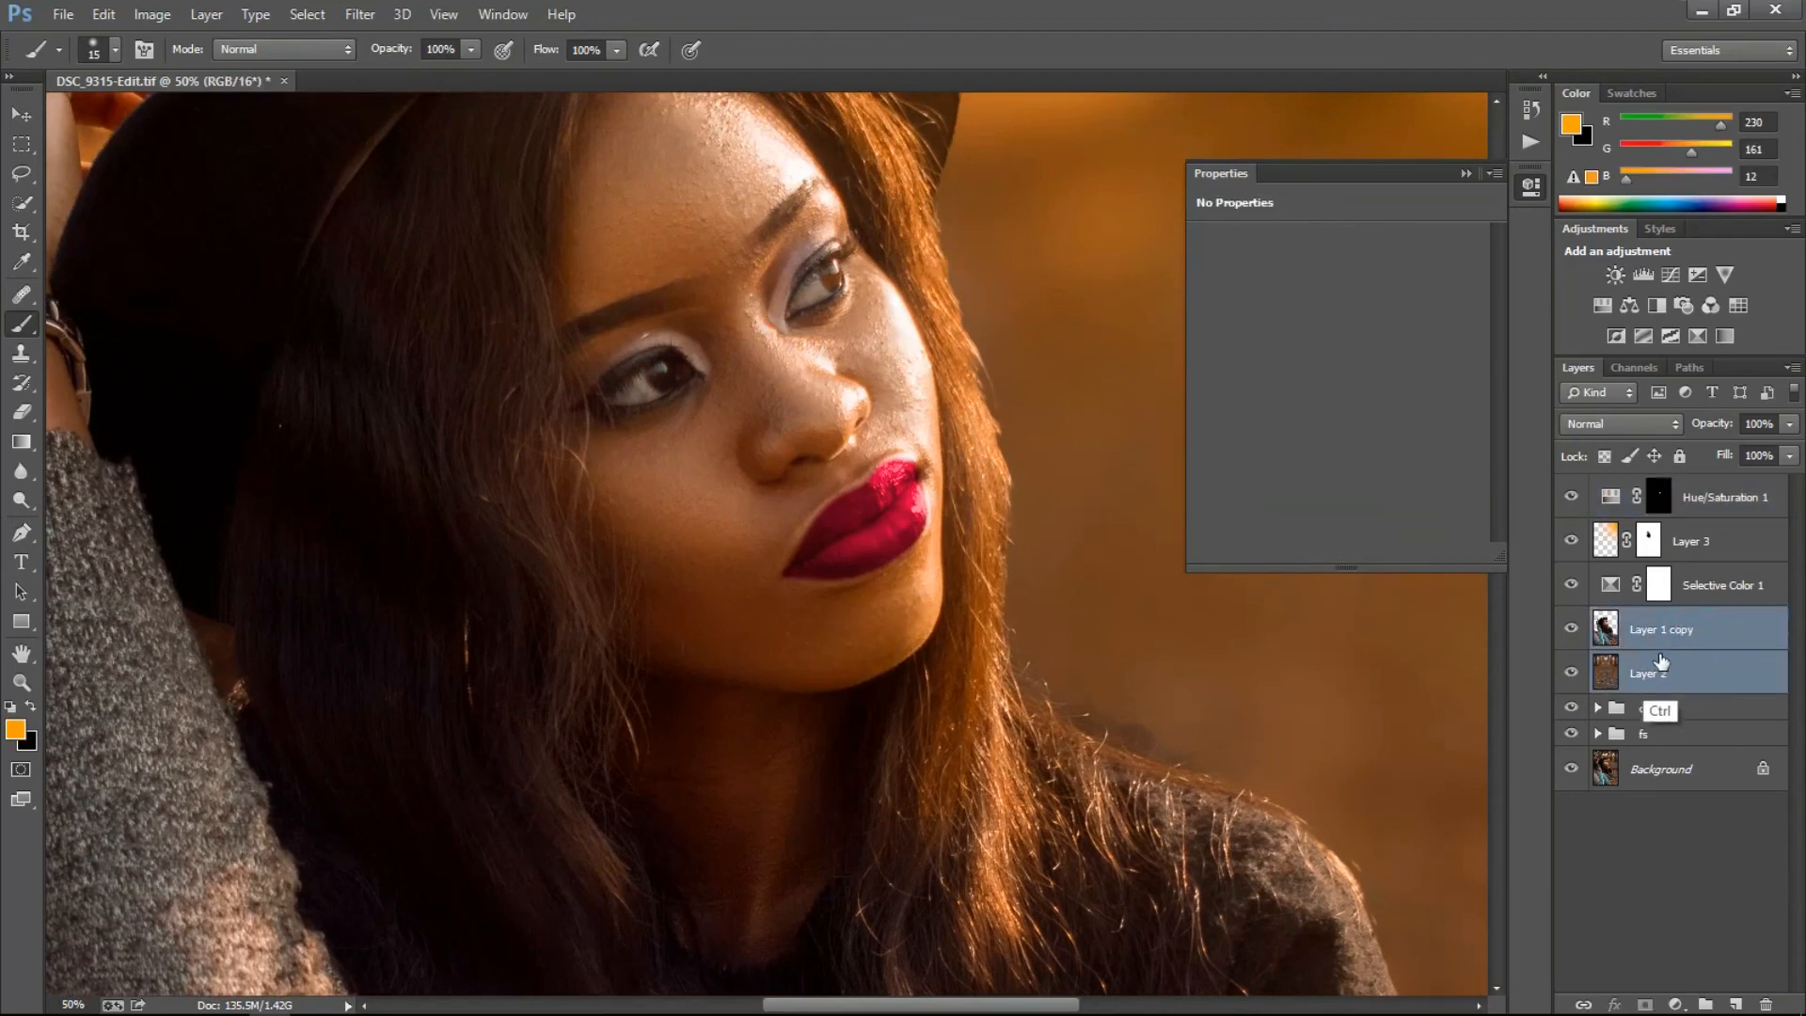
{"action": "key", "text": "ctrl+e"}
{"action": "key", "text": "ctrl+j"}
Apply a High Pass filter with a 10-pixel radius to the duplicate layer and set its blend mode to Hard Light.
{"action": "left_click", "coordinate": [359, 14]}
{"action": "left_click", "coordinate": [709, 359]}
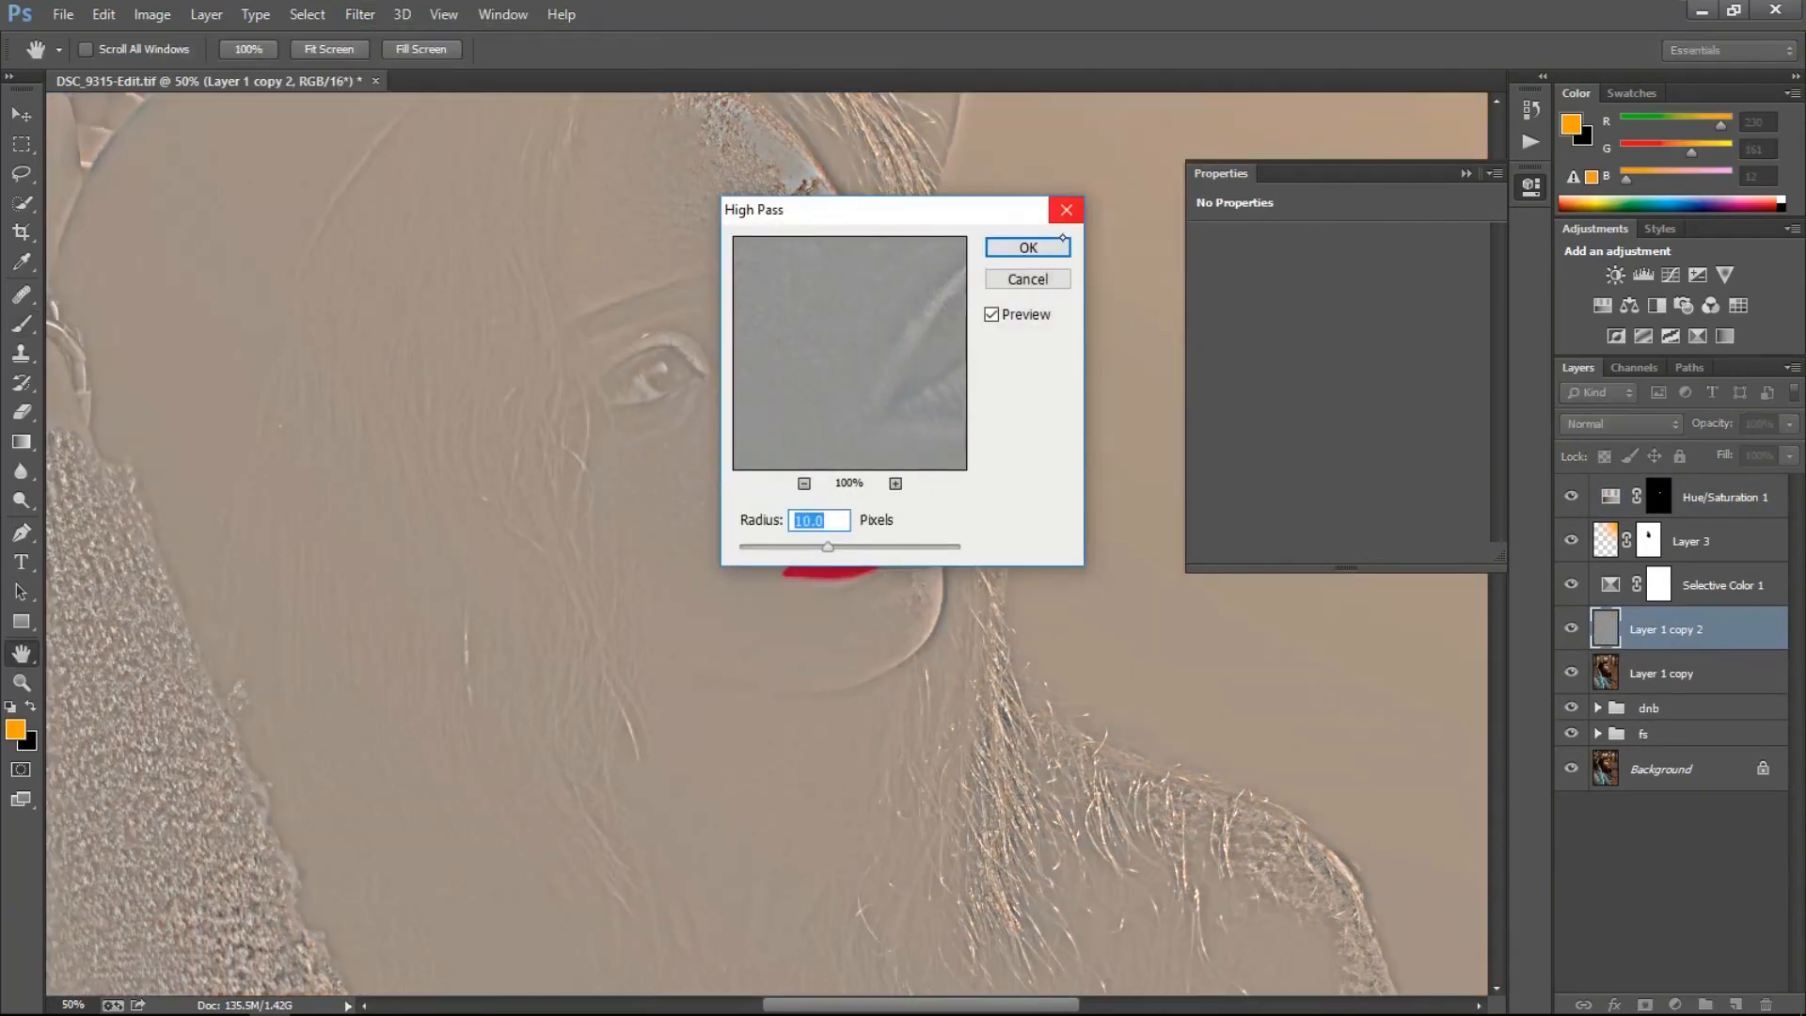
{"action": "left_click", "coordinate": [1028, 246]}
{"action": "left_click", "coordinate": [1619, 423]}
{"action": "left_click", "coordinate": [1599, 371]}
Add a black mask to the High Pass layer and reveal the sharpening over both eyes with a 40 px white brush.
{"action": "left_click", "coordinate": [1645, 1005]}
{"action": "key", "text": "ctrl+i"}
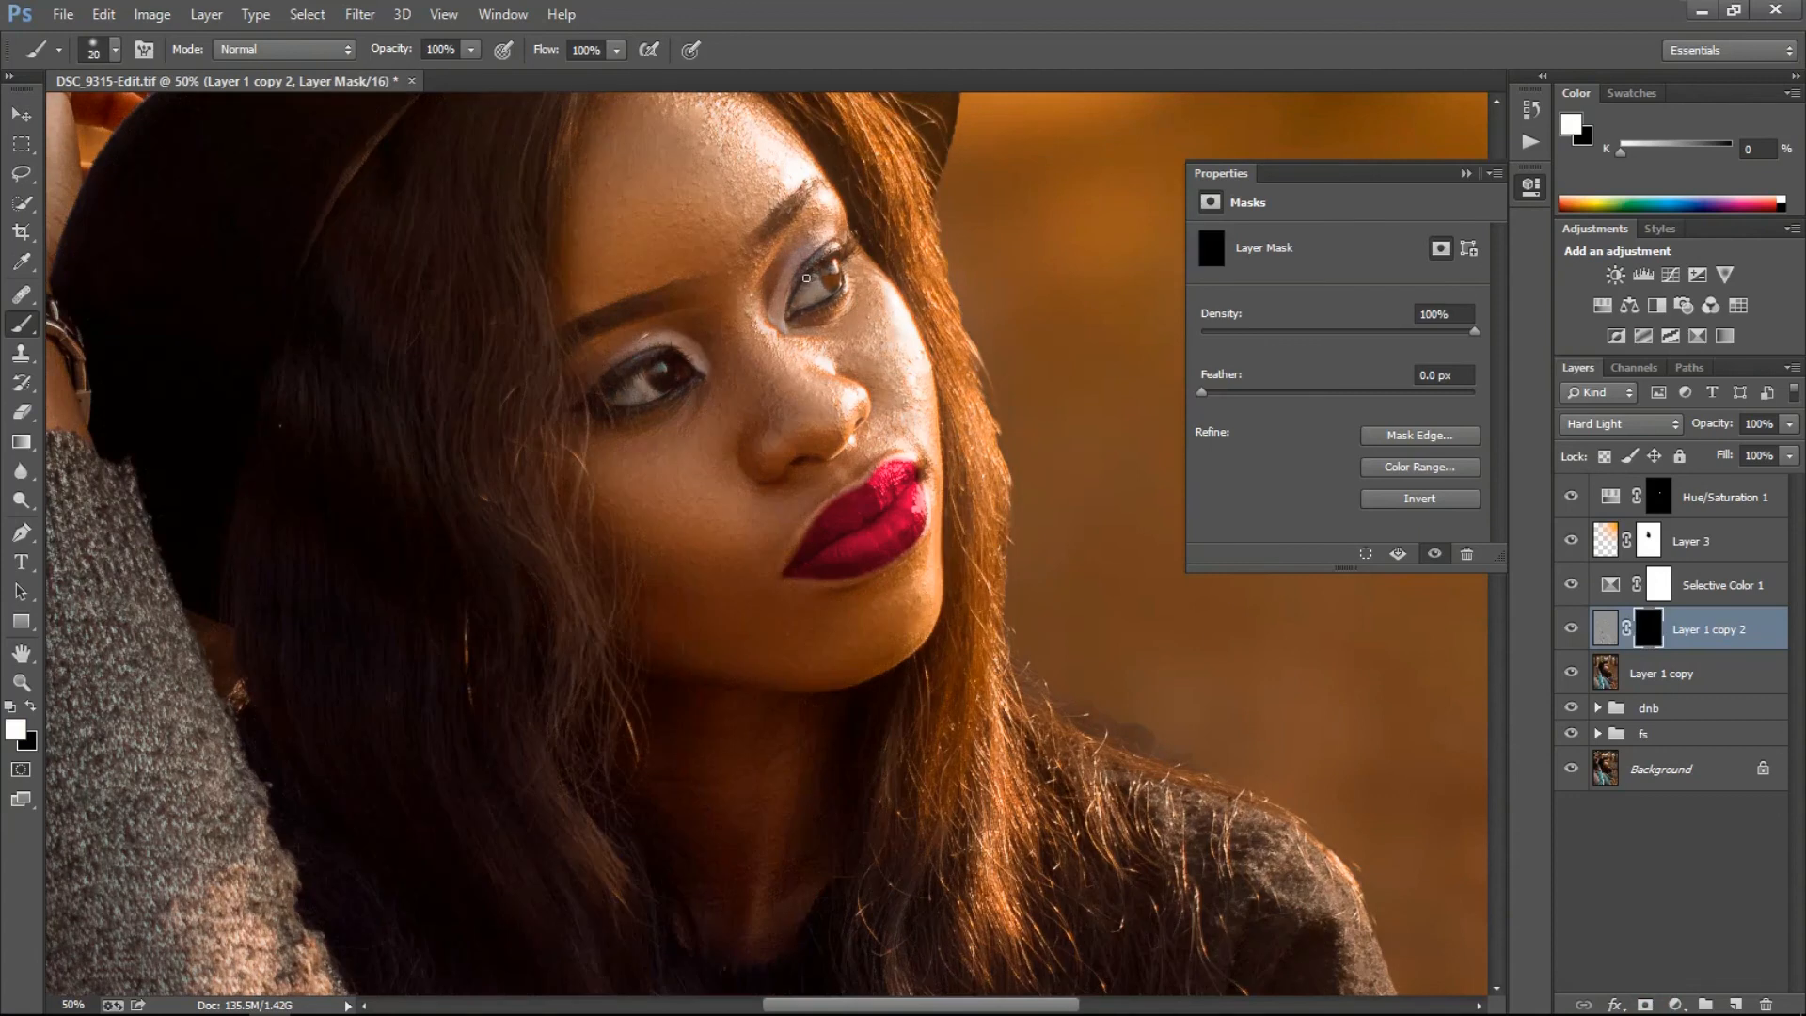
{"action": "key", "text": "bracketright"}
{"action": "key", "text": "bracketright"}
{"action": "key", "text": "bracketright"}
{"action": "key", "text": "bracketright"}
{"action": "key", "text": "bracketright"}
{"action": "left_click", "coordinate": [824, 275]}
{"action": "left_click", "coordinate": [658, 302]}
Create a new Soft Light layer filled with 50% gray.
{"action": "key", "text": "ctrl+shift+n"}
{"action": "left_click", "coordinate": [859, 386]}
{"action": "left_click", "coordinate": [771, 708]}
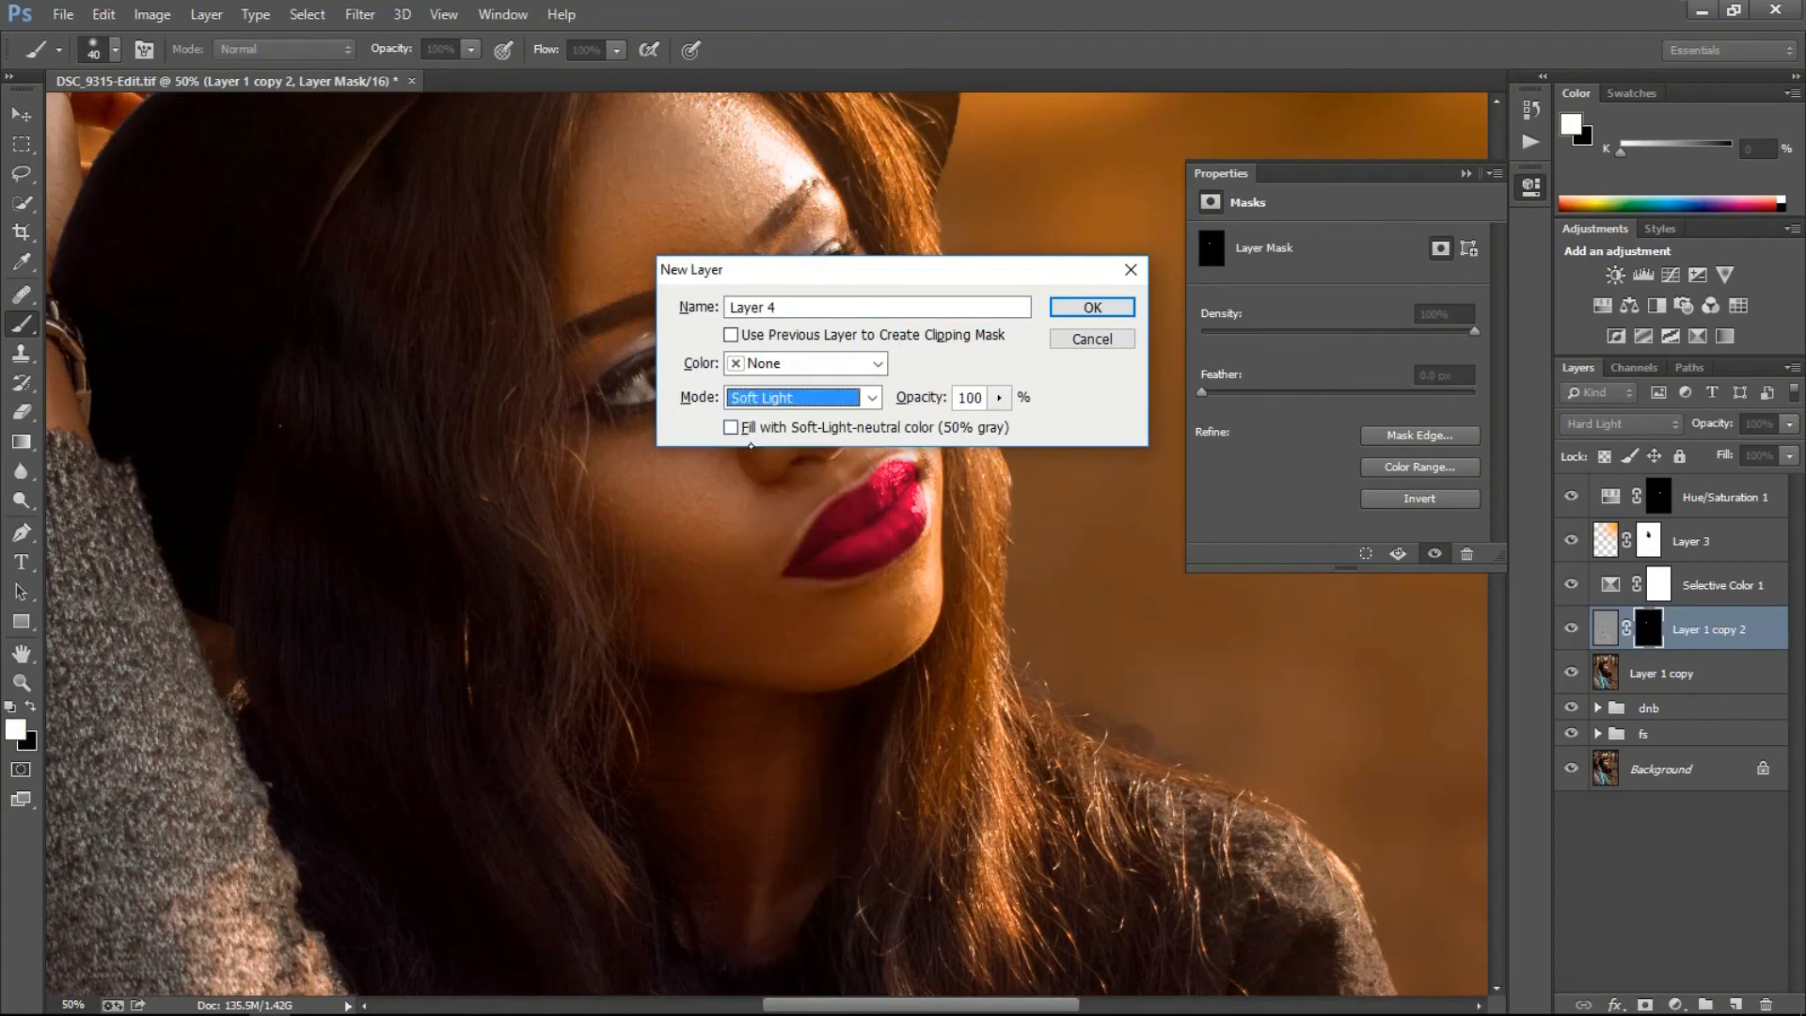
{"action": "left_click", "coordinate": [730, 427]}
{"action": "left_click", "coordinate": [1093, 308]}
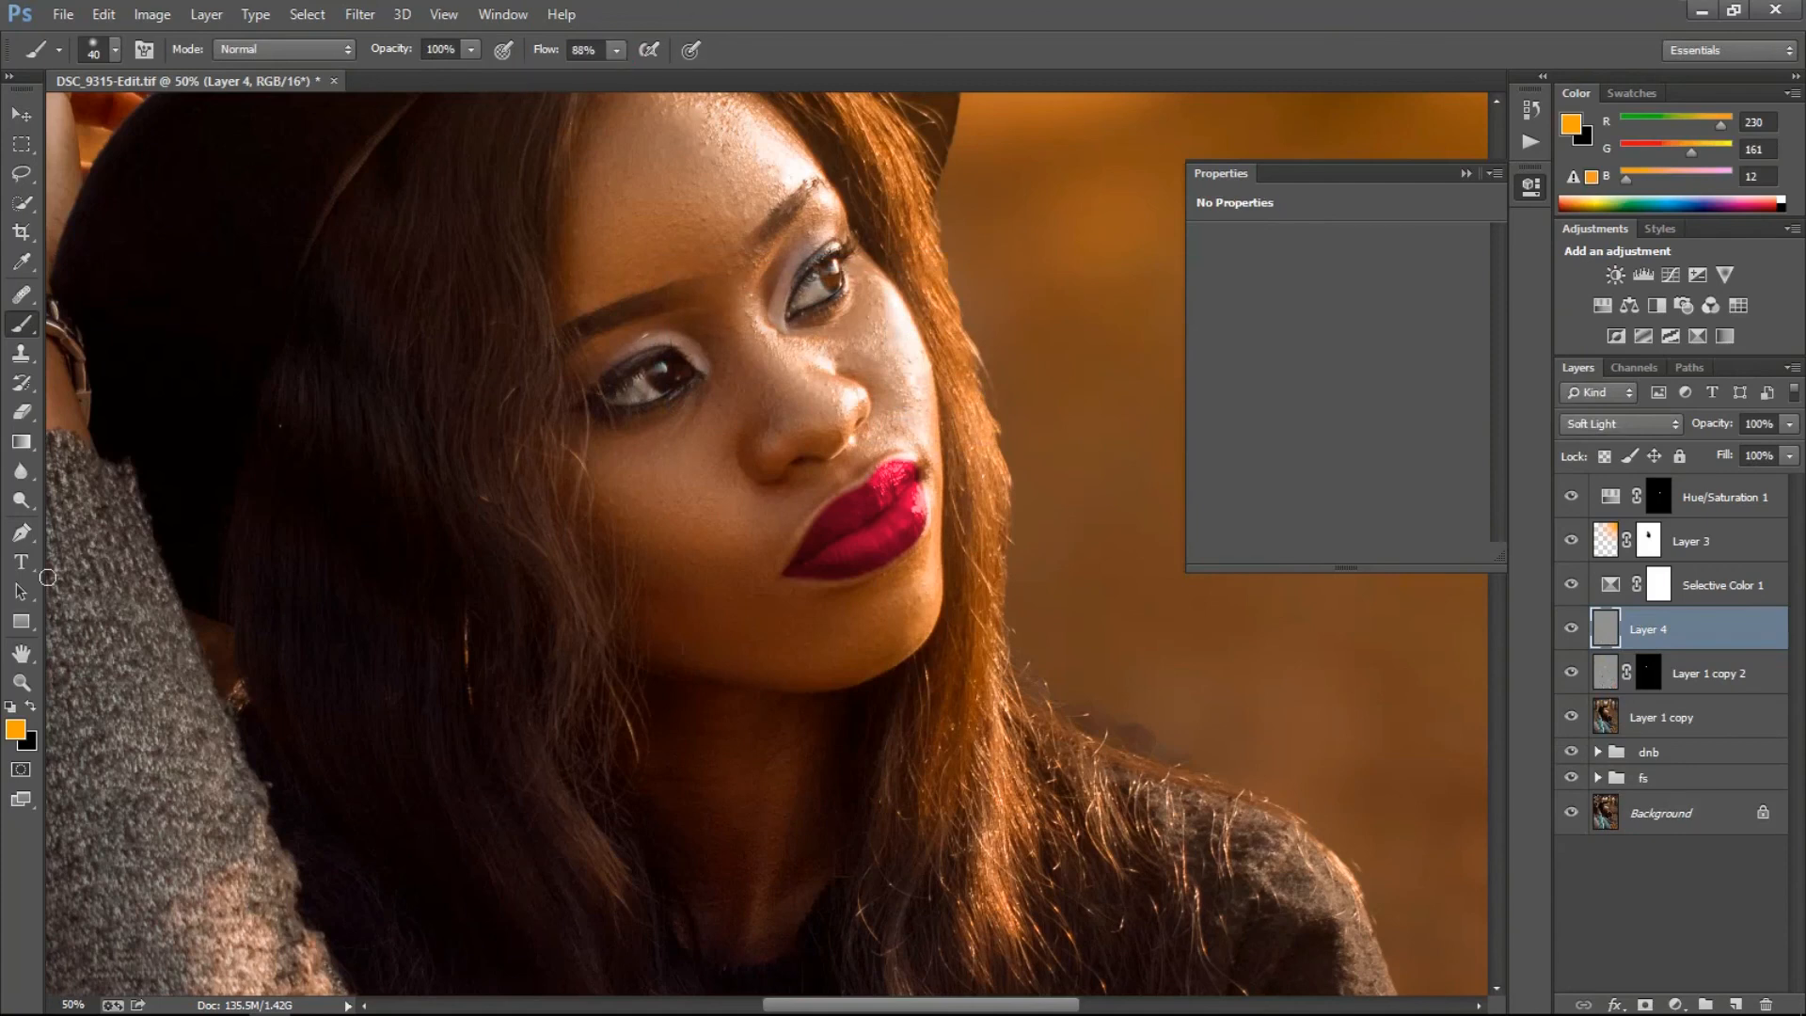
Dodge and burn the eyes on the gray Soft Light layer to strengthen their contrast.
{"action": "left_click", "coordinate": [20, 499]}
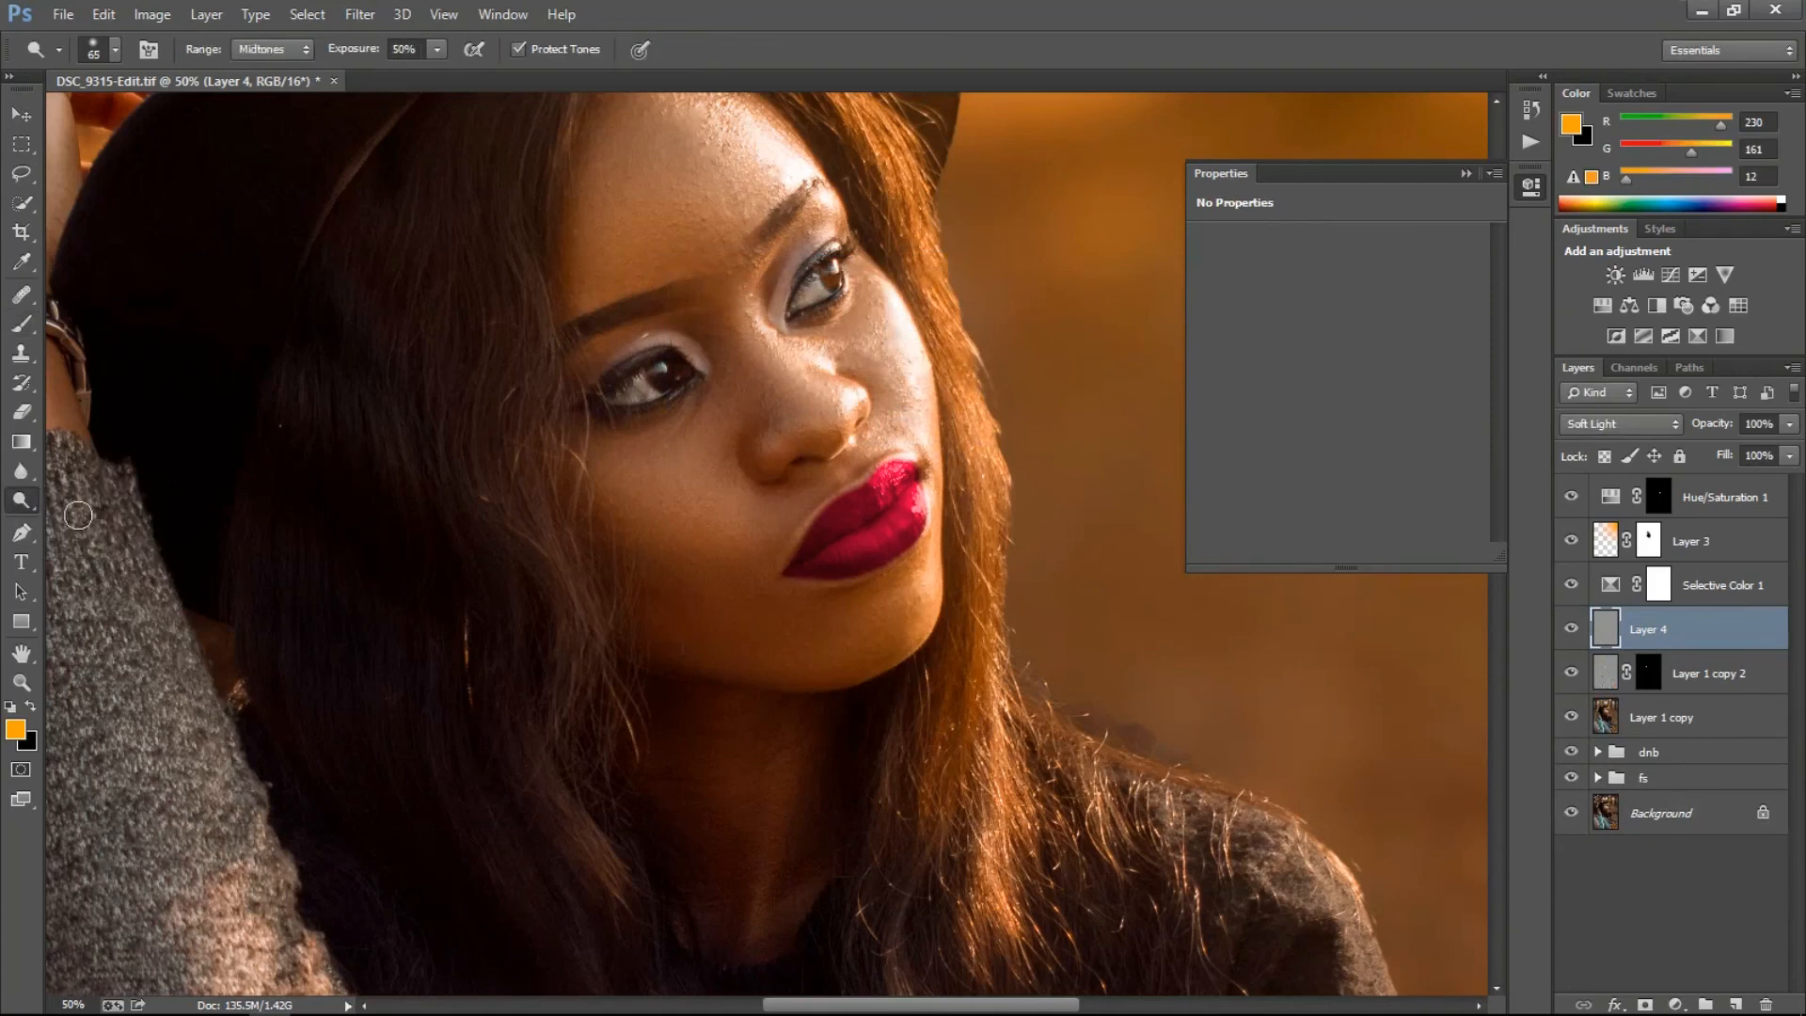
{"action": "left_click", "coordinate": [437, 49]}
{"action": "left_click", "coordinate": [236, 53]}
{"action": "left_click", "coordinate": [273, 109]}
{"action": "left_click", "coordinate": [23, 503]}
{"action": "left_click", "coordinate": [90, 519]}
{"action": "left_click", "coordinate": [821, 275]}
Compare the face with the dodge-and-burn layer hidden and shown, both in full view and close up.
{"action": "key", "text": "ctrl+0"}
{"action": "left_click", "coordinate": [1570, 629]}
{"action": "key", "text": "ctrl+plus"}
{"action": "key", "text": "ctrl+plus"}
{"action": "key", "text": "ctrl+plus"}
{"action": "key", "text": "ctrl+plus"}
{"action": "key", "text": "ctrl+plus"}
{"action": "left_click", "coordinate": [1570, 629]}
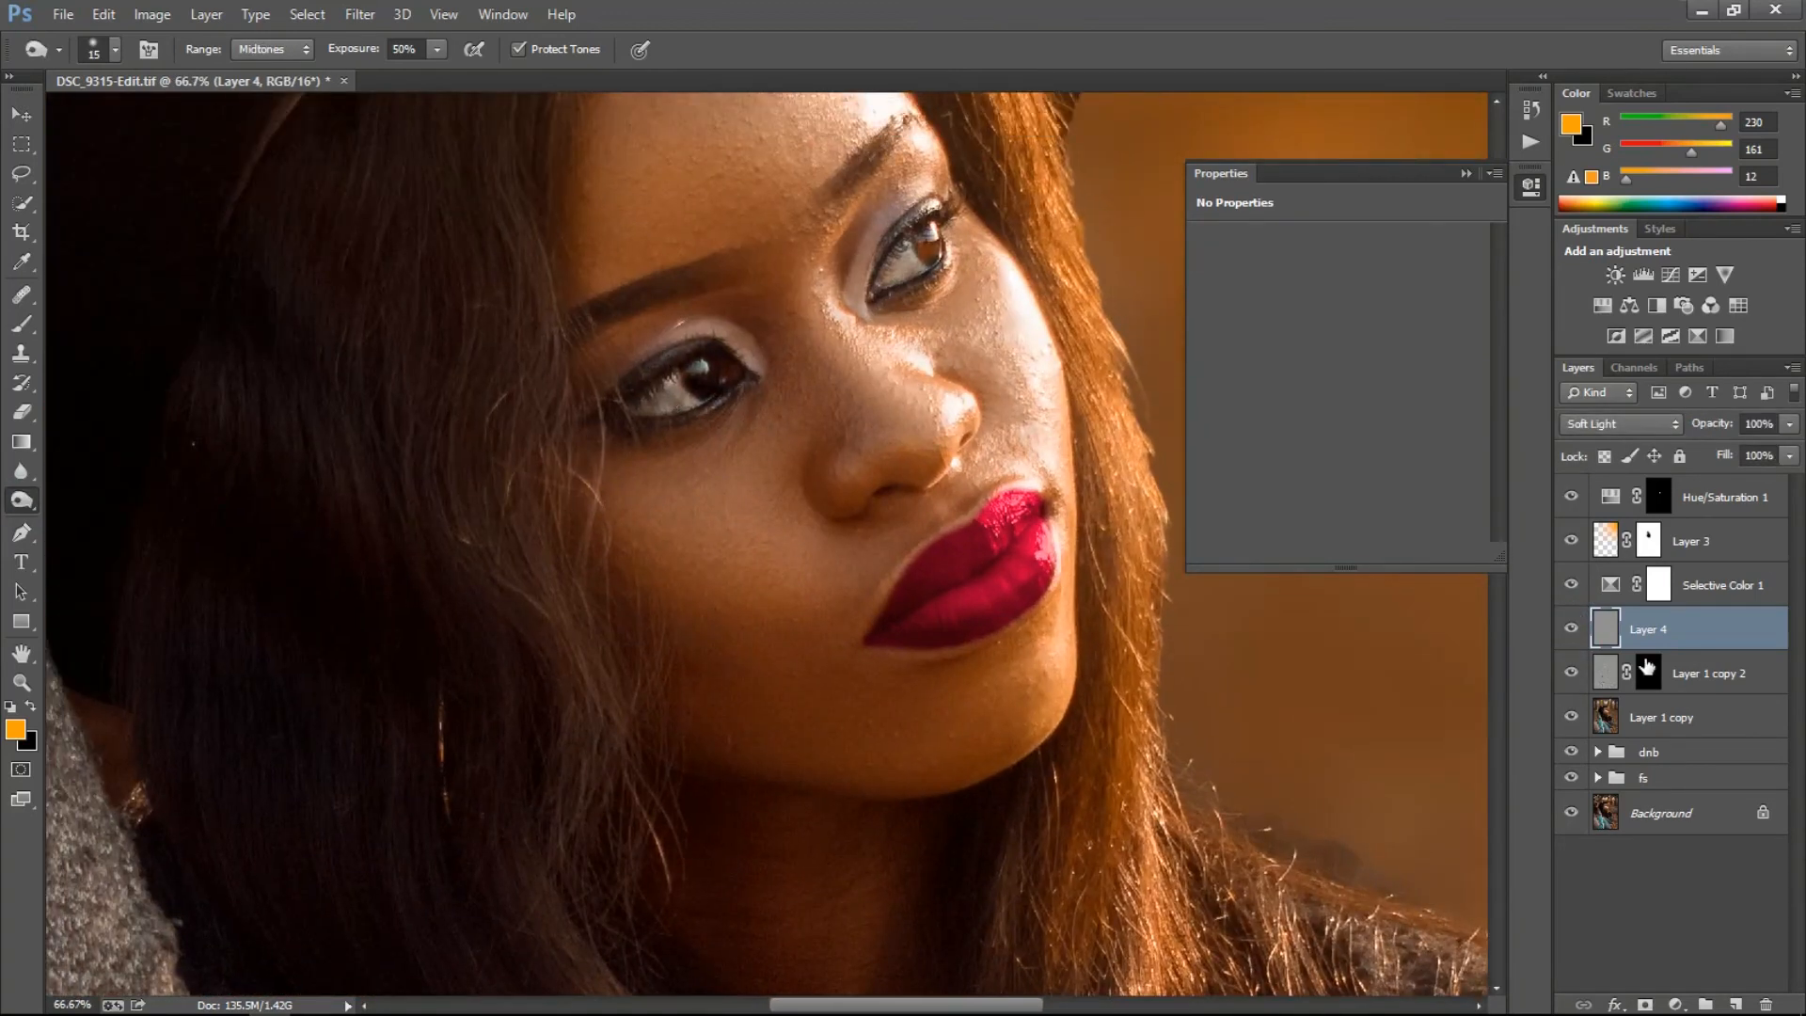
Retouch the lower edge of the eye on Layer 1 copy with the Clone Stamp.
{"action": "left_click", "coordinate": [1661, 717]}
{"action": "key", "text": "s"}
{"action": "scroll", "coordinate": [715, 414], "scroll_direction": "up", "scroll_amount": 3}
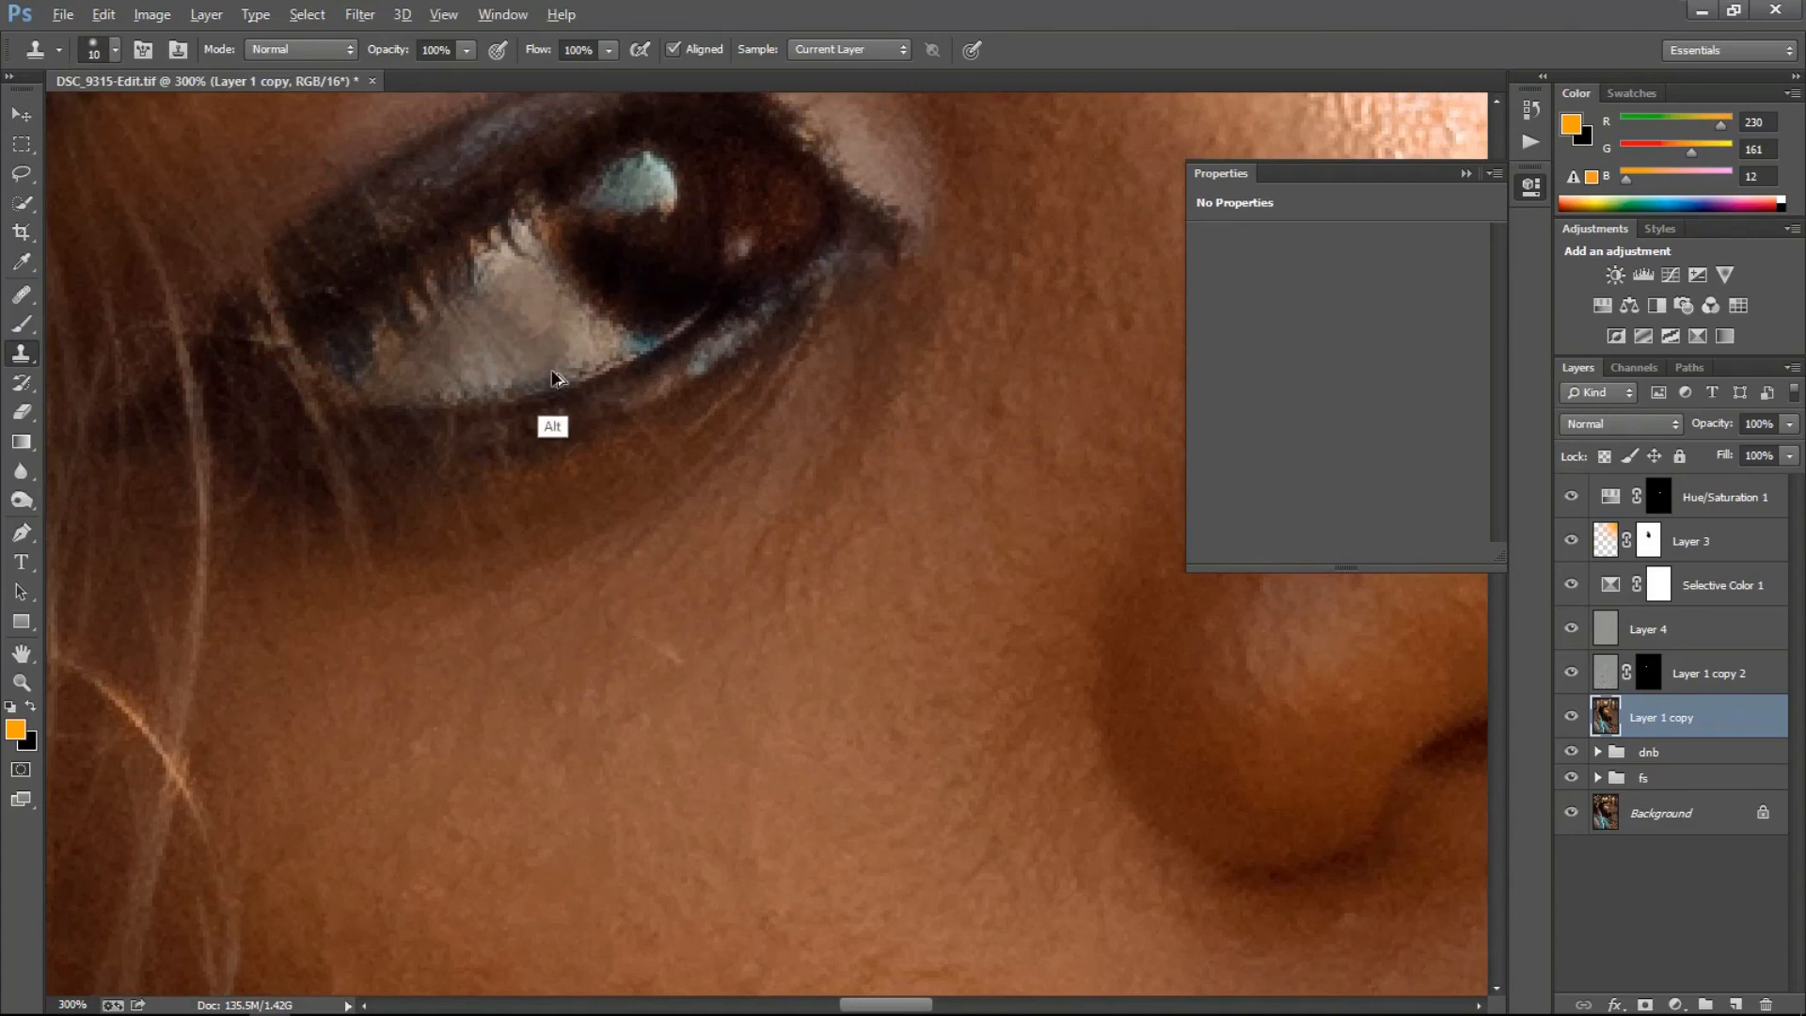
Compare the original Background layer with the finished portrait in full view.
{"action": "key", "text": "ctrl+0"}
{"action": "left_click", "coordinate": [1571, 815], "text": "alt"}
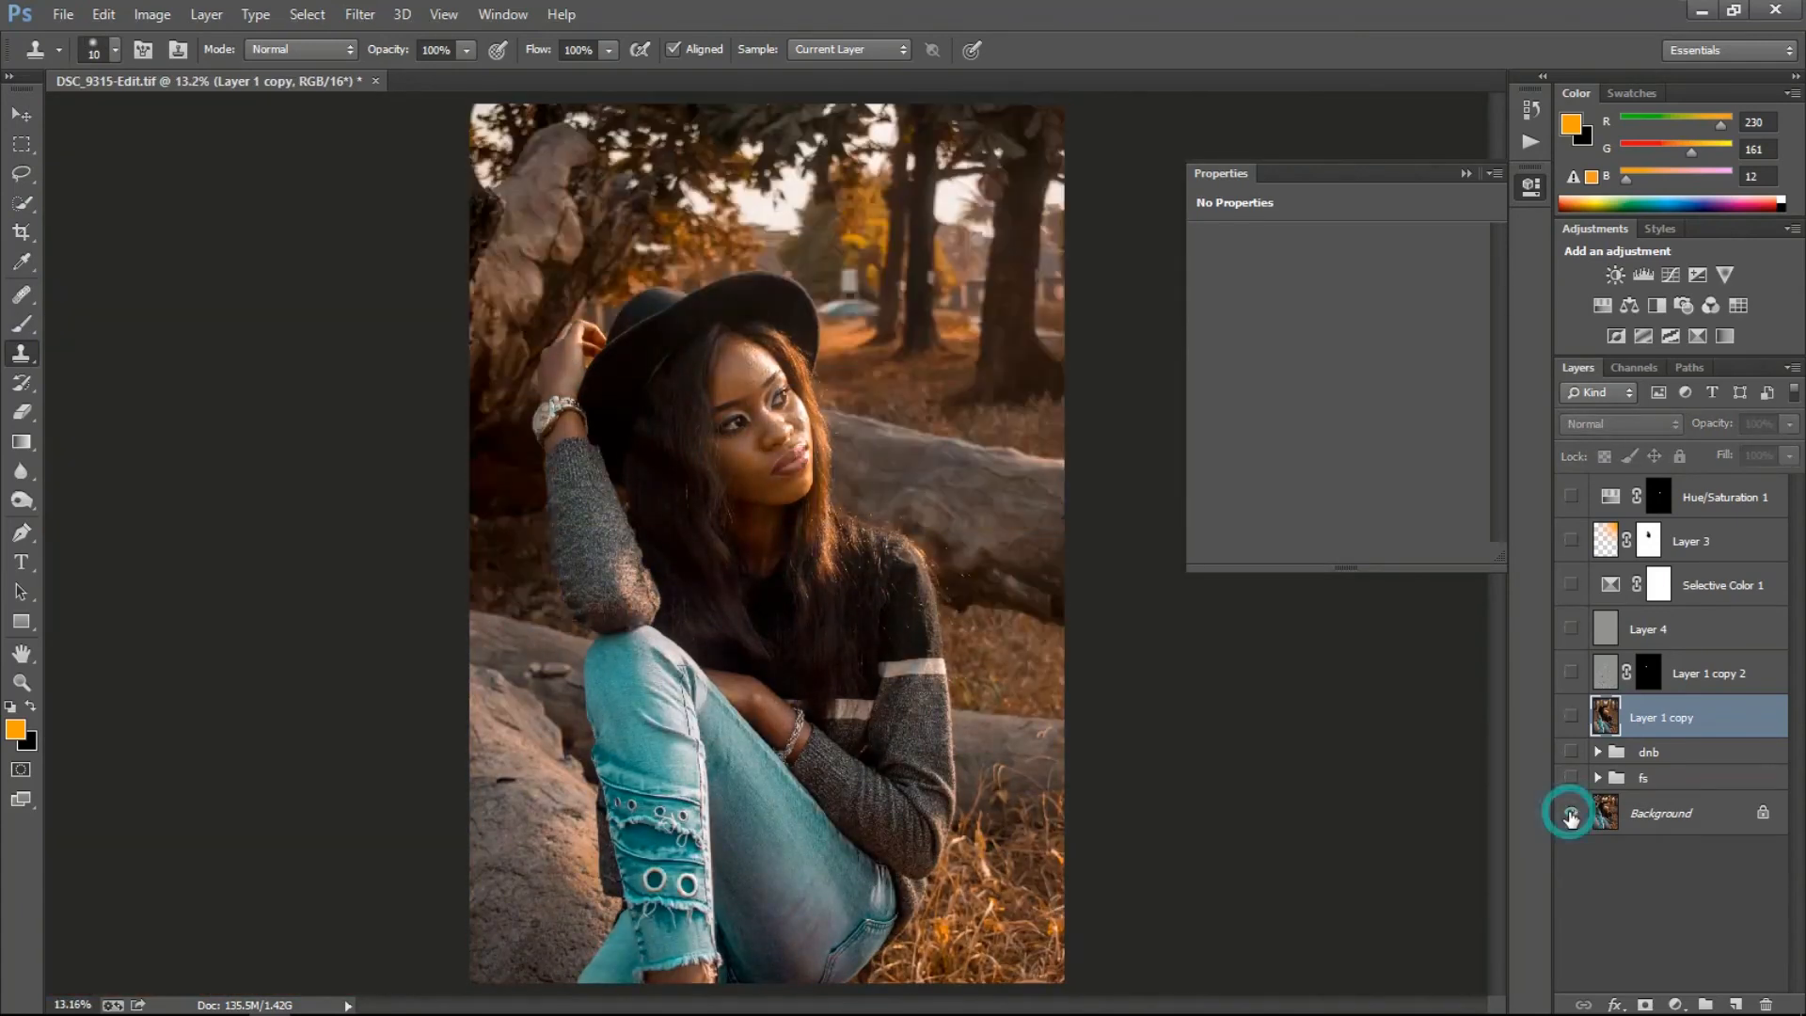
{"action": "left_click", "coordinate": [1571, 814], "text": "alt"}
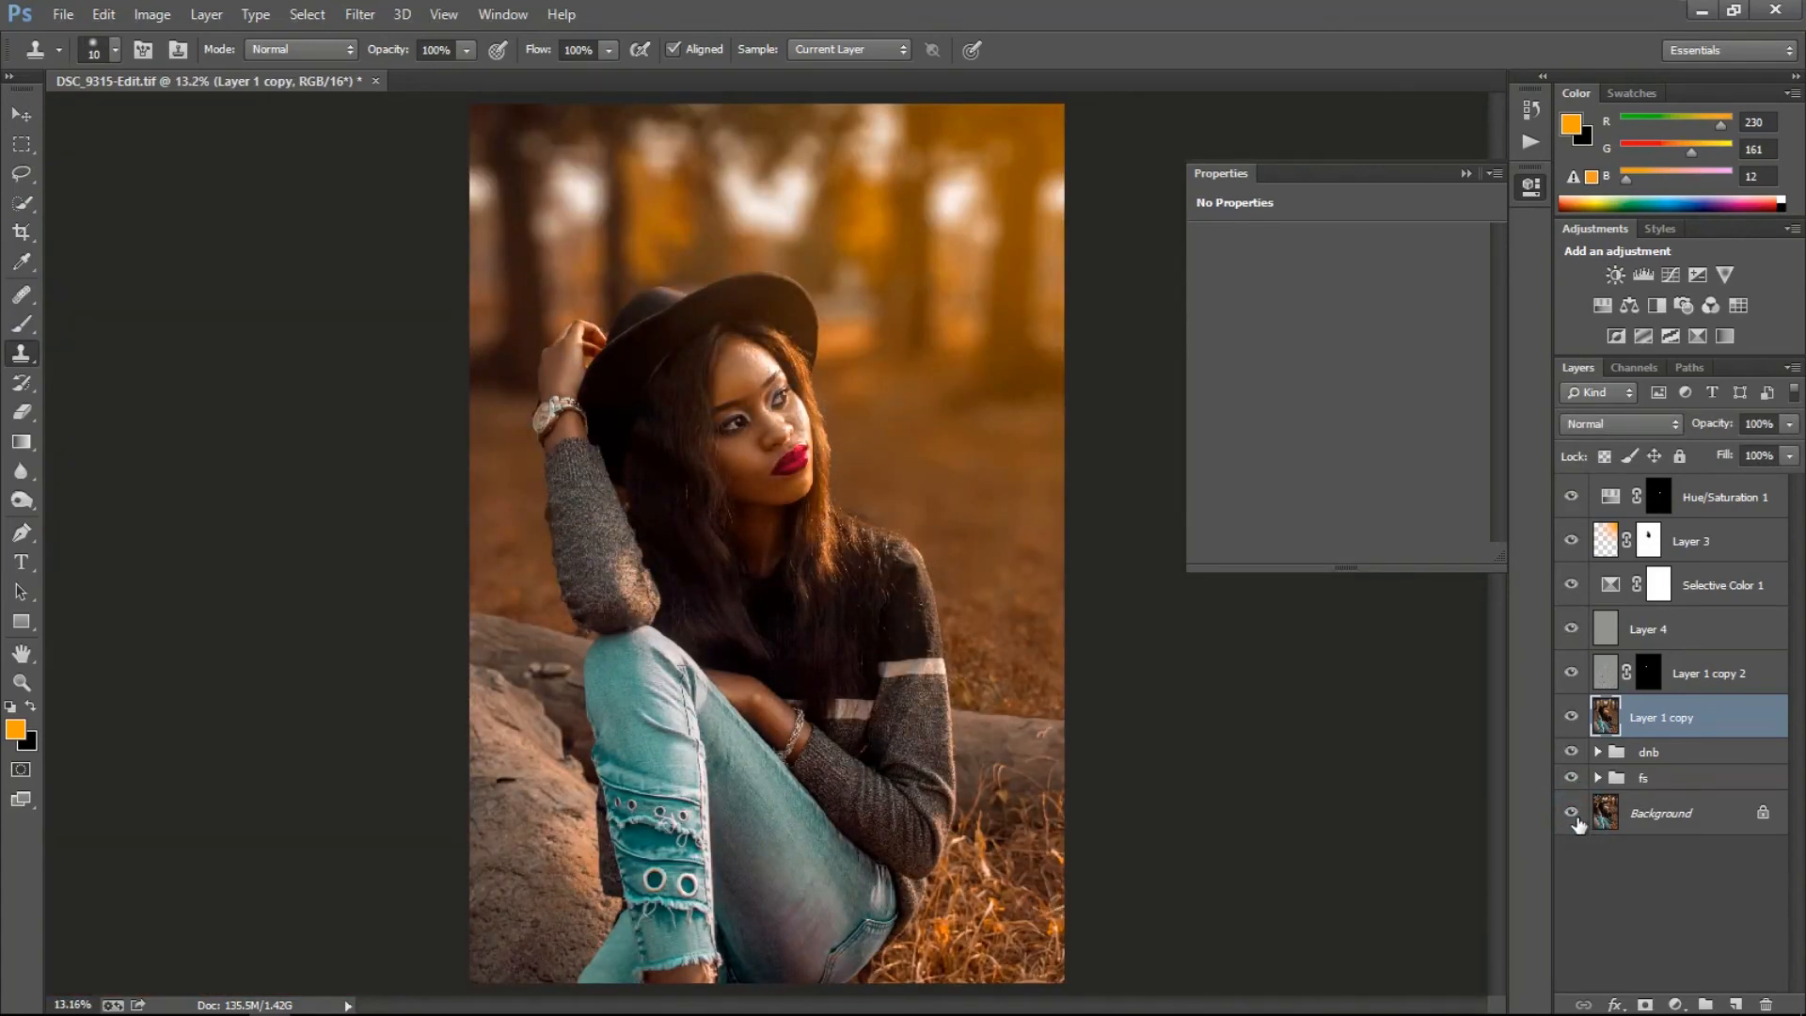